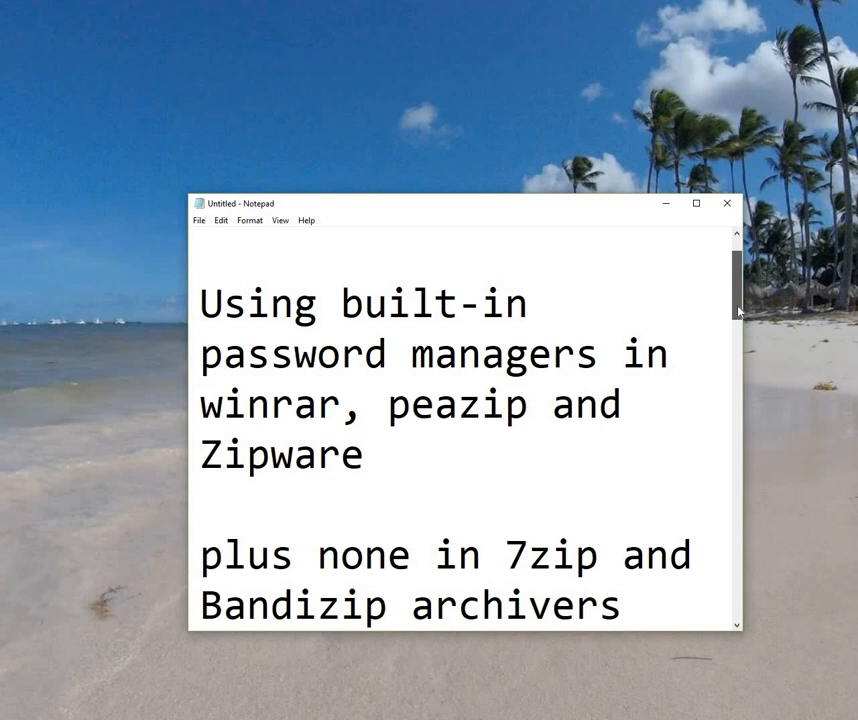
Step: Scroll through the Notepad notes on archivers' built-in password managers to the last line
left_click_drag(739, 312, 740, 332)
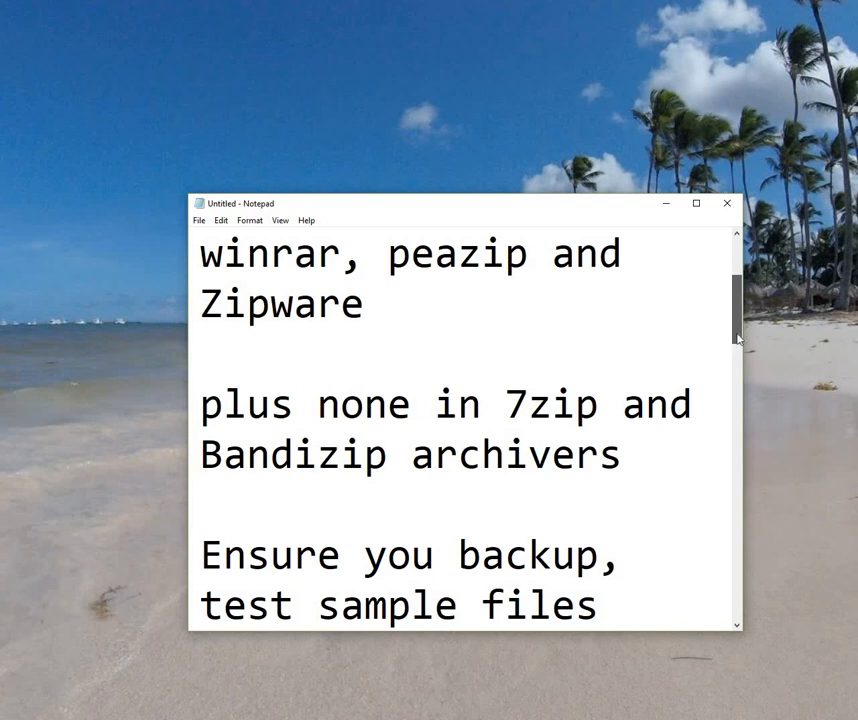
left_click_drag(739, 328, 738, 340)
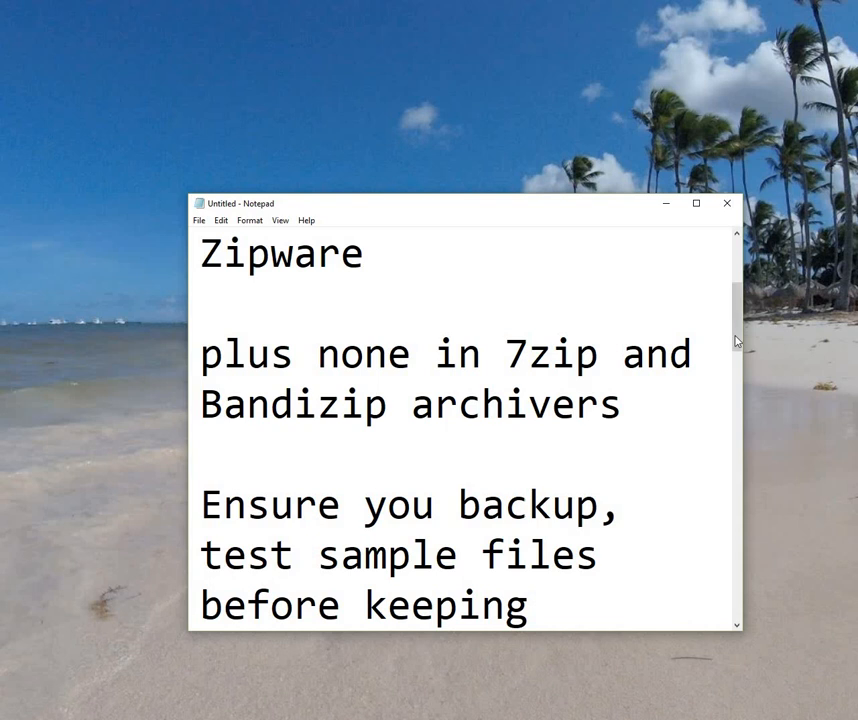
left_click_drag(736, 348, 737, 382)
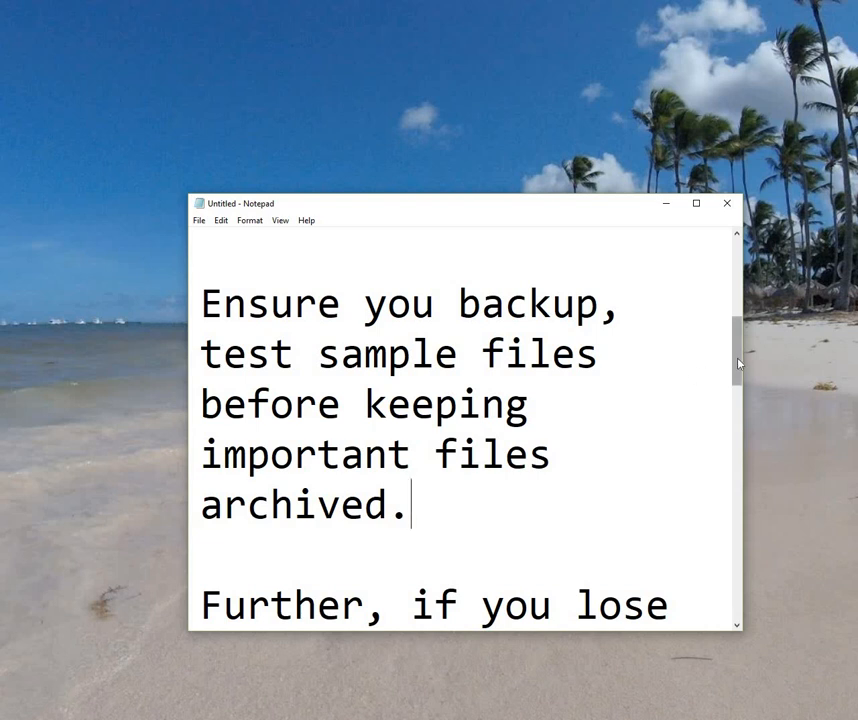
left_click_drag(736, 384, 733, 412)
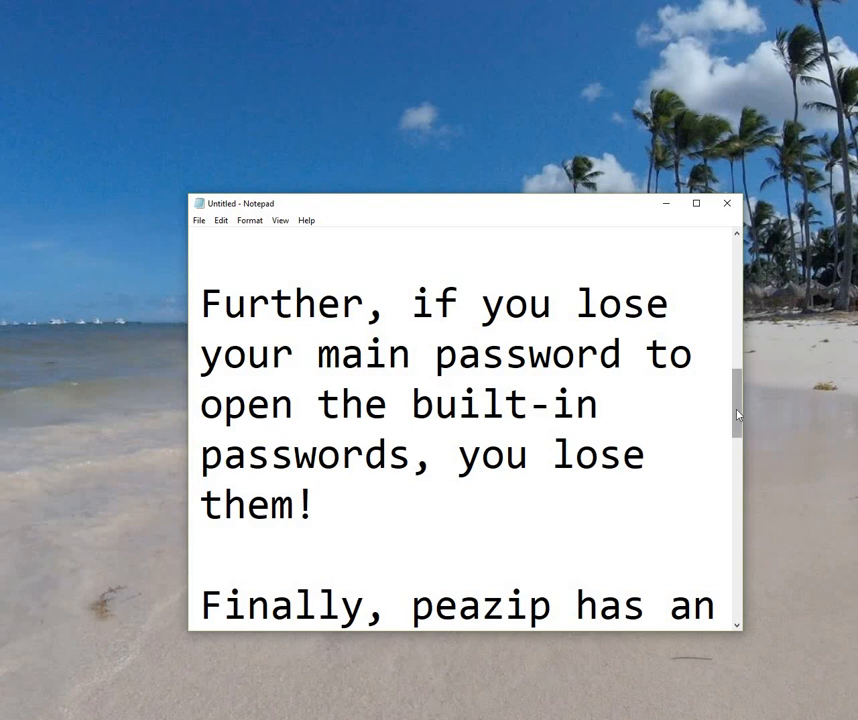
left_click_drag(736, 438, 733, 472)
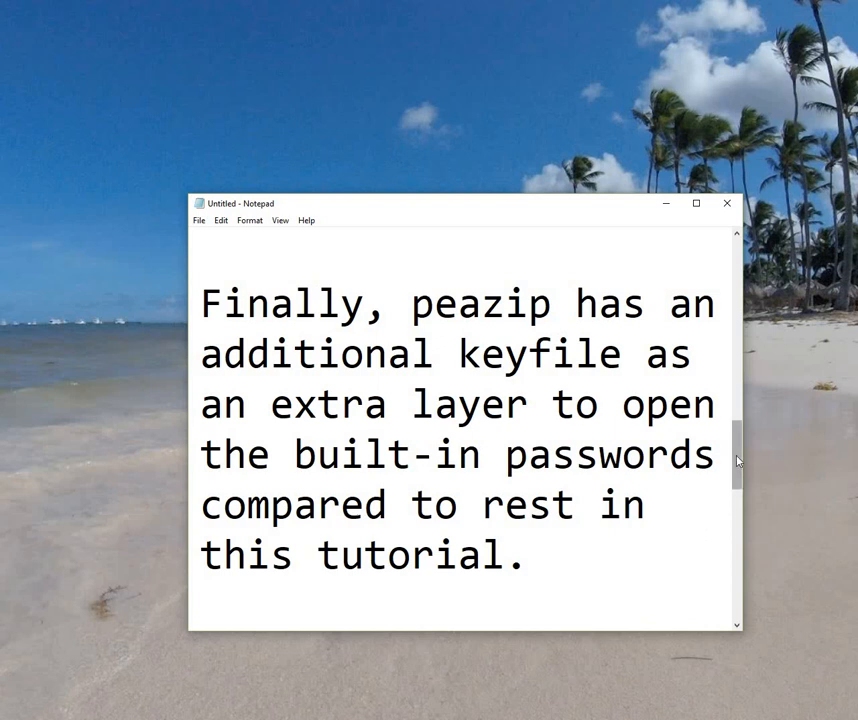
left_click_drag(735, 472, 735, 546)
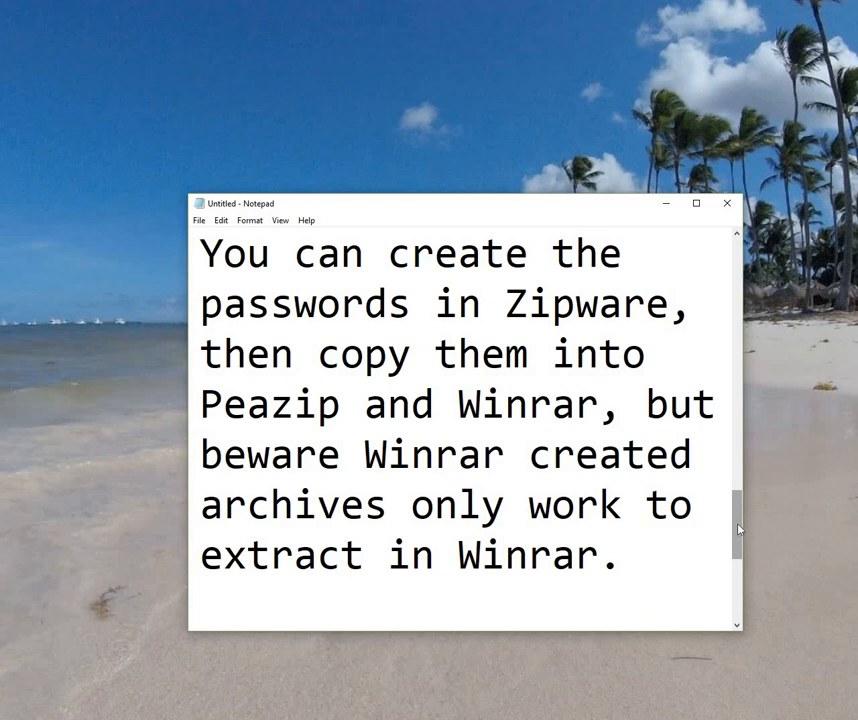
left_click_drag(735, 559, 736, 567)
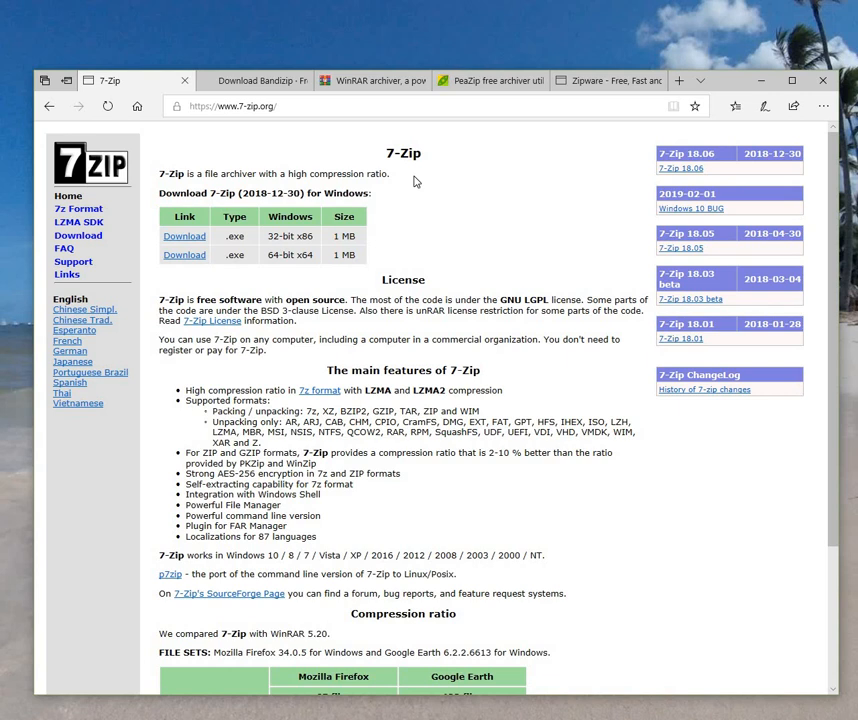
Step: Look over the Bandizip, WinRAR, PeaZip and Zipware websites in turn
left_click(262, 87)
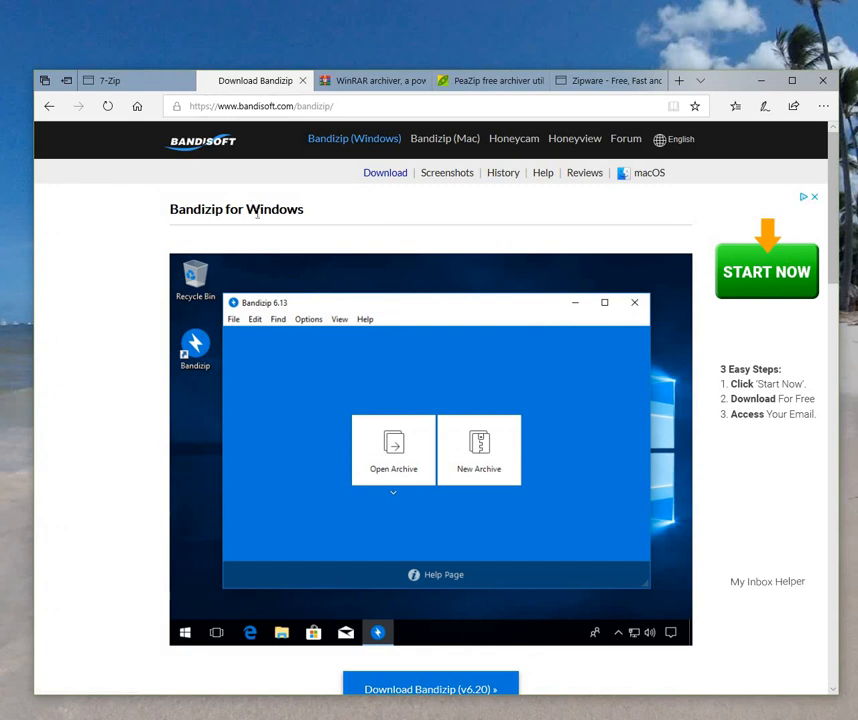
left_click(370, 82)
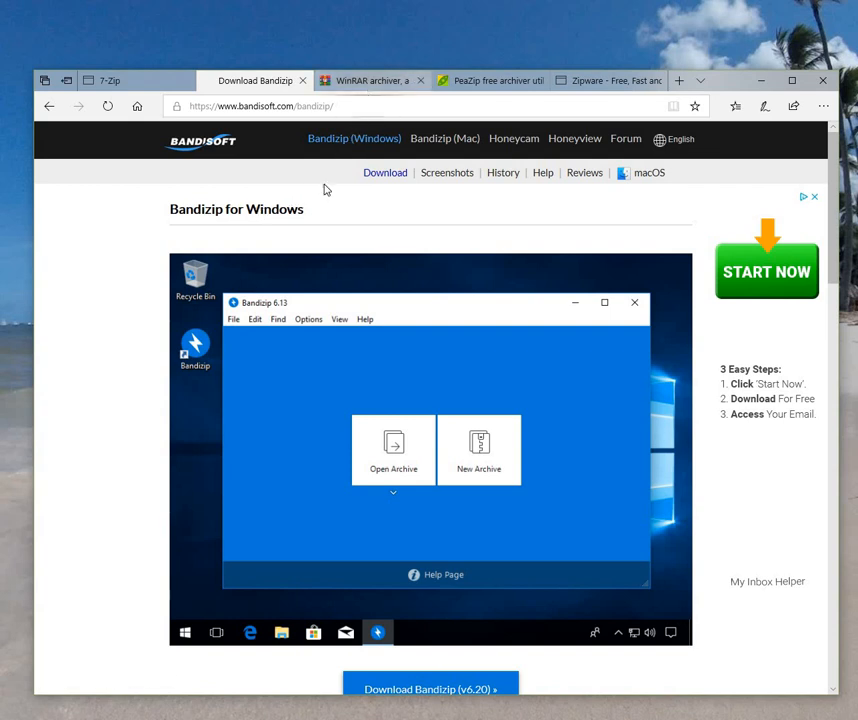
left_click(475, 82)
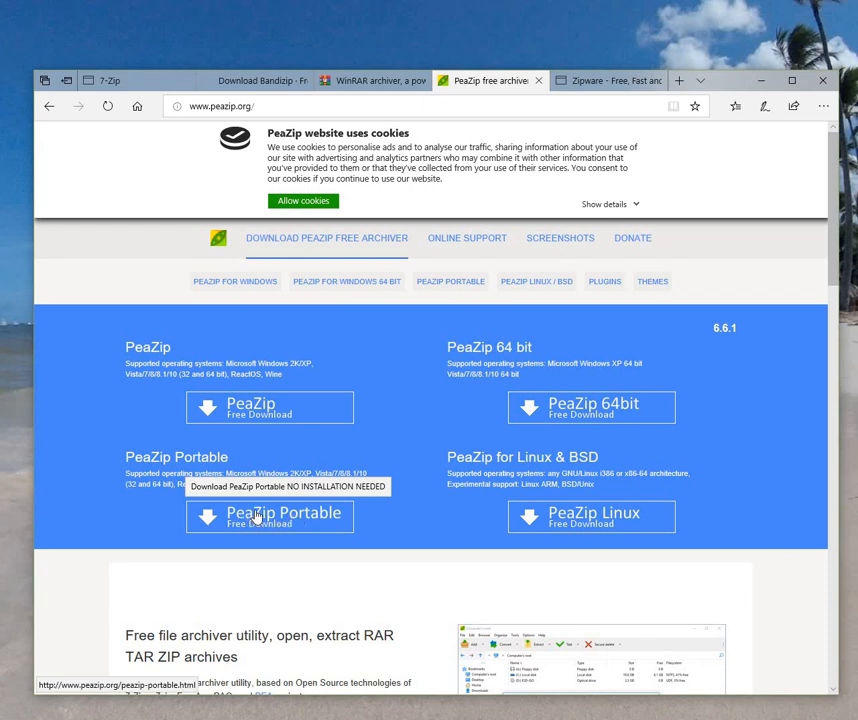
left_click(593, 85)
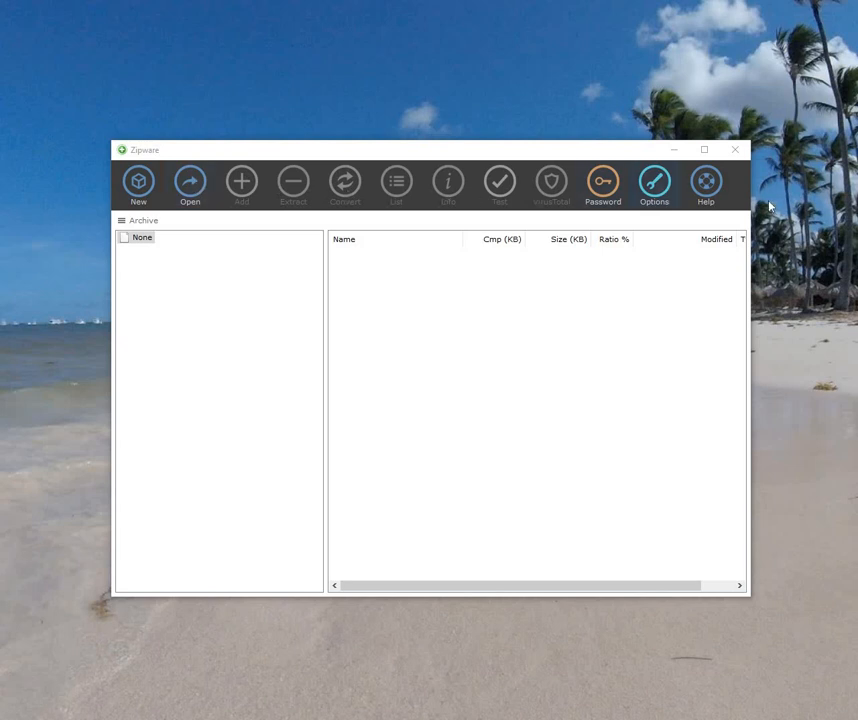
Step: Nudge the Zipware window right and open its password manager with test.bpw
left_click_drag(579, 154, 598, 160)
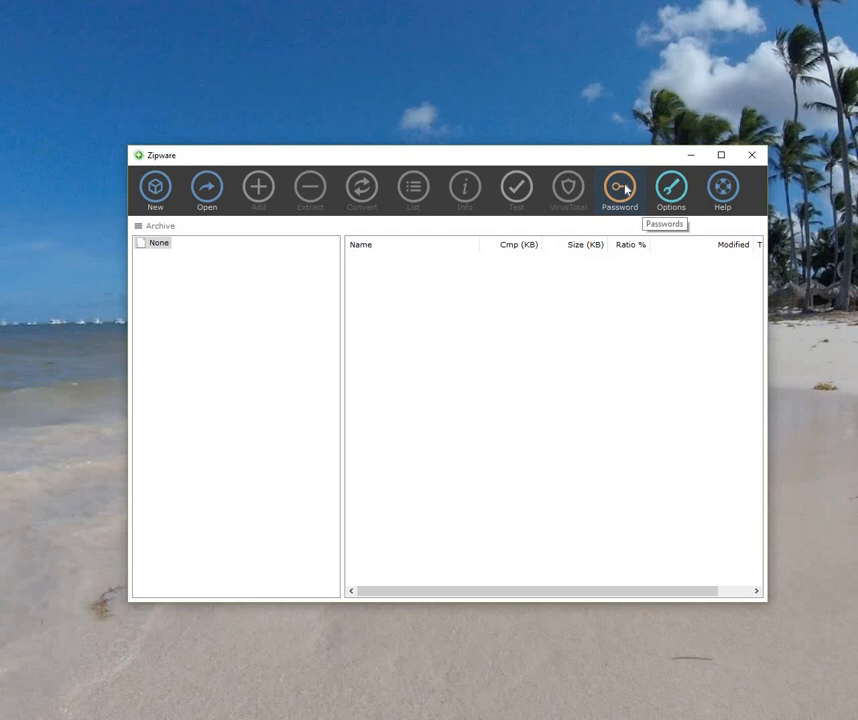
left_click(623, 189)
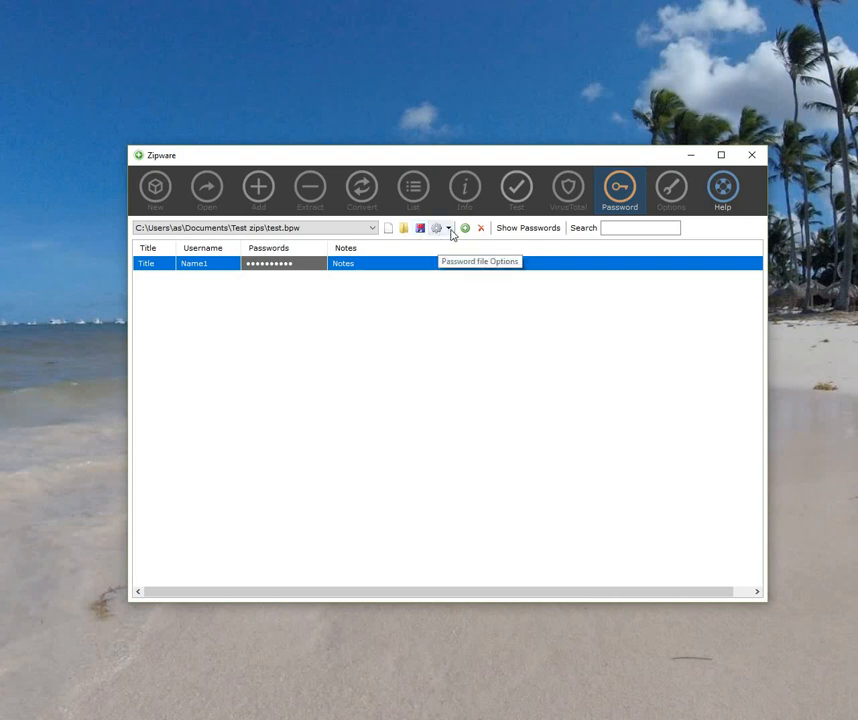
Step: Make generated passwords 15 characters with symbols (!#$%+=@), then reveal the stored passwords
left_click(450, 230)
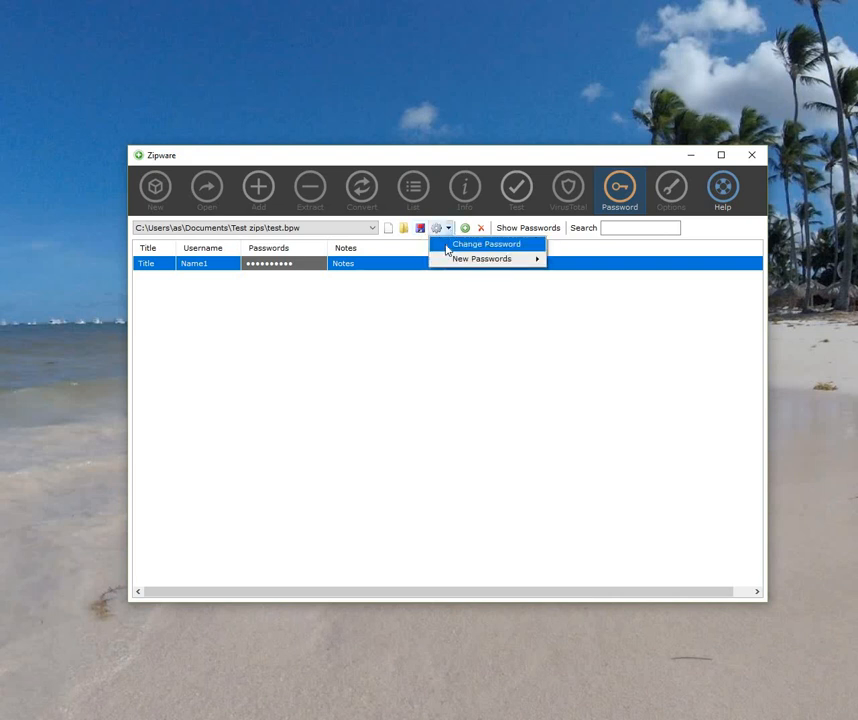
left_click(463, 247)
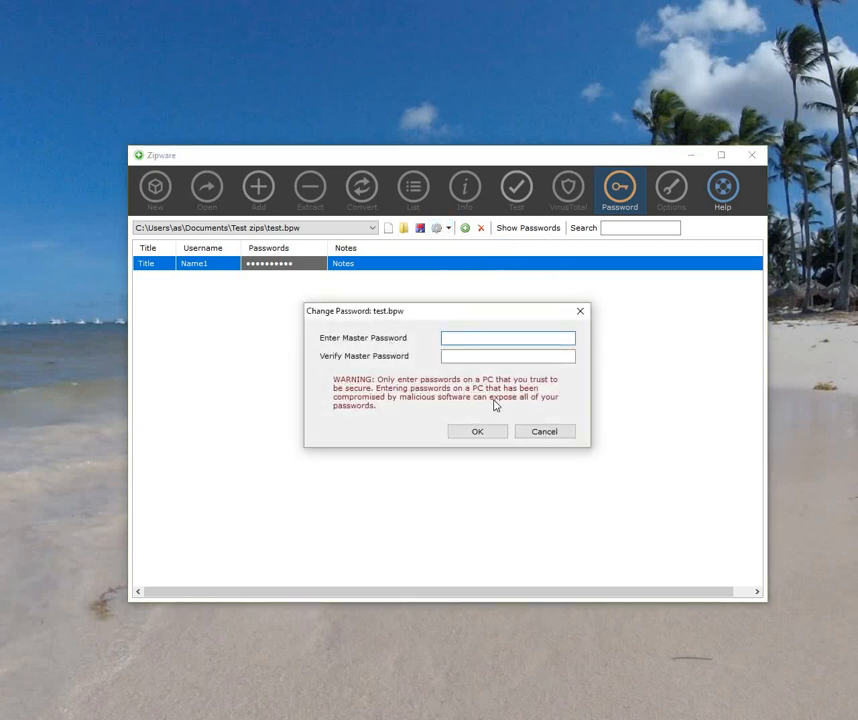
left_click(541, 429)
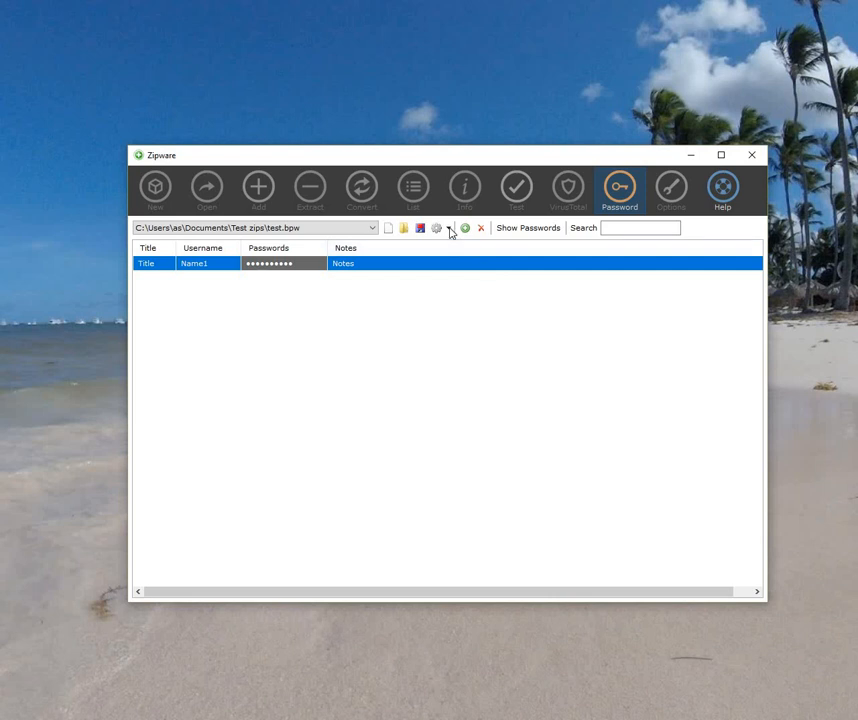
left_click(448, 228)
mouse_move(461, 267)
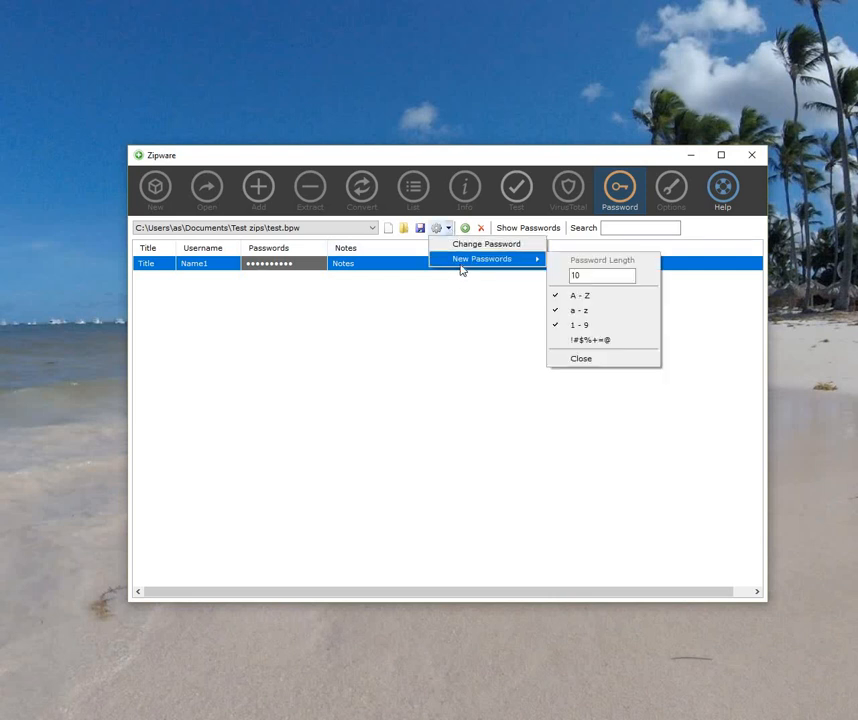
left_click(561, 340)
key("BackSpace")
type("5")
left_click(580, 359)
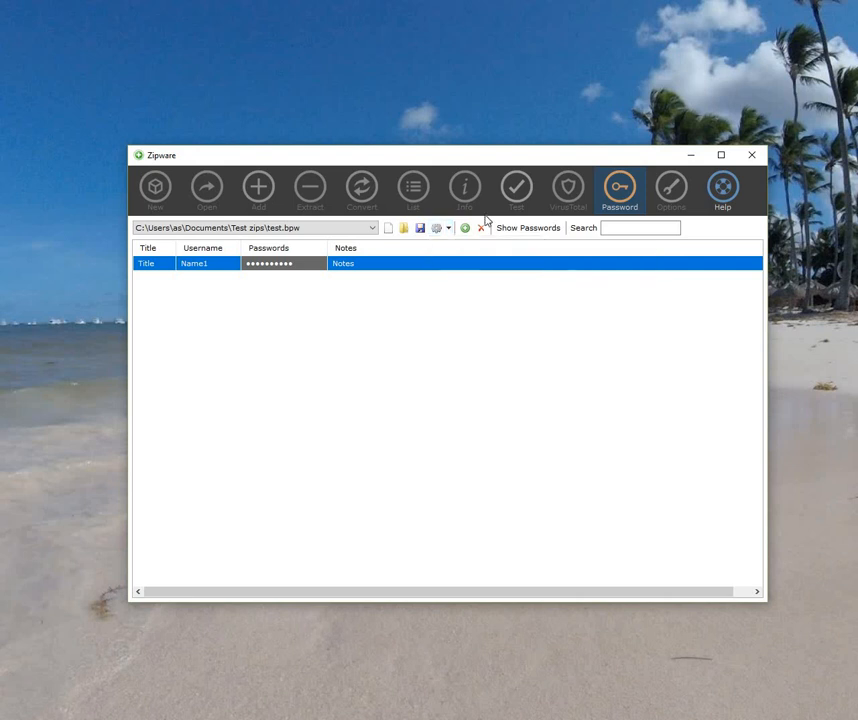
left_click(538, 232)
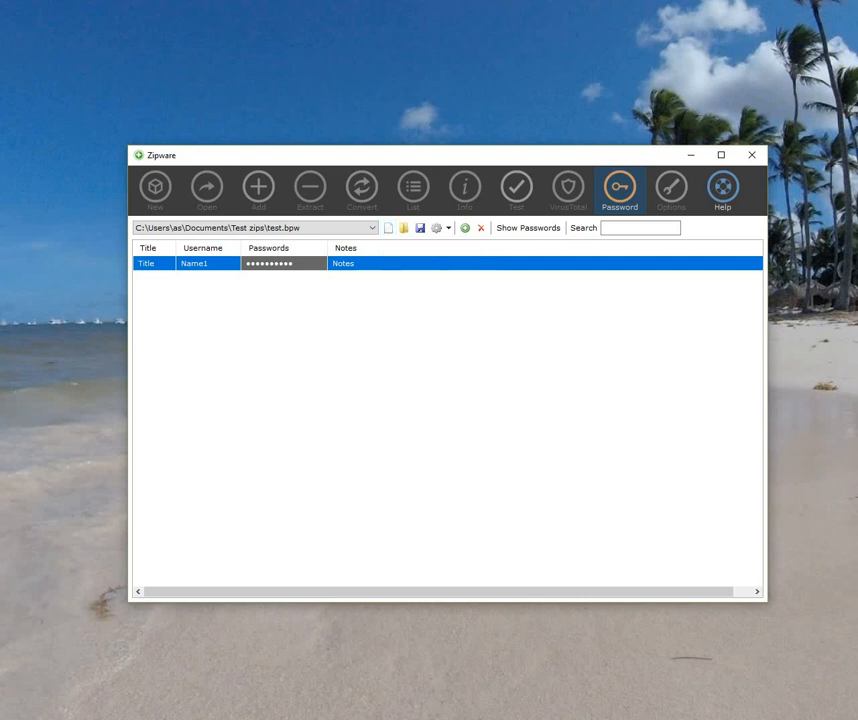
Step: Save the password list as test.bpw, confirming replacement of the existing file
left_click(50, 686)
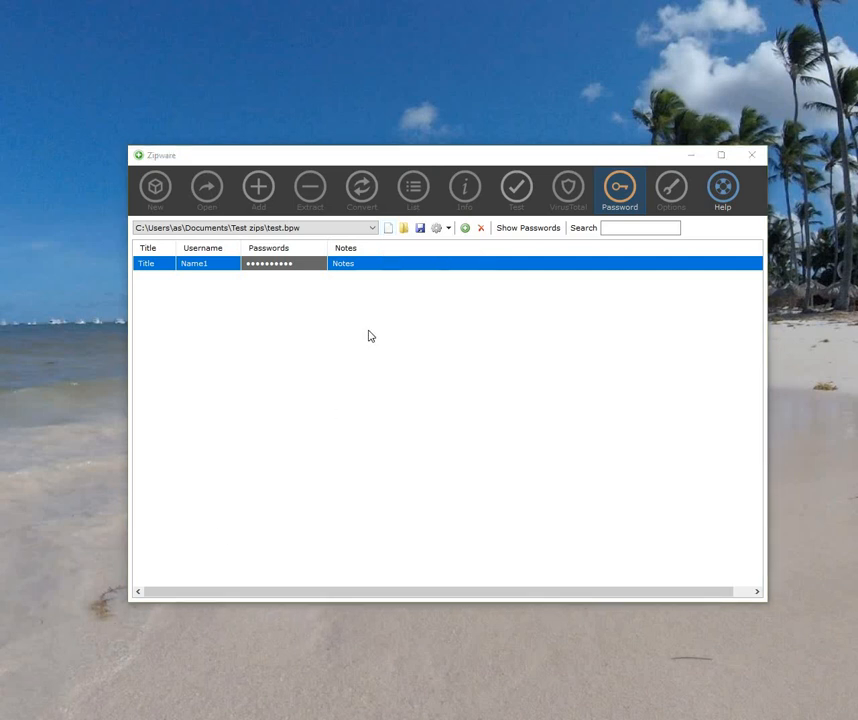
left_click(389, 230)
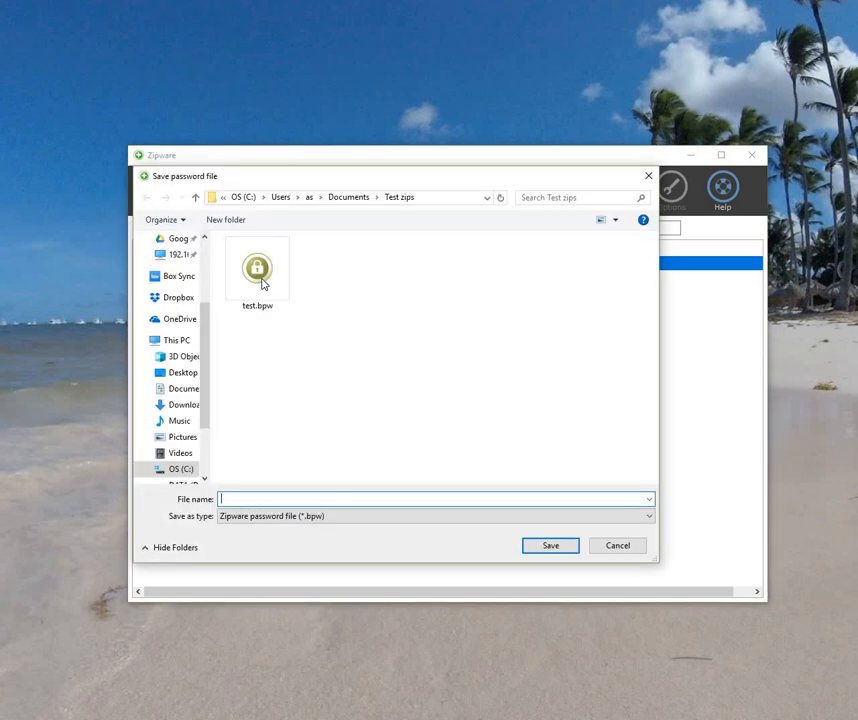
left_click(262, 290)
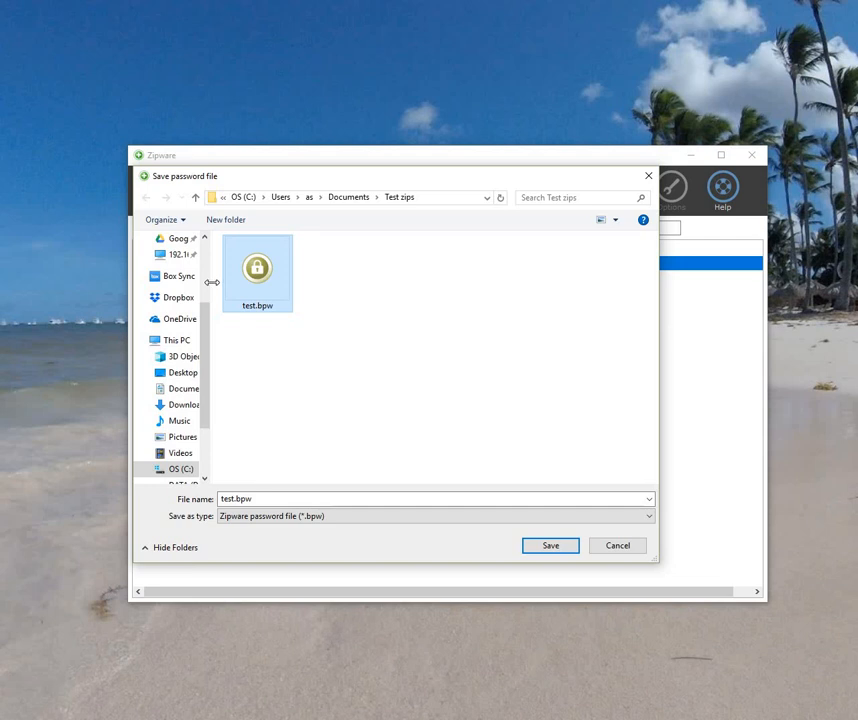
left_click_drag(211, 283, 183, 280)
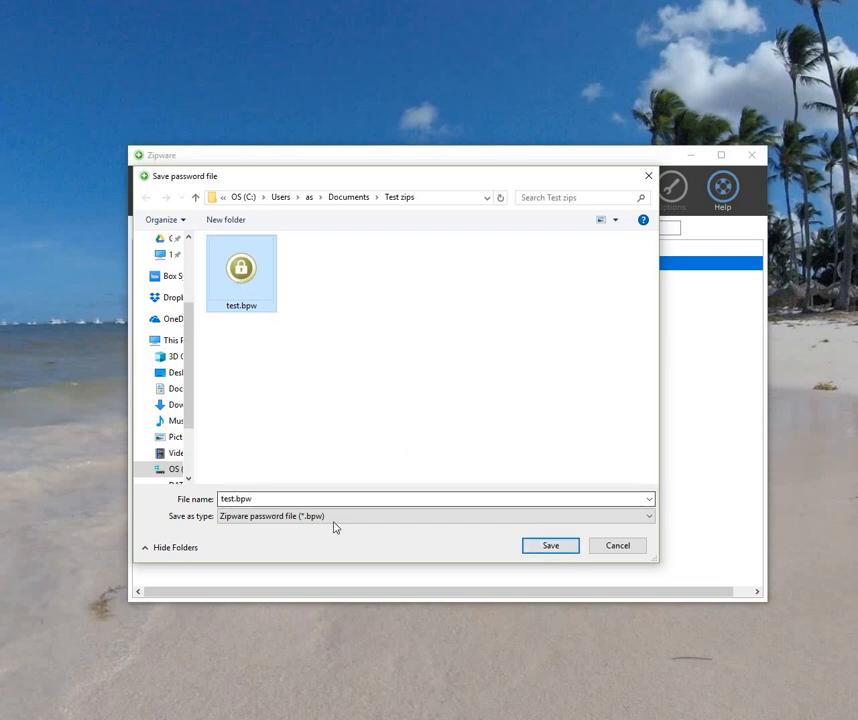
left_click(551, 546)
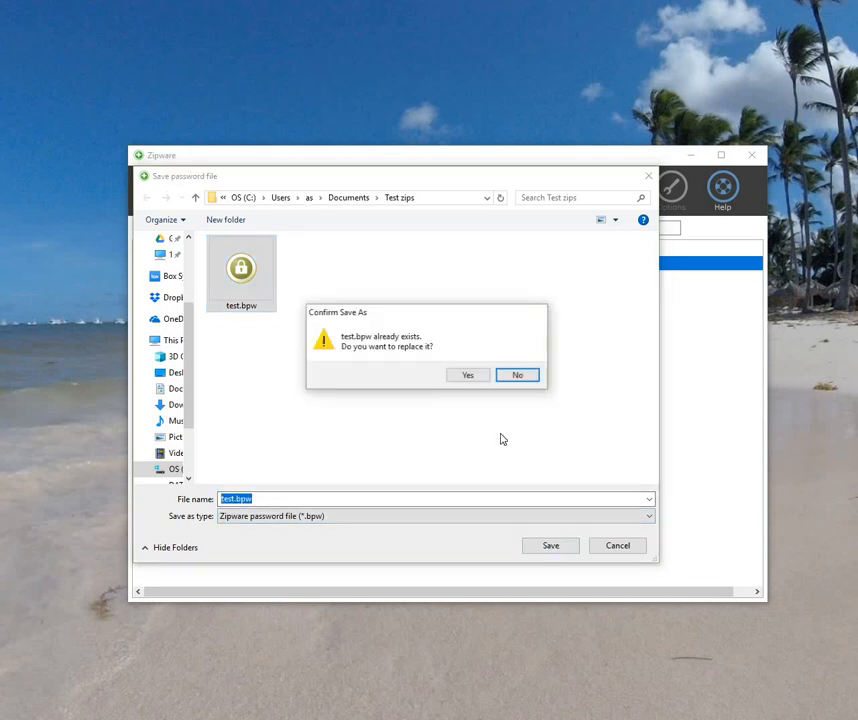
left_click(467, 376)
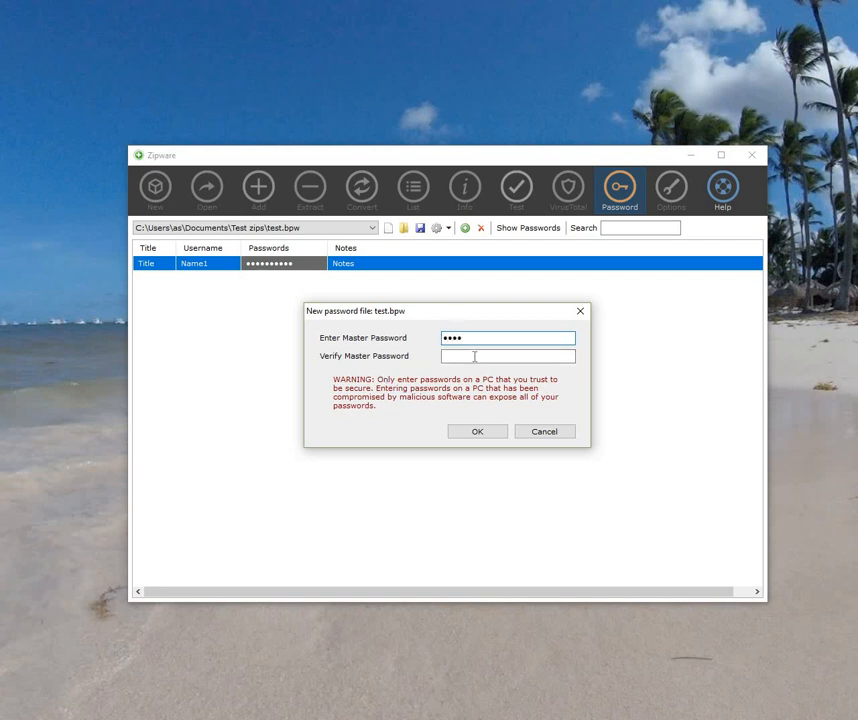
Step: Verify and accept the new master password for test.bpw
left_click(475, 356)
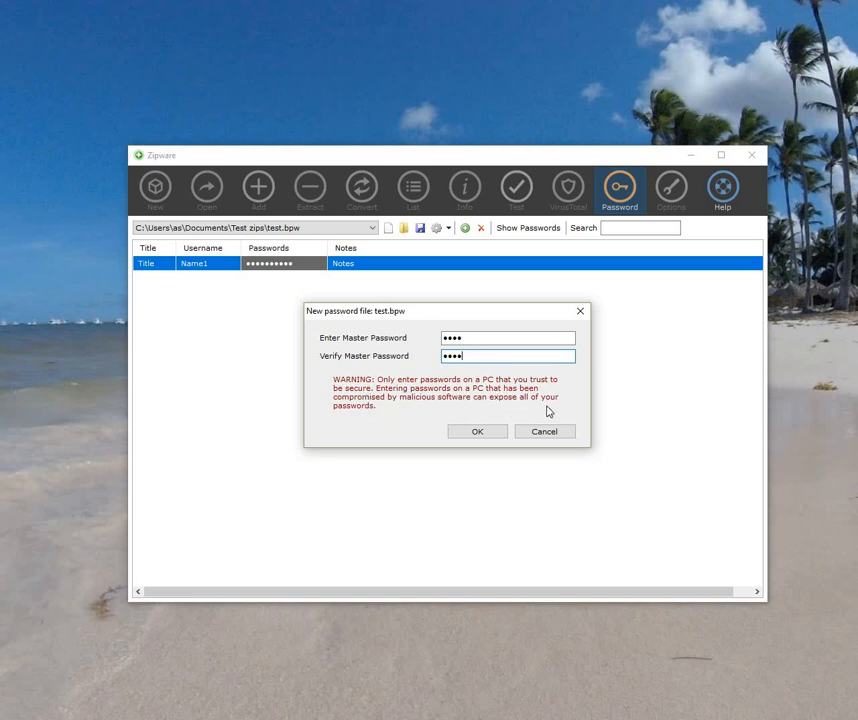
left_click(476, 432)
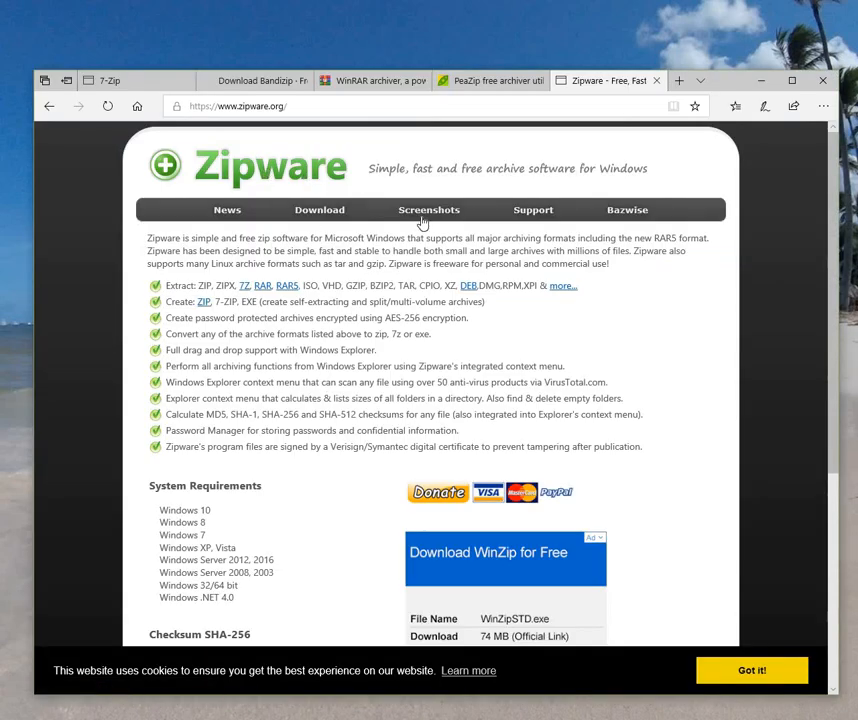
Step: Browse the Zipware screenshots page and enlarge Screenshot 6 showing the password manager
left_click(424, 220)
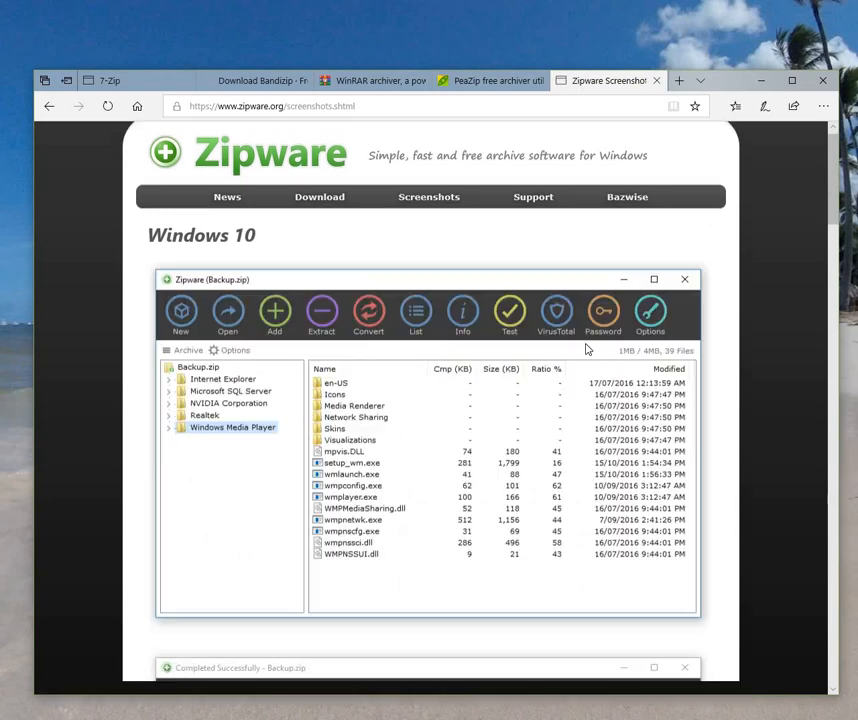
scroll(589, 375, "down", 3)
scroll(589, 375, "down", 10)
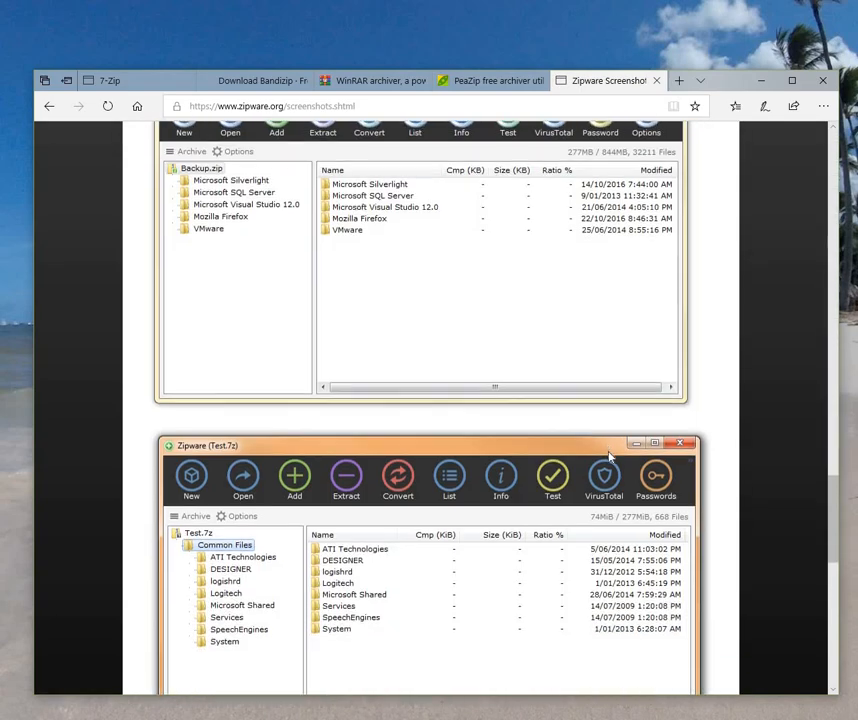
scroll(612, 463, "down", 4)
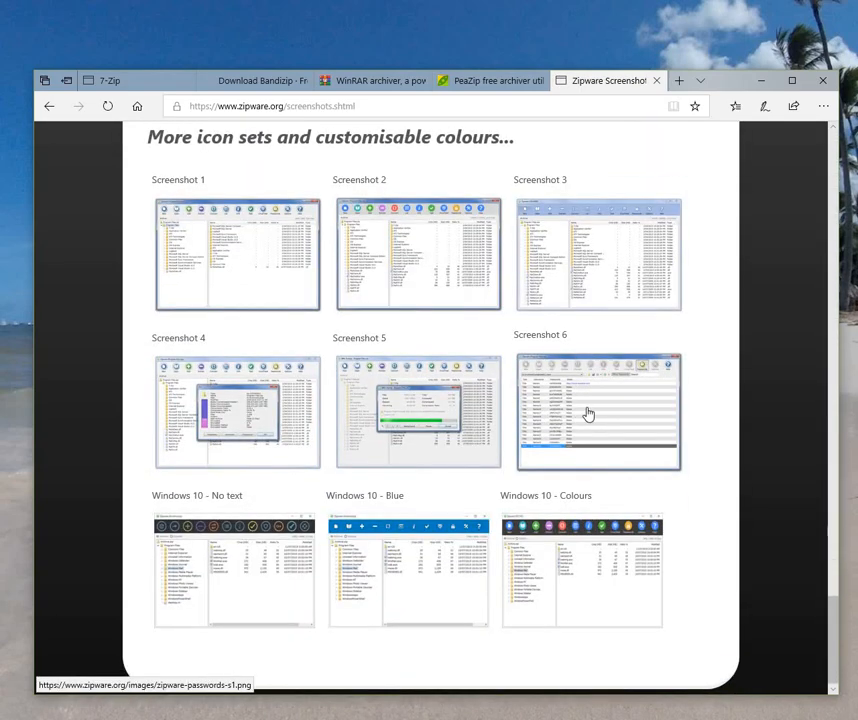
left_click(589, 413)
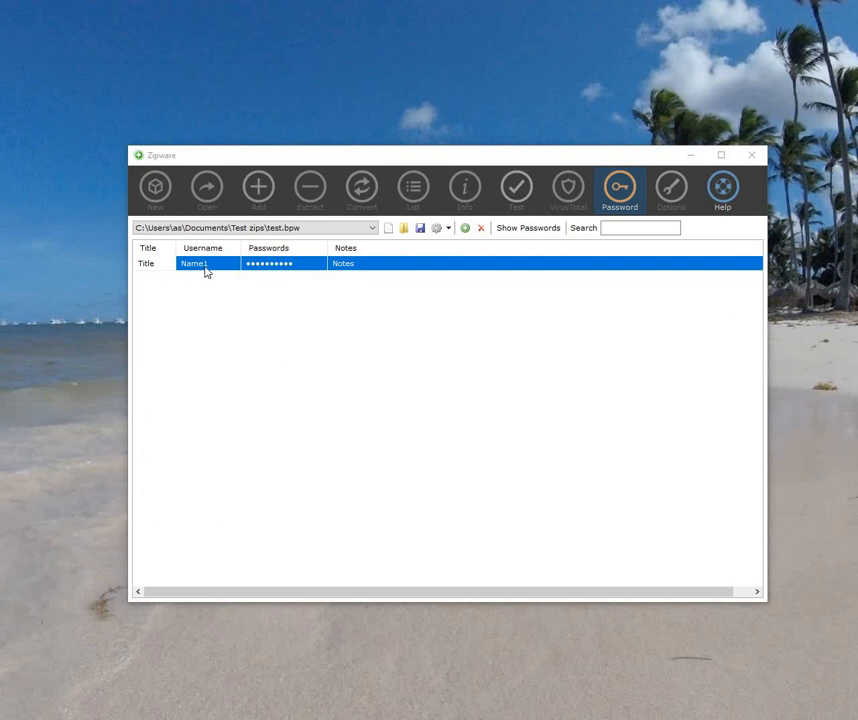
Step: Enter the username 'test' for the saved password entry
left_click(206, 266)
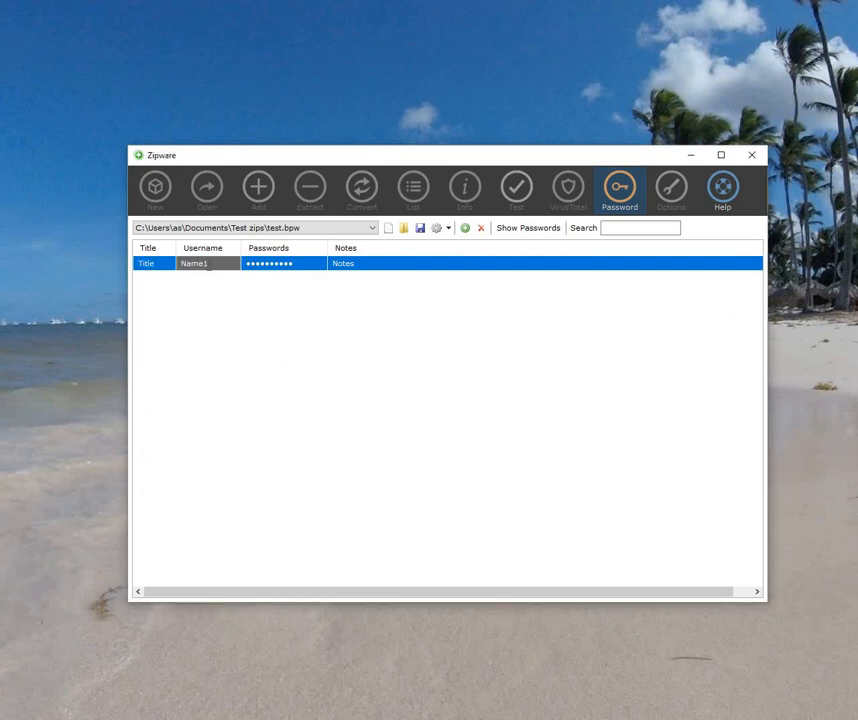
type("test")
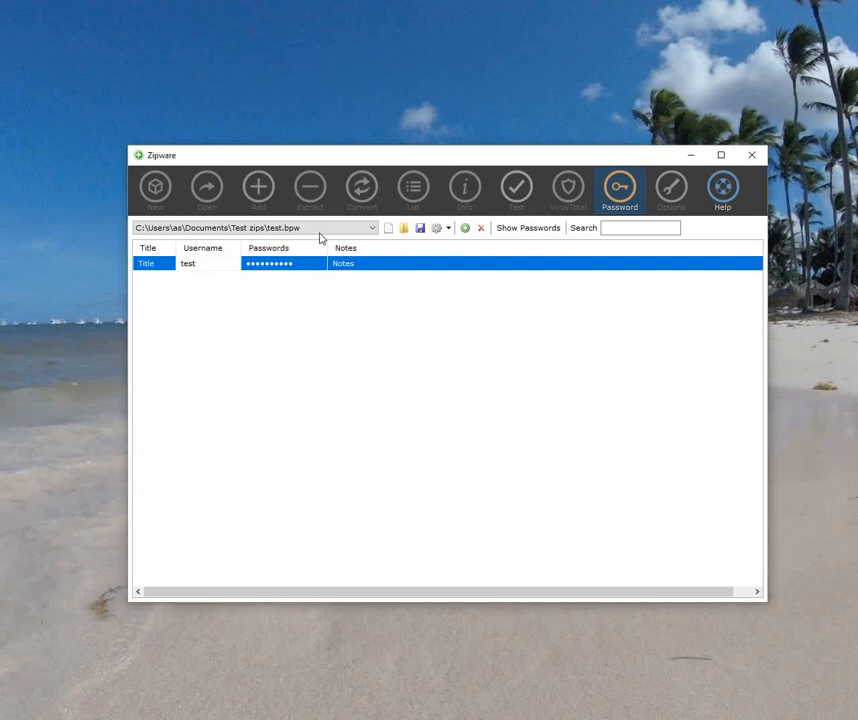
left_click(364, 265)
Step: Fill in the entry's notes field, then close the password list to return to archives
left_click(364, 264)
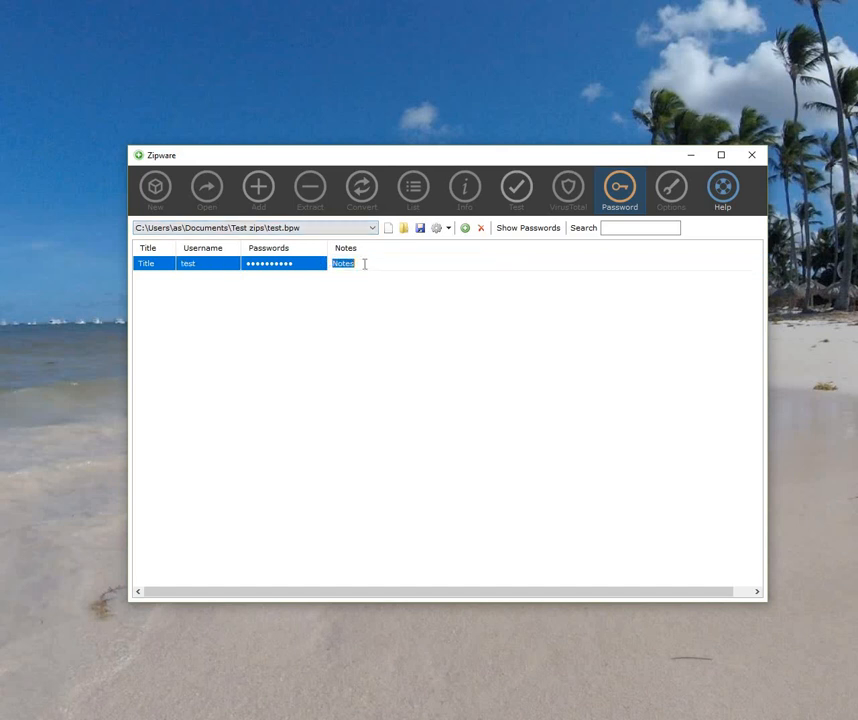
type("D")
left_click(274, 267)
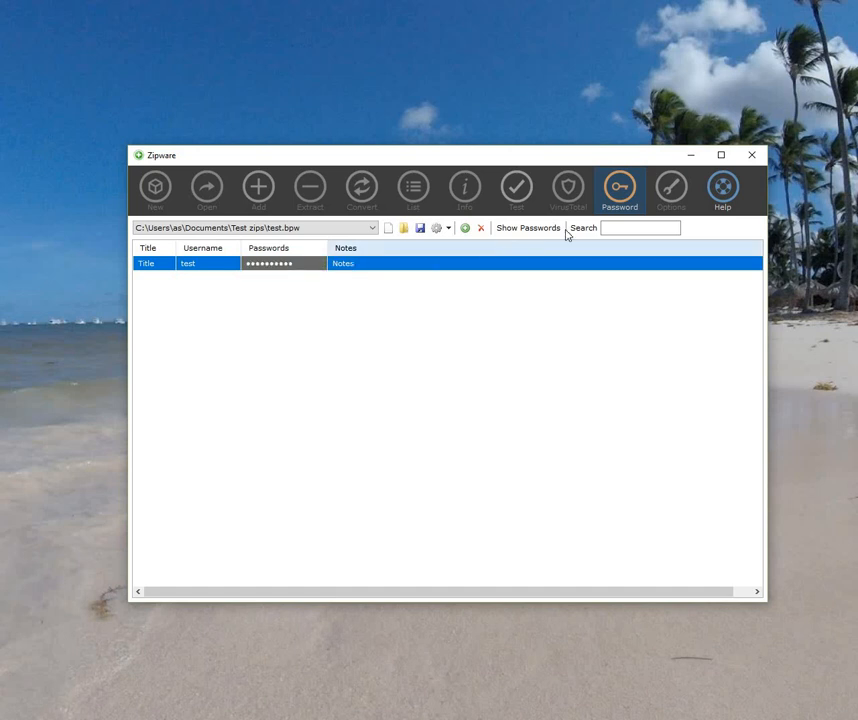
left_click(620, 190)
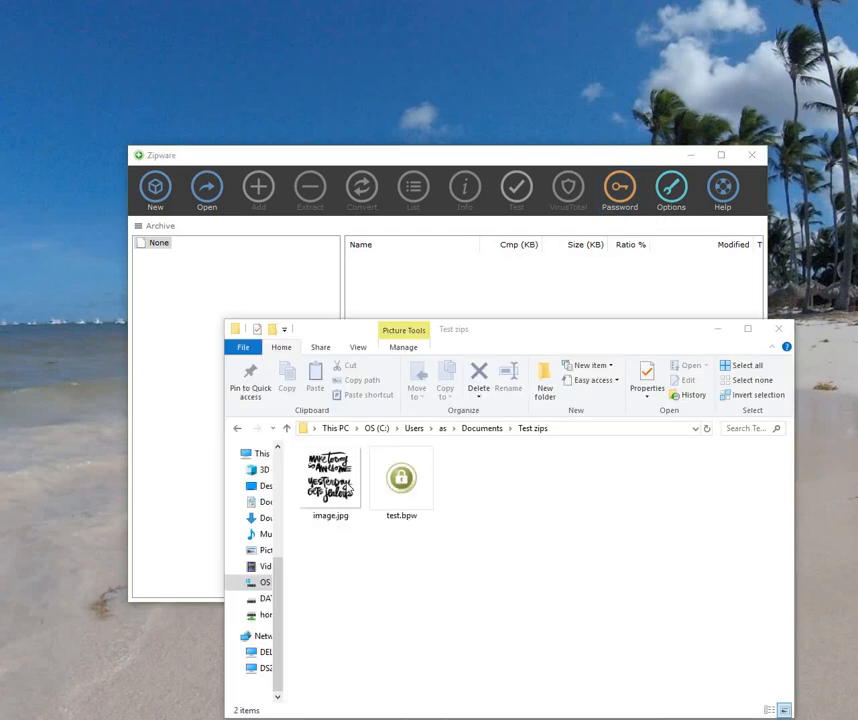
Step: Drag image.jpg from the Test zips folder into Zipware to bring up New Archive settings
left_click_drag(330, 480, 437, 297)
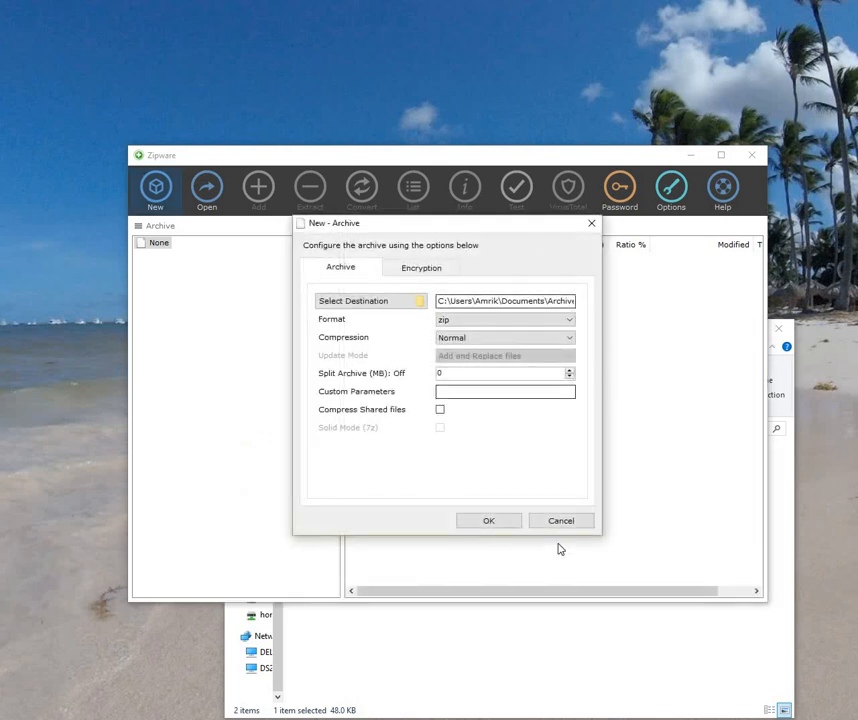
left_click(560, 521)
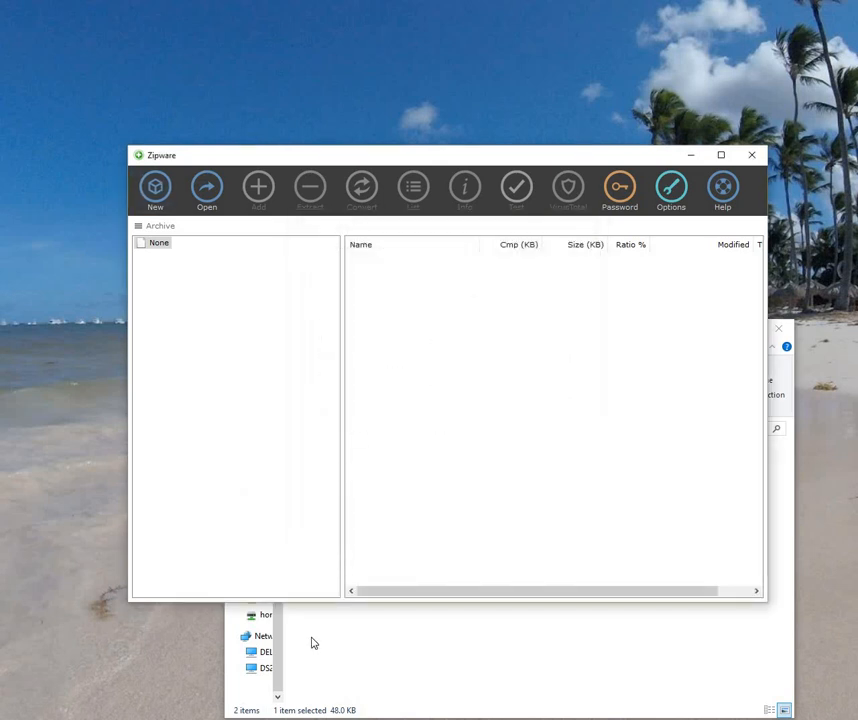
right_click(322, 505)
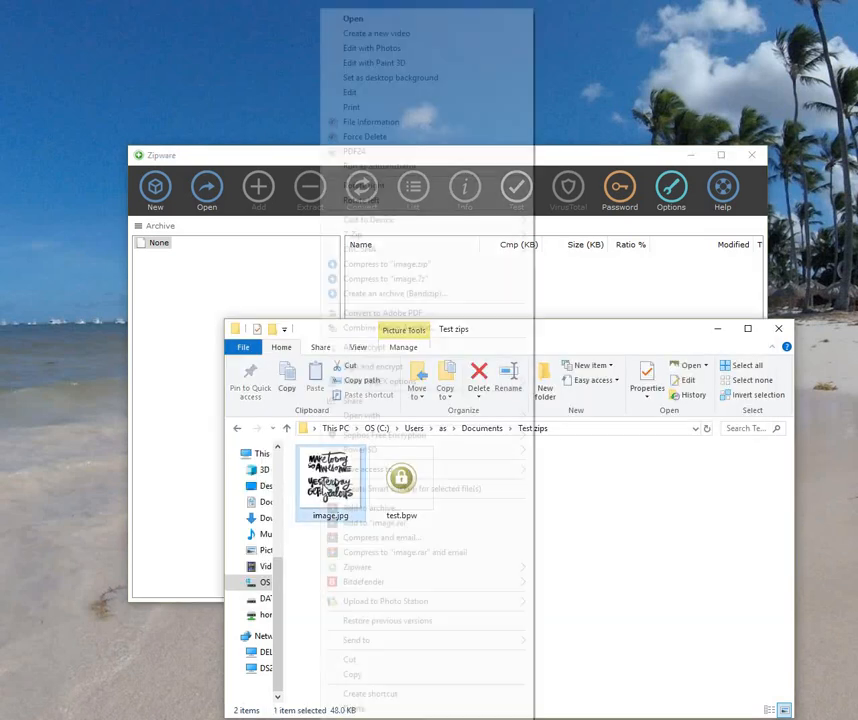
mouse_move(375, 575)
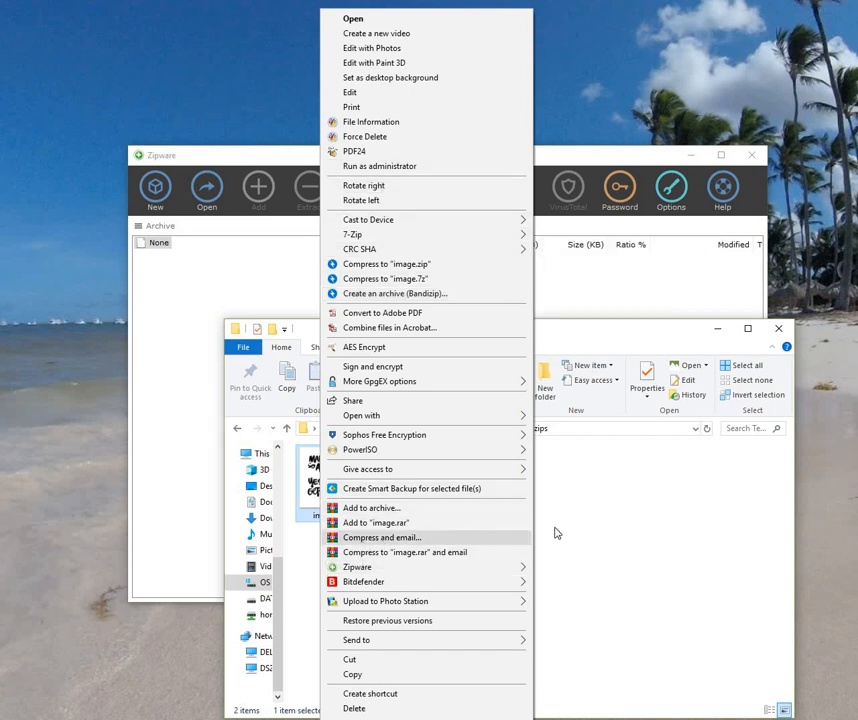
left_click(670, 482)
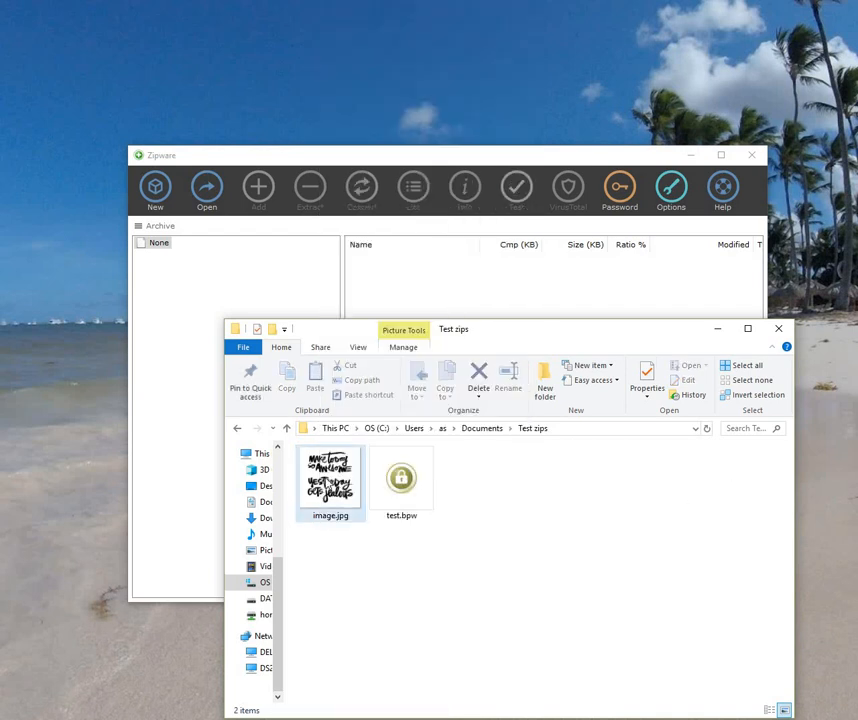
left_click_drag(330, 480, 470, 303)
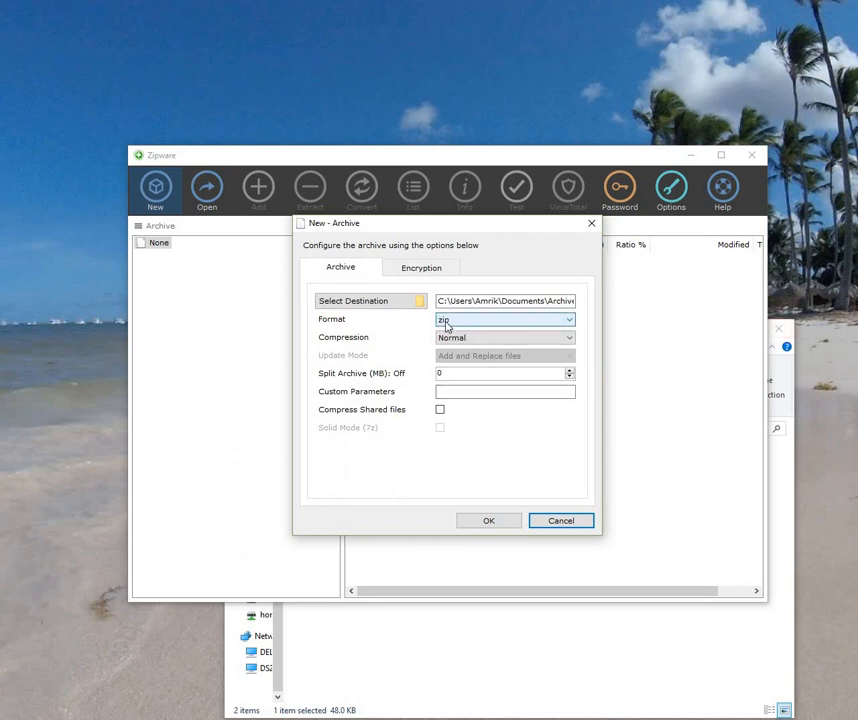
Step: Turn on archive encryption and paste the copied password into the Password field
left_click(419, 272)
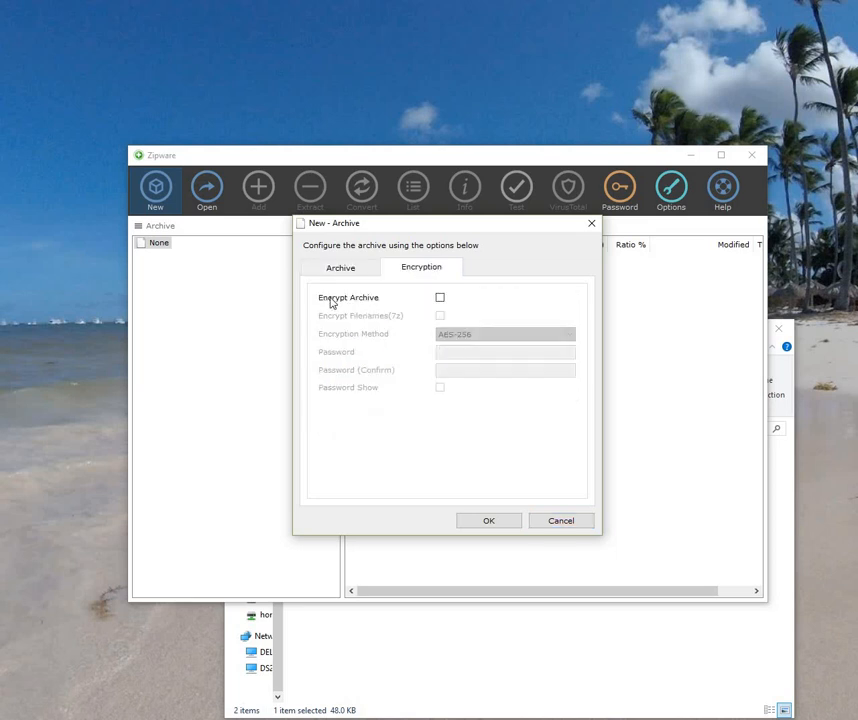
left_click(440, 298)
left_click(465, 354)
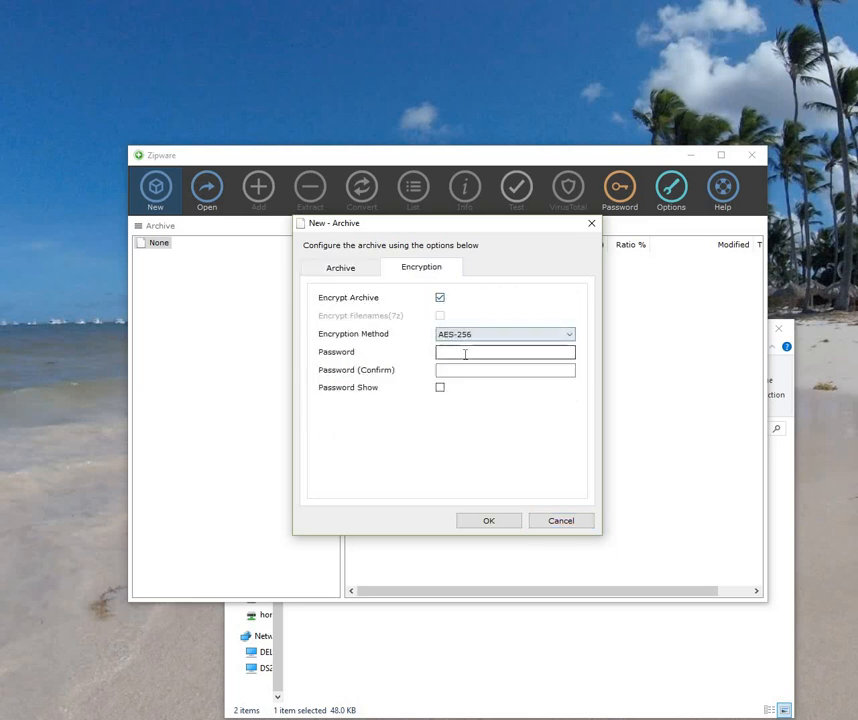
right_click(465, 354)
left_click(494, 412)
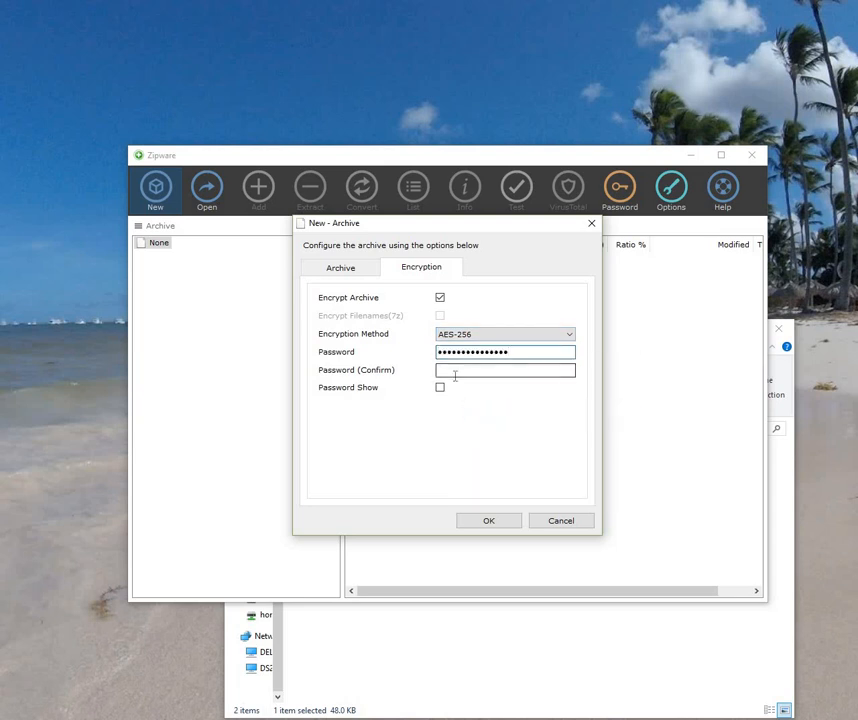
Step: Paste the password into the confirmation field, check it, create Archive.zip, and minimize Zipware
left_click(455, 375)
right_click(456, 378)
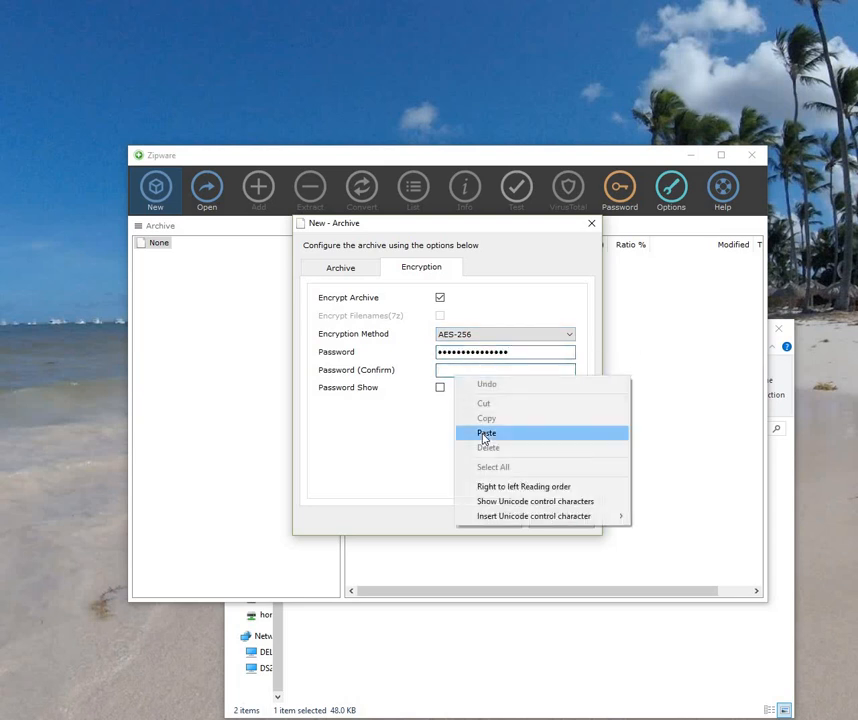
key("Return")
left_click(440, 388)
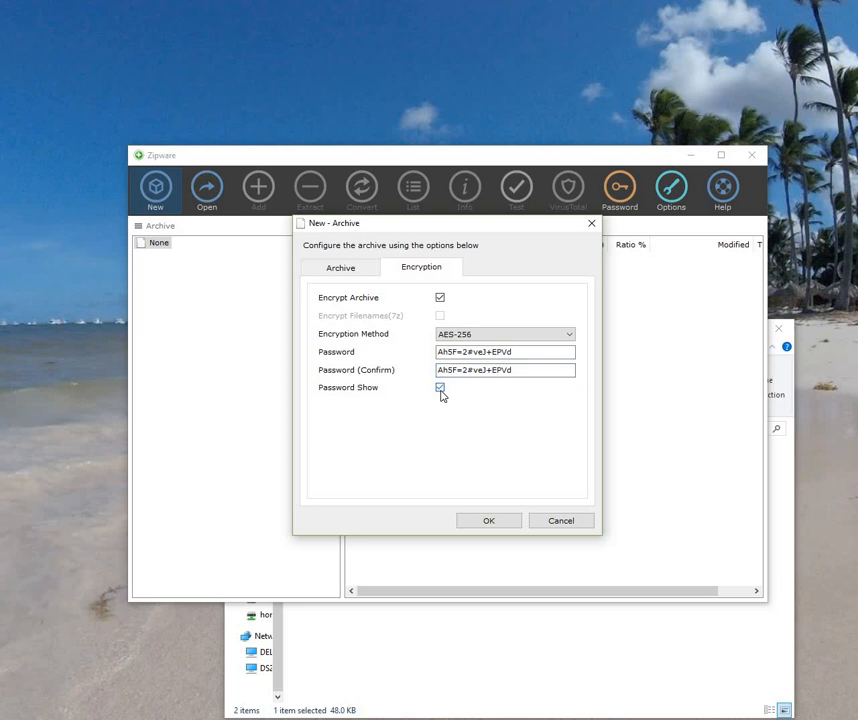
left_click(440, 388)
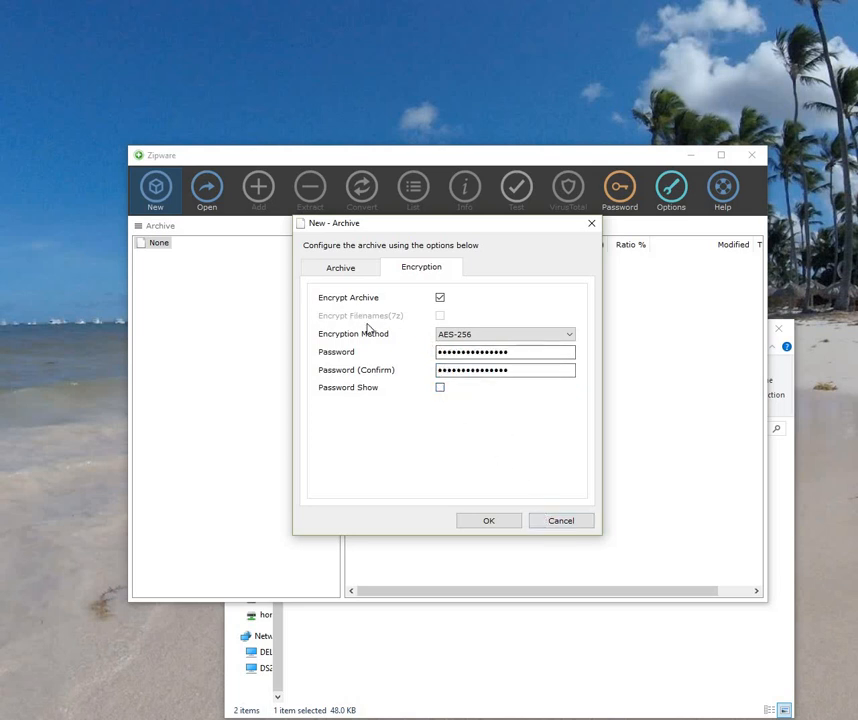
left_click(495, 527)
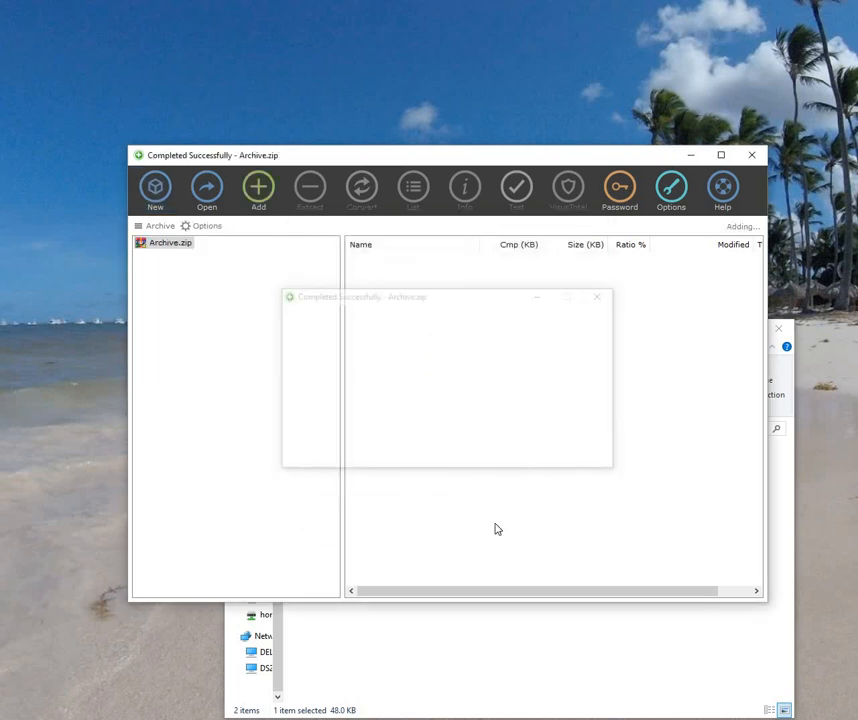
left_click(691, 155)
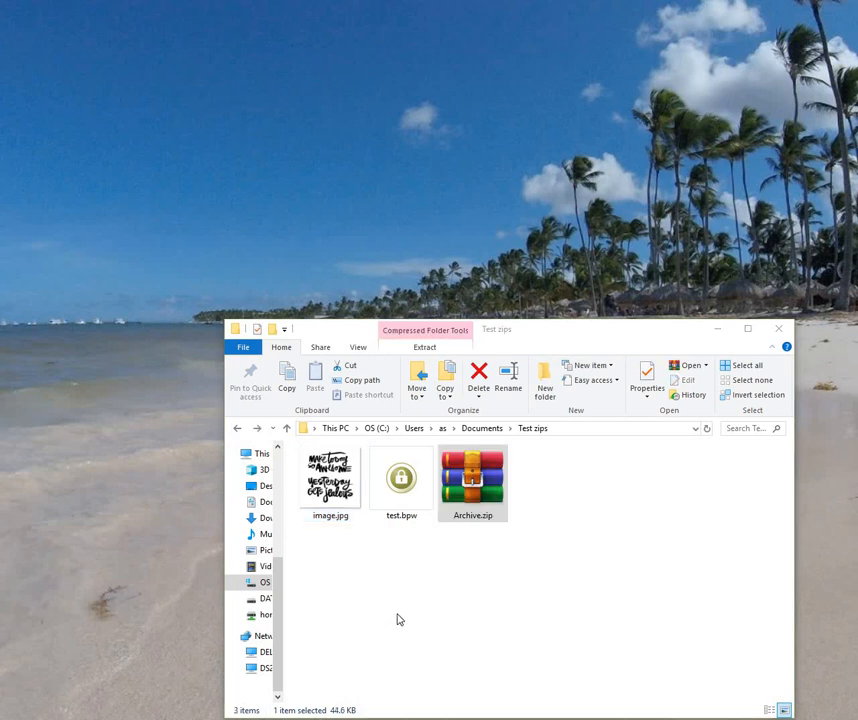
Step: Preview Archive.zip's contents from its context menu, then select the original image.jpg
right_click(475, 483)
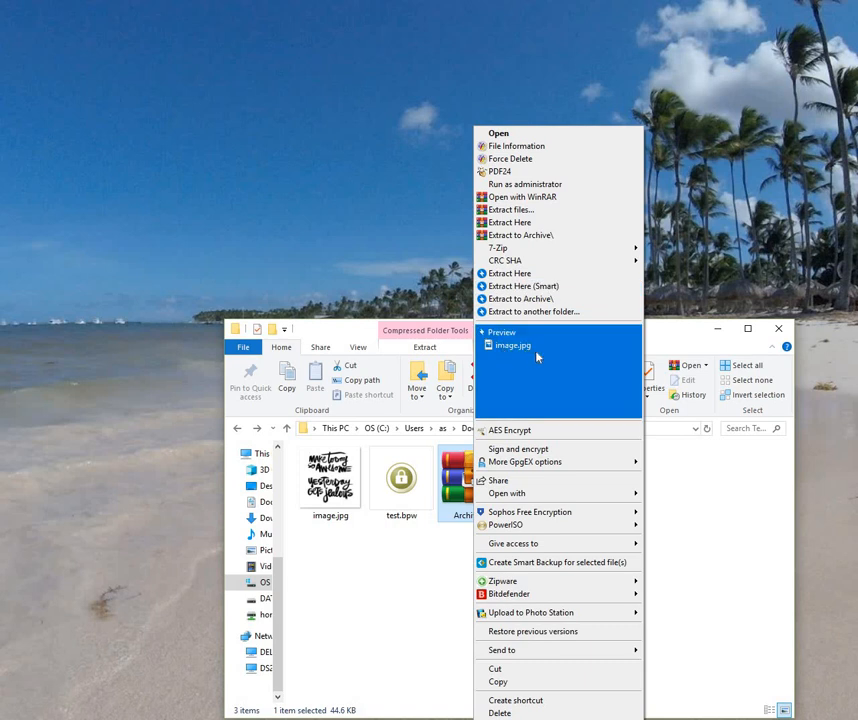
left_click(462, 528)
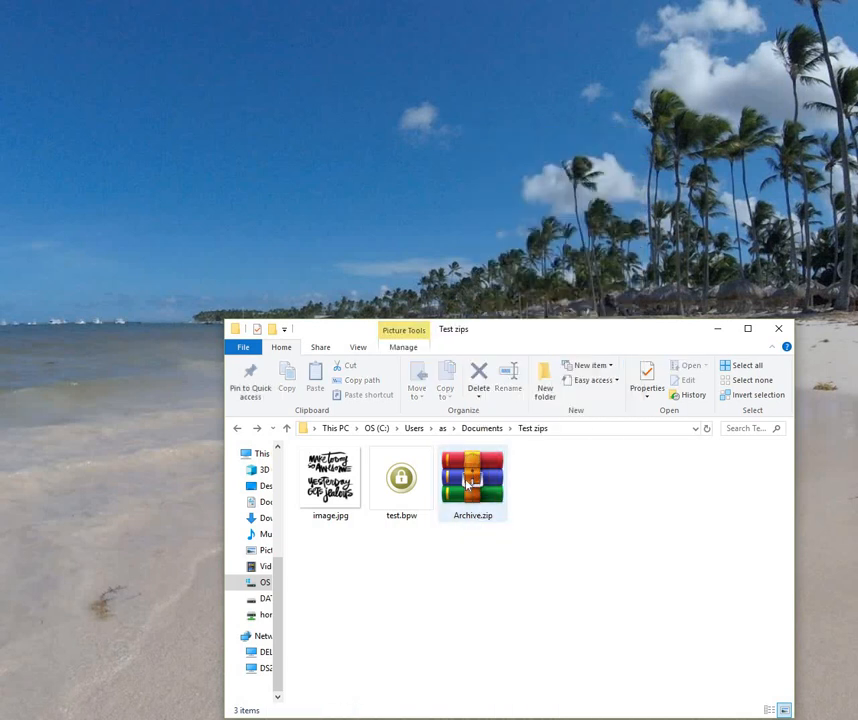
right_click(468, 484)
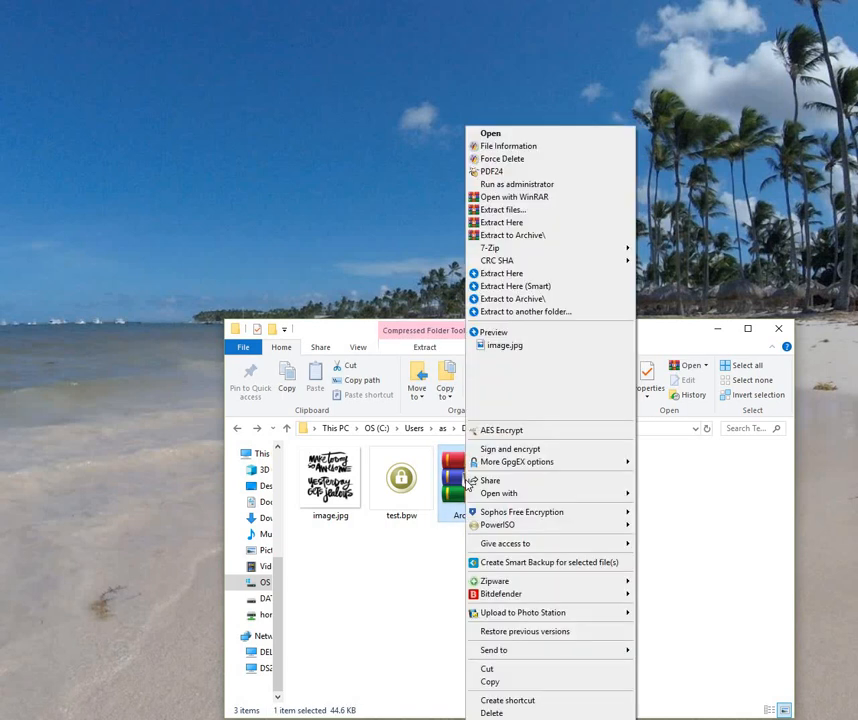
left_click(350, 478)
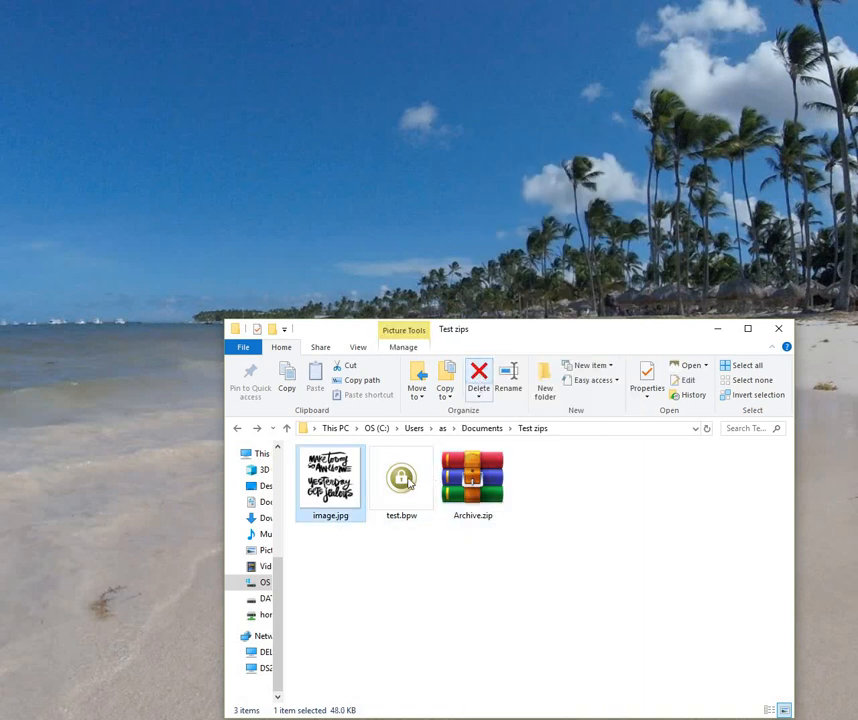
Step: Delete the original image.jpg, then extract Archive.zip here with Bandizip using the pasted password
left_click(478, 380)
right_click(404, 480)
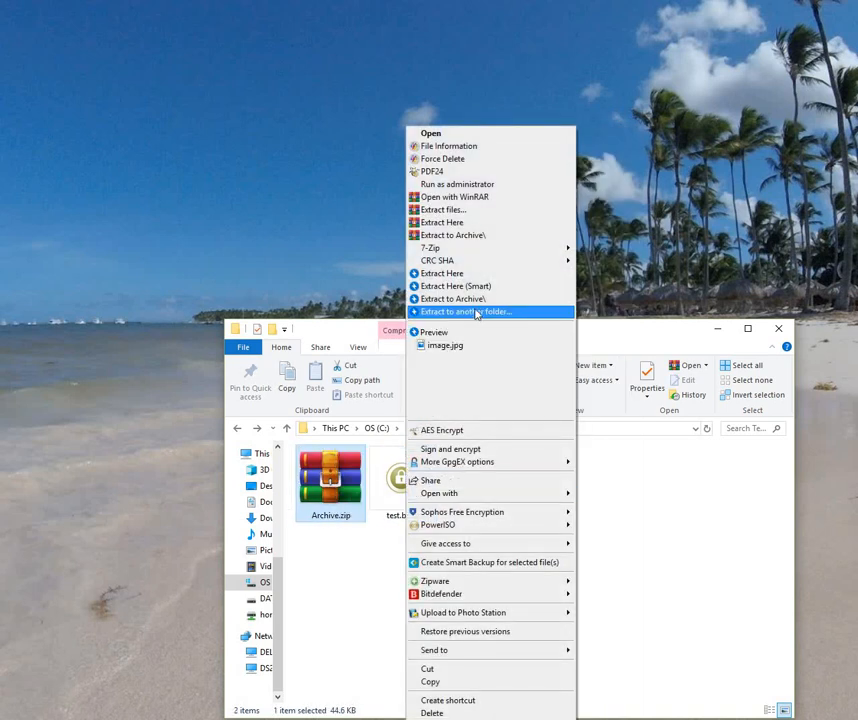
left_click(474, 290)
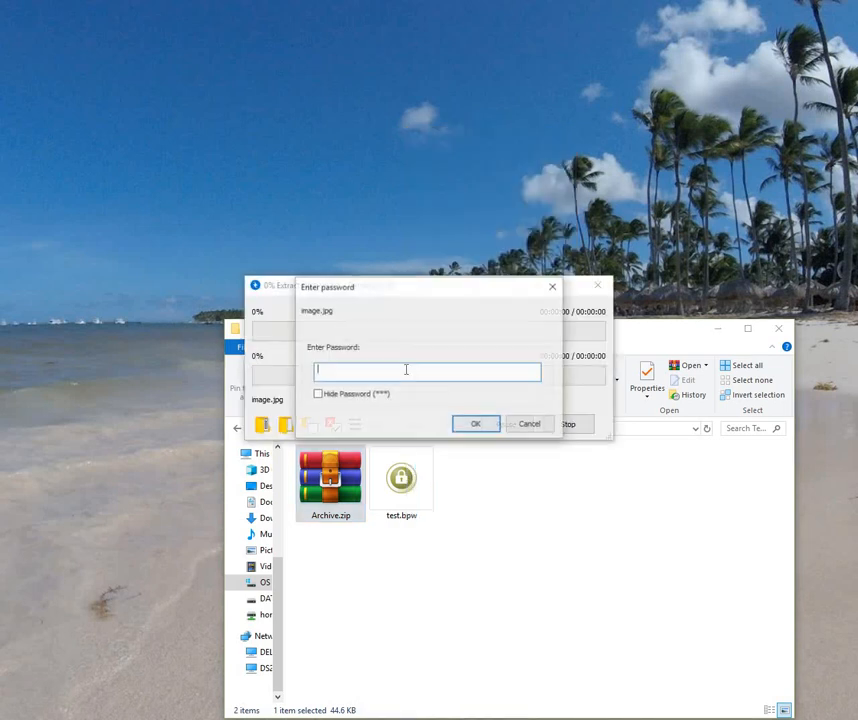
right_click(403, 374)
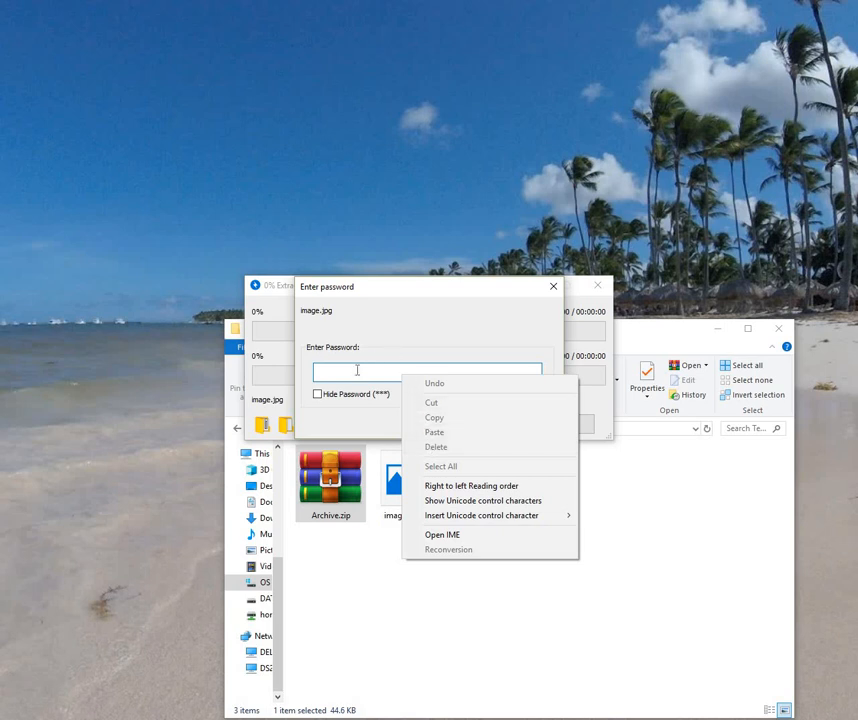
left_click(357, 370)
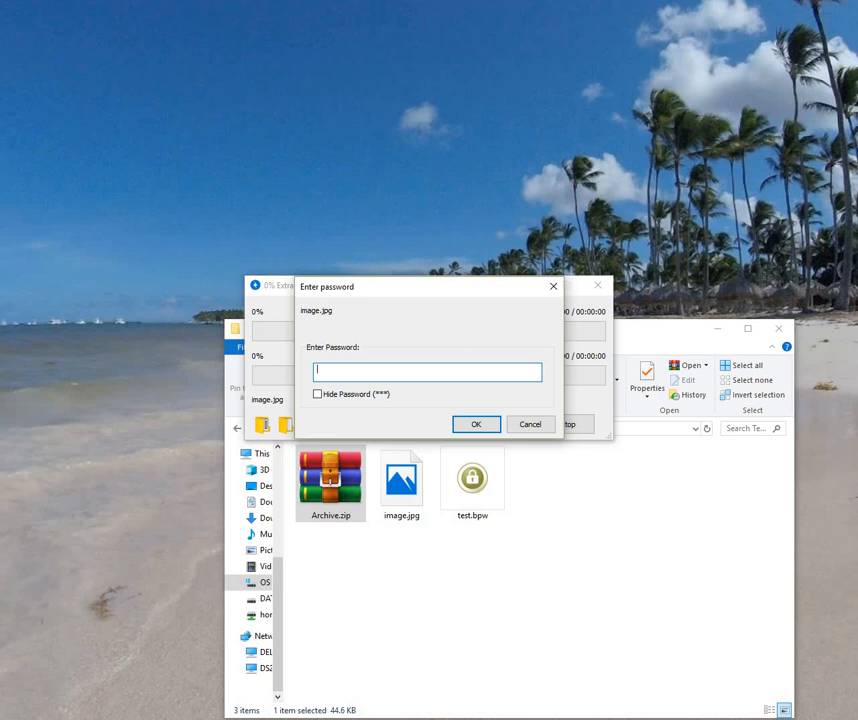
key("ctrl+v")
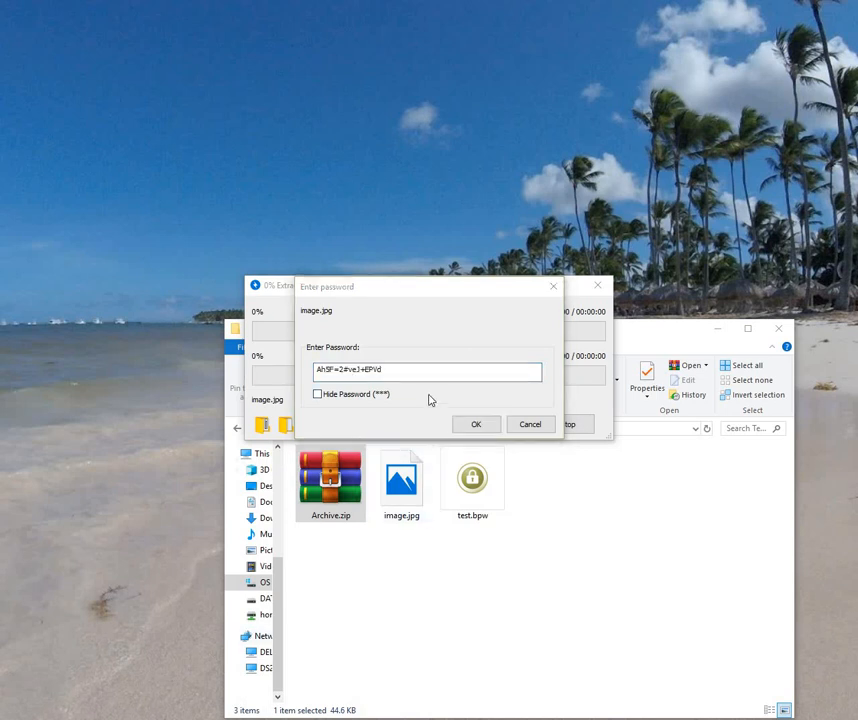
left_click(476, 426)
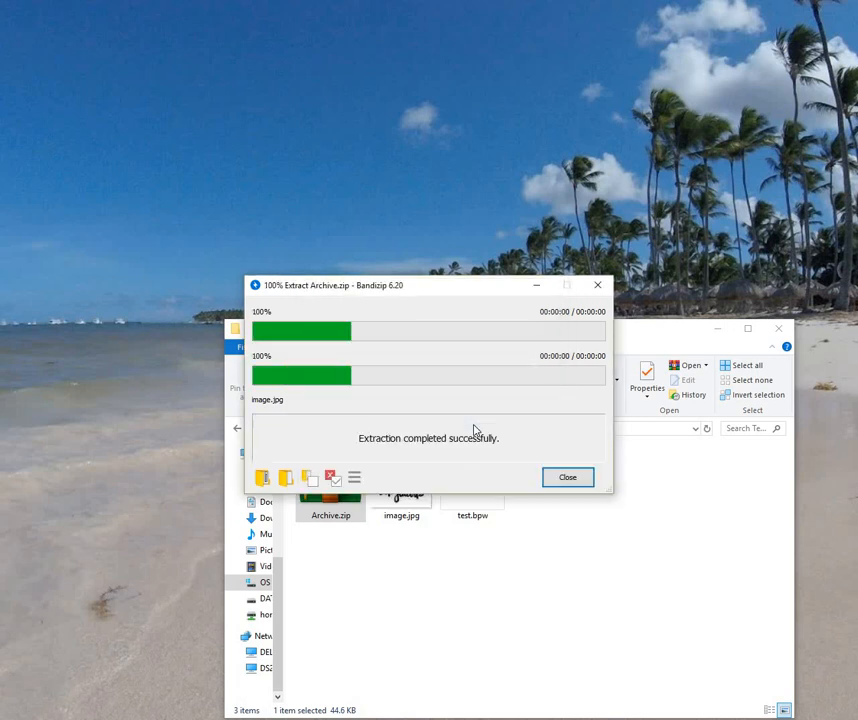
left_click(567, 478)
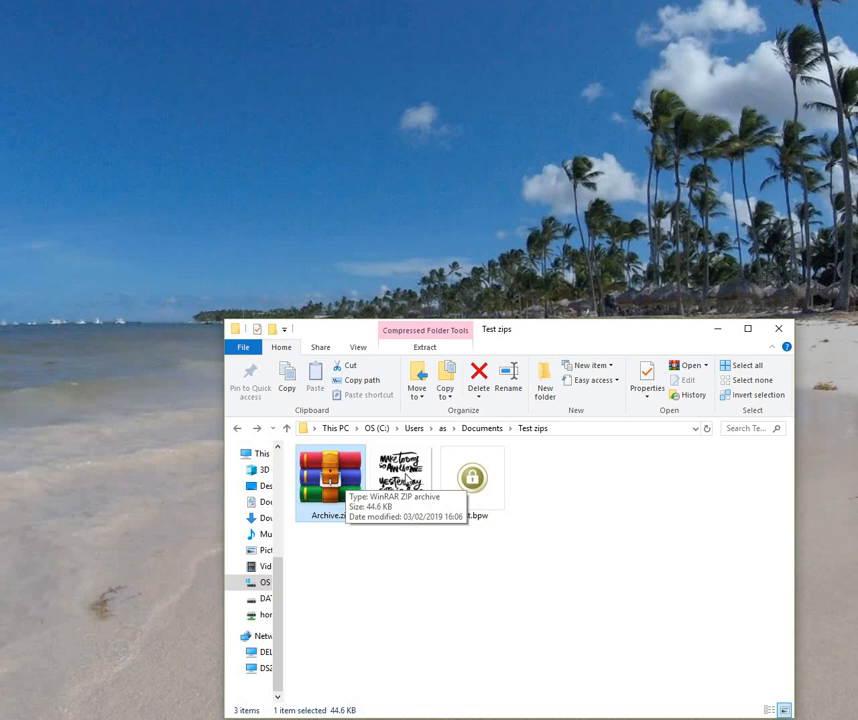
Step: Delete the extracted image.jpg and re-extract Archive.zip into an Archive subfolder with the password
key("Right")
key("Delete")
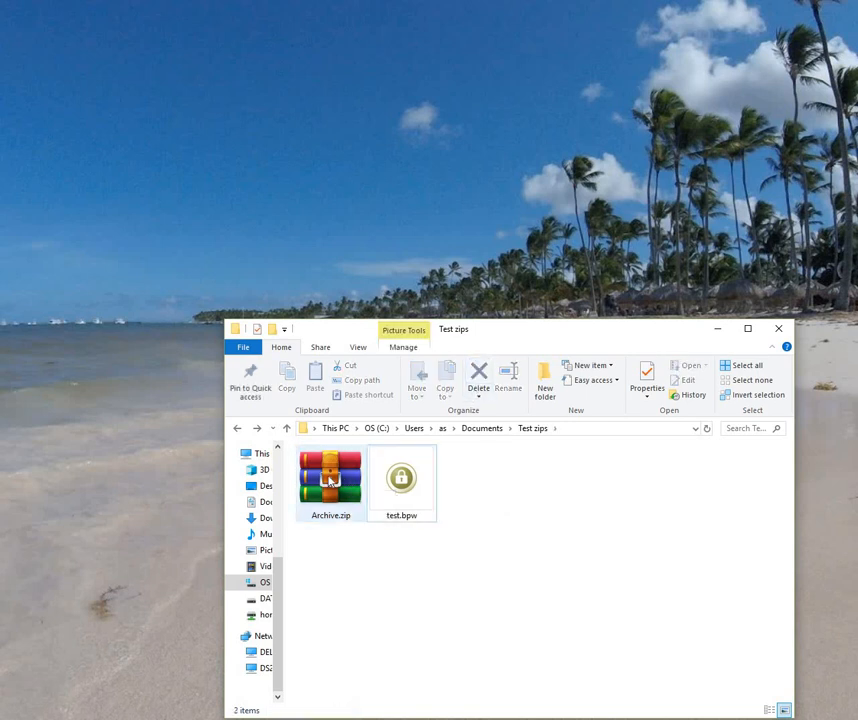
right_click(329, 480)
left_click(368, 297)
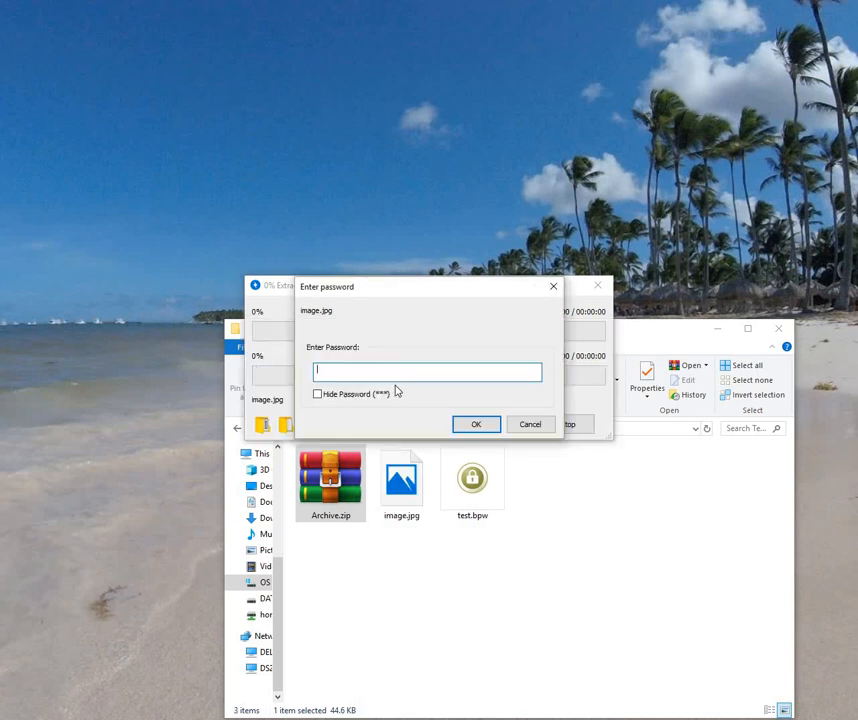
right_click(386, 369)
left_click(428, 424)
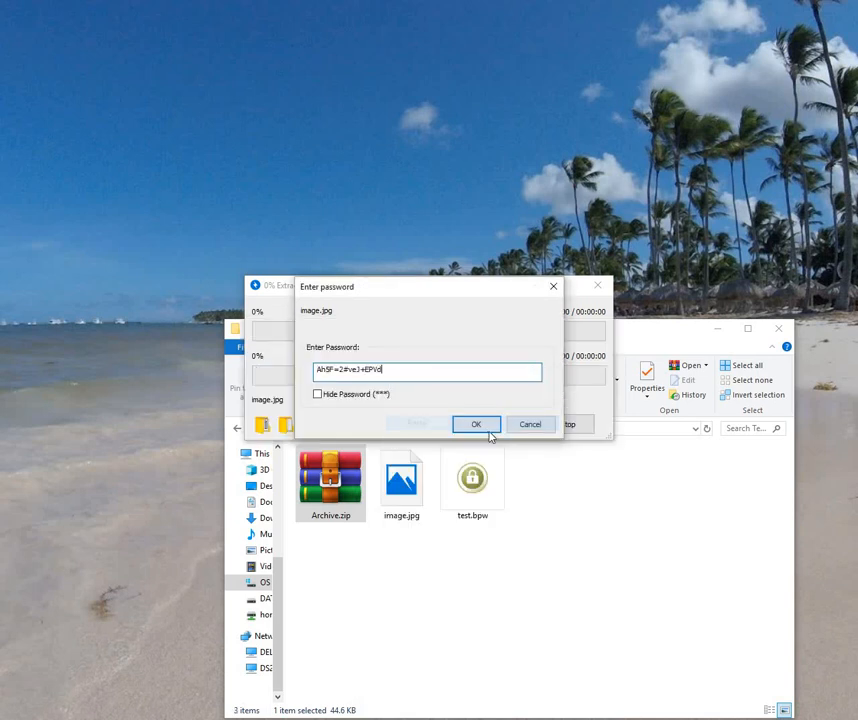
left_click(491, 432)
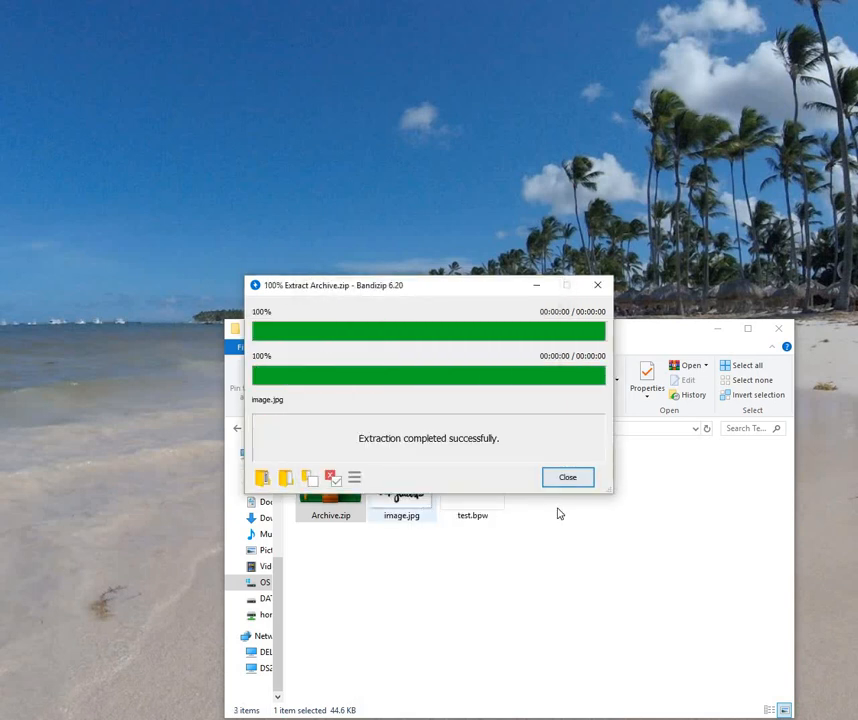
left_click(569, 480)
left_click(401, 480)
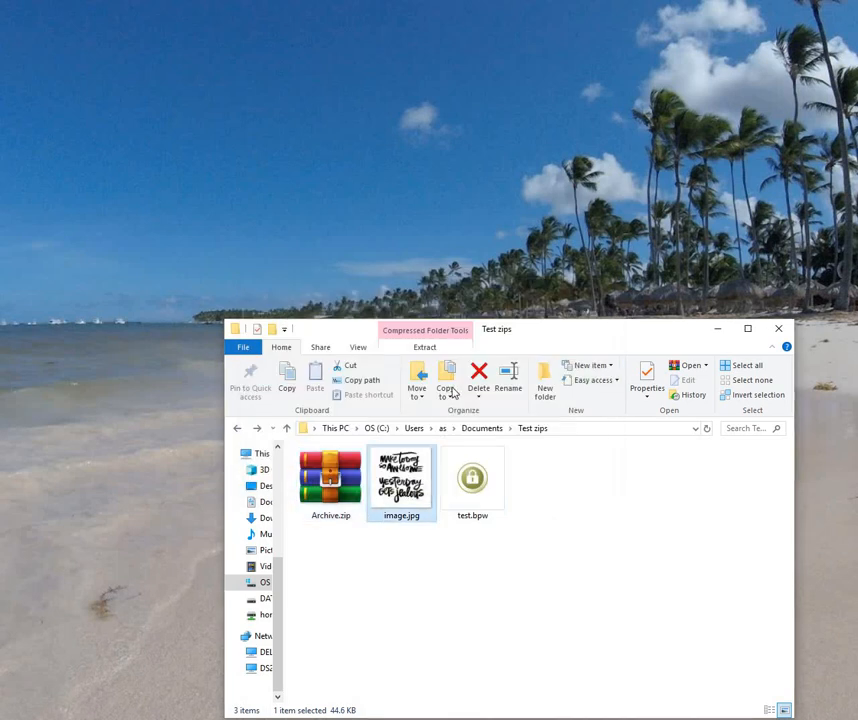
Step: Delete image.jpg and extract Archive.zip here with 7-Zip, pasting the archive password
left_click(478, 378)
right_click(353, 483)
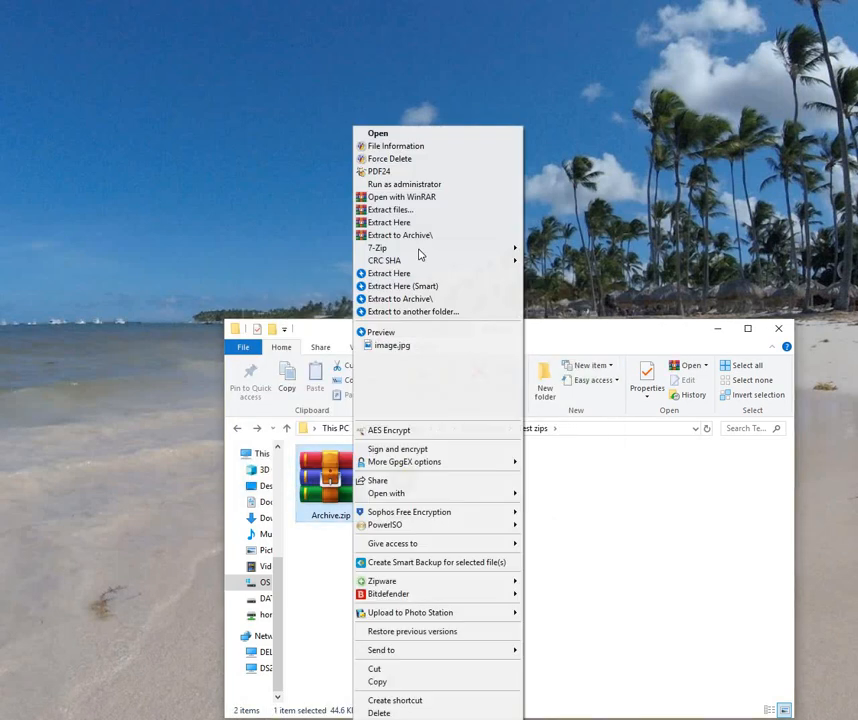
mouse_move(450, 248)
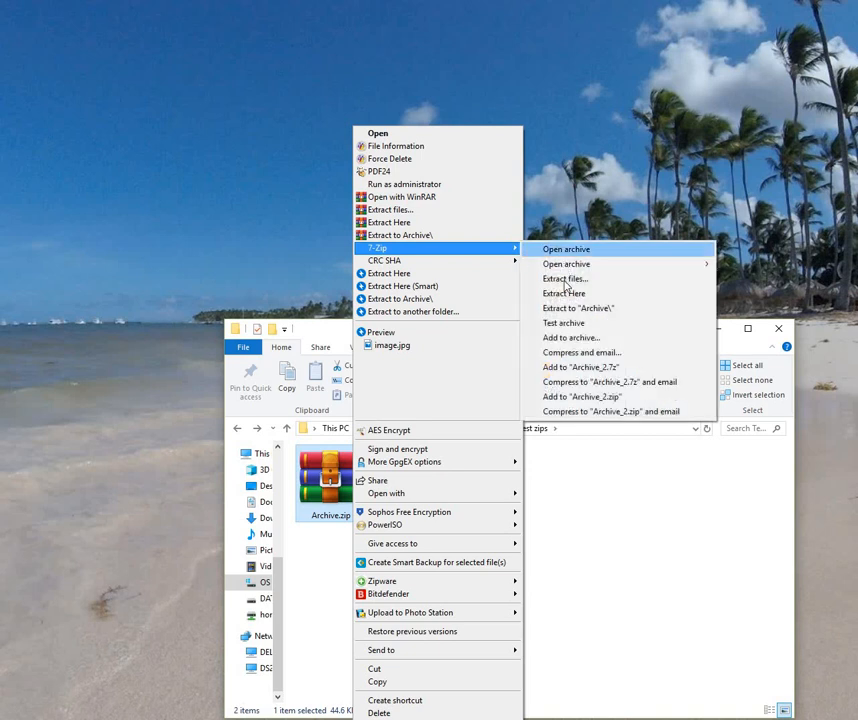
left_click(566, 292)
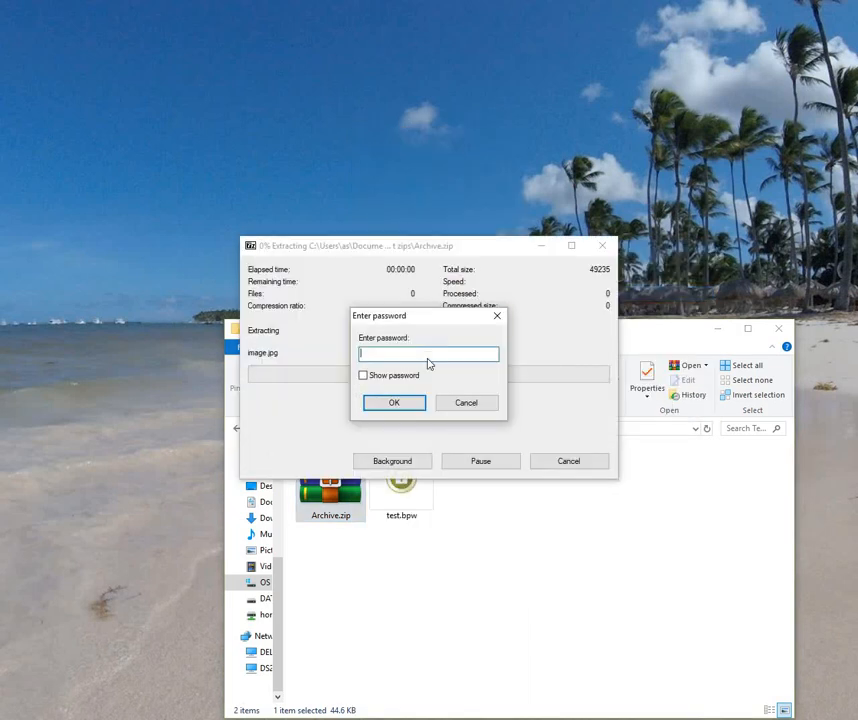
right_click(430, 355)
left_click(460, 414)
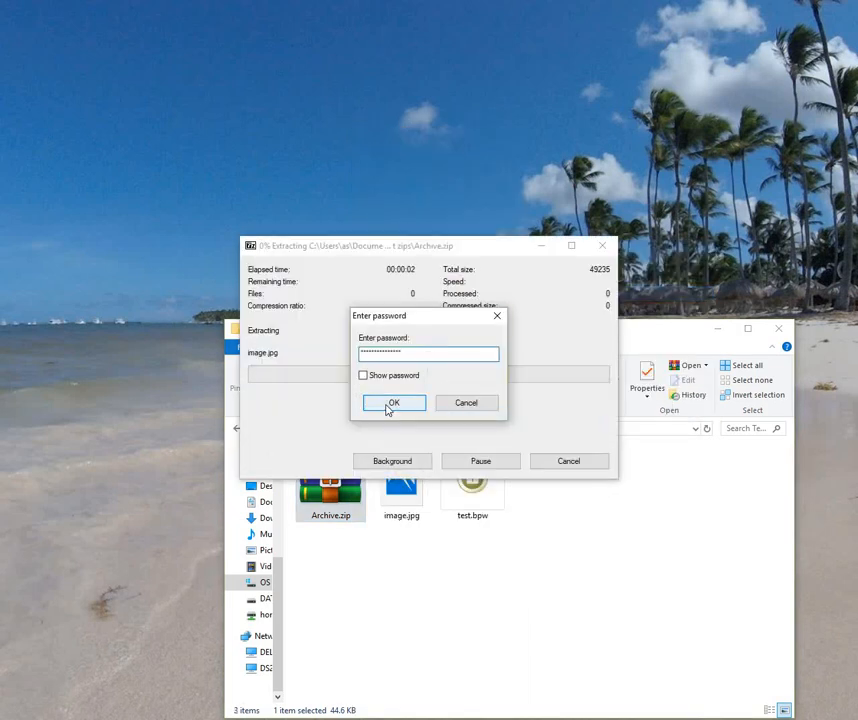
left_click(390, 405)
Step: Delete the 7-Zip-extracted image.jpg and select Archive.zip
left_click(410, 492)
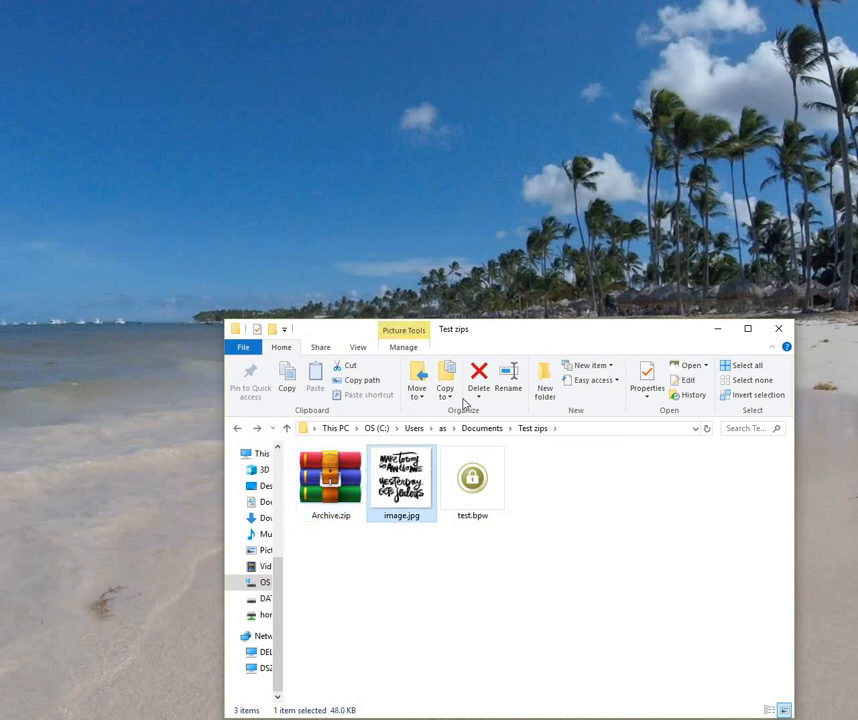
left_click(479, 380)
left_click(330, 480)
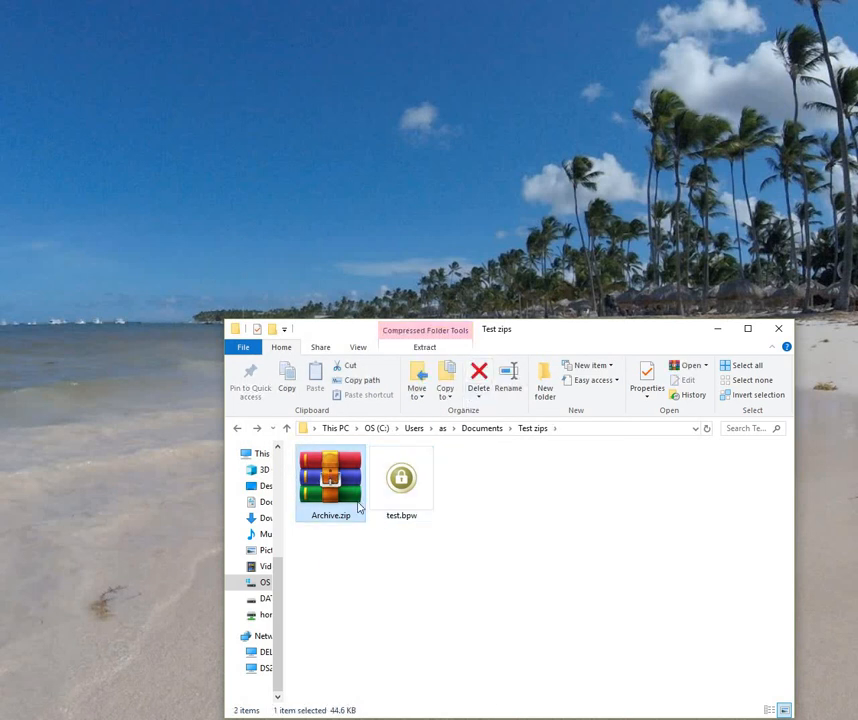
Step: Extract Archive.zip to this folder with Zipware using the pasted password, then delete the extracted image.jpg
right_click(325, 495)
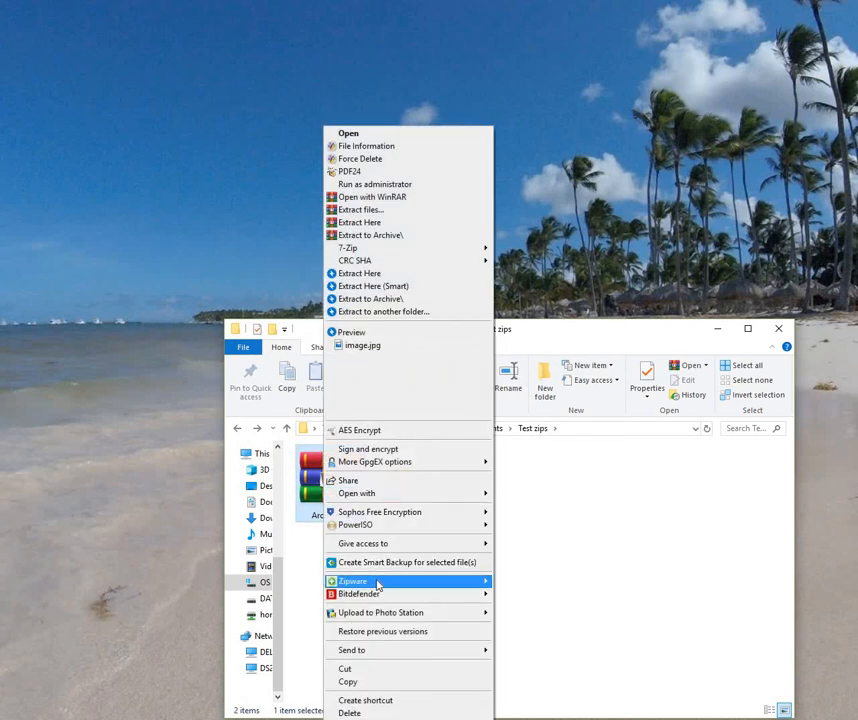
mouse_move(459, 585)
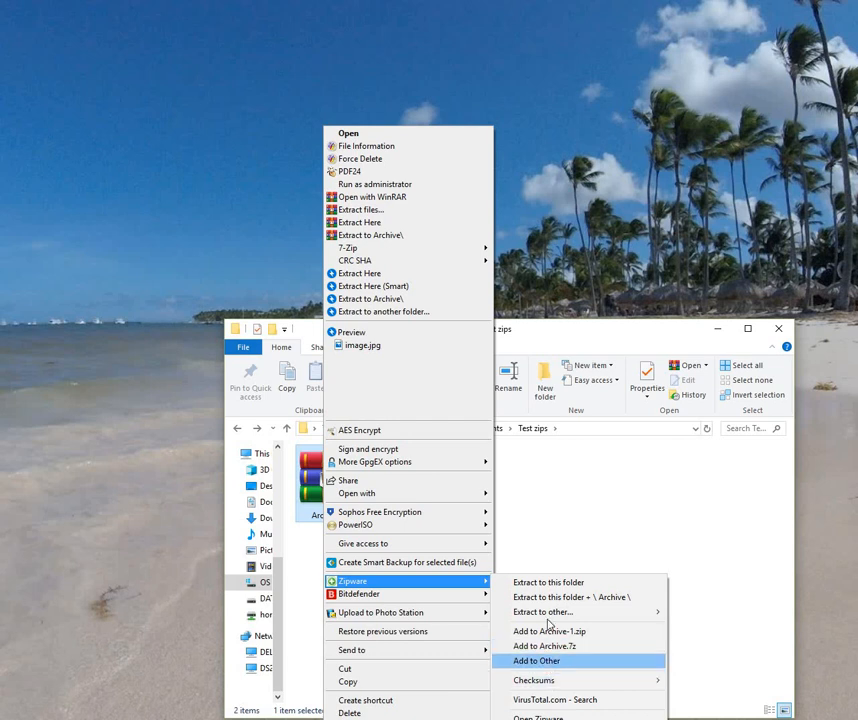
left_click(548, 582)
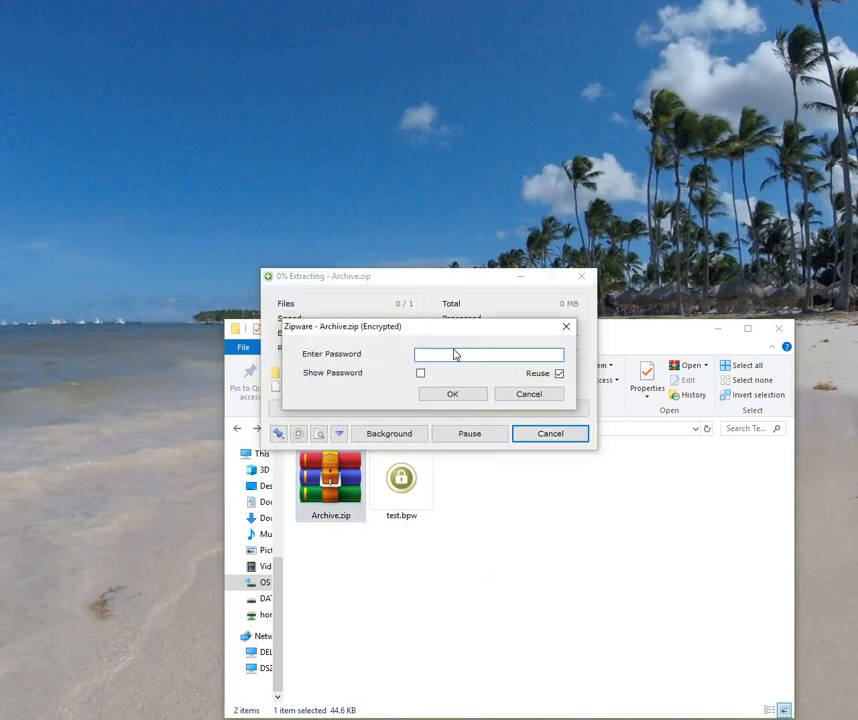
right_click(462, 353)
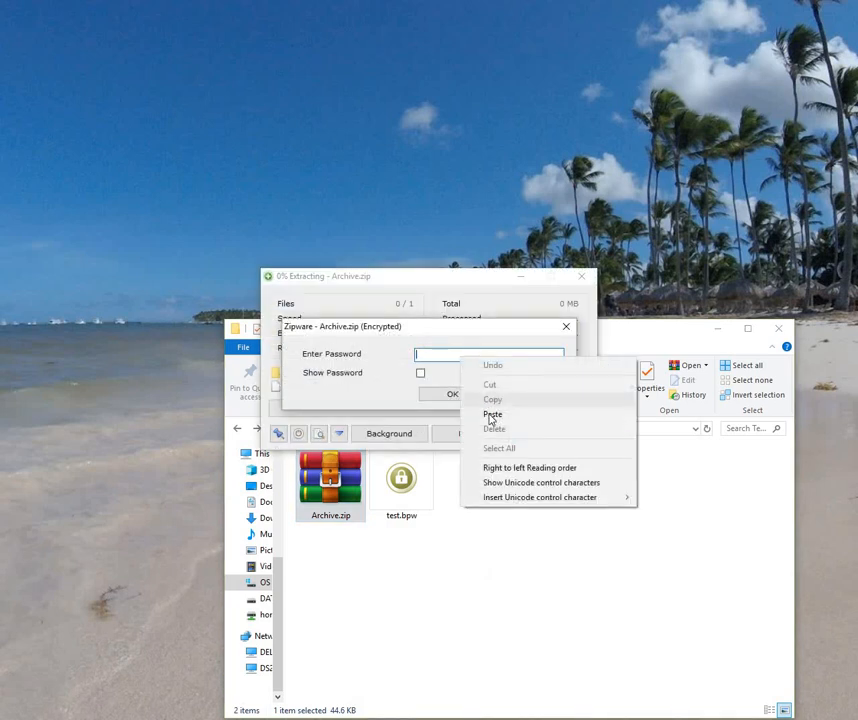
left_click(490, 414)
left_click(421, 374)
left_click(421, 374)
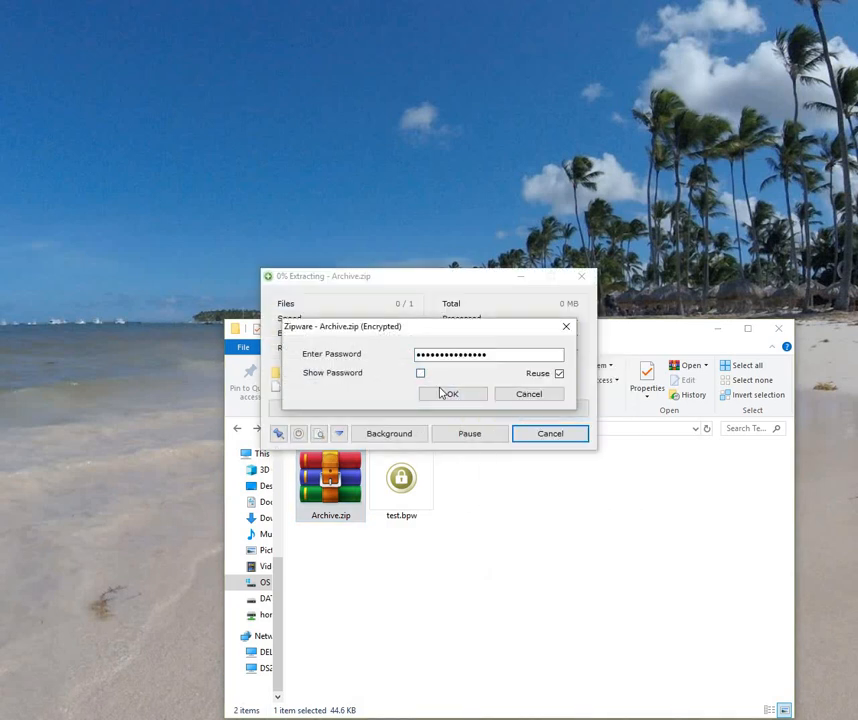
left_click(452, 393)
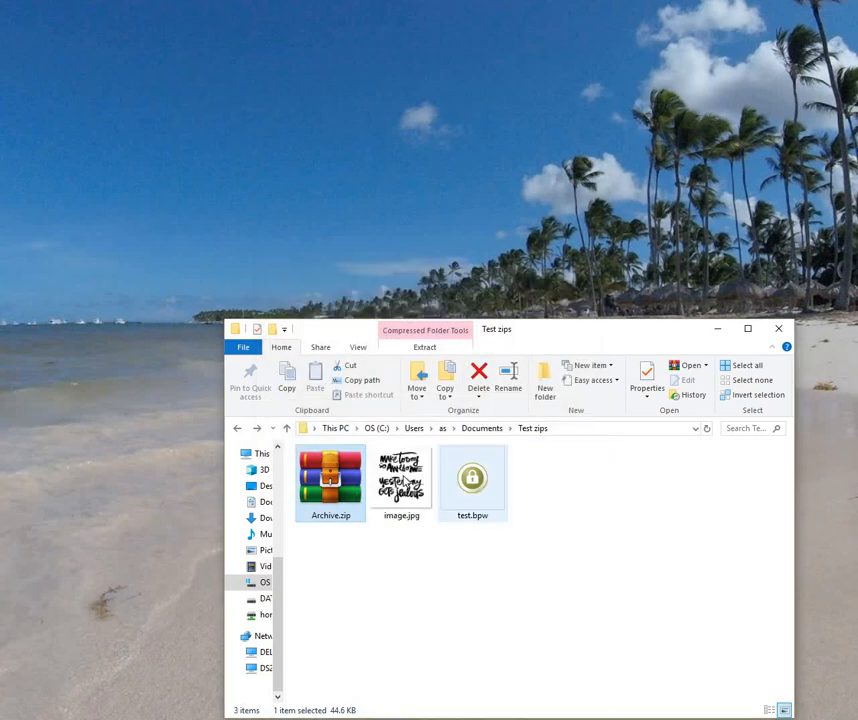
left_click(402, 480)
left_click(478, 378)
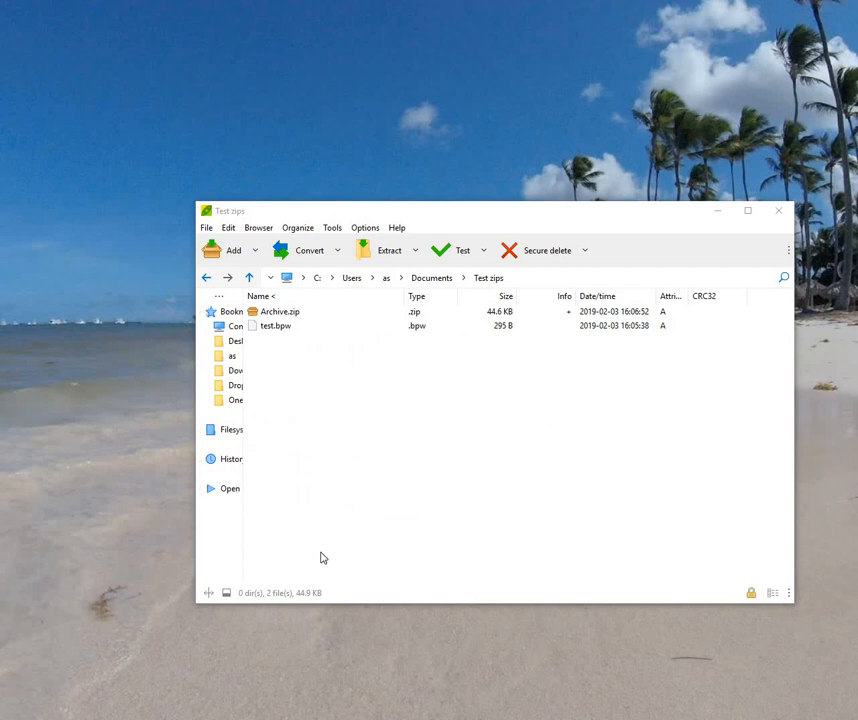
Step: Extract Archive.zip with PeaZip after entering its password, then delete Archive.zip
right_click(280, 316)
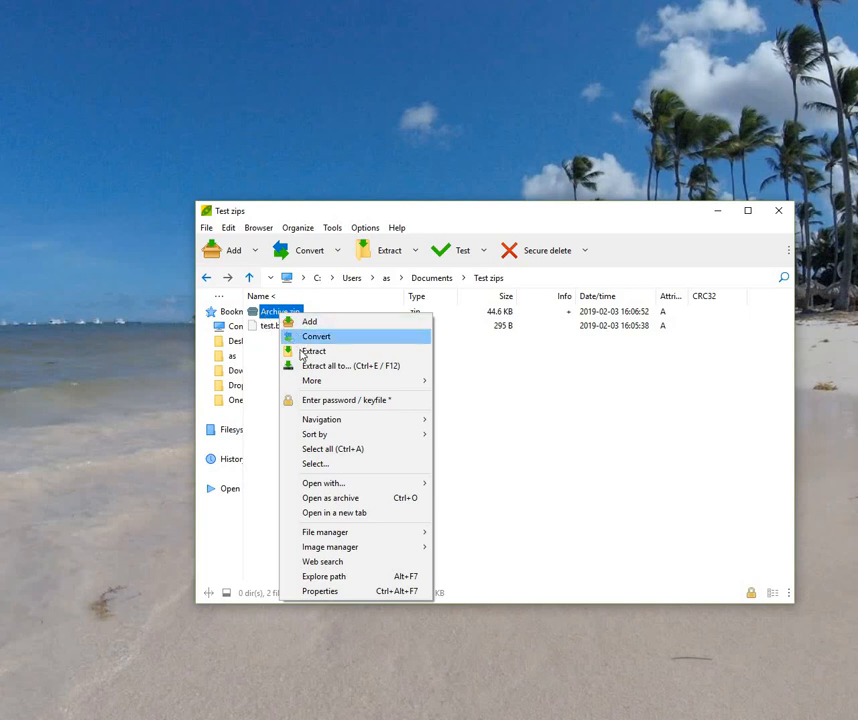
left_click(310, 351)
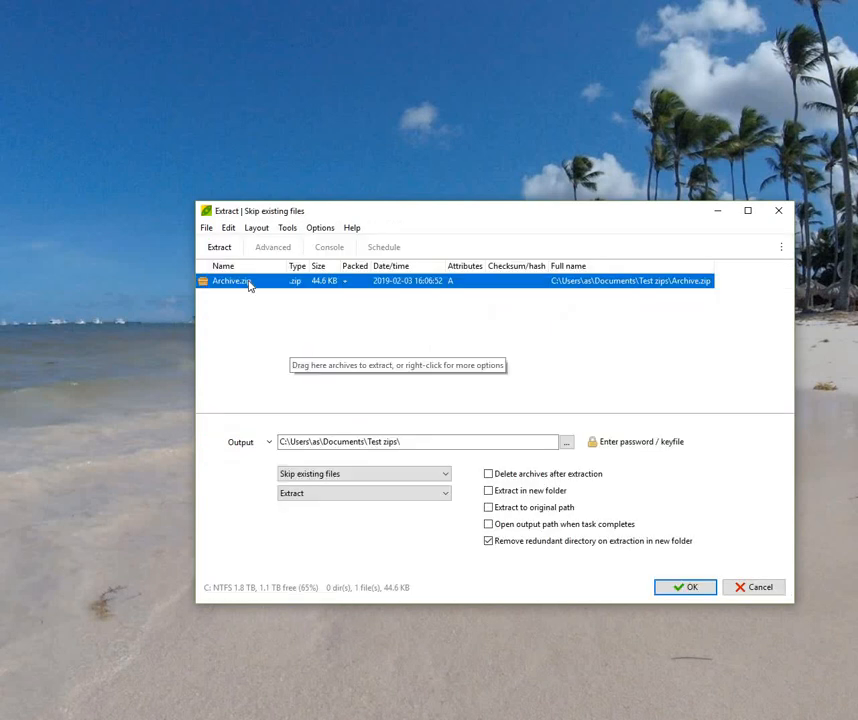
left_click(634, 442)
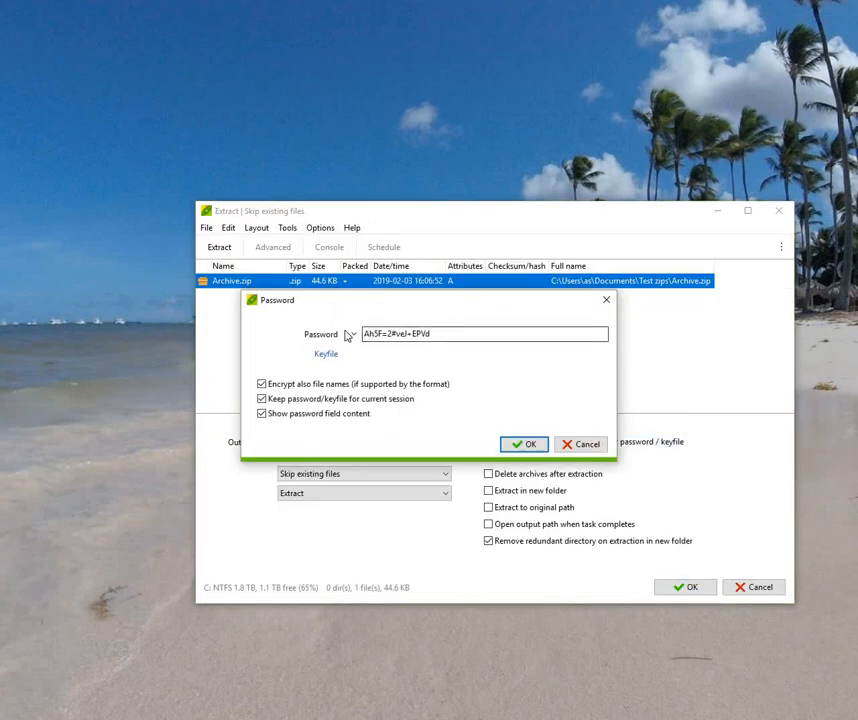
left_click(262, 413)
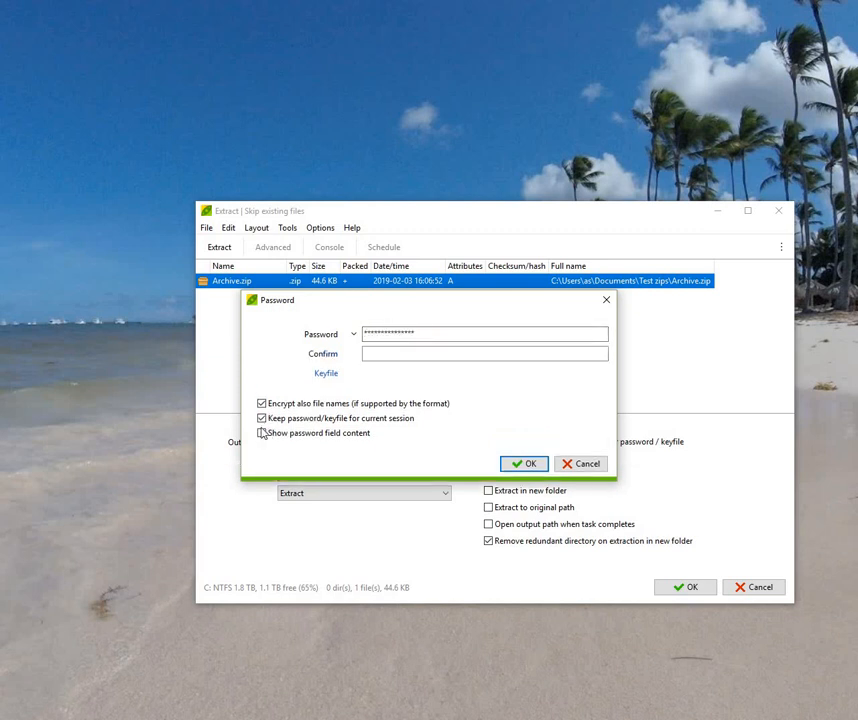
left_click(261, 435)
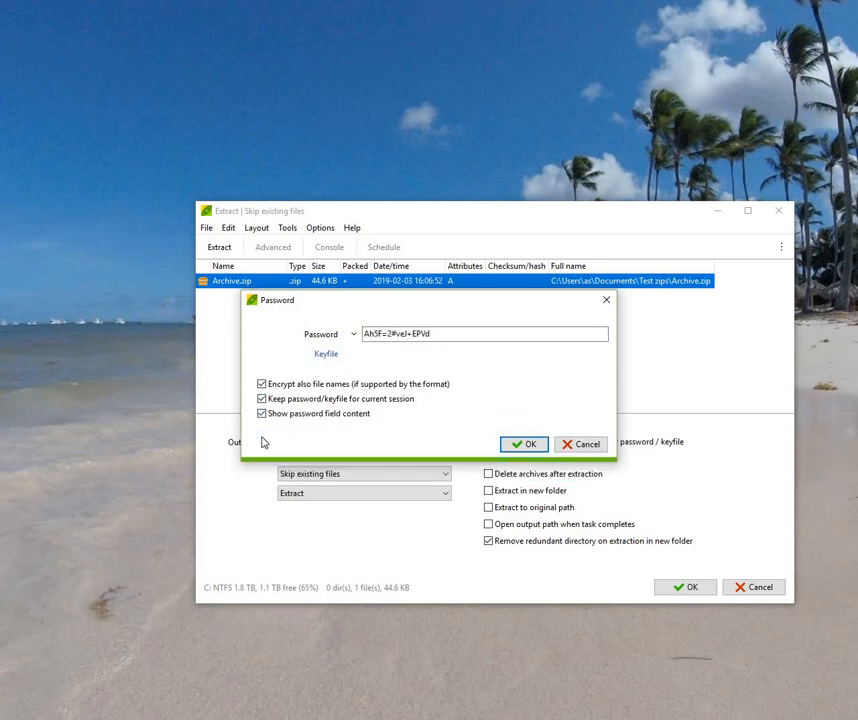
left_click(524, 443)
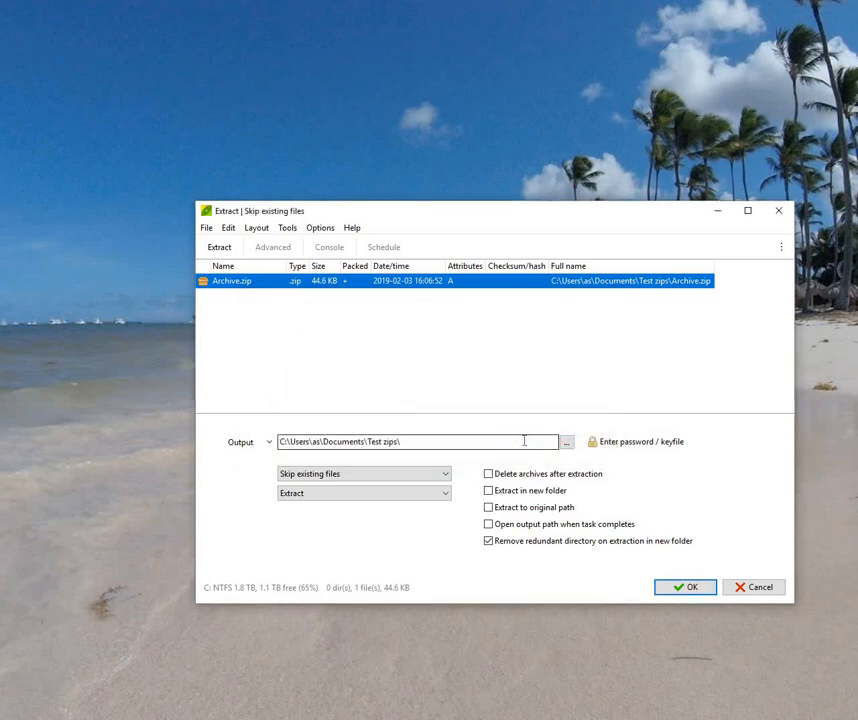
left_click(680, 590)
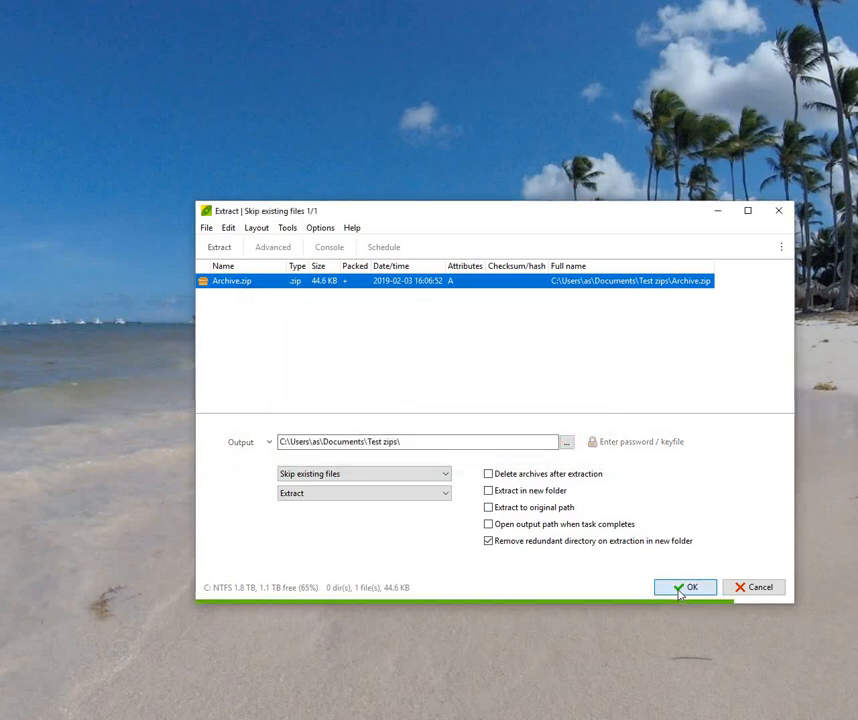
left_click(596, 463)
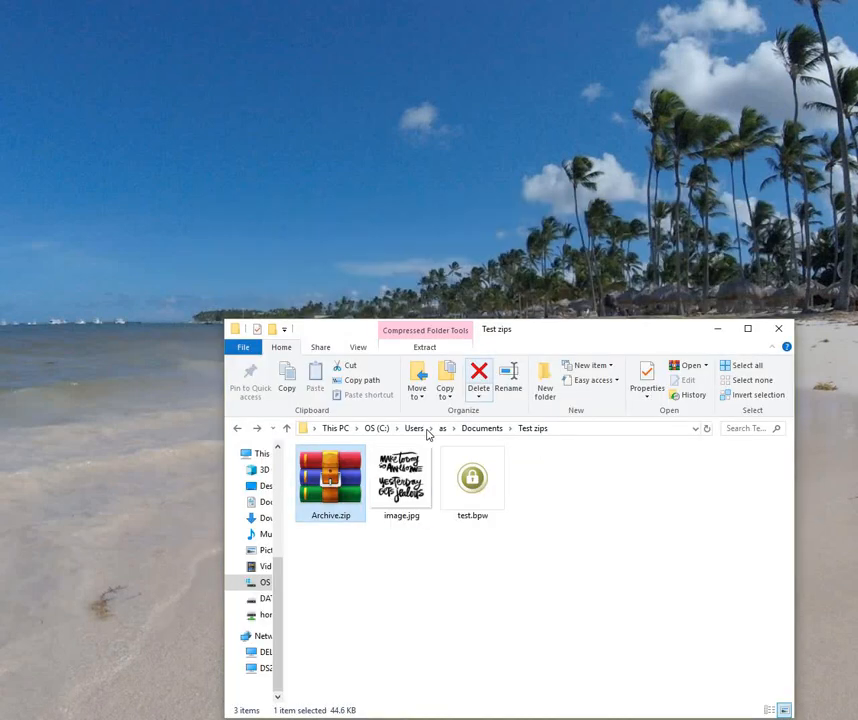
left_click(483, 378)
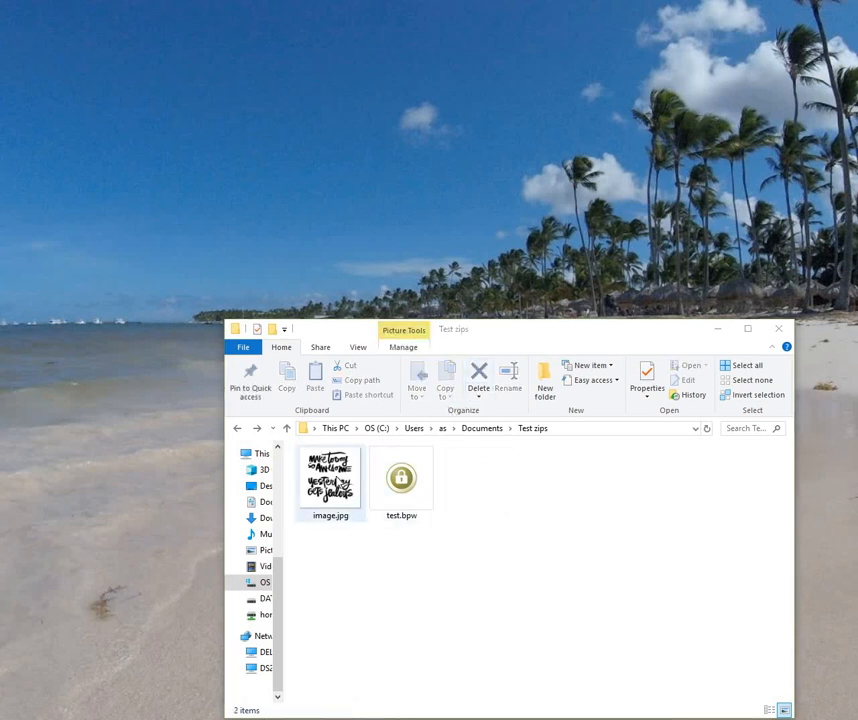
Step: Create a Zipware archive of image.jpg with Encrypt Archive on and the password pasted into both fields
right_click(338, 483)
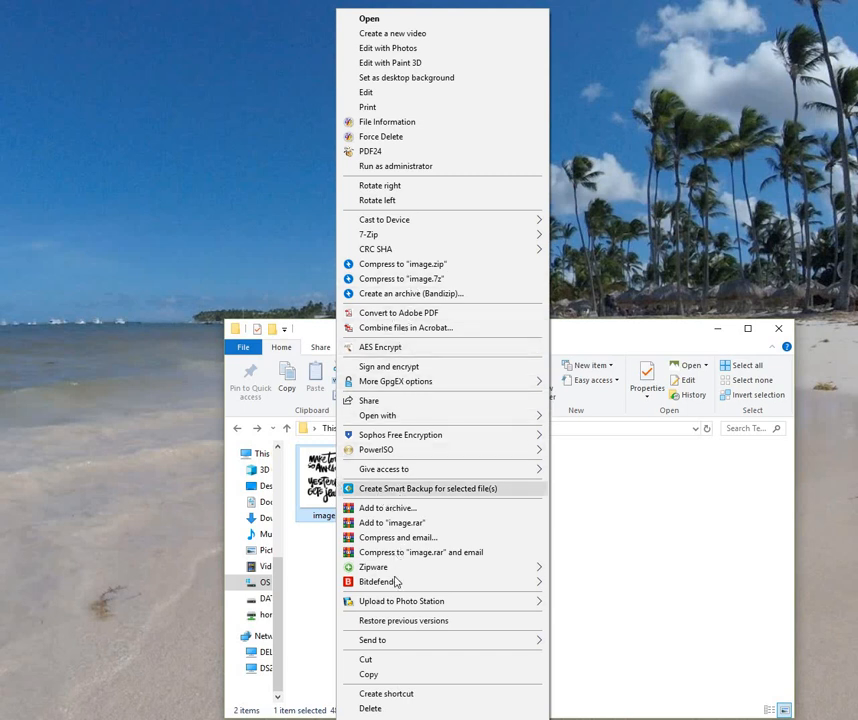
mouse_move(428, 569)
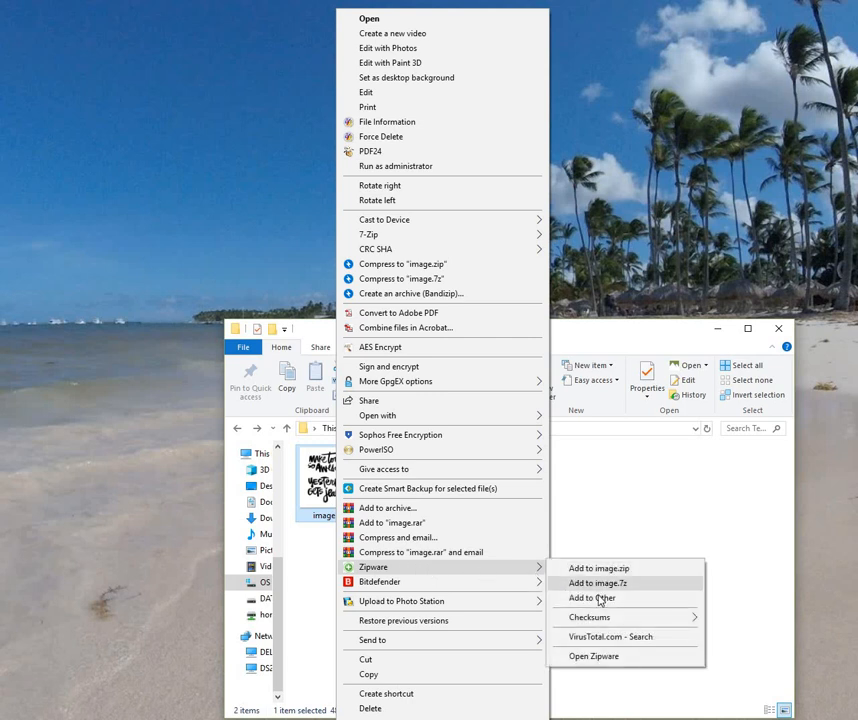
left_click(583, 580)
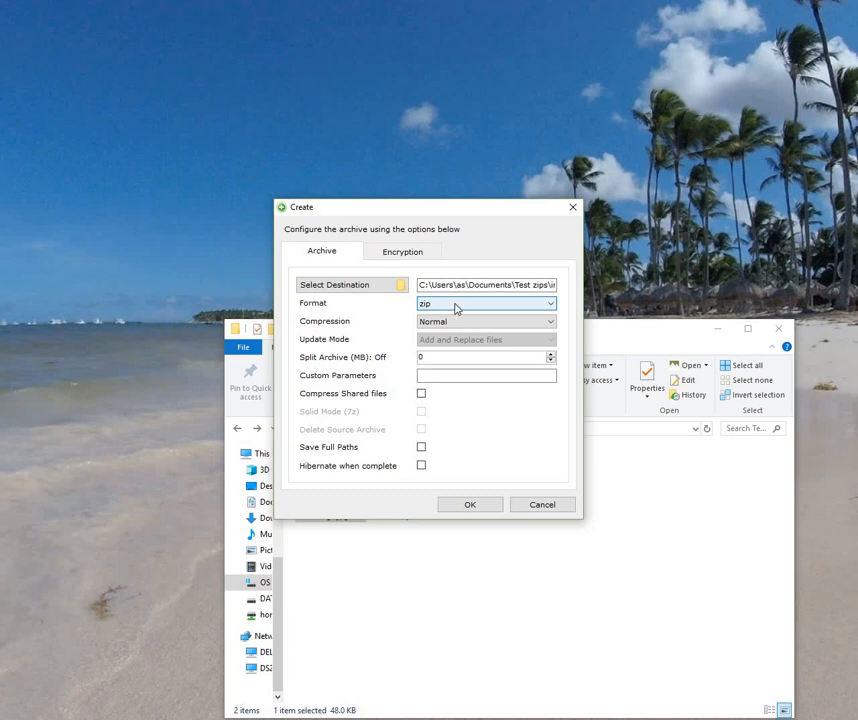
left_click(386, 256)
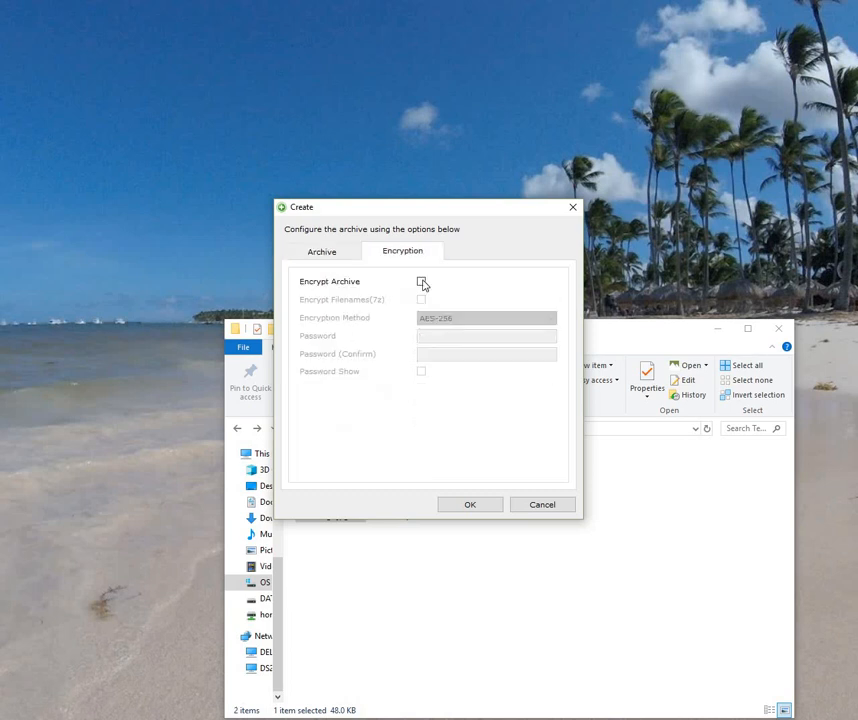
left_click(421, 281)
left_click(433, 335)
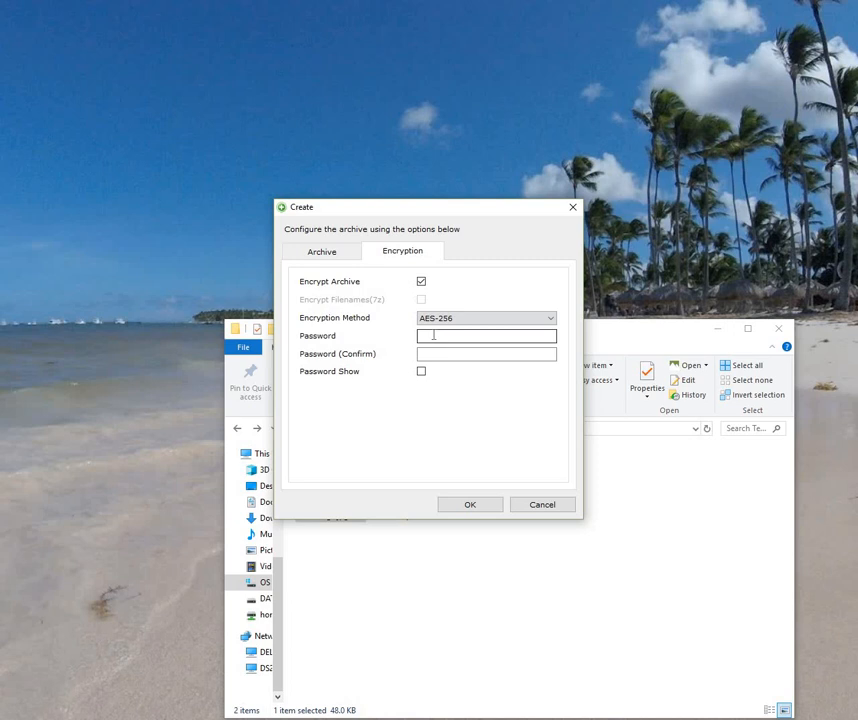
right_click(421, 336)
left_click(465, 391)
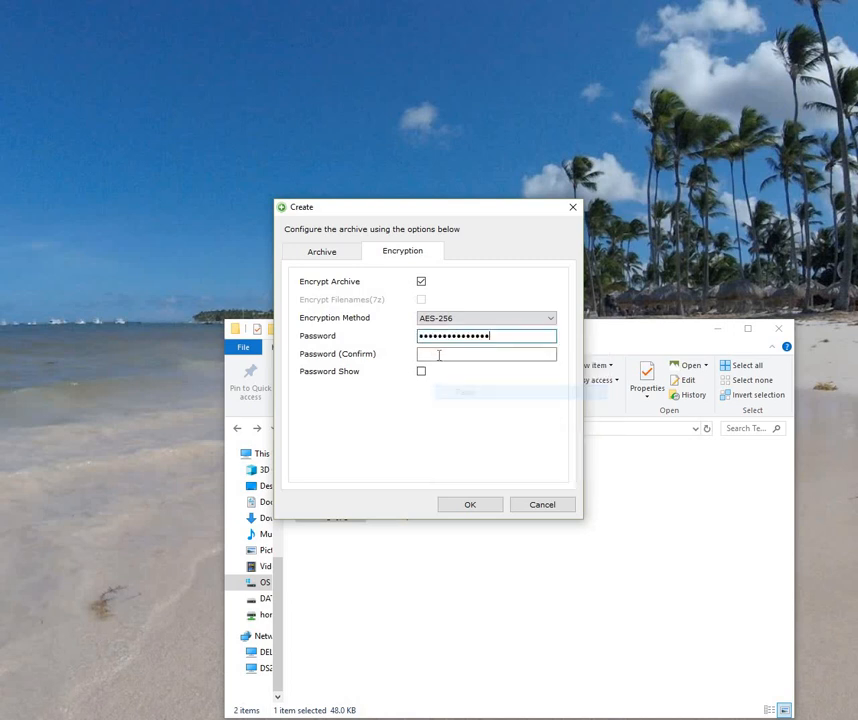
left_click(438, 354)
right_click(439, 355)
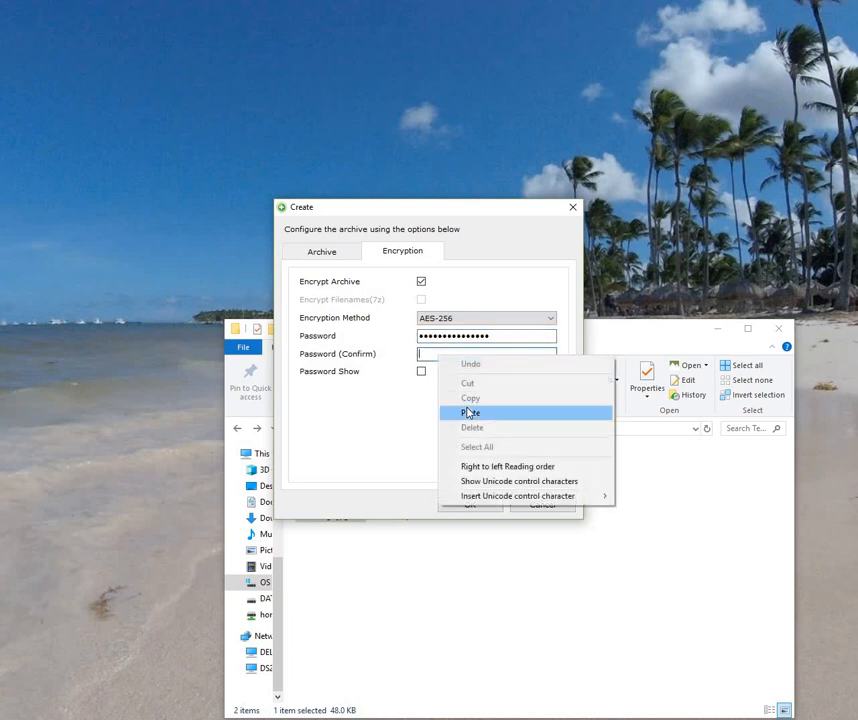
left_click(470, 412)
Step: Finish creating image.zip, open it with Zipware to view image.jpg, then close it
left_click(469, 505)
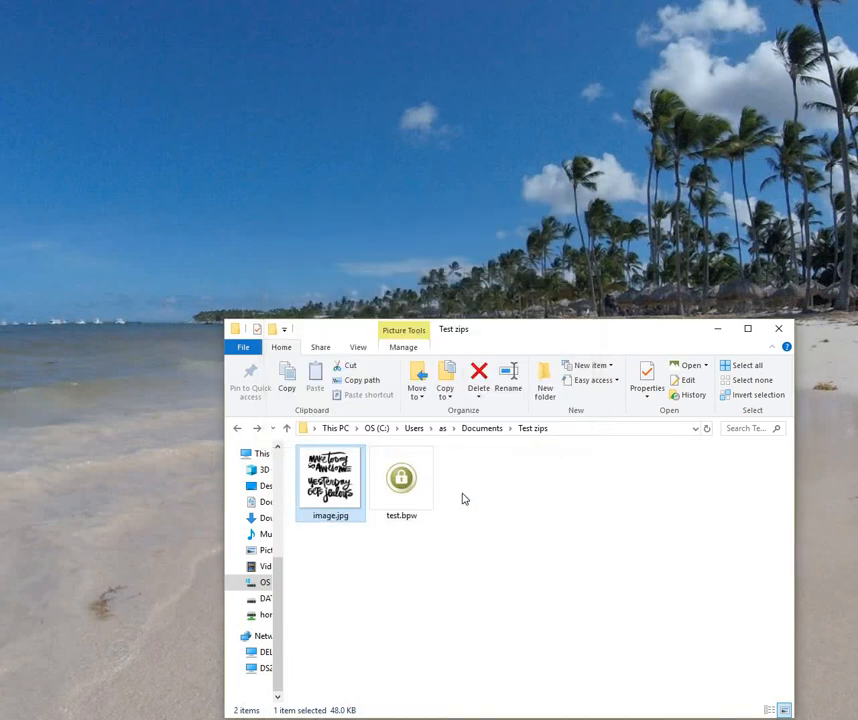
left_click(414, 490)
right_click(416, 489)
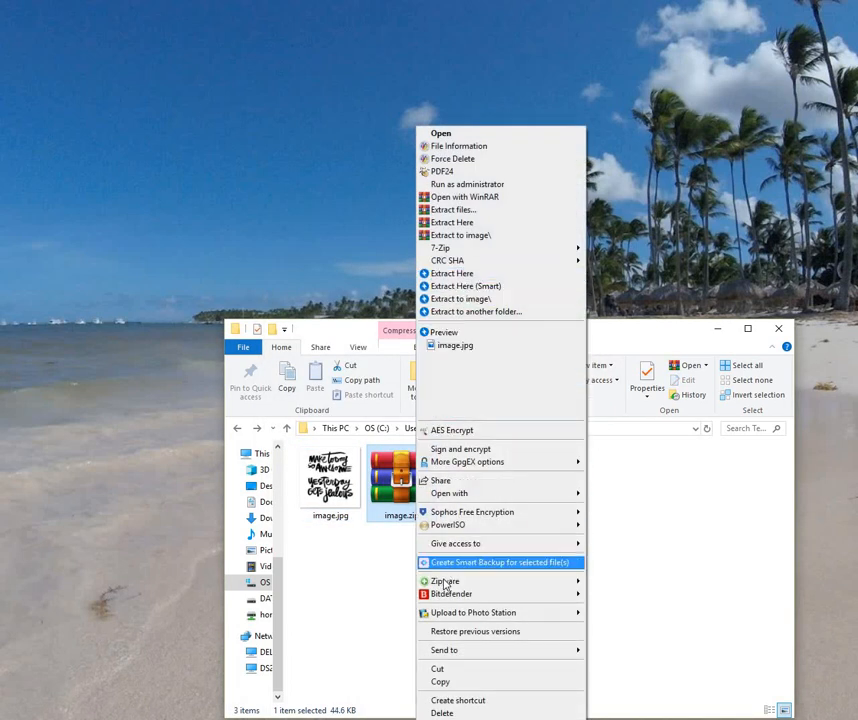
mouse_move(450, 586)
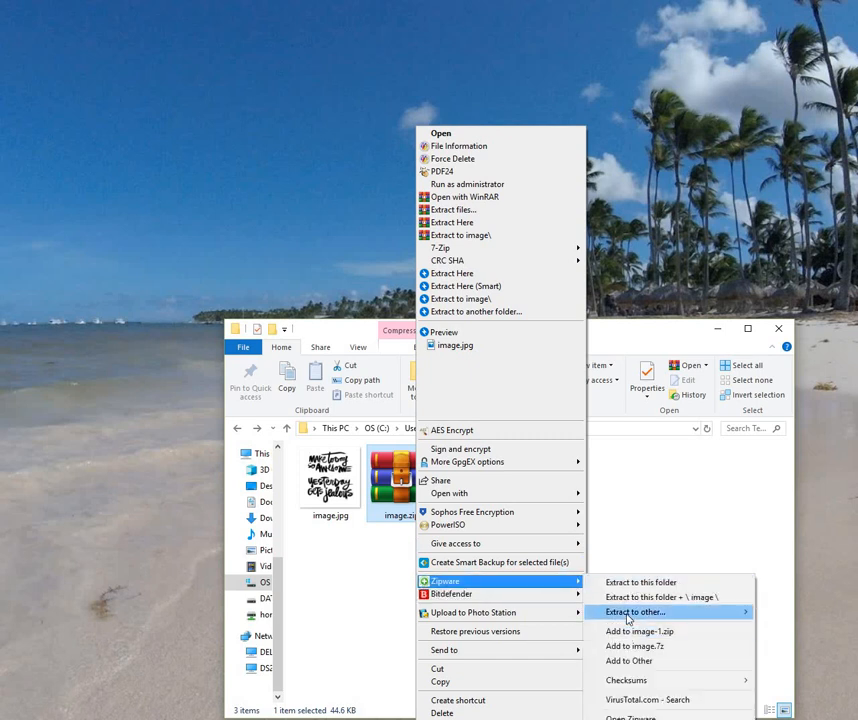
mouse_move(629, 620)
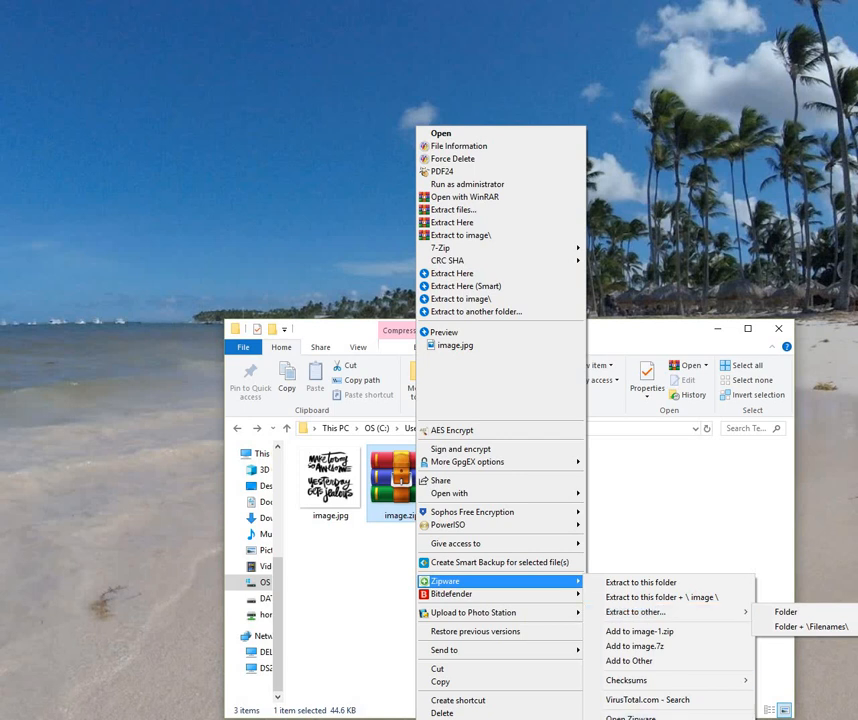
left_click(598, 581)
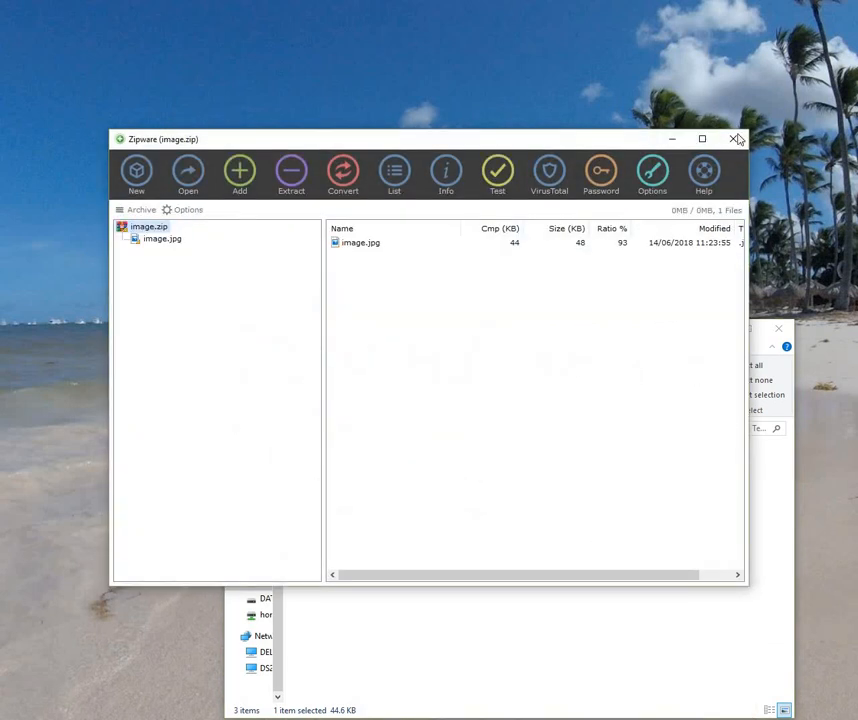
left_click(736, 139)
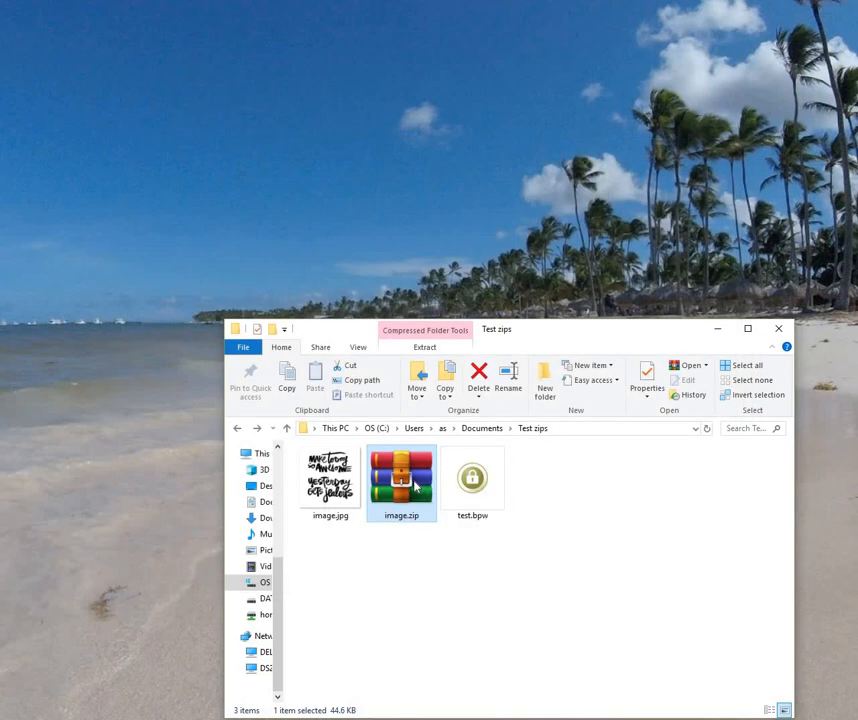
Step: Reopen image.zip through the Zipware submenu and close the archive window
right_click(416, 485)
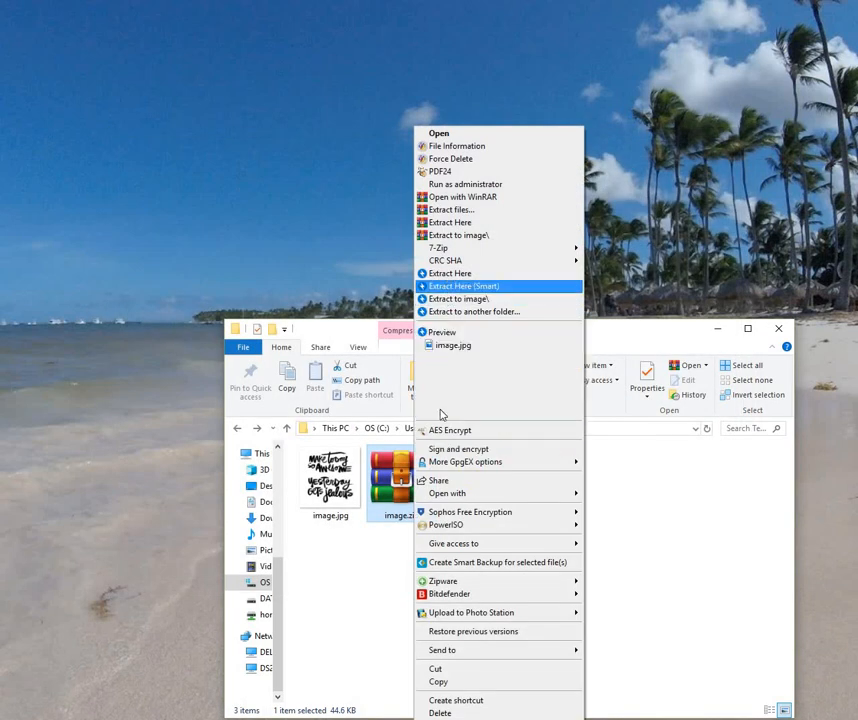
mouse_move(494, 581)
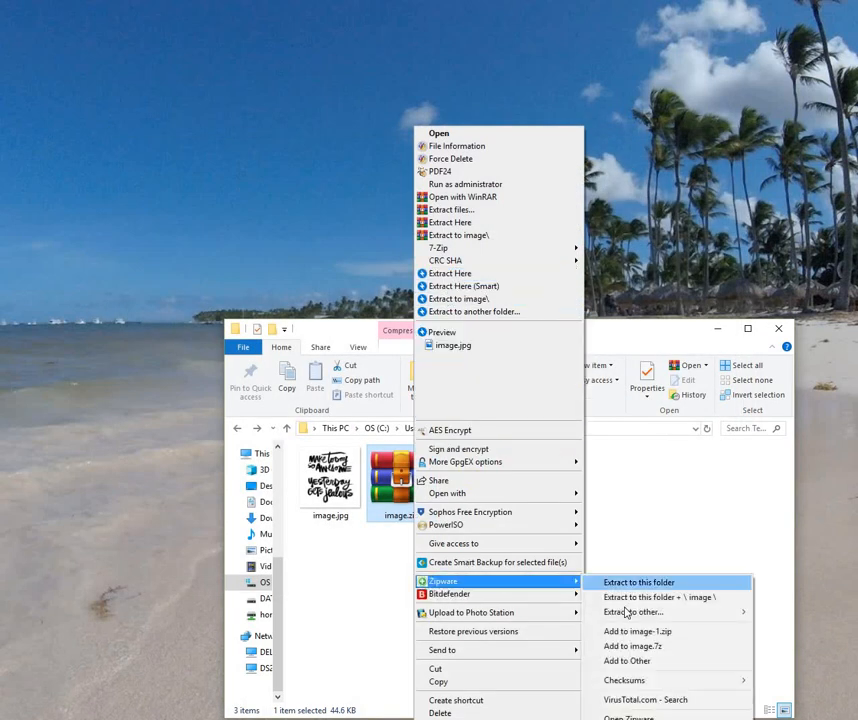
mouse_move(626, 613)
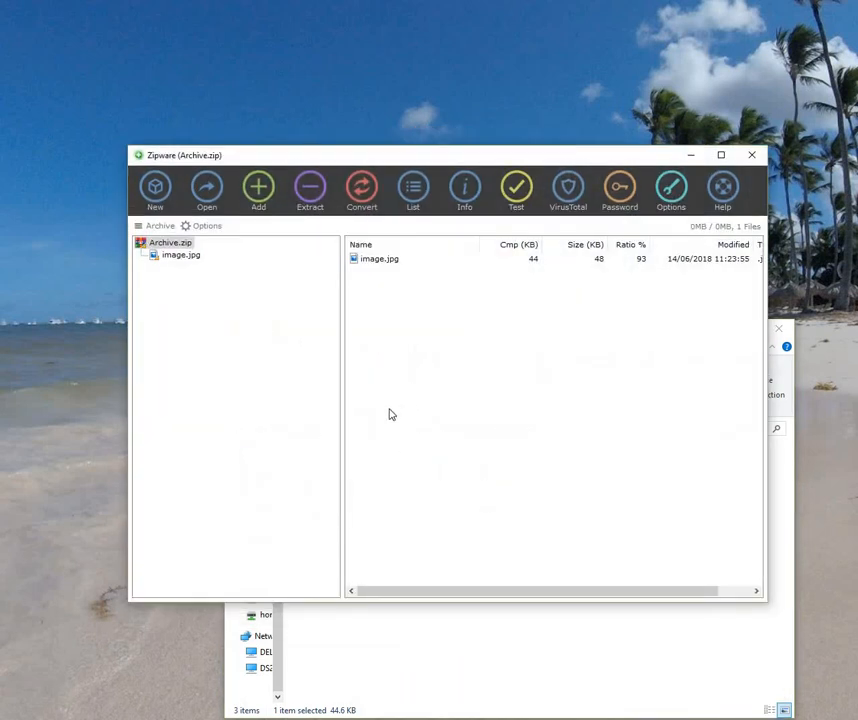
left_click(753, 158)
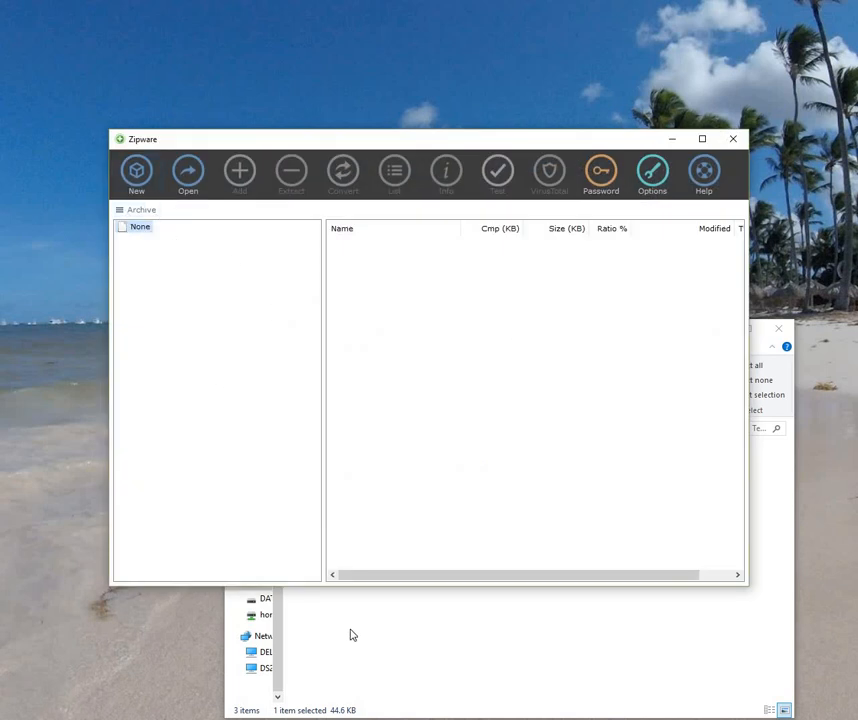
Step: View the saved password list test.bpw, then drag image.zip into Zipware and open it
left_click(601, 176)
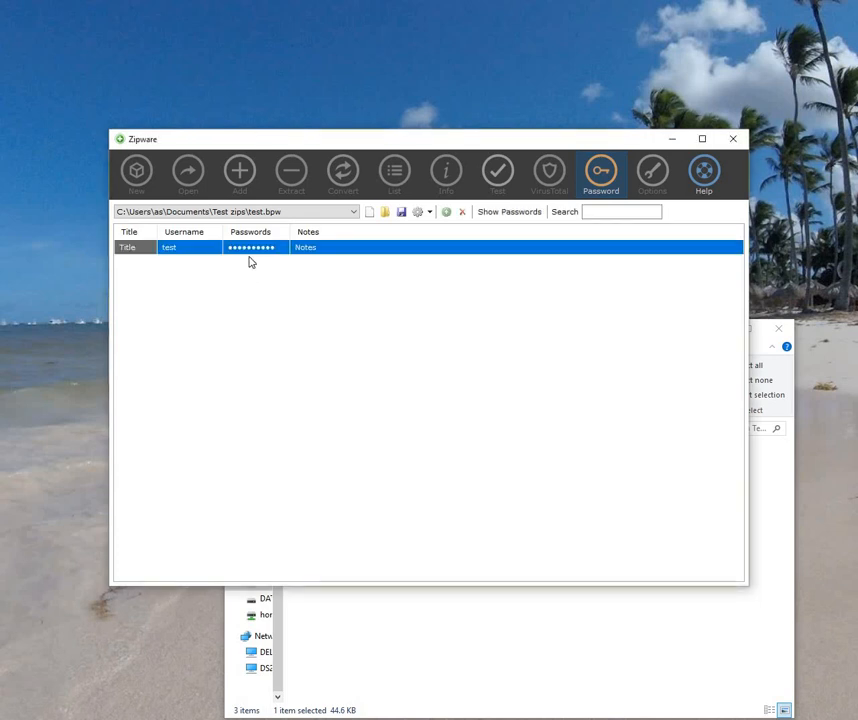
left_click(607, 171)
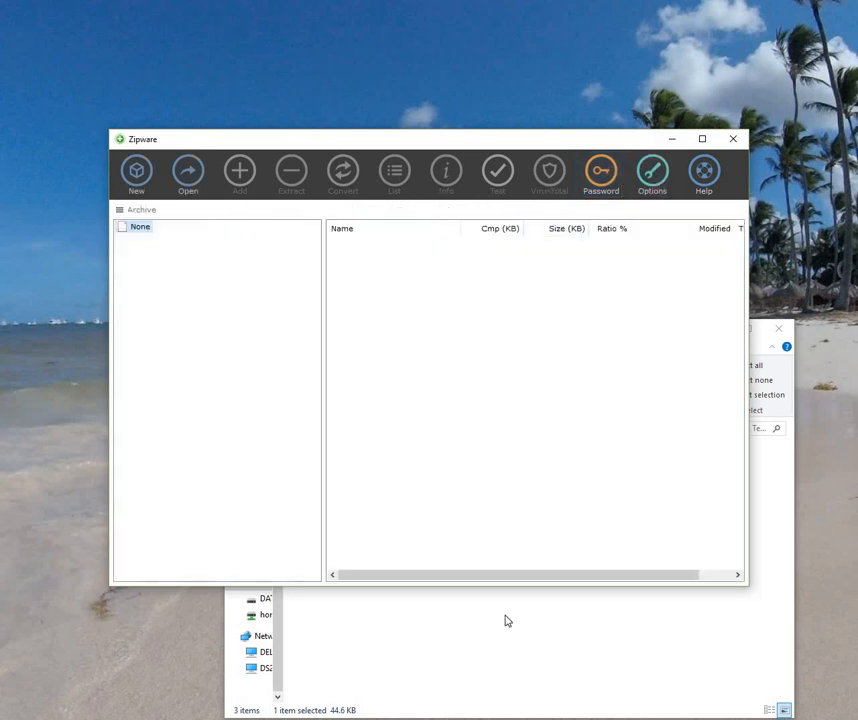
key("alt+Tab")
left_click_drag(403, 478, 429, 304)
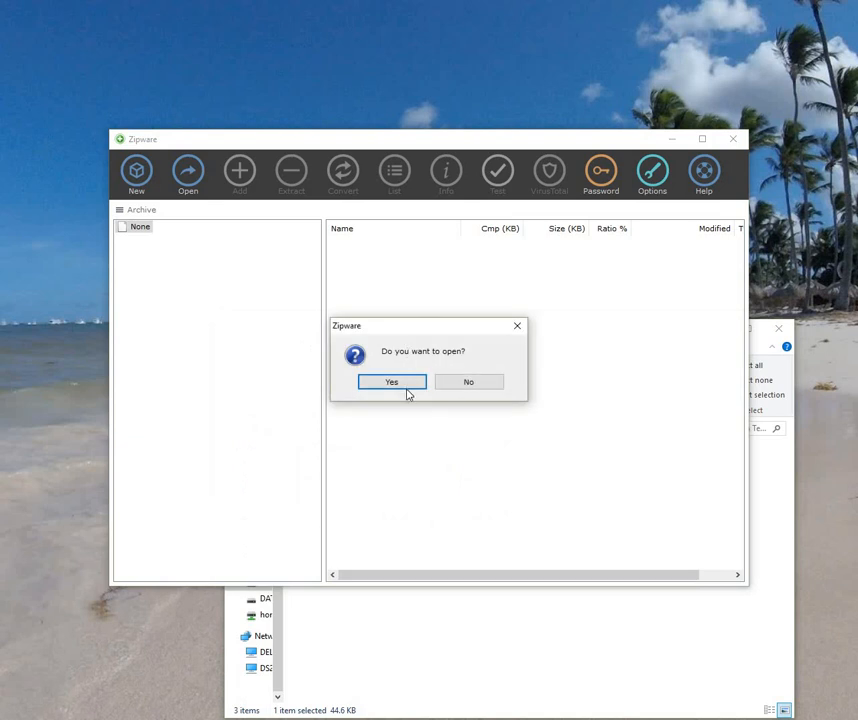
left_click(406, 384)
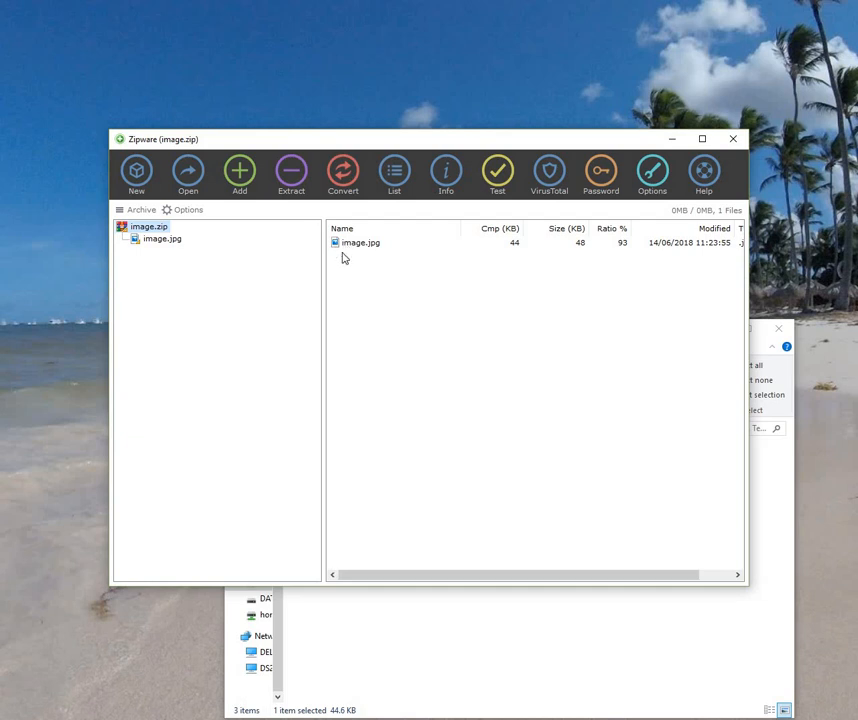
Step: Start converting image.zip and unlock it with the pasted password
left_click(343, 174)
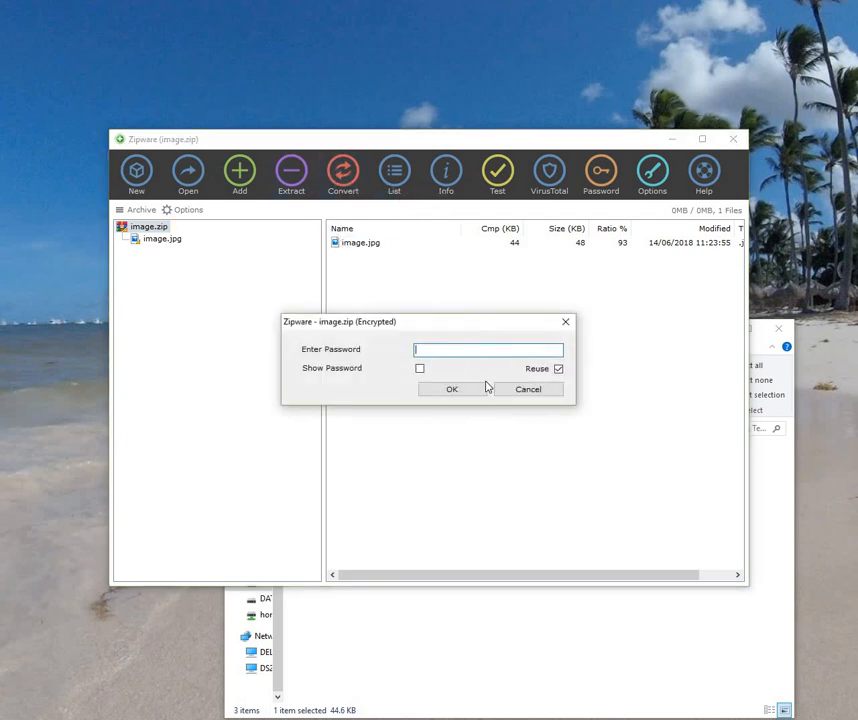
right_click(469, 349)
left_click(497, 405)
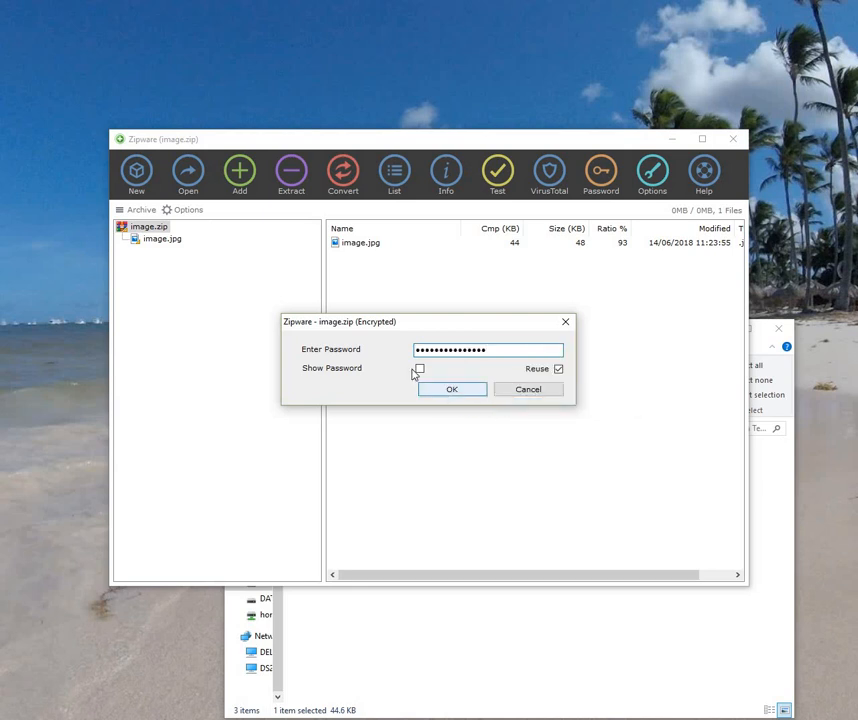
left_click(419, 369)
left_click(420, 370)
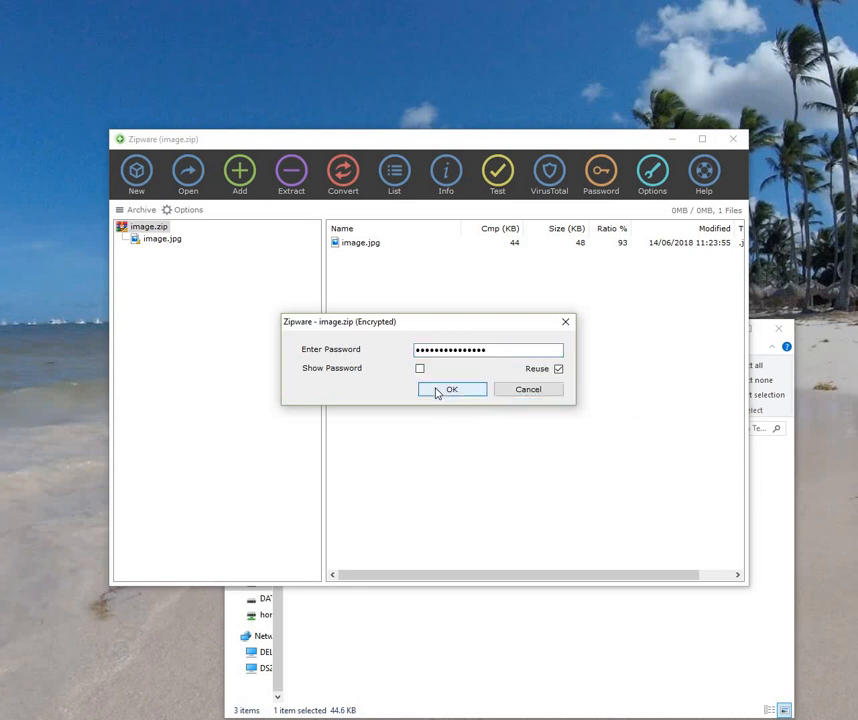
left_click(437, 389)
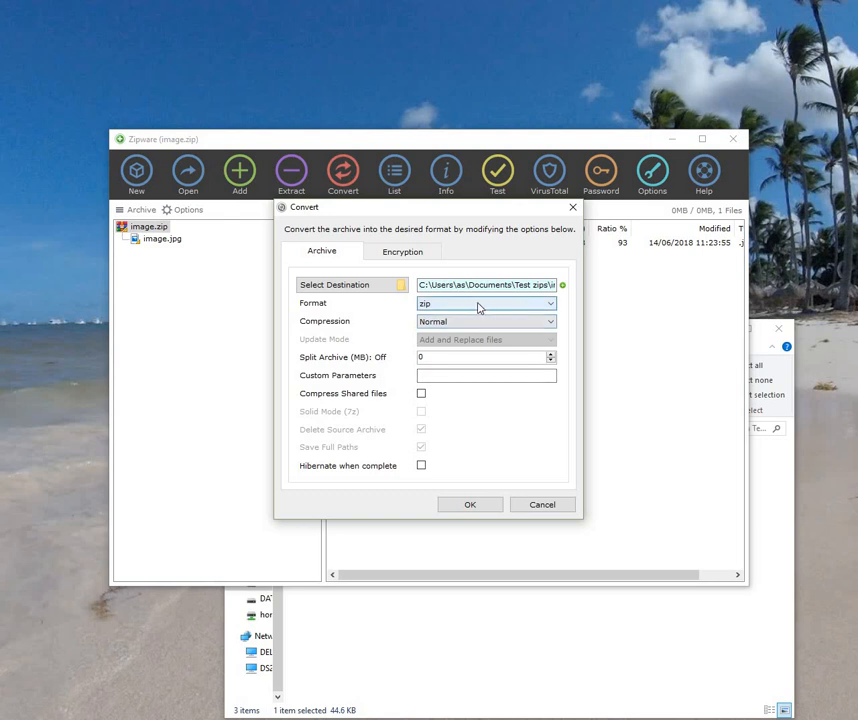
Step: Convert to 7z format with Encrypt Filenames(7z) ticked, producing image.7z
left_click(449, 305)
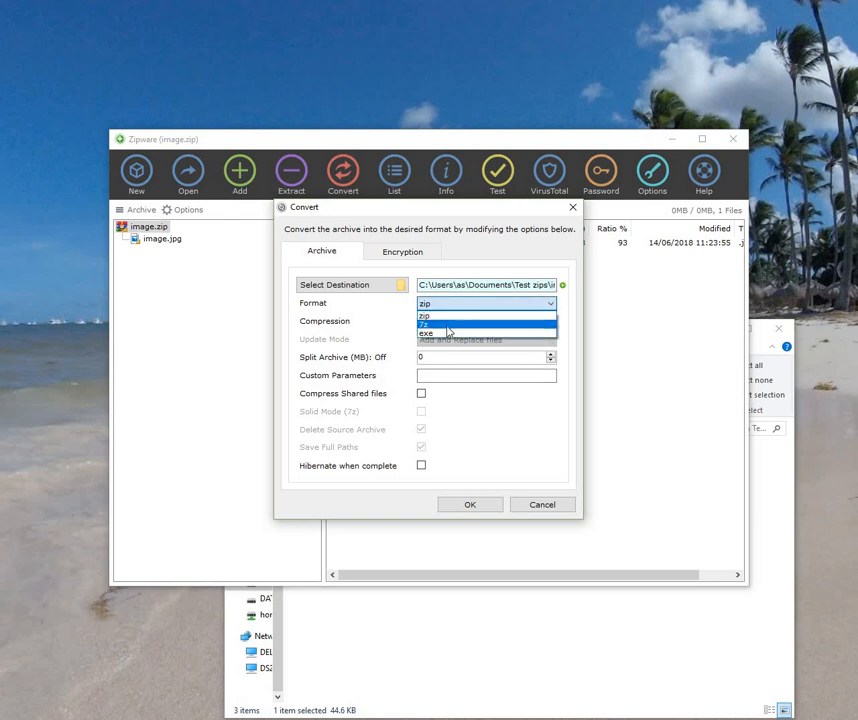
left_click(448, 328)
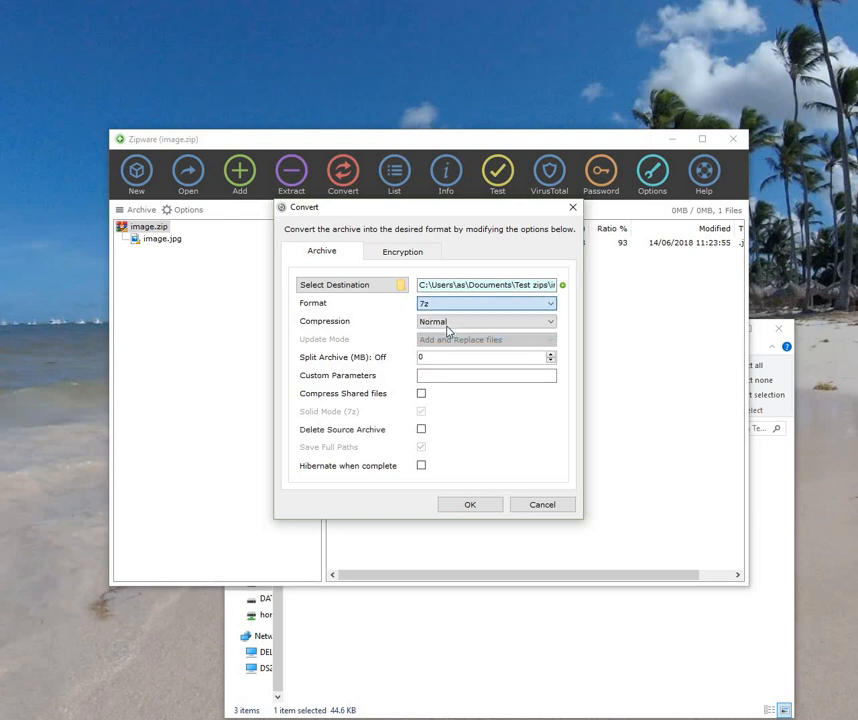
left_click(393, 253)
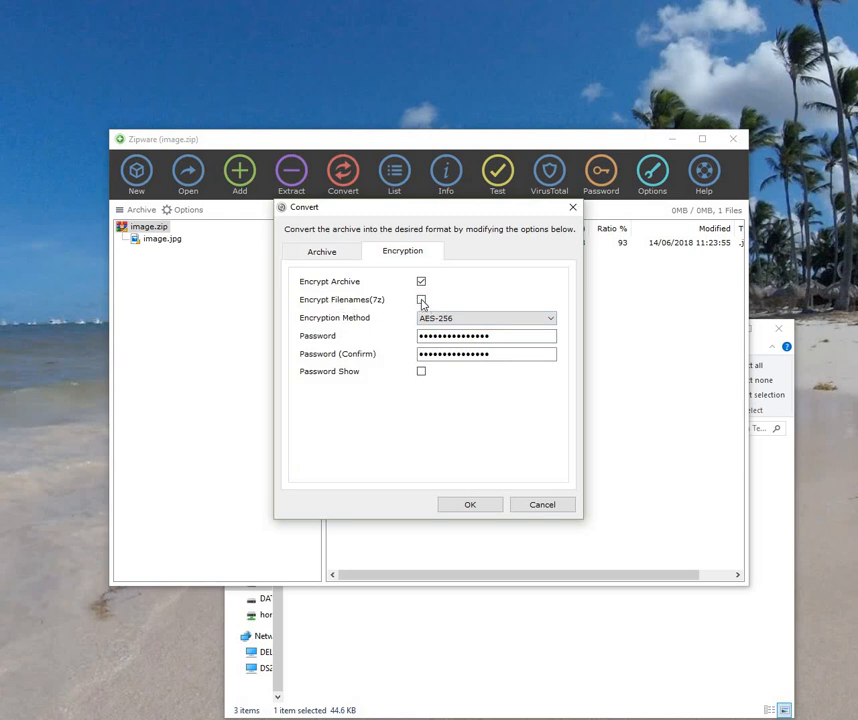
left_click(421, 301)
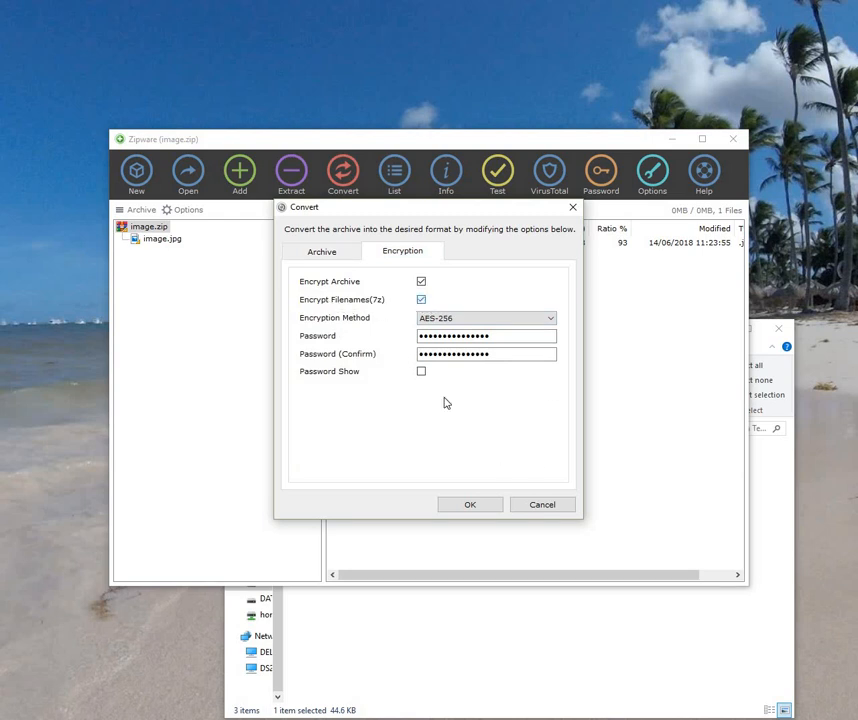
left_click(470, 505)
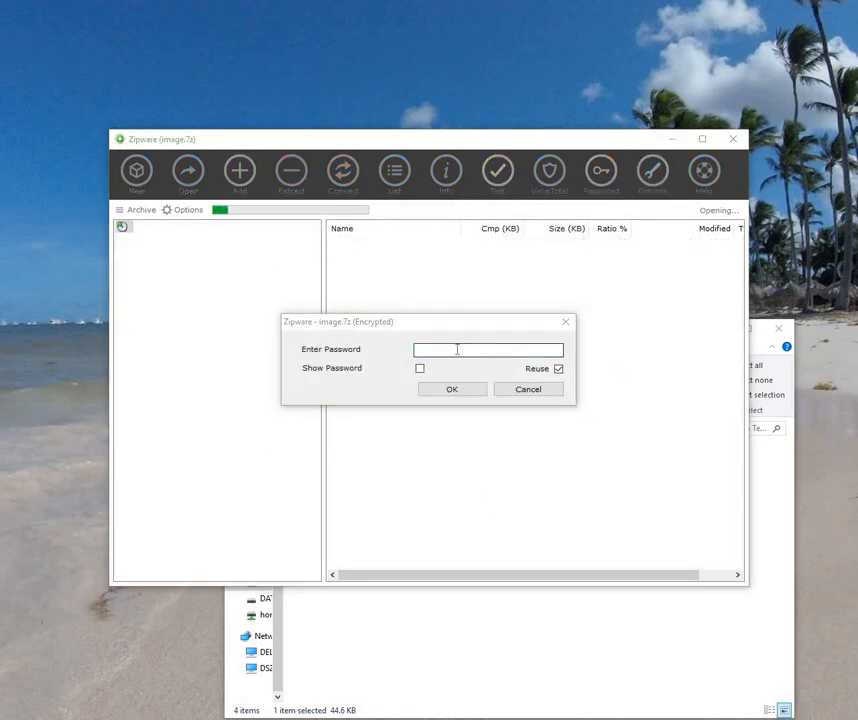
Step: Unlock image.7z with the pasted password to see image.jpg, then close Zipware
right_click(456, 347)
left_click(464, 405)
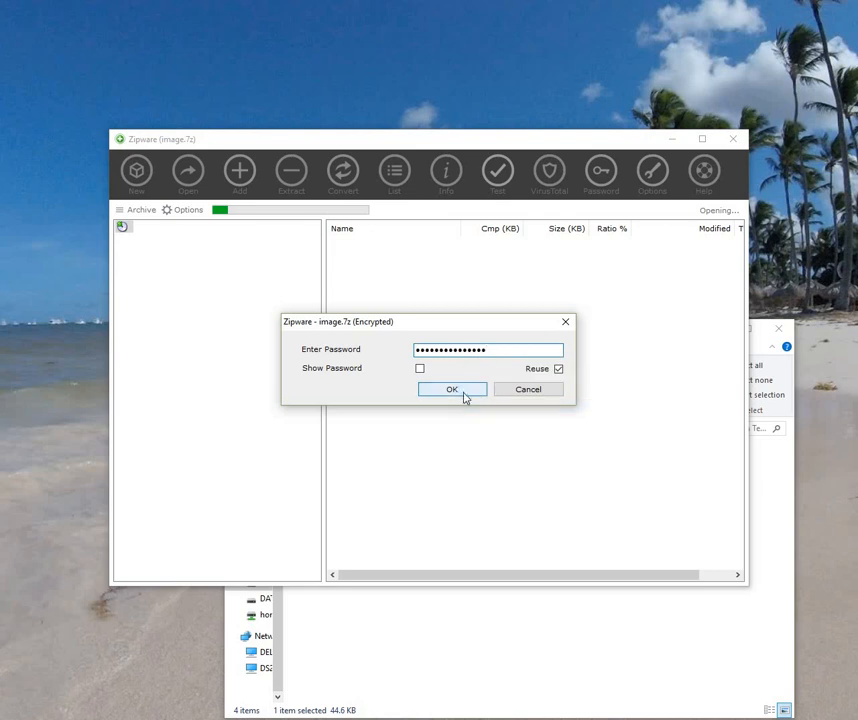
left_click(464, 393)
left_click(733, 139)
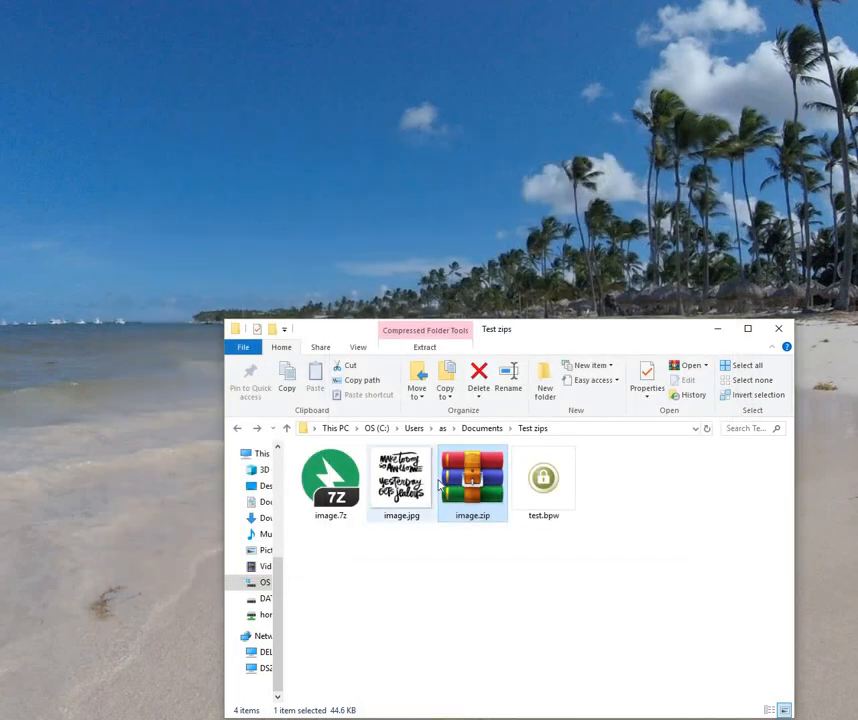
Step: Select and delete image.zip in the Test zips folder
left_click(433, 485)
left_click(455, 485)
left_click(479, 378)
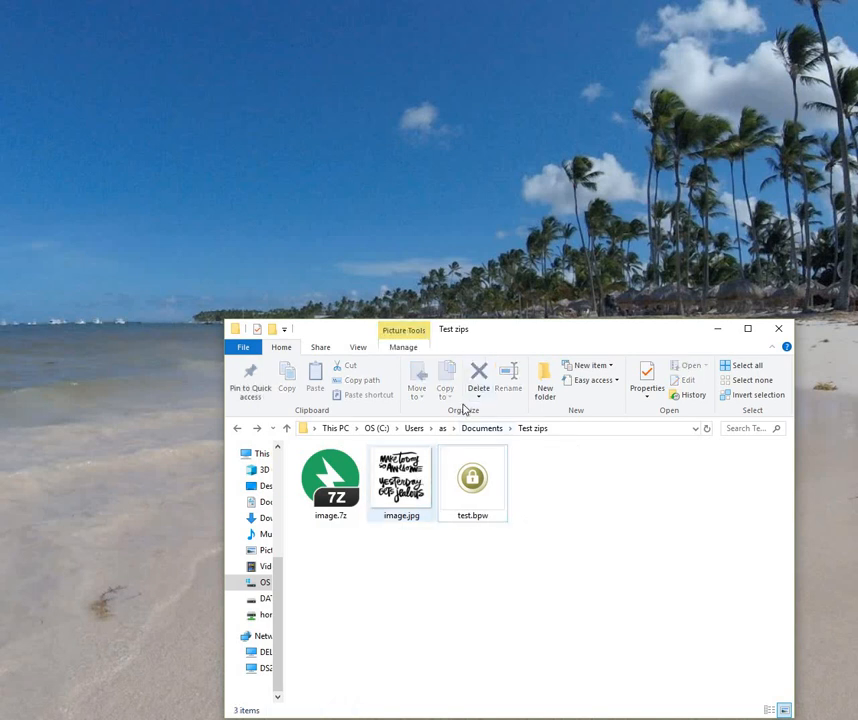
left_click(425, 468)
left_click(475, 378)
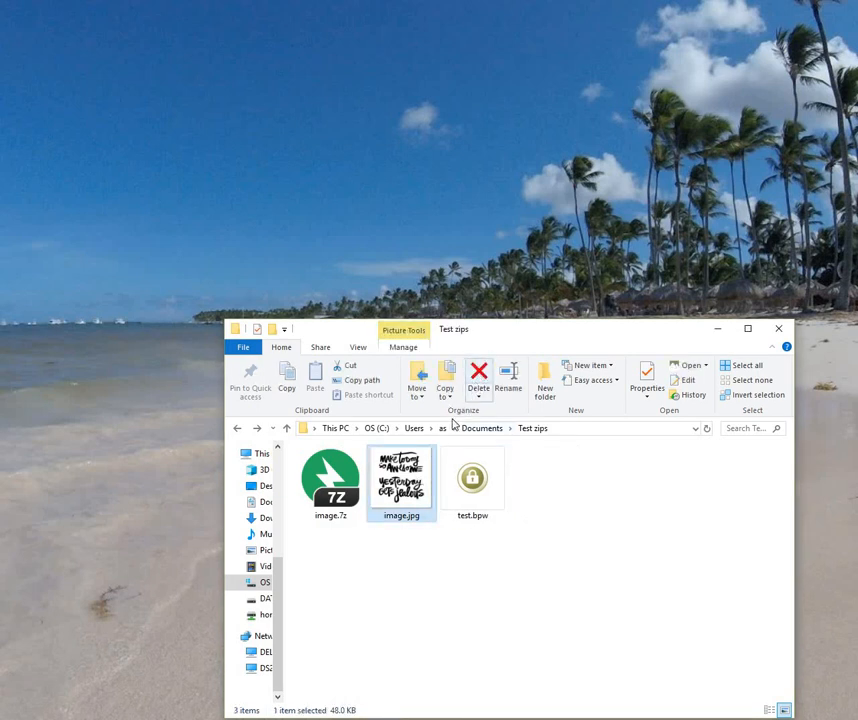
Step: Extract image.7z here with Bandizip using the pasted password, then delete the extracted image.jpg
right_click(342, 484)
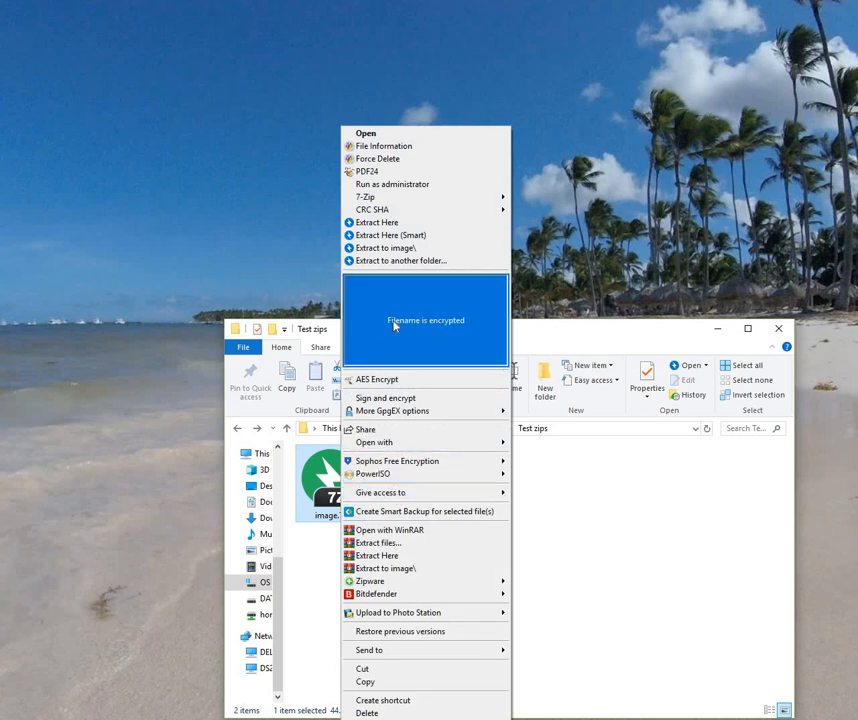
left_click(414, 236)
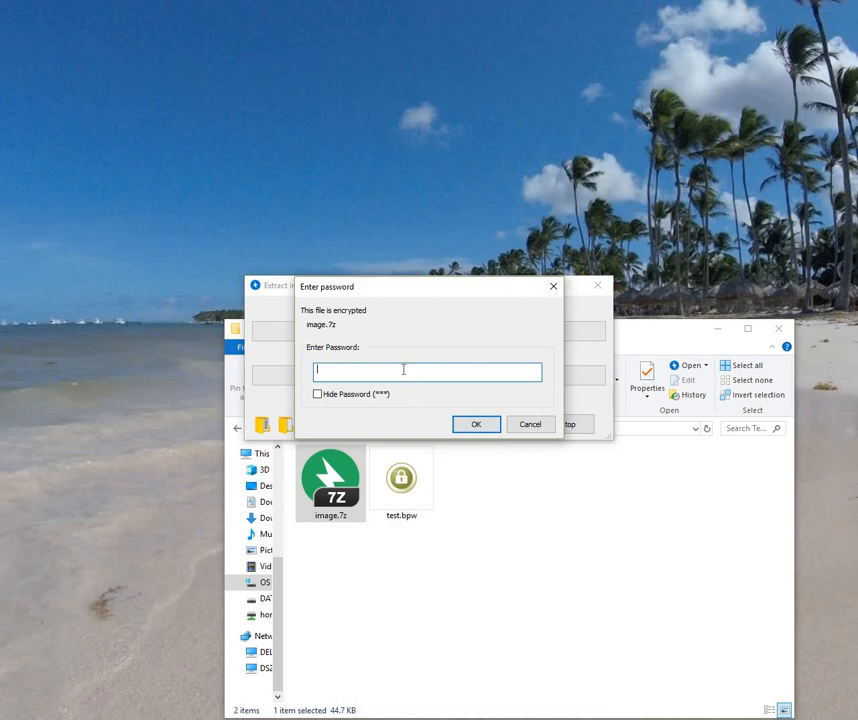
right_click(403, 372)
left_click(435, 426)
left_click(476, 427)
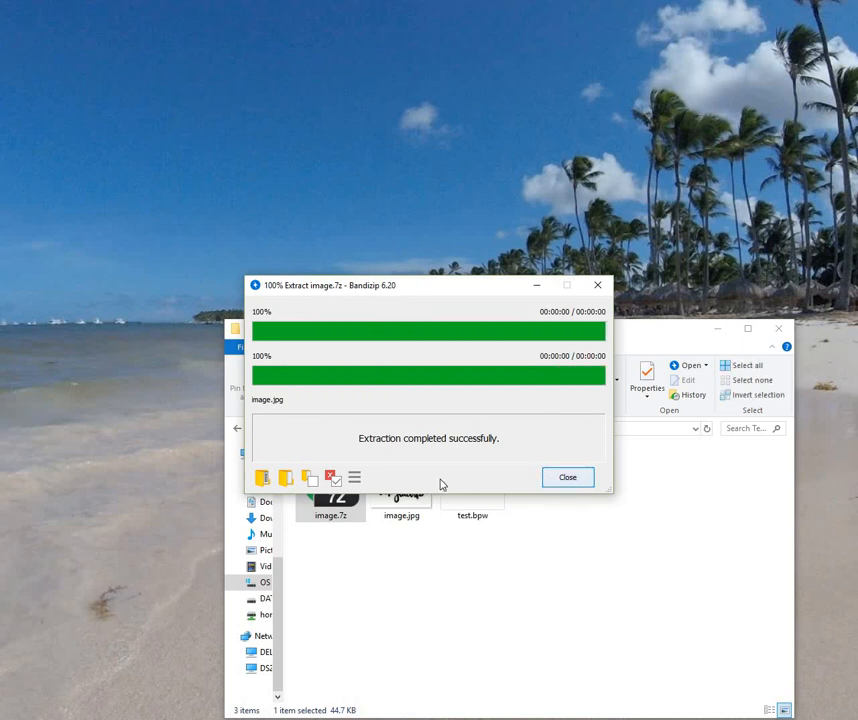
left_click(568, 477)
left_click(404, 482)
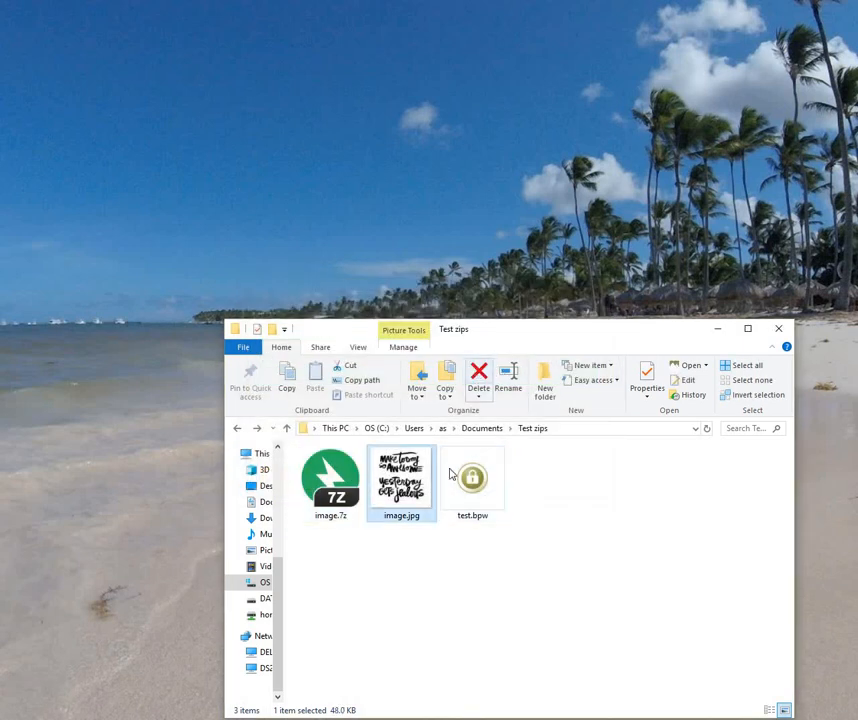
key("Delete")
Step: Extract image.7z to this folder via Zipware with the pasted password, then delete image.jpg
right_click(337, 480)
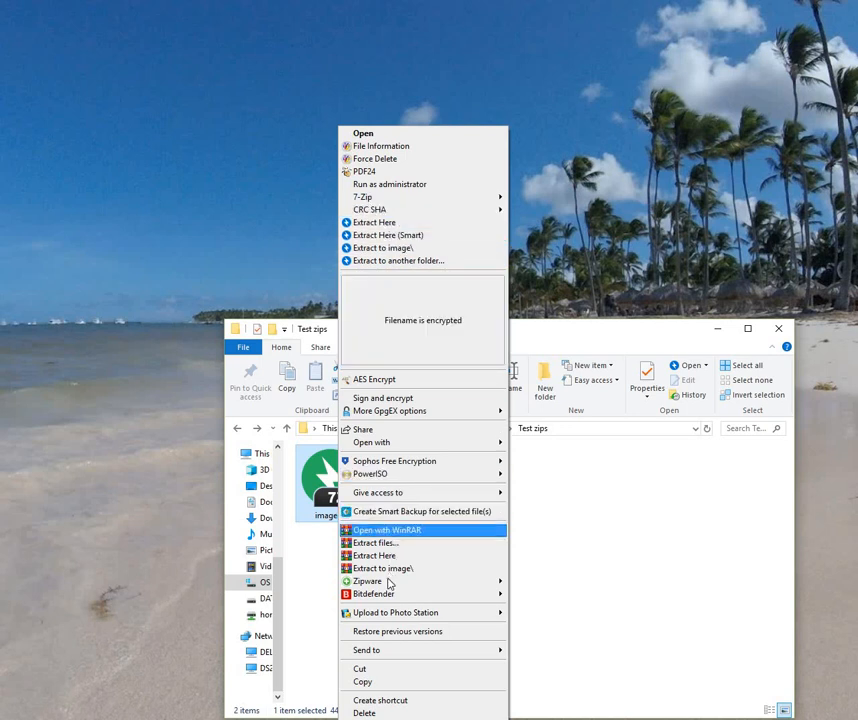
mouse_move(389, 583)
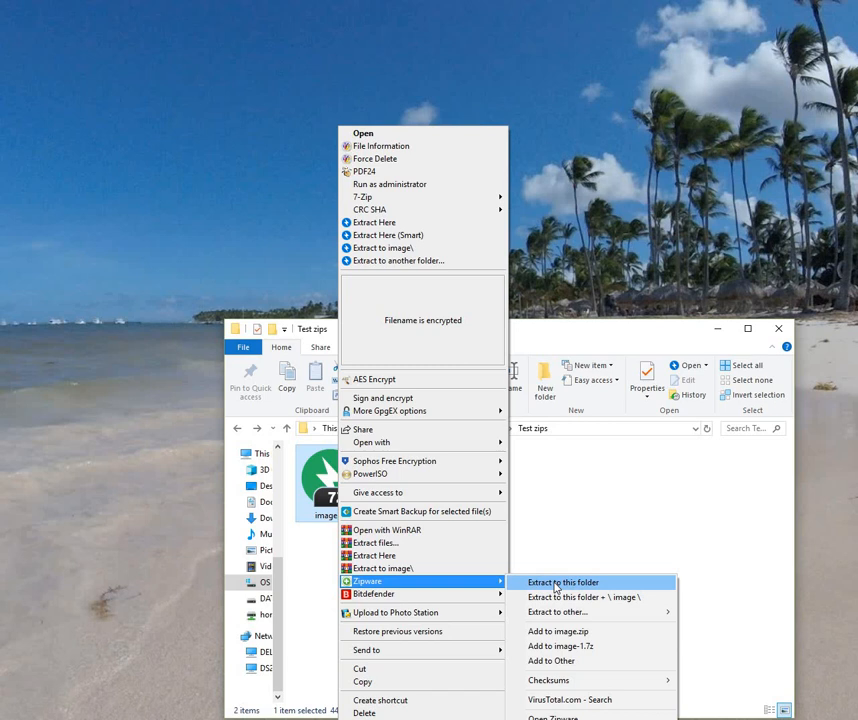
left_click(556, 584)
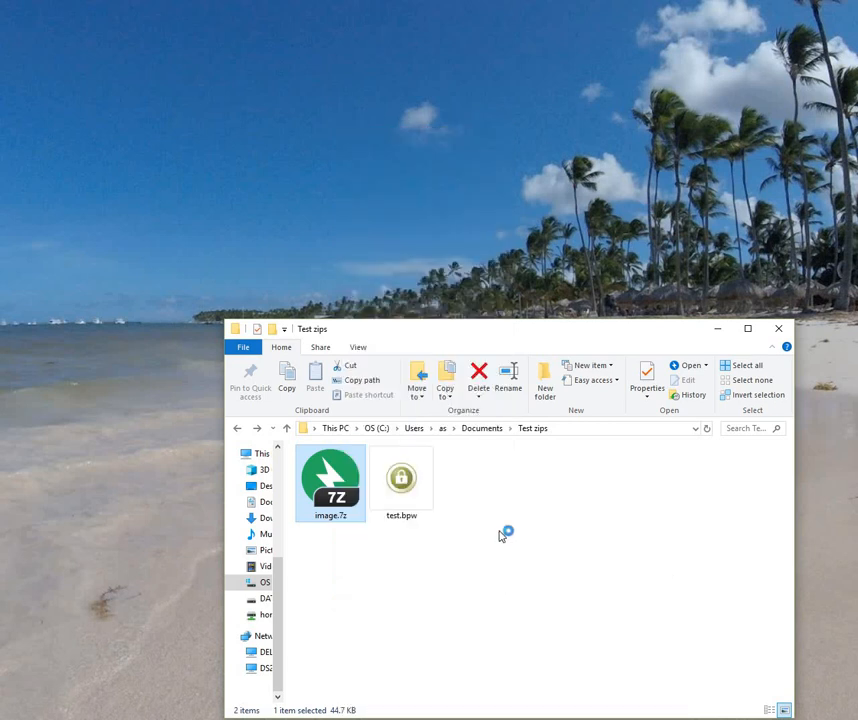
right_click(433, 352)
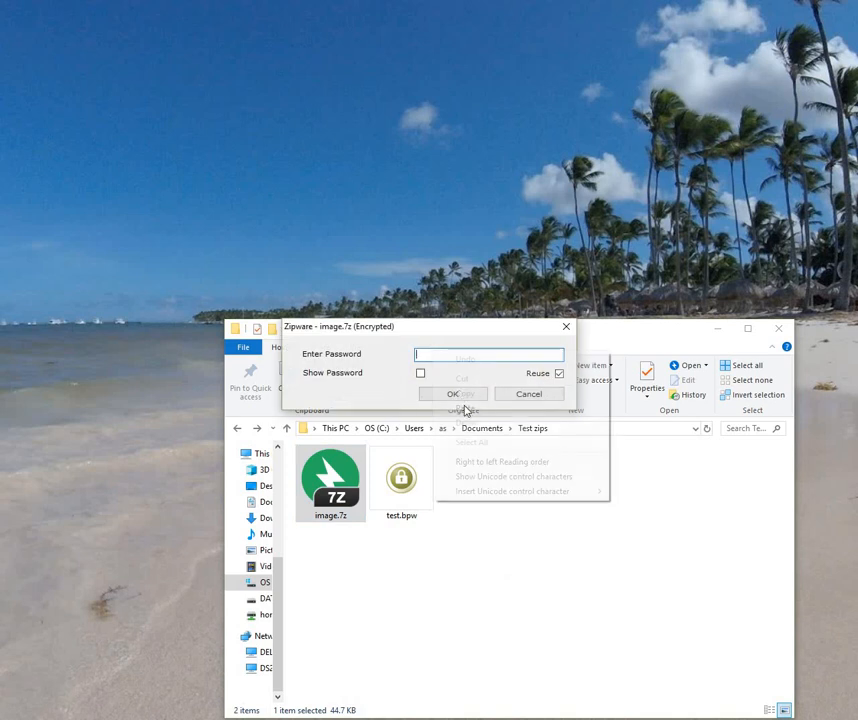
left_click(460, 407)
key("Return")
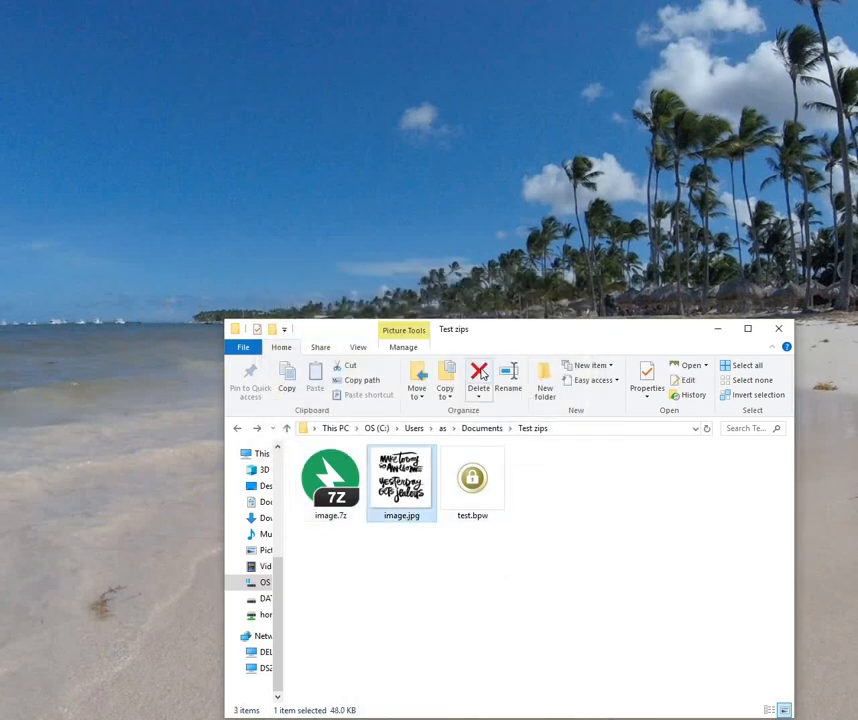
left_click(478, 378)
Step: Extract image.7z here with WinRAR using the pasted password, then delete the extracted image.jpg
right_click(350, 474)
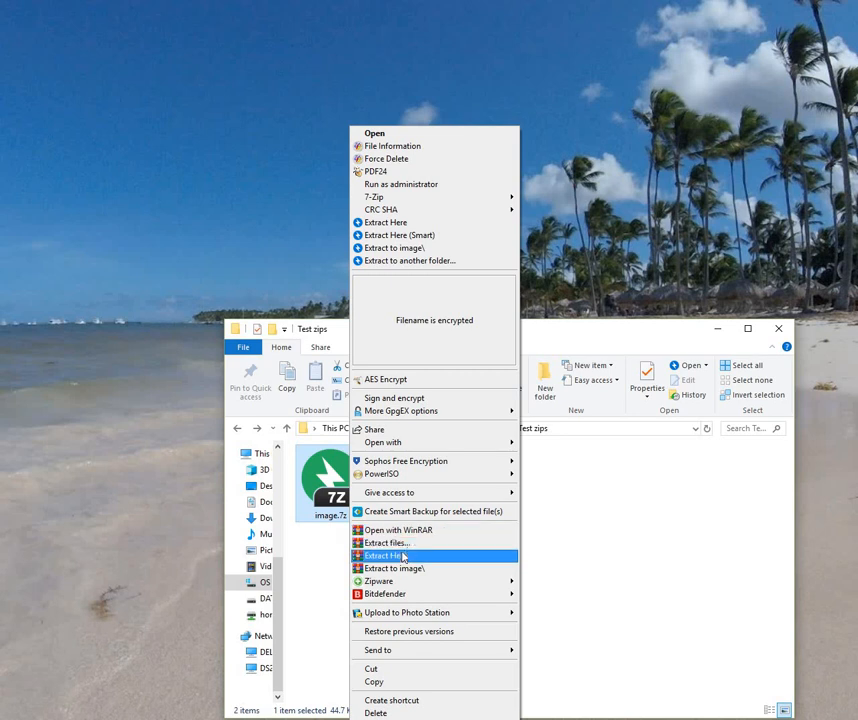
key("Return")
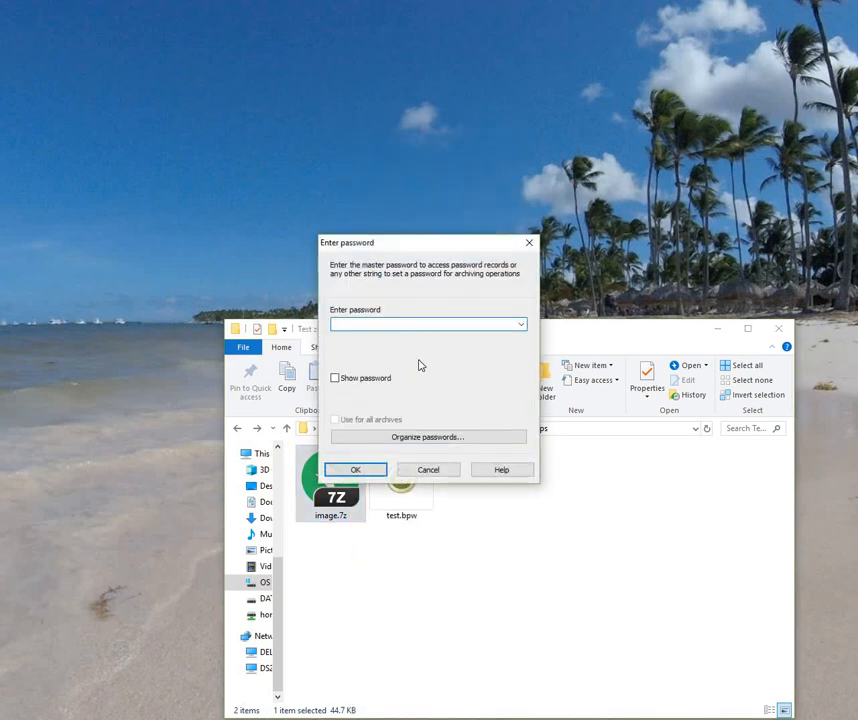
right_click(404, 324)
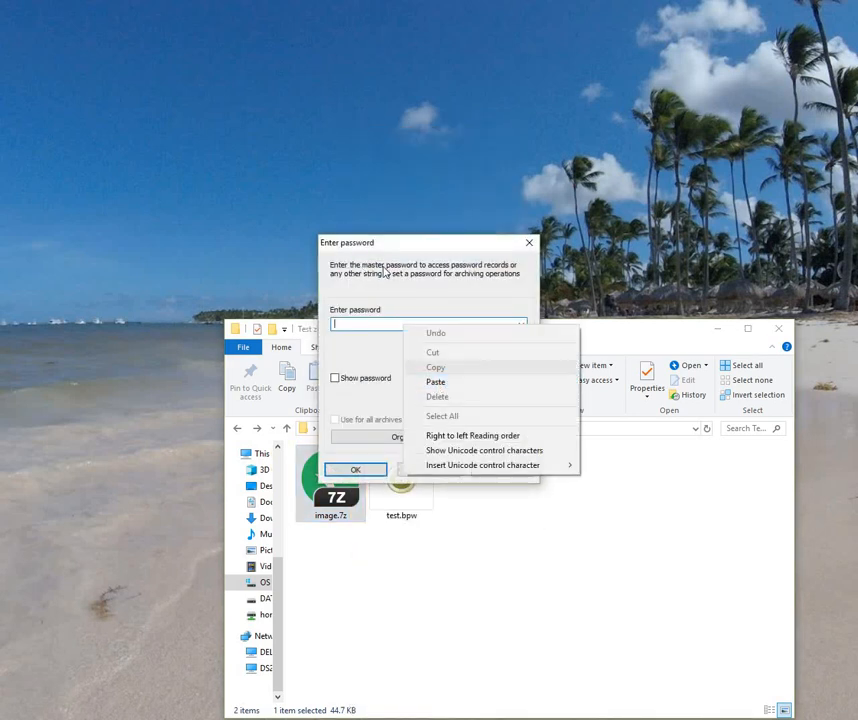
left_click(443, 388)
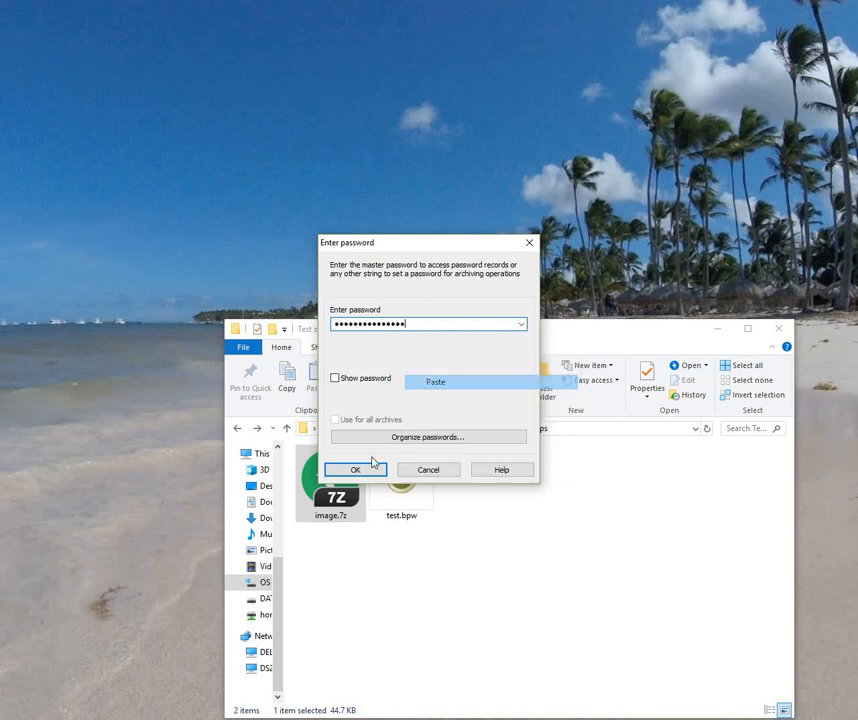
left_click(364, 470)
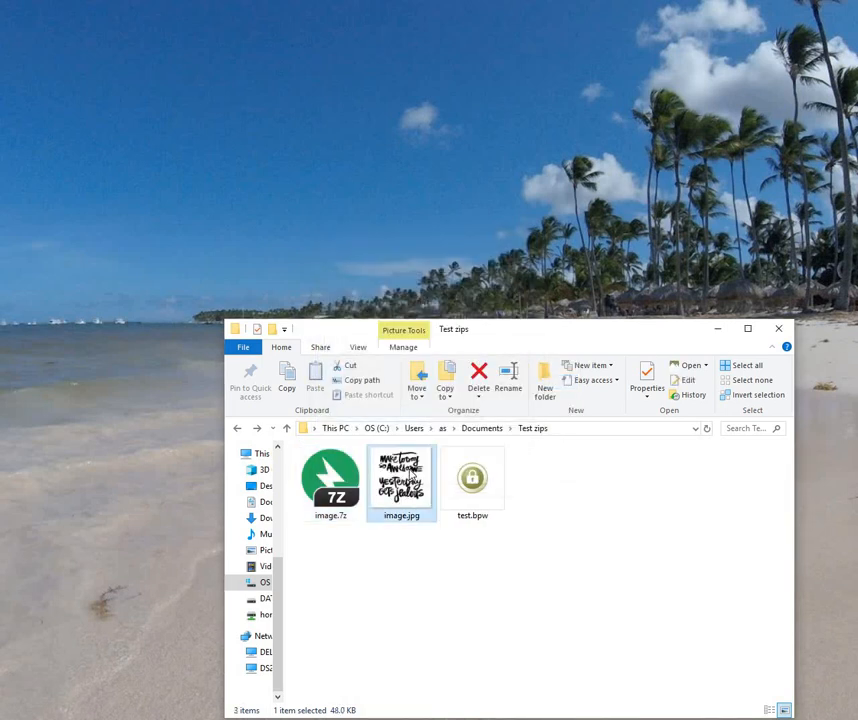
key("Delete")
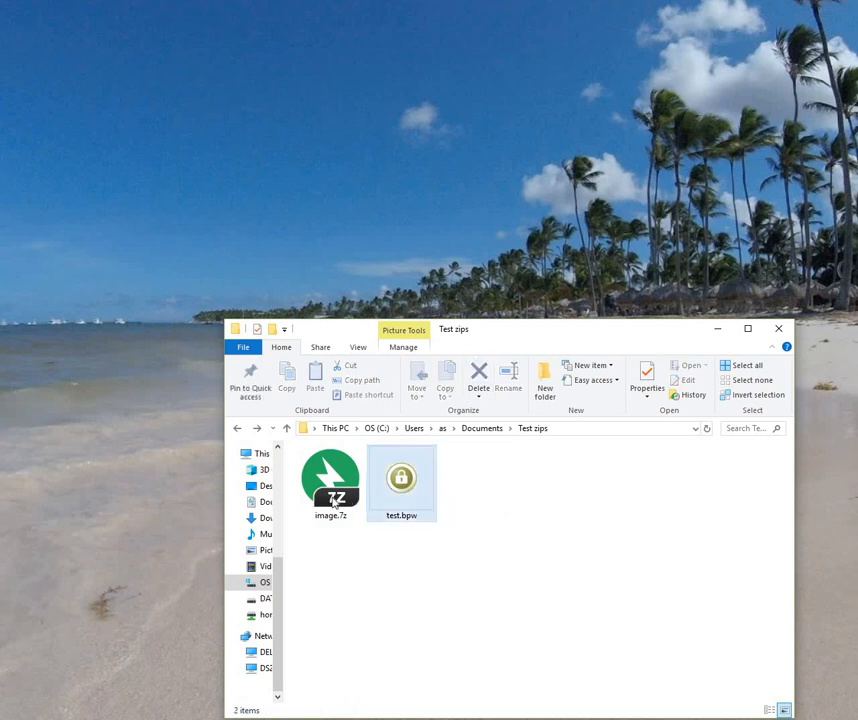
Step: Extract image.7z to an image subfolder with the pasted password, skipping the master password, then delete image.7z
right_click(332, 503)
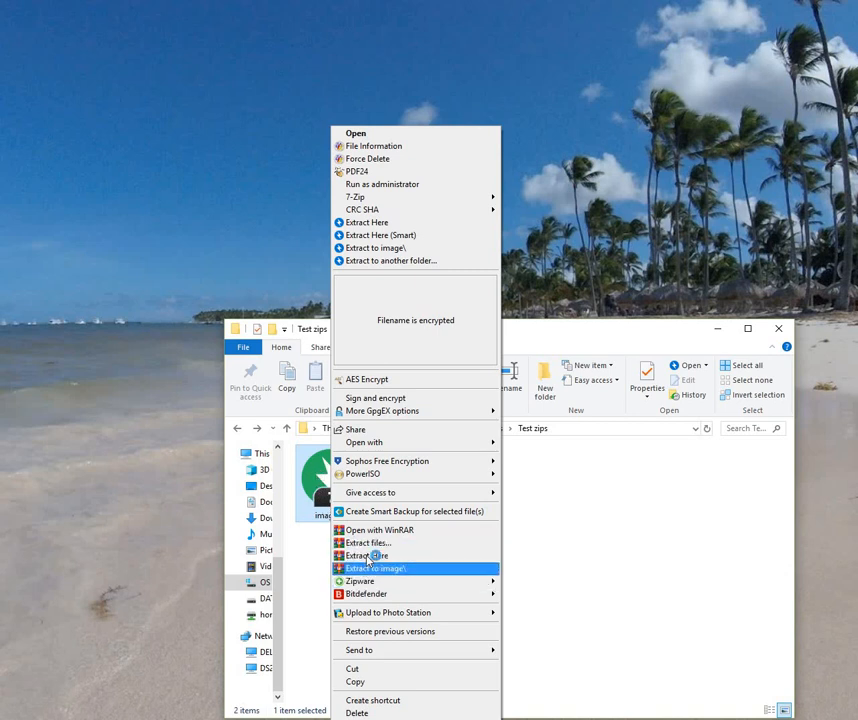
left_click(366, 568)
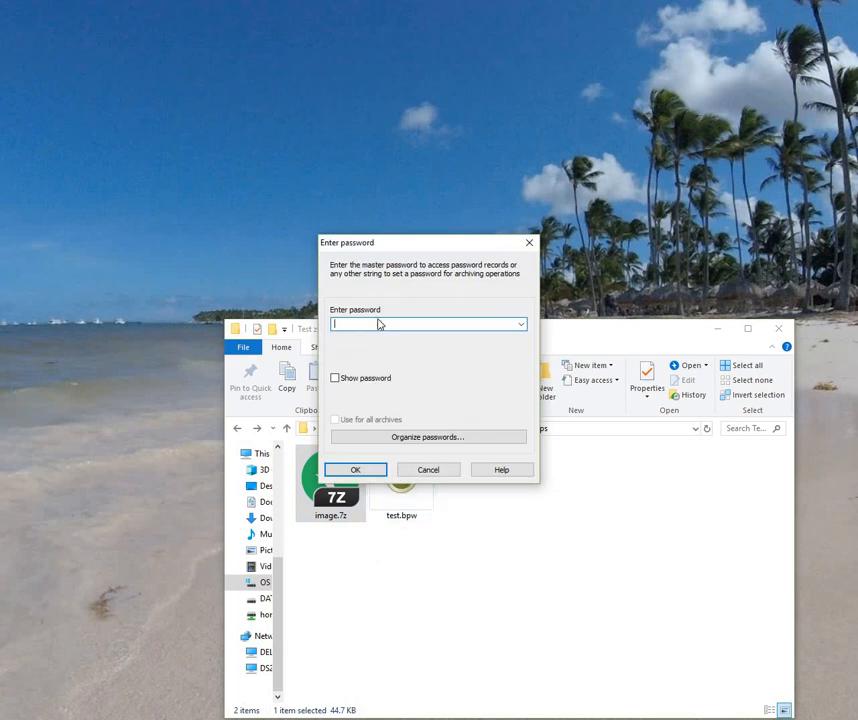
right_click(376, 325)
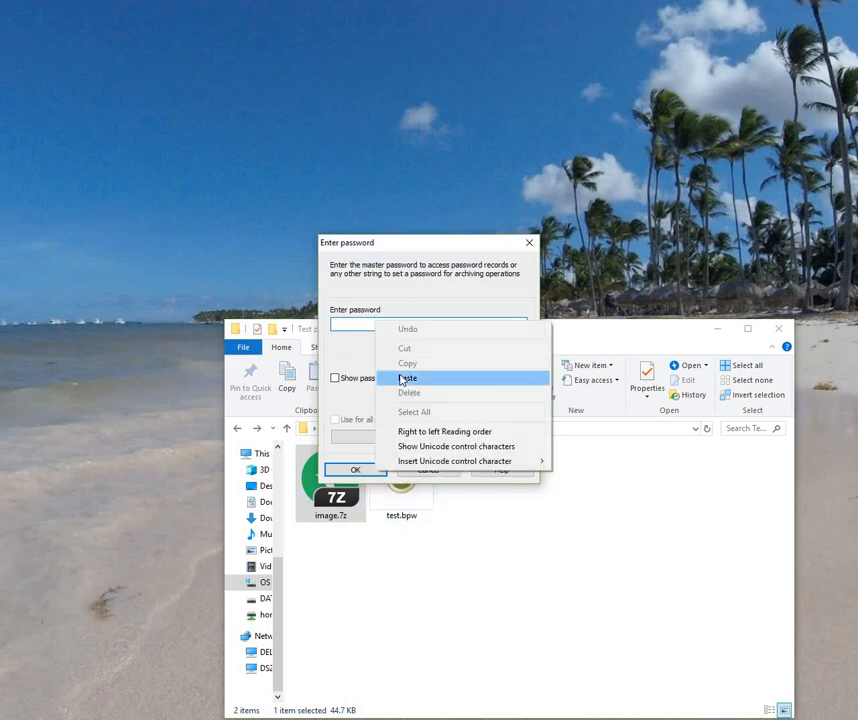
left_click(406, 379)
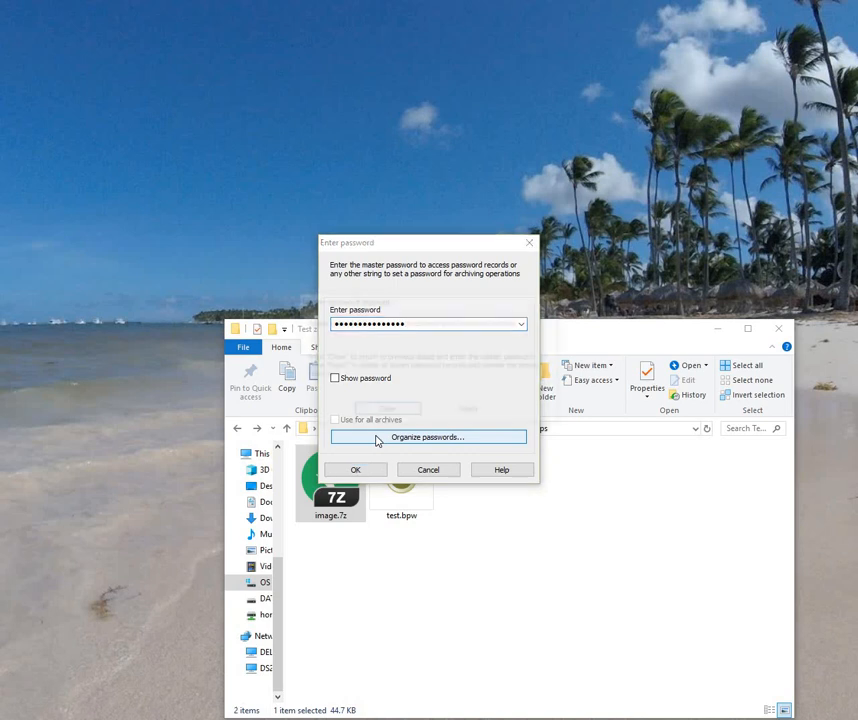
left_click(377, 438)
left_click(384, 412)
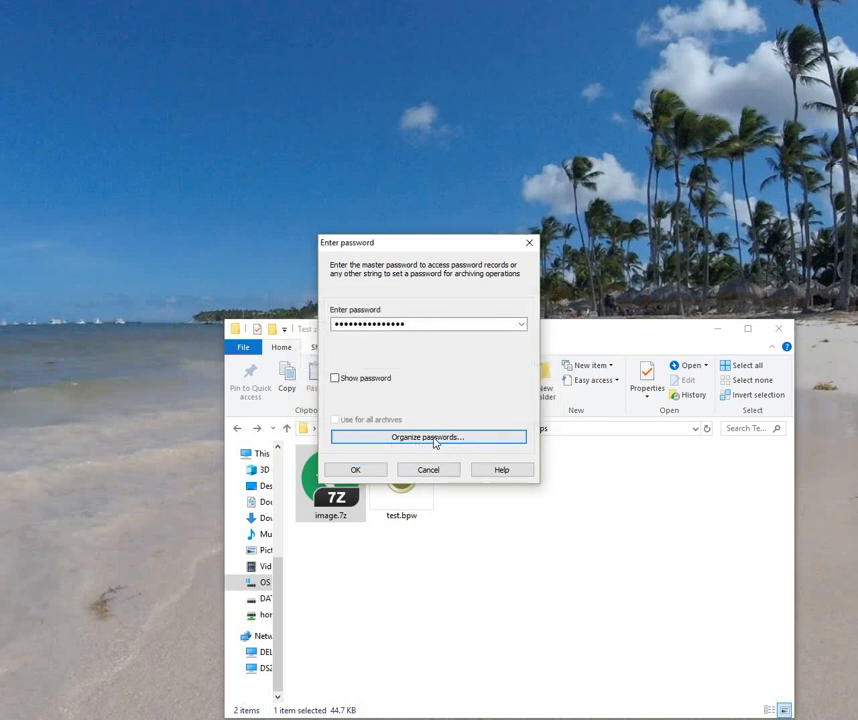
left_click(357, 471)
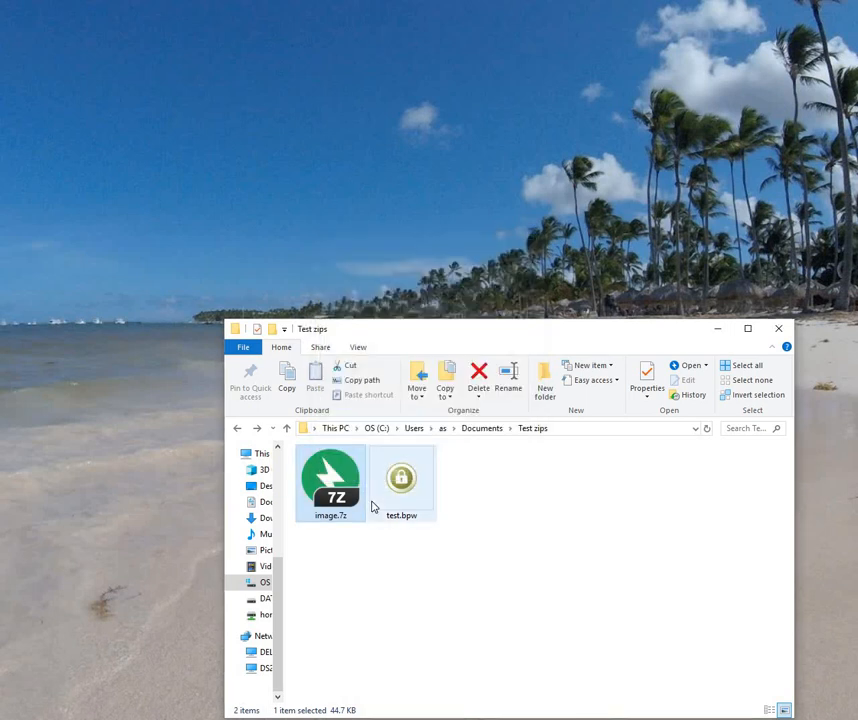
left_click(484, 375)
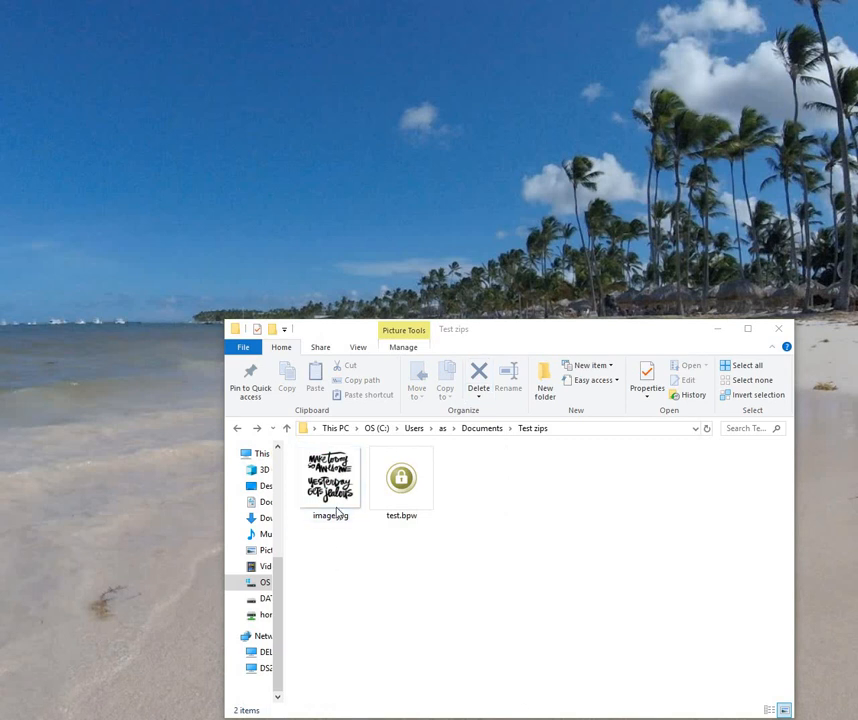
Step: Cancel the new-archive settings for image.jpg and open WinRAR's File menu on Test zips
right_click(328, 488)
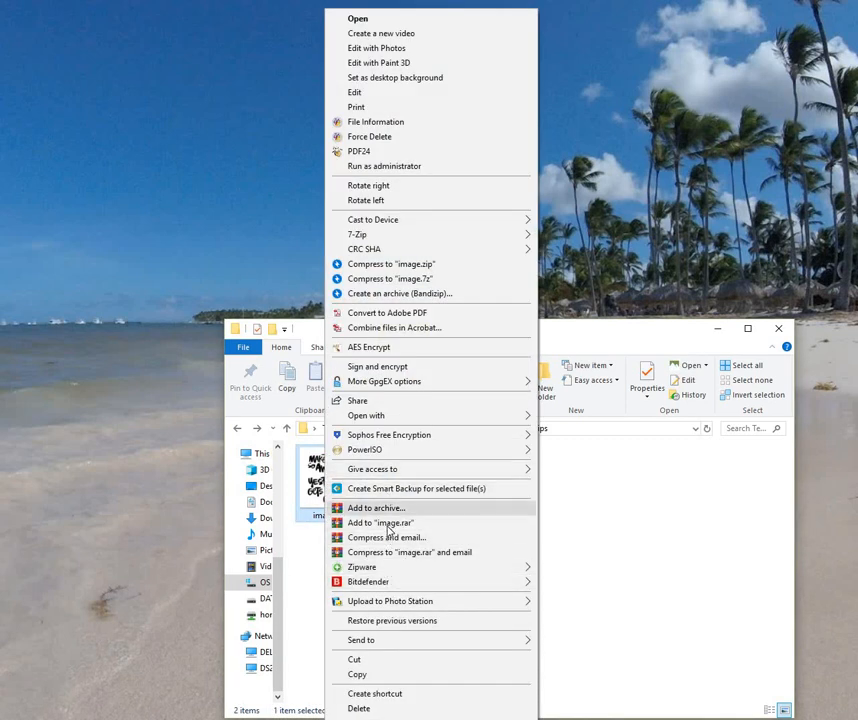
left_click(383, 510)
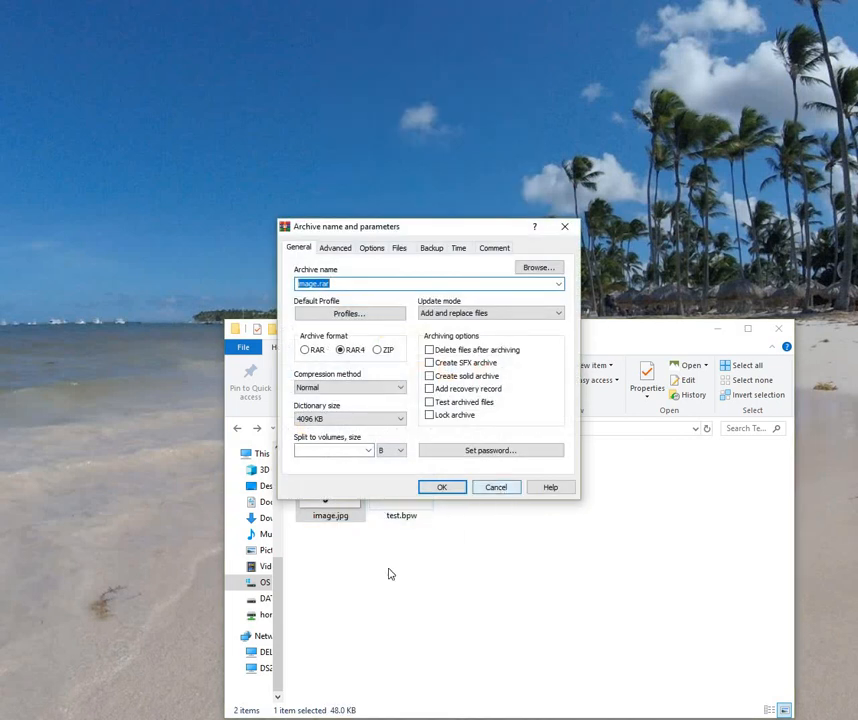
key("Escape")
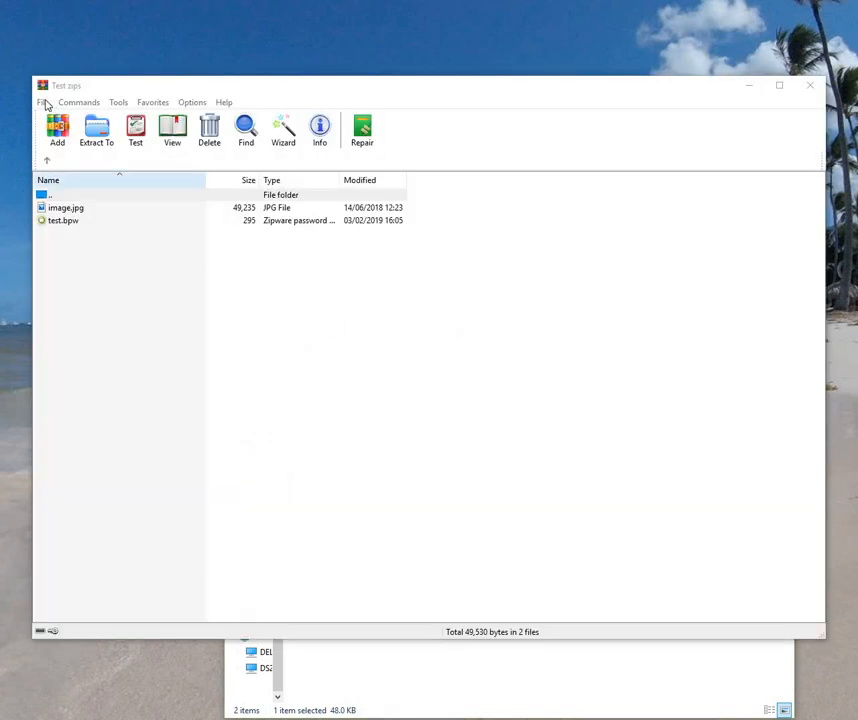
left_click(43, 103)
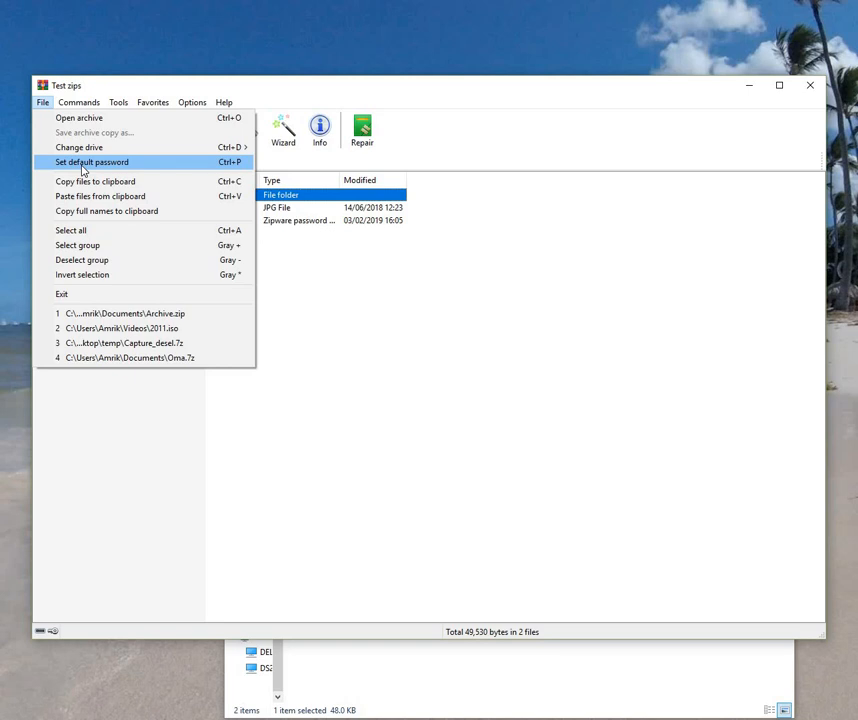
Step: Begin setting a default archive password, enter one, and dismiss the mismatch warning
left_click(83, 166)
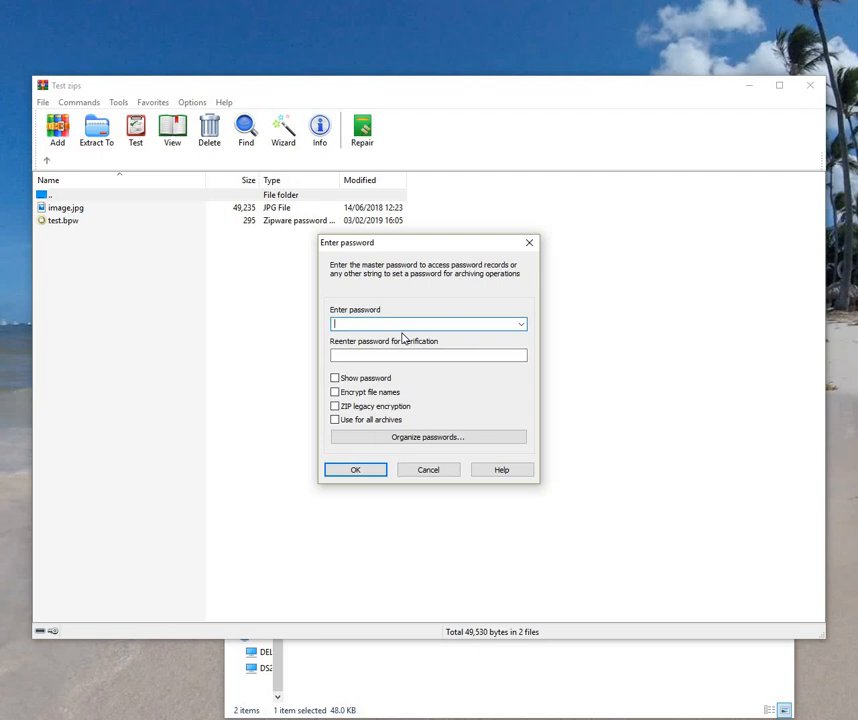
left_click(521, 325)
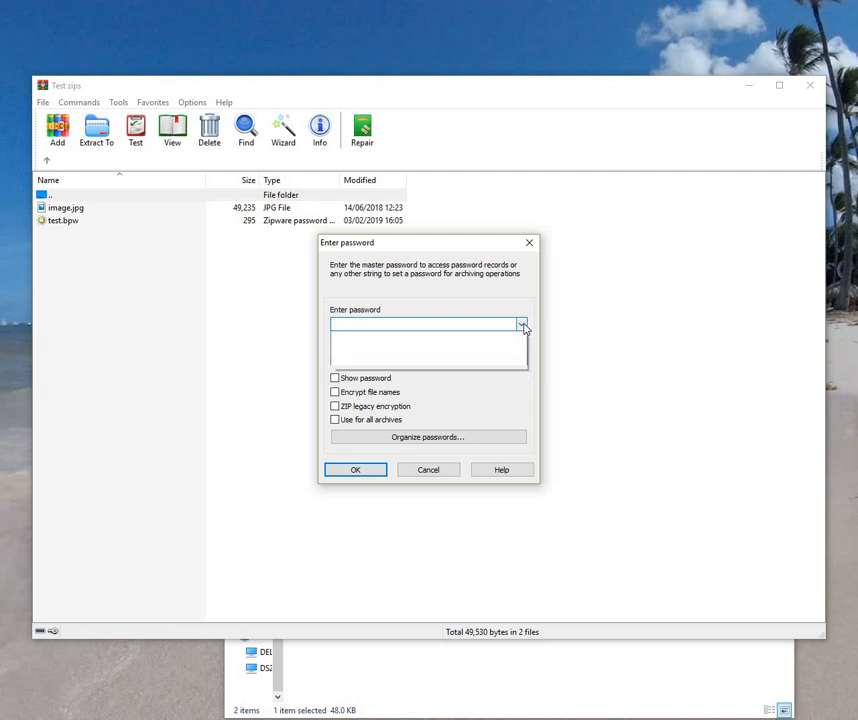
left_click(379, 323)
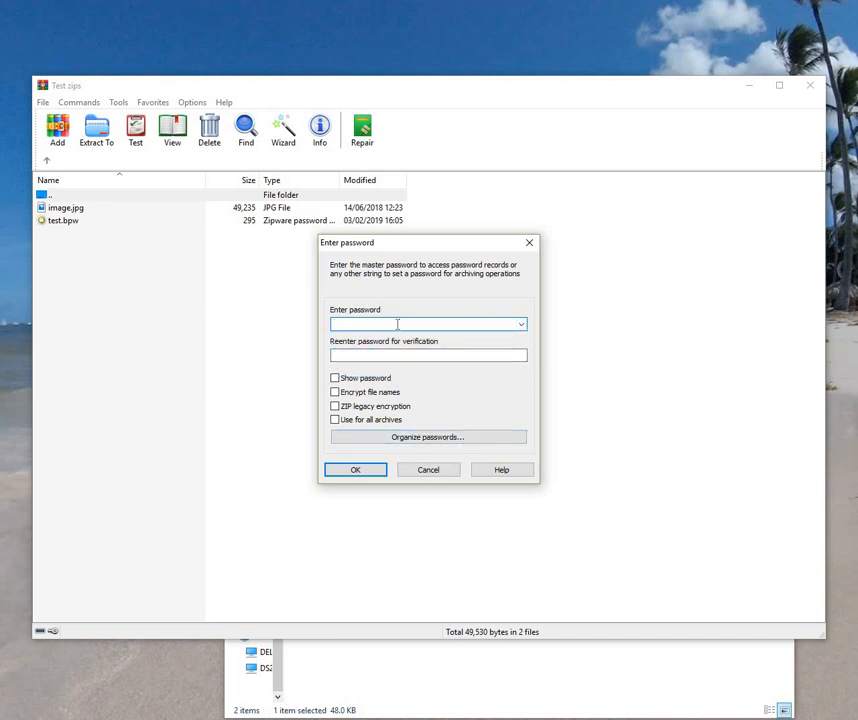
type("p")
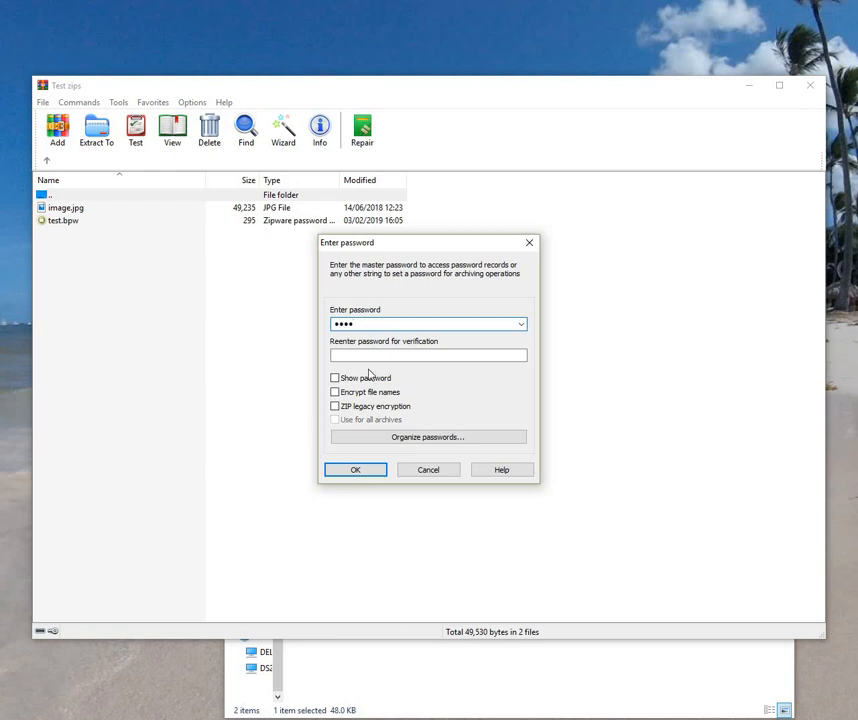
left_click(336, 378)
left_click(336, 378)
left_click(359, 469)
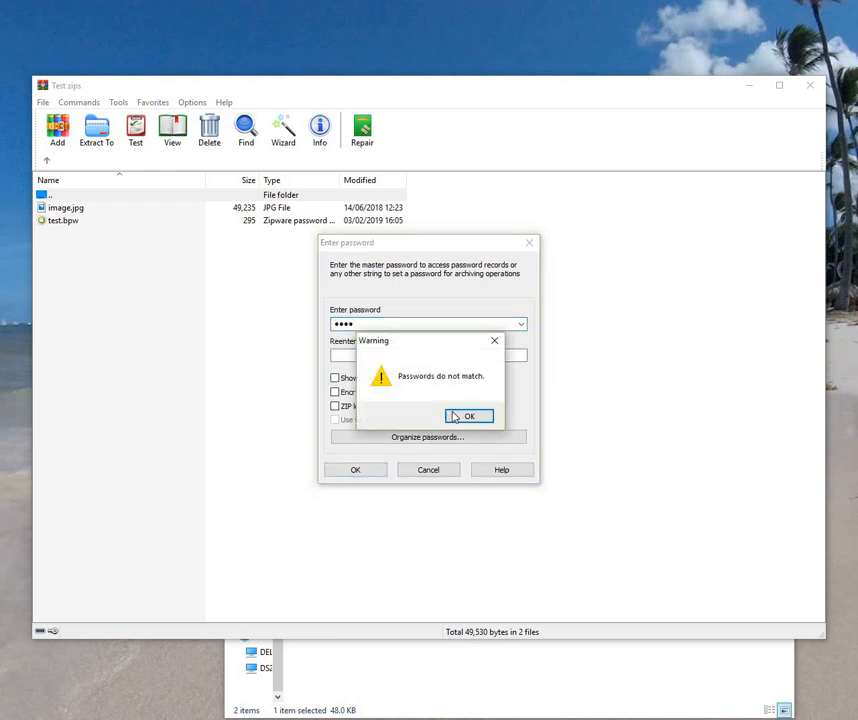
left_click(461, 418)
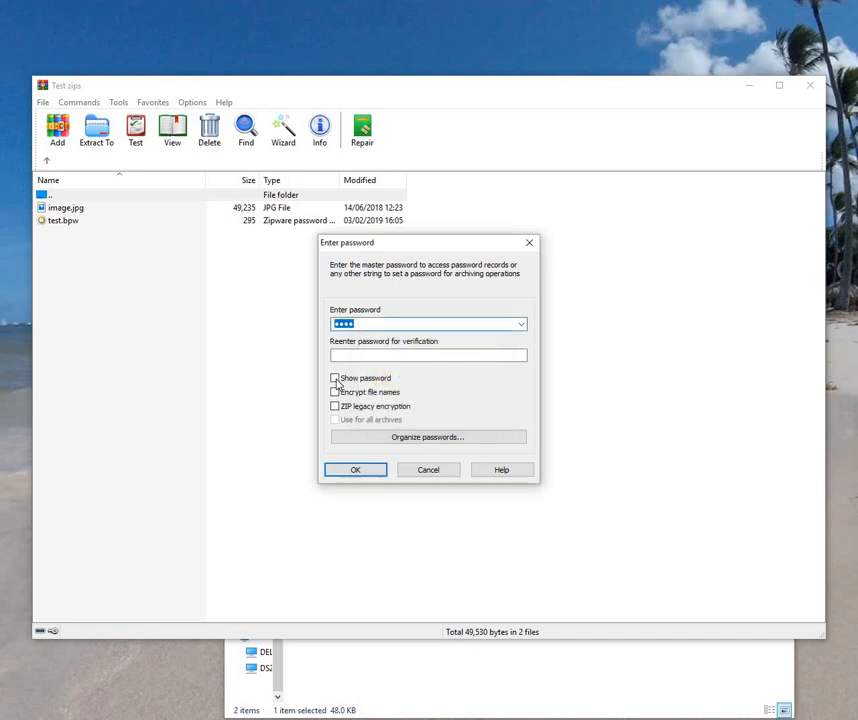
Step: Confirm the default password with Show password ticked, then open Organize passwords
left_click(336, 380)
left_click(358, 470)
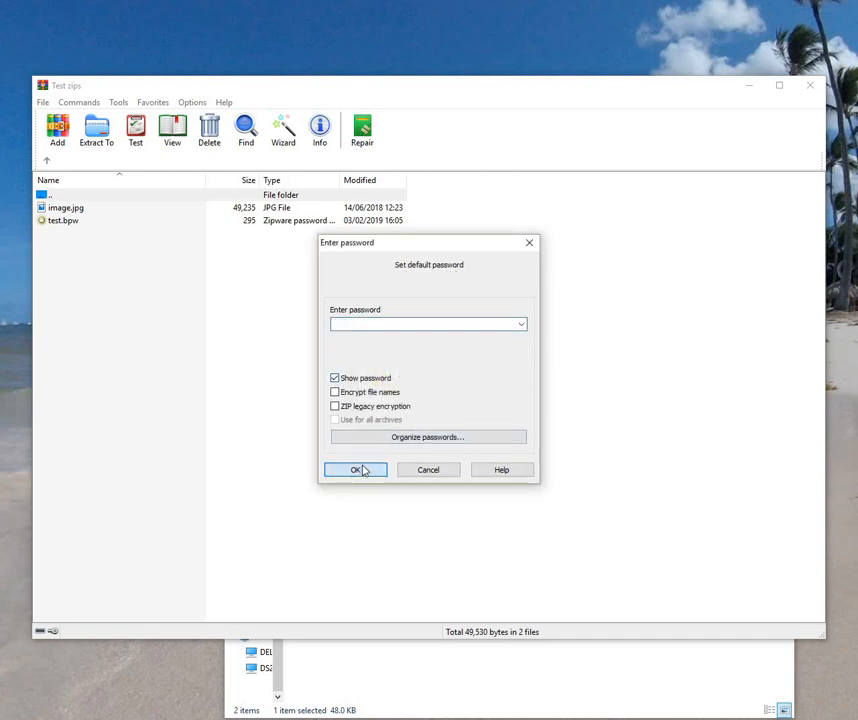
left_click(521, 324)
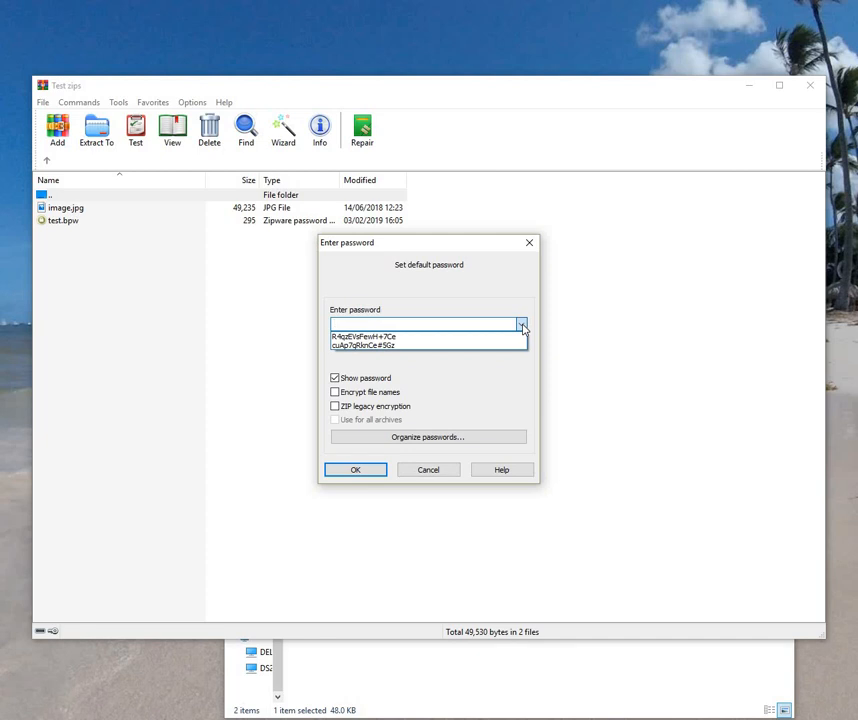
left_click(425, 447)
left_click(425, 438)
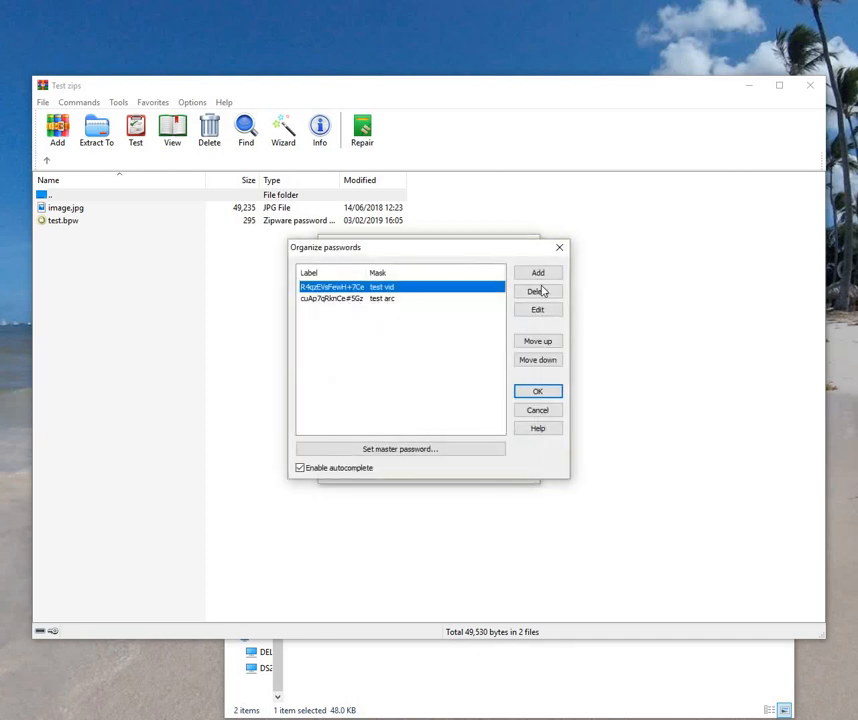
Step: Add a stored password entry with a pasted label, the password, and archive mask 'test arc'
left_click(538, 274)
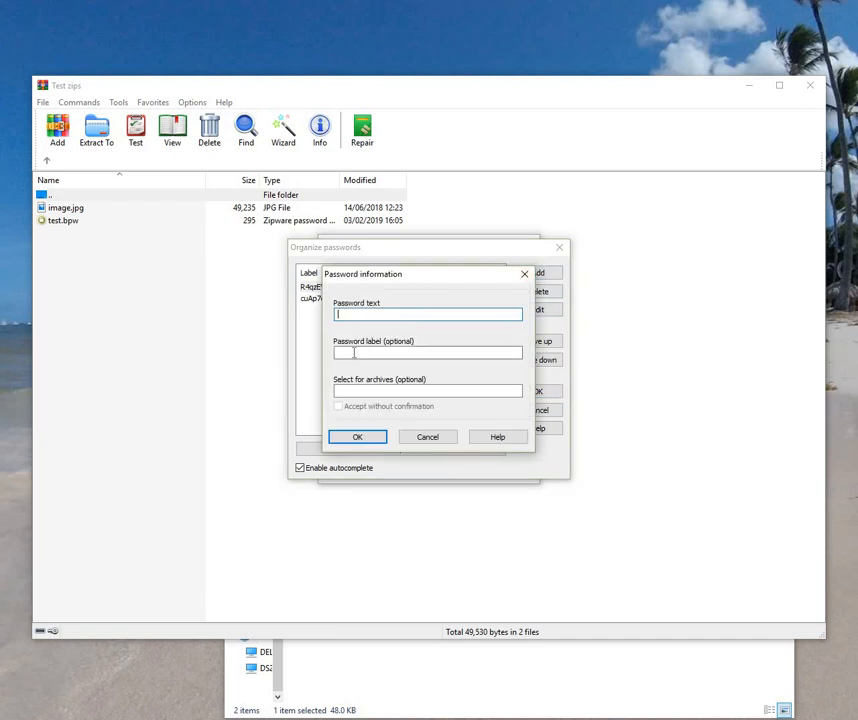
left_click(354, 352)
right_click(354, 352)
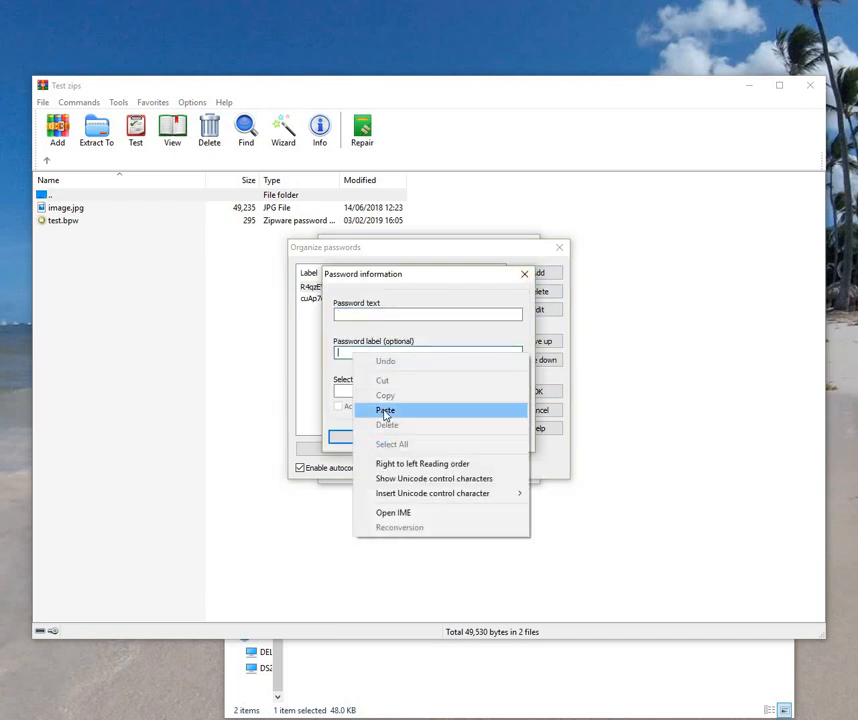
left_click(385, 411)
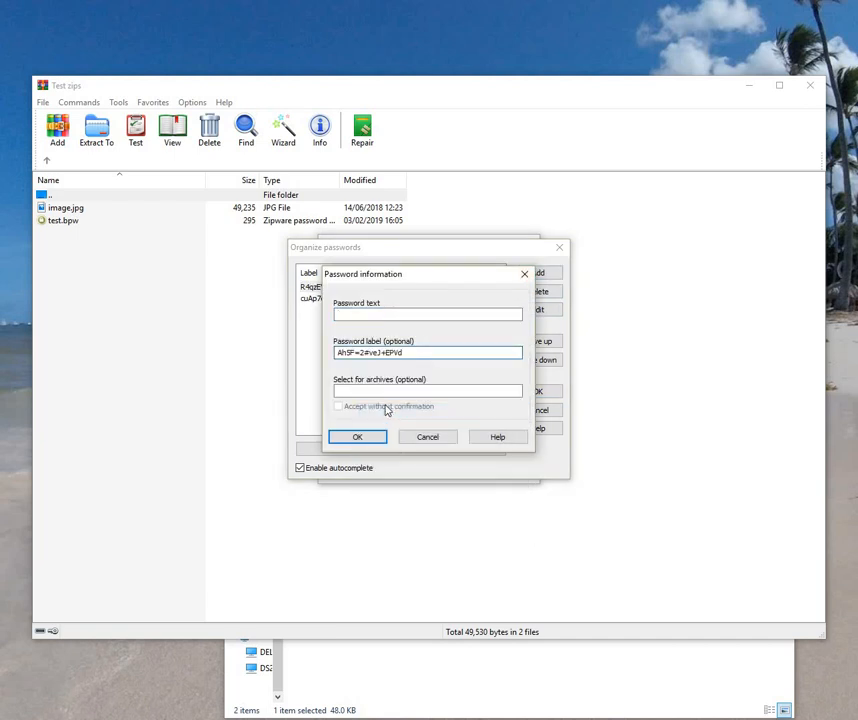
left_click(381, 313)
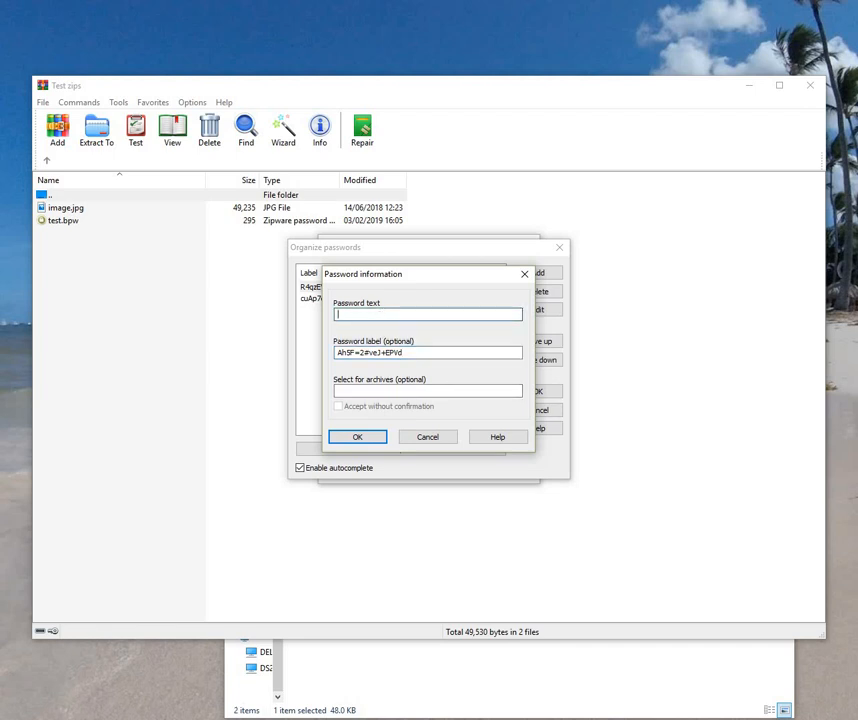
left_click(372, 391)
type("test arc")
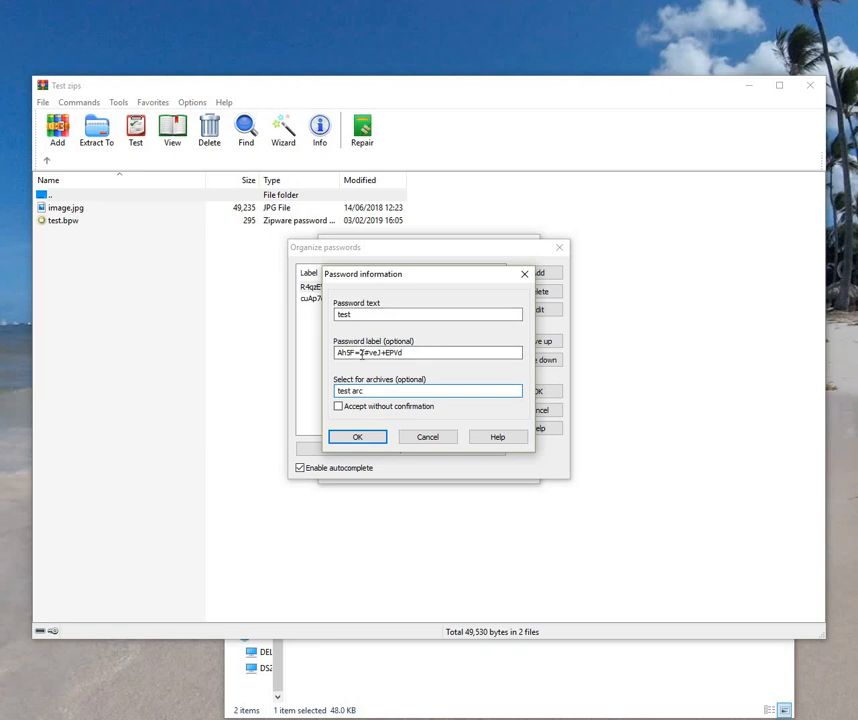
left_click(378, 437)
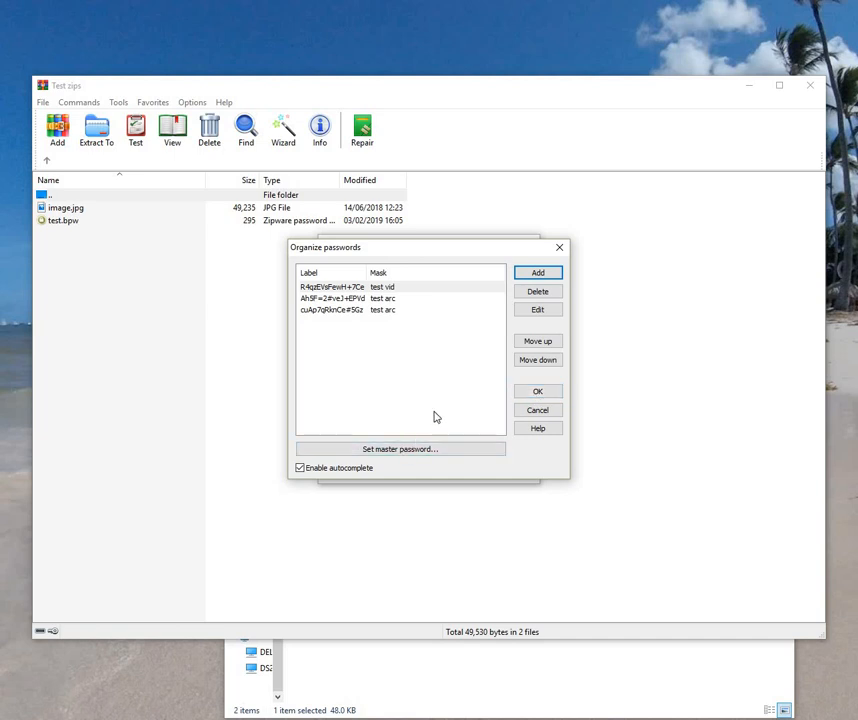
Step: Cancel the master password, close the organiser, and open the saved-password dropdown
left_click(388, 452)
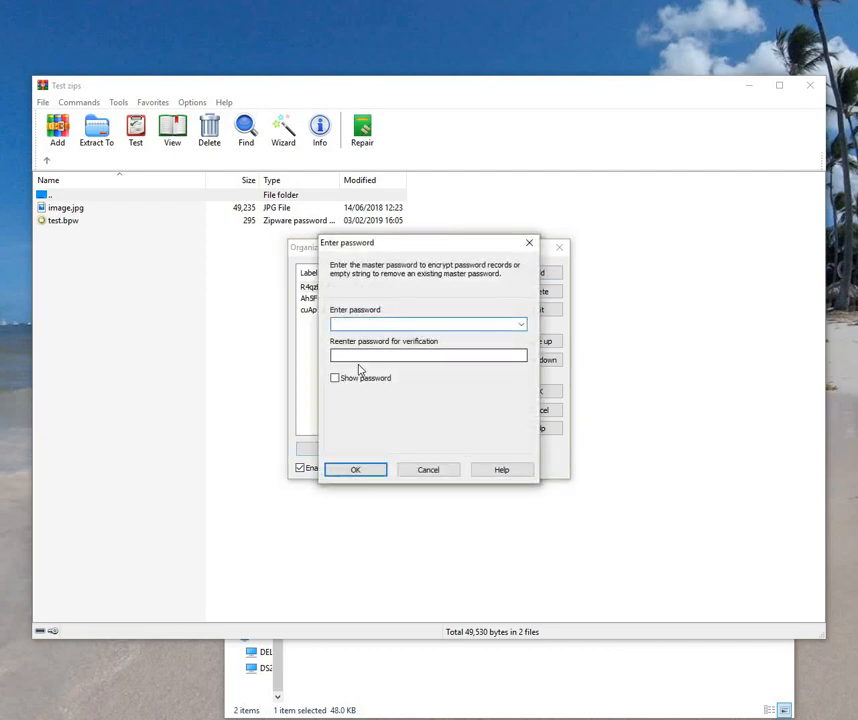
left_click(437, 472)
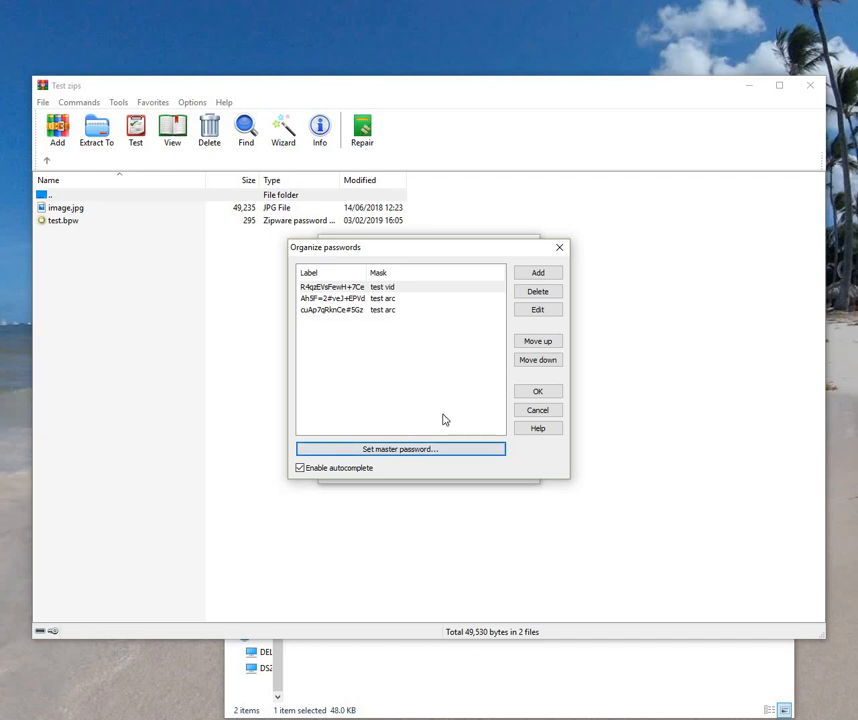
left_click(530, 397)
left_click(420, 330)
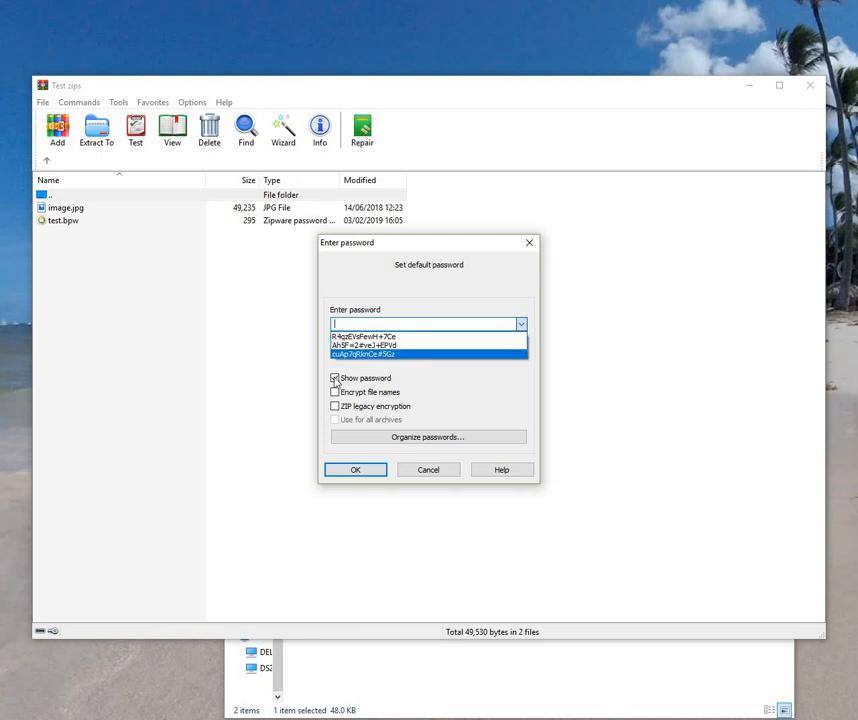
Step: Toggle Show password and Encrypt file names, then close Set default password without saving
left_click(336, 381)
left_click(336, 381)
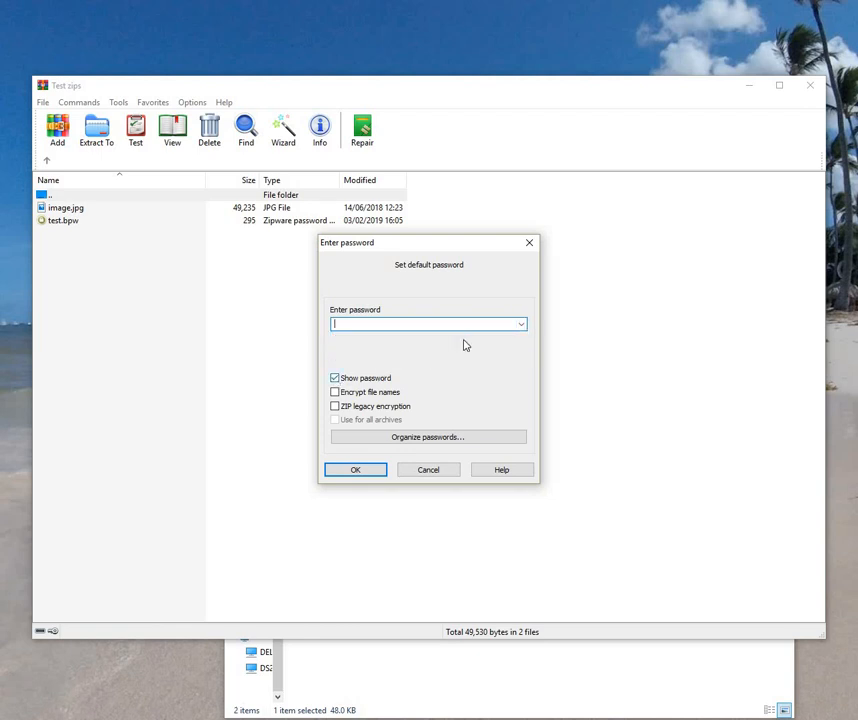
left_click(522, 329)
left_click(520, 329)
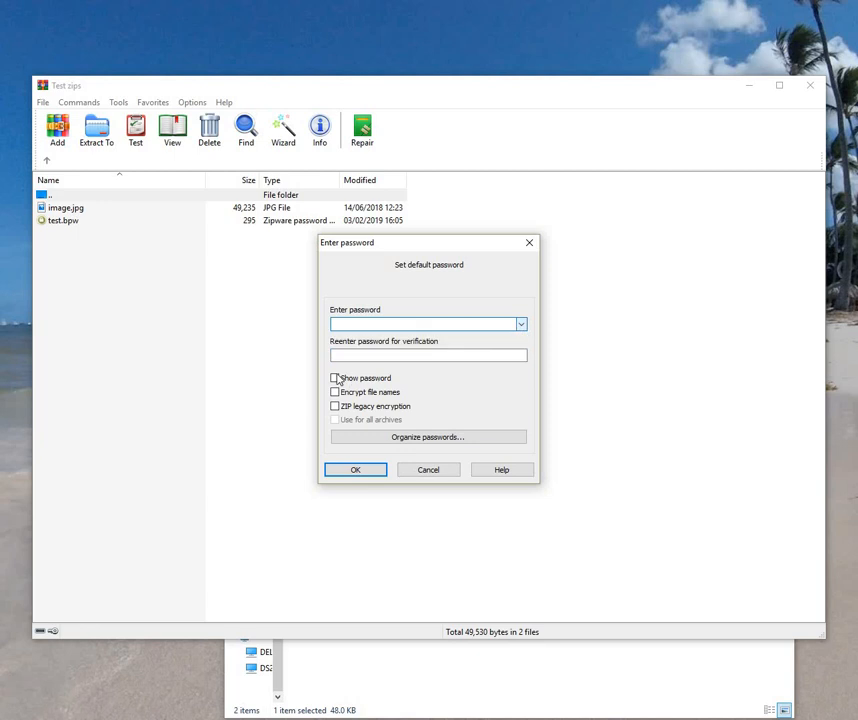
left_click(337, 379)
left_click(337, 379)
left_click(336, 379)
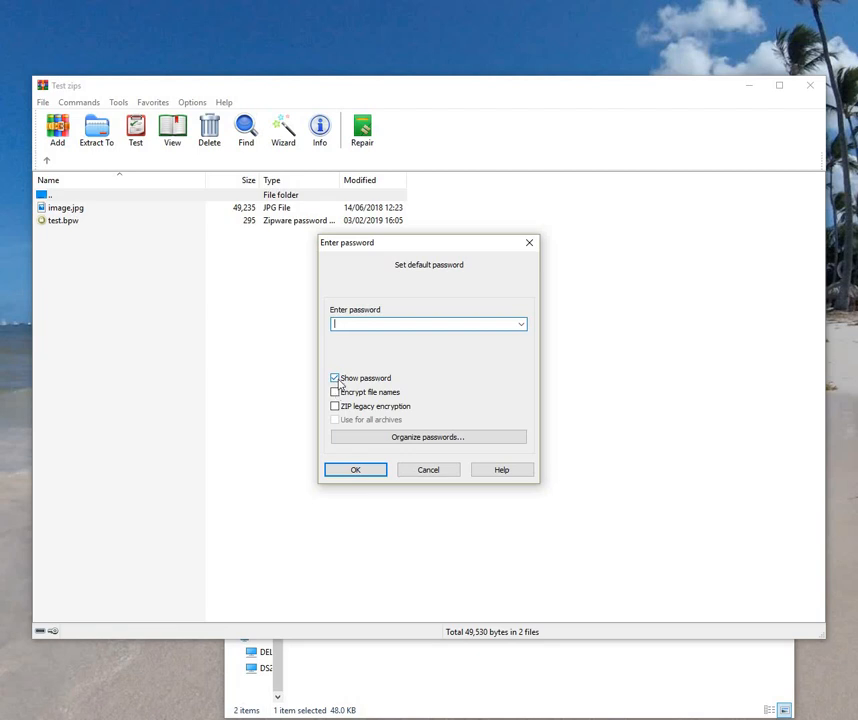
left_click(341, 394)
key("Escape")
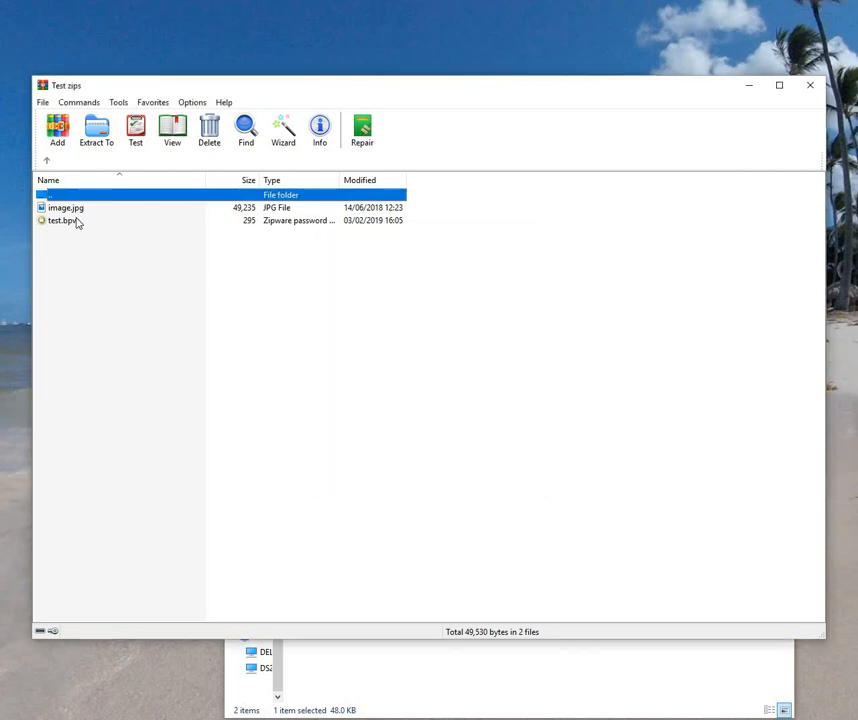
Step: Archive image.jpg as image.rar protected by the second saved password label, then minimise WinRAR
left_click(68, 208)
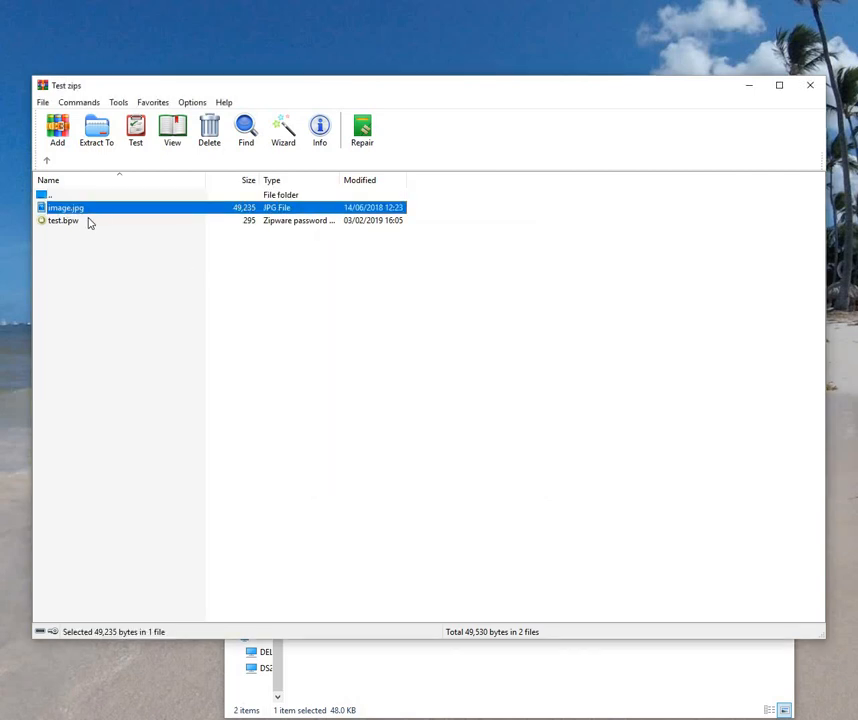
left_click(57, 133)
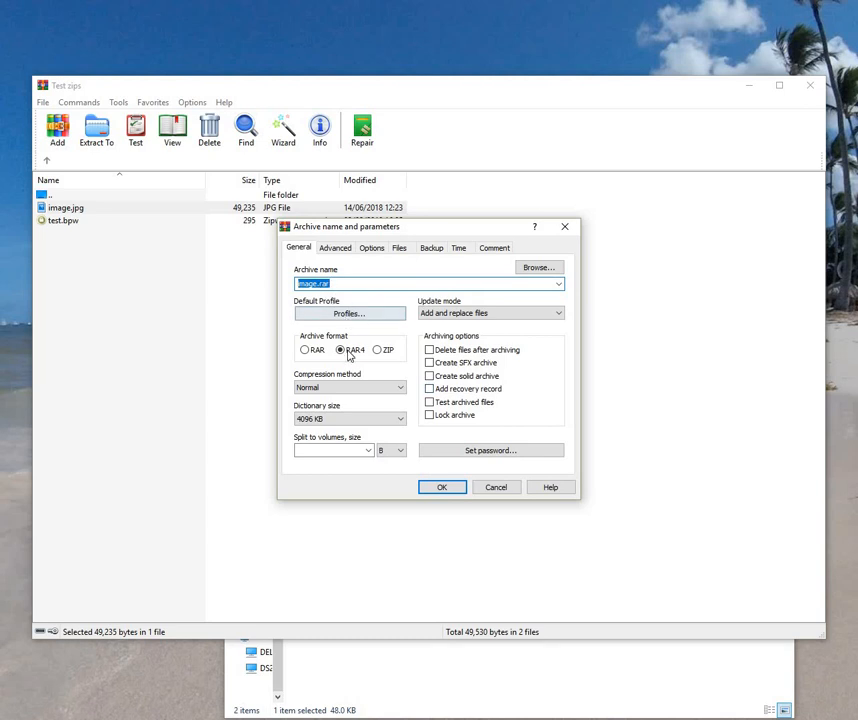
left_click(475, 452)
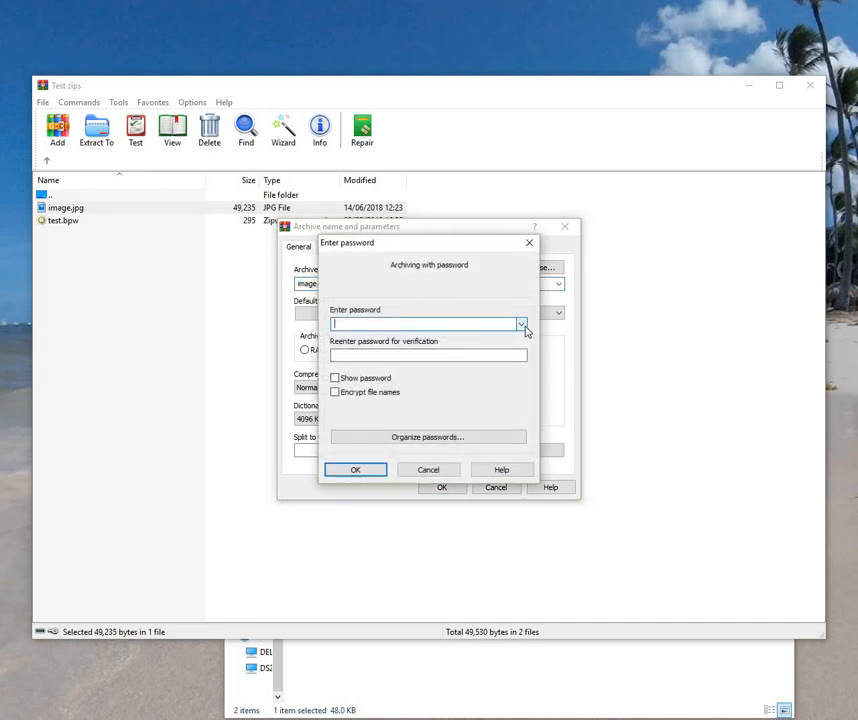
left_click(523, 326)
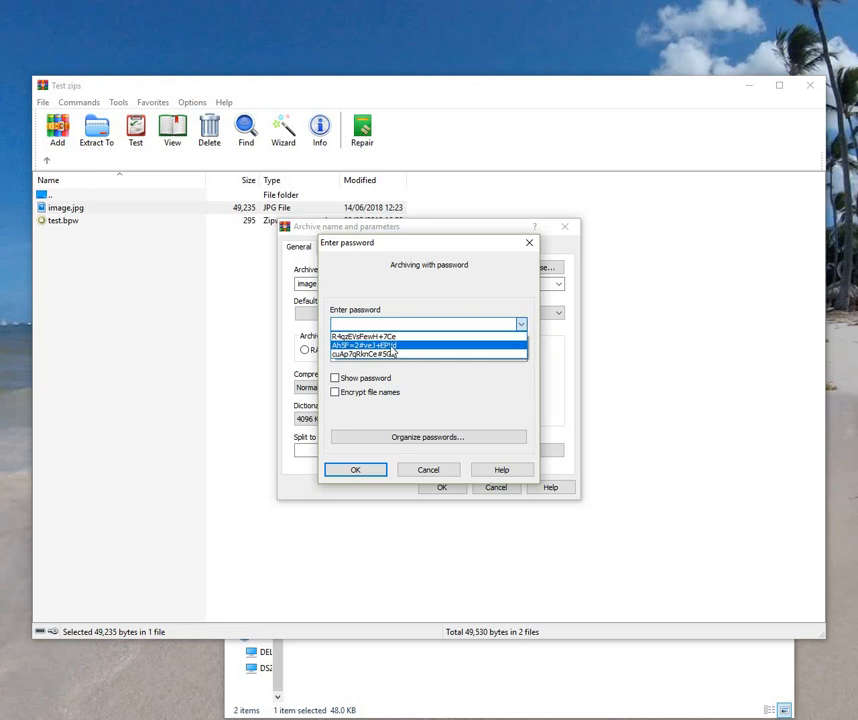
left_click(392, 346)
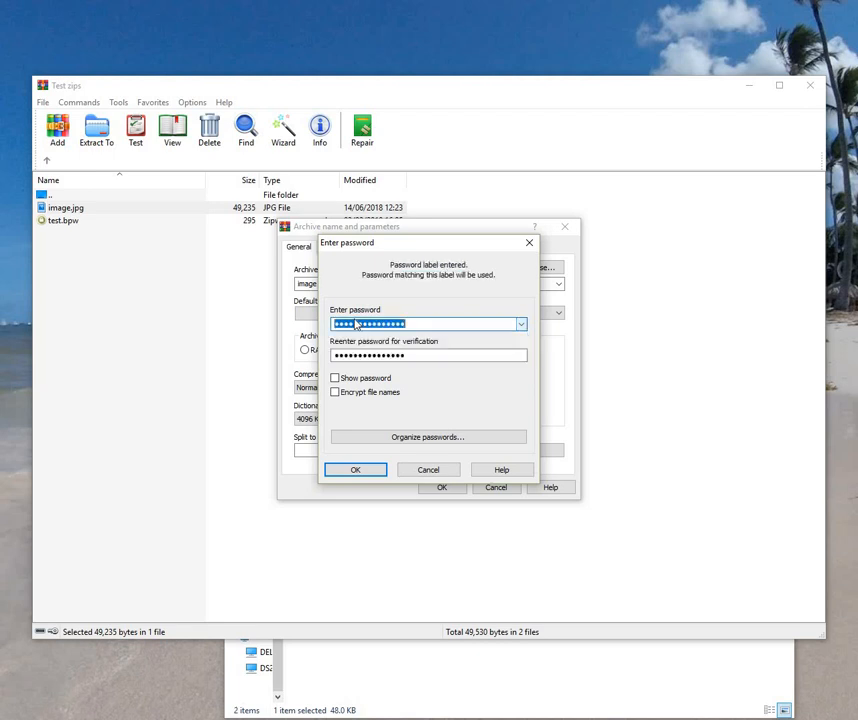
left_click(335, 379)
left_click(335, 379)
left_click(356, 470)
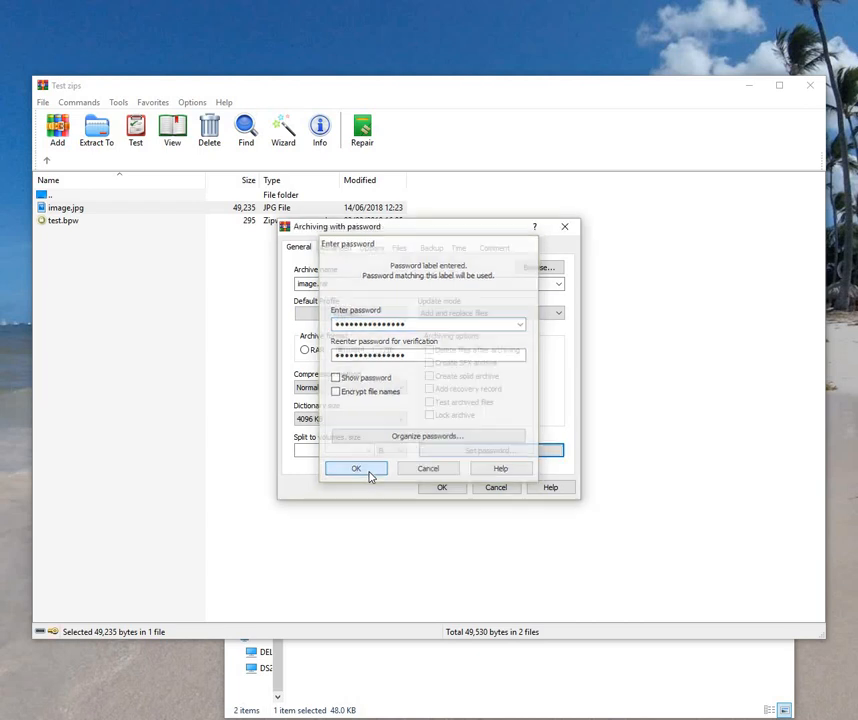
left_click(442, 489)
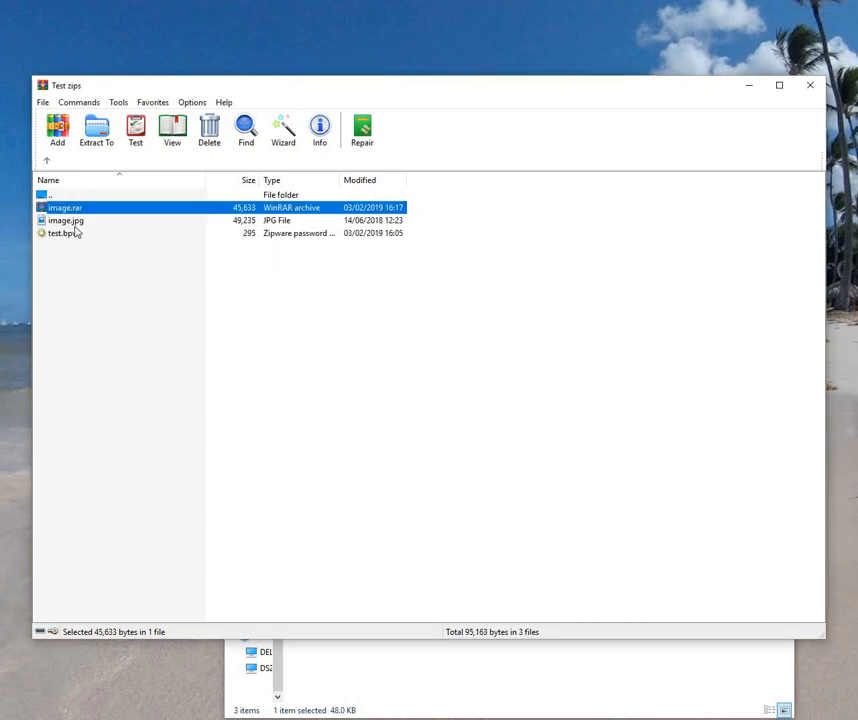
left_click(742, 86)
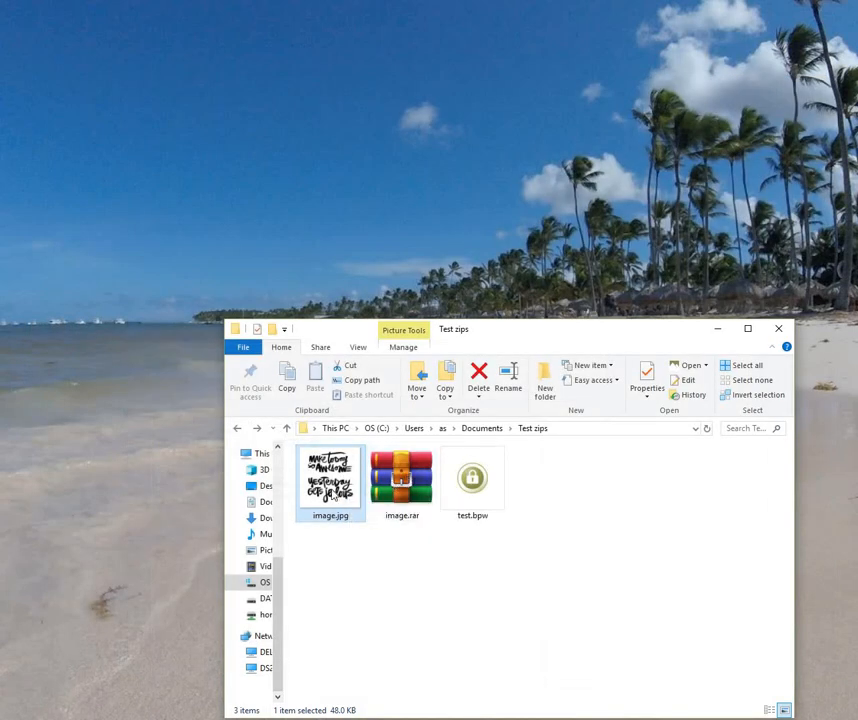
Step: Delete the original image.jpg from Test zips
left_click(486, 377)
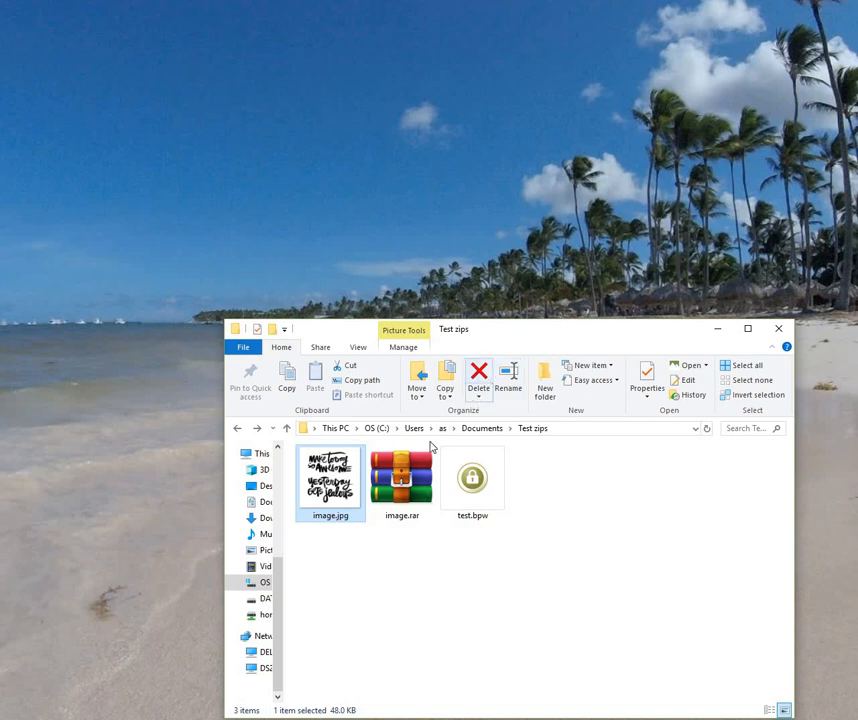
right_click(328, 487)
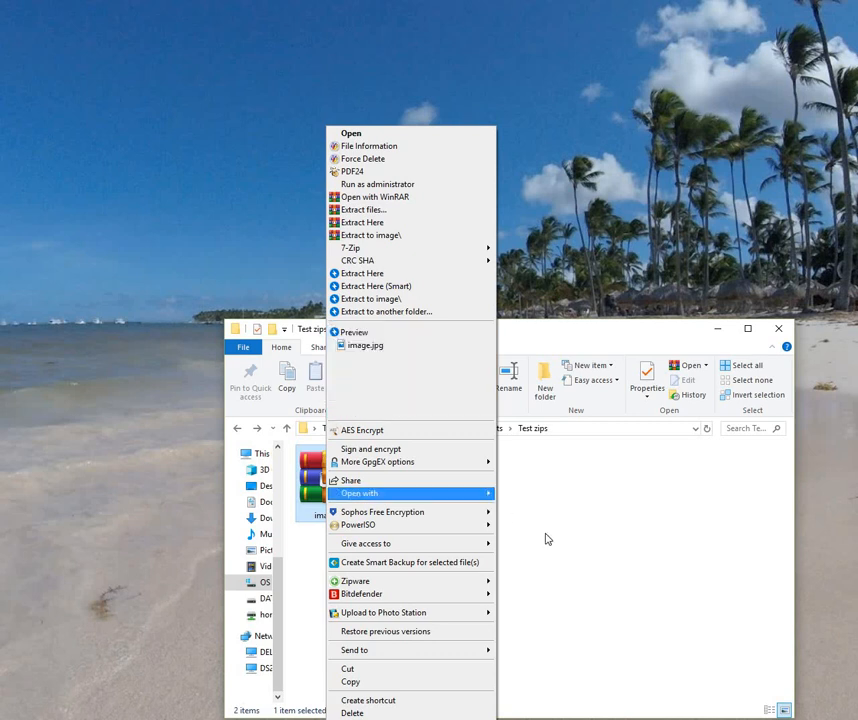
left_click(547, 539)
Step: Extract image.rar here with the pasted password, then close the error report
right_click(339, 479)
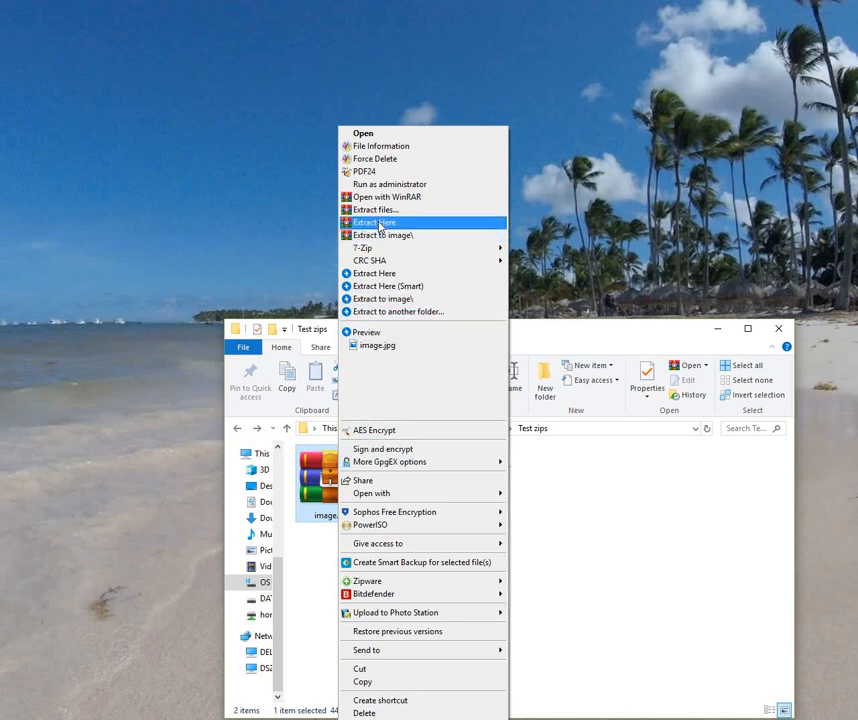
left_click(379, 223)
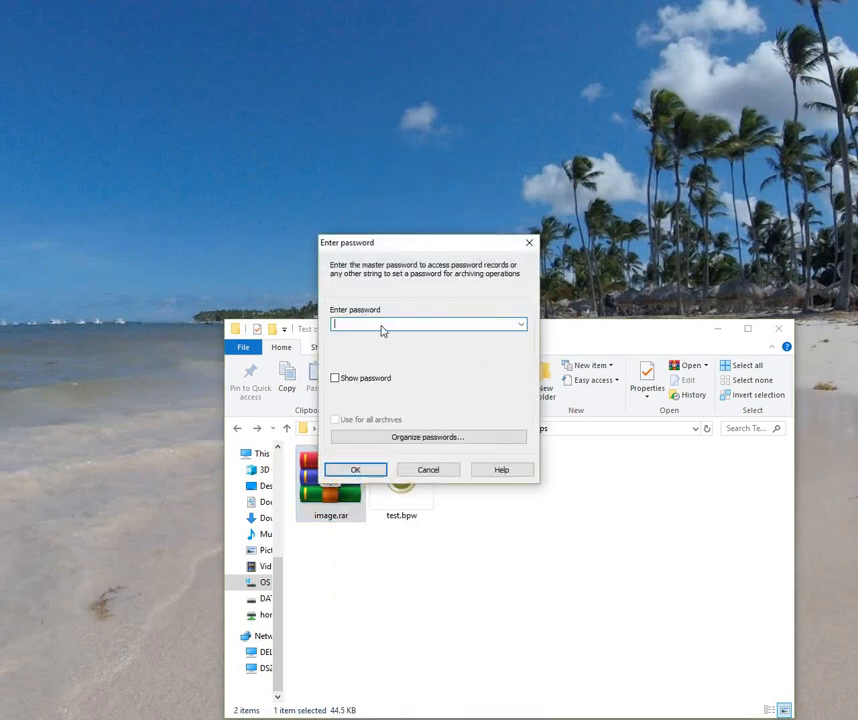
right_click(384, 328)
left_click(415, 383)
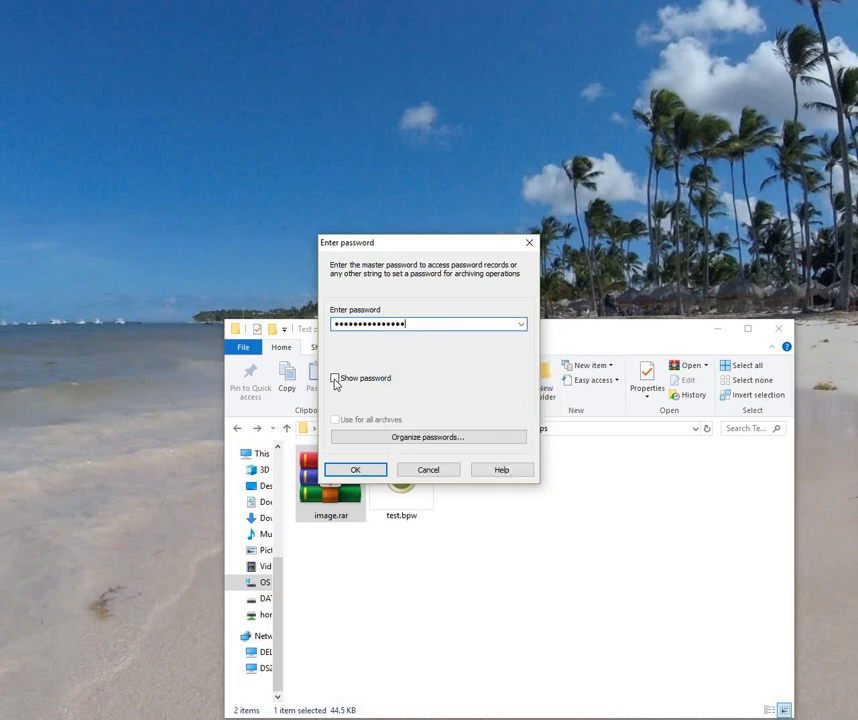
left_click(335, 378)
left_click(335, 378)
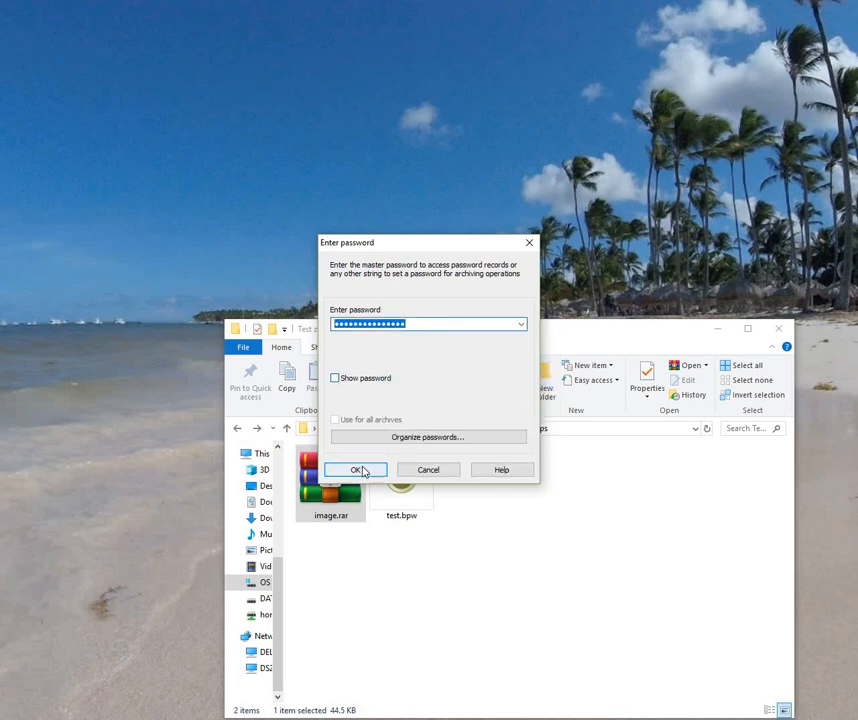
left_click(362, 469)
left_click(356, 428)
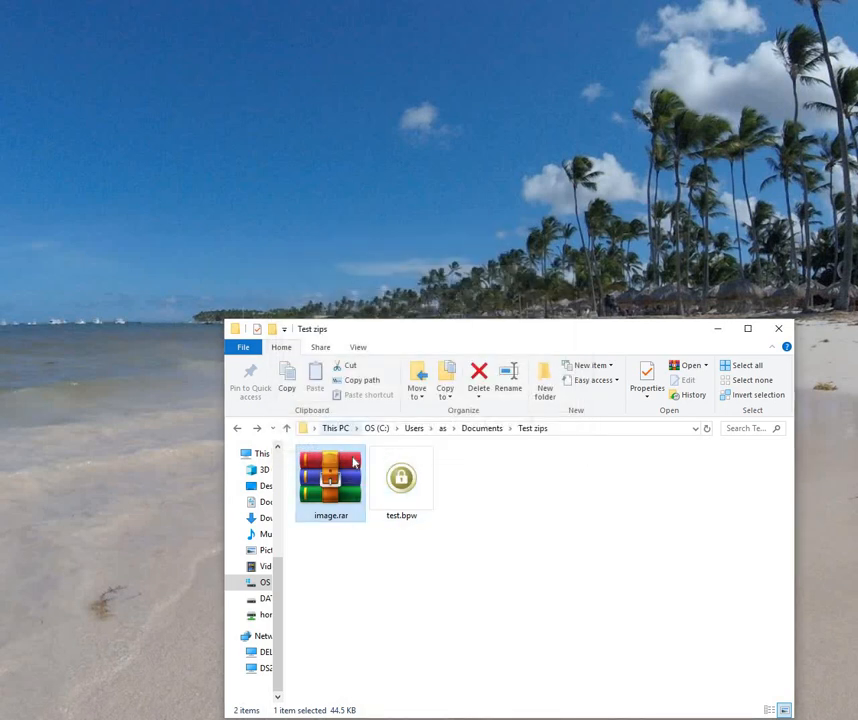
Step: Retry extracting image.rar here, checking the saved-password list before submitting the prompt
right_click(349, 480)
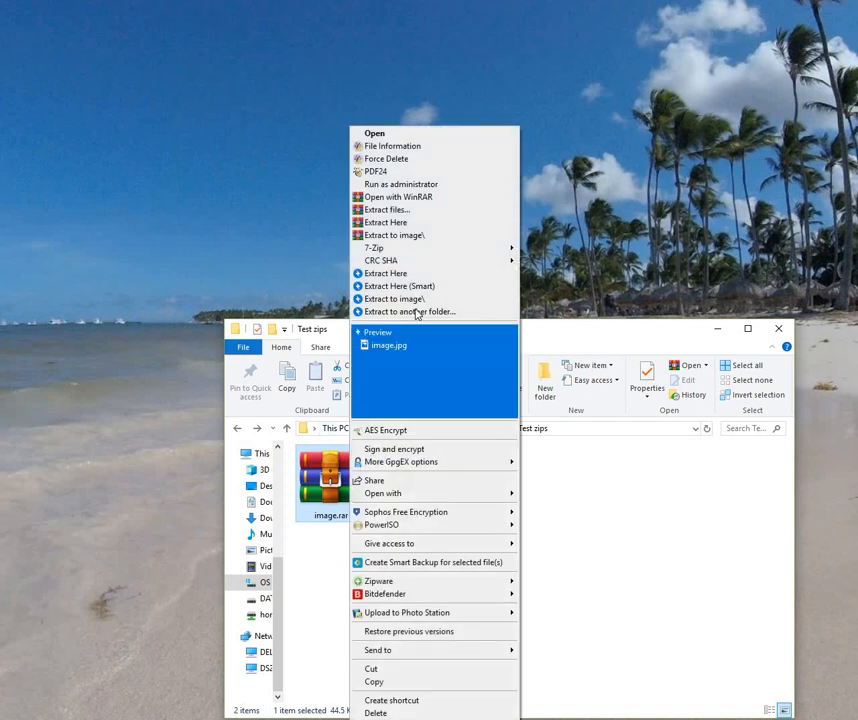
left_click(386, 223)
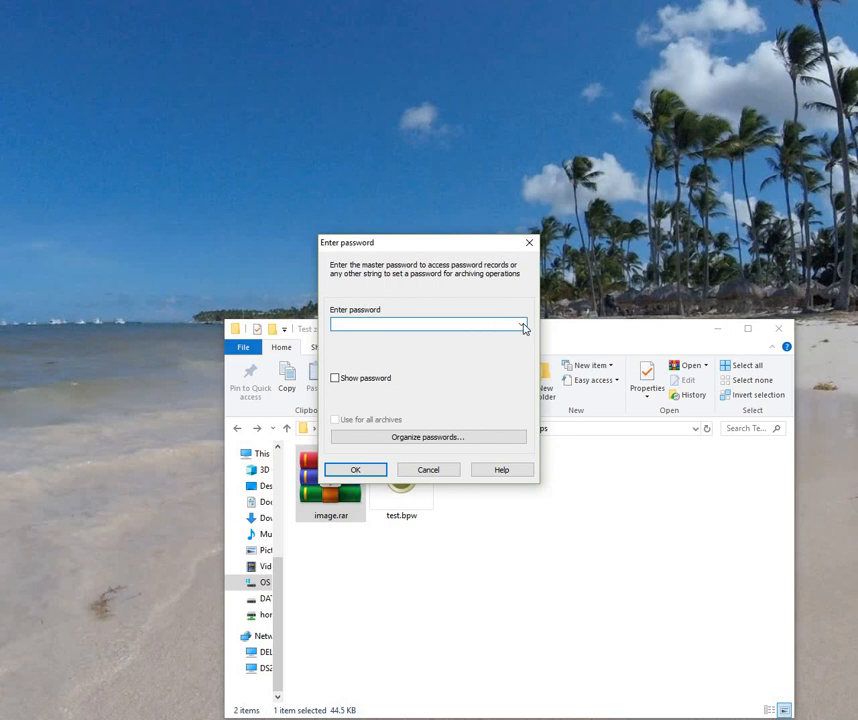
left_click(524, 328)
left_click(421, 323)
left_click(376, 467)
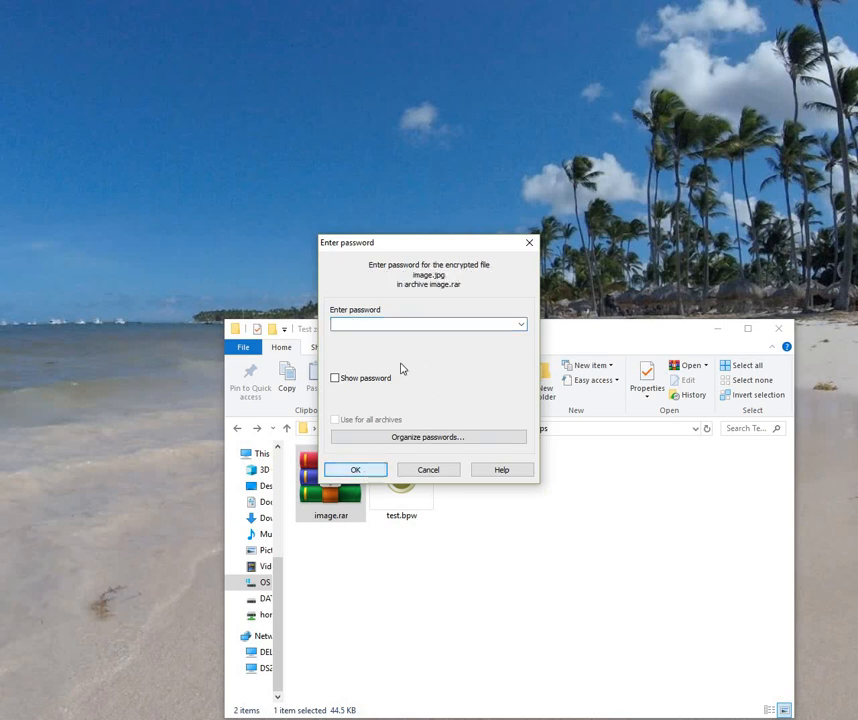
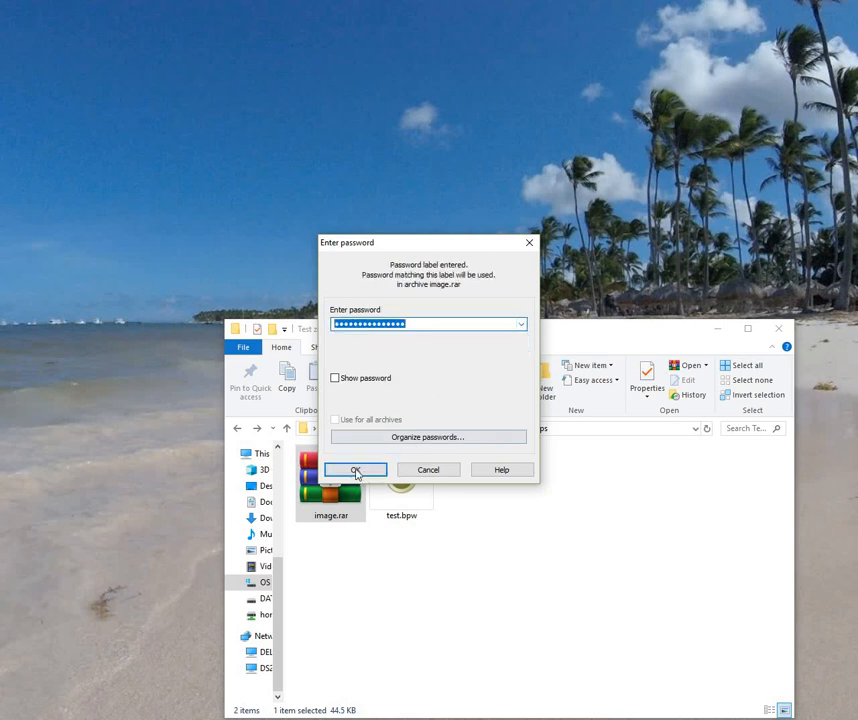
Step: Extract image.jpg from image.rar with the stored password, then delete image.rar
left_click(356, 470)
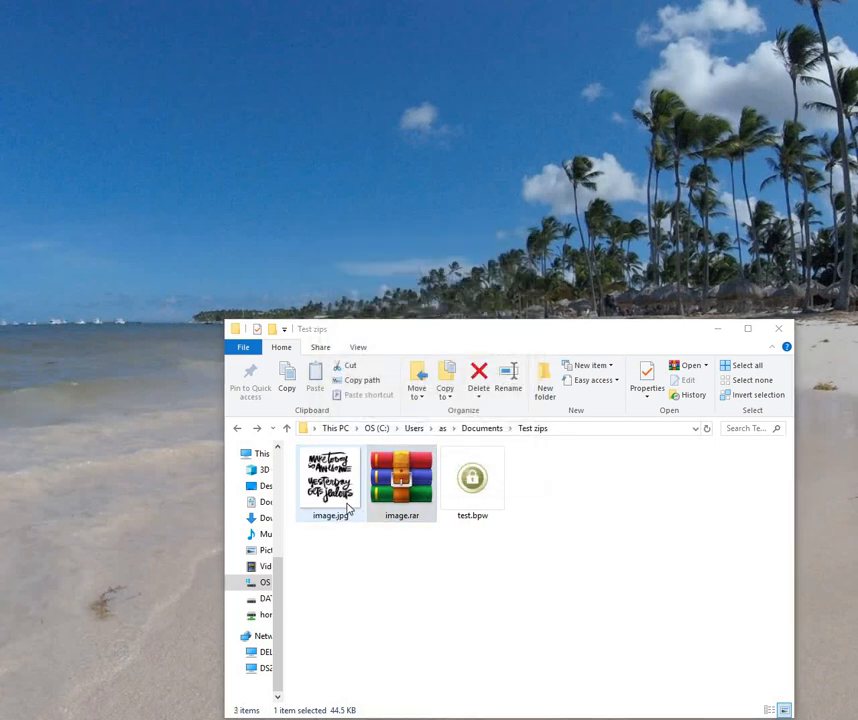
left_click(376, 485)
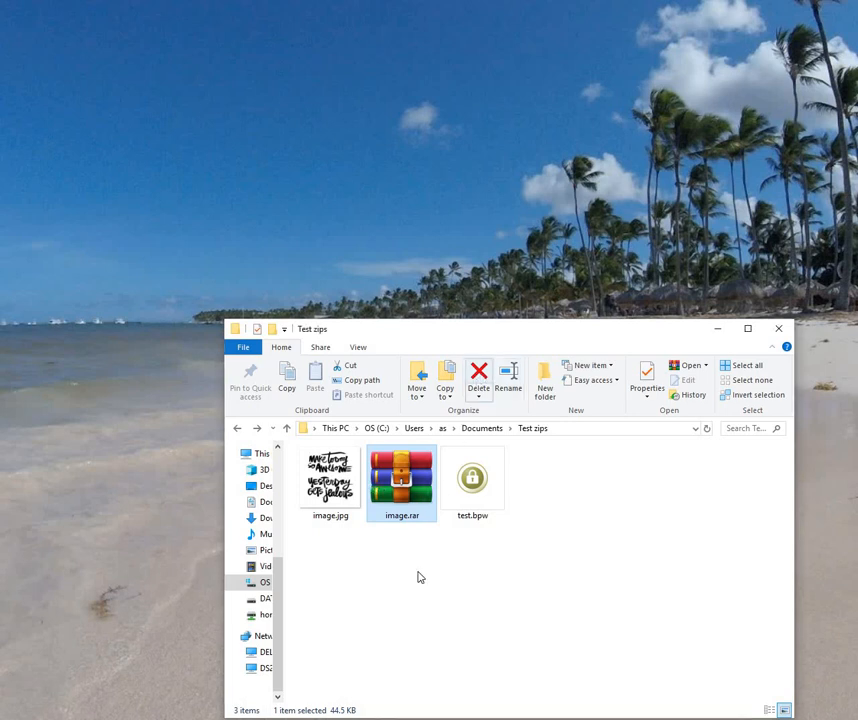
key("Delete")
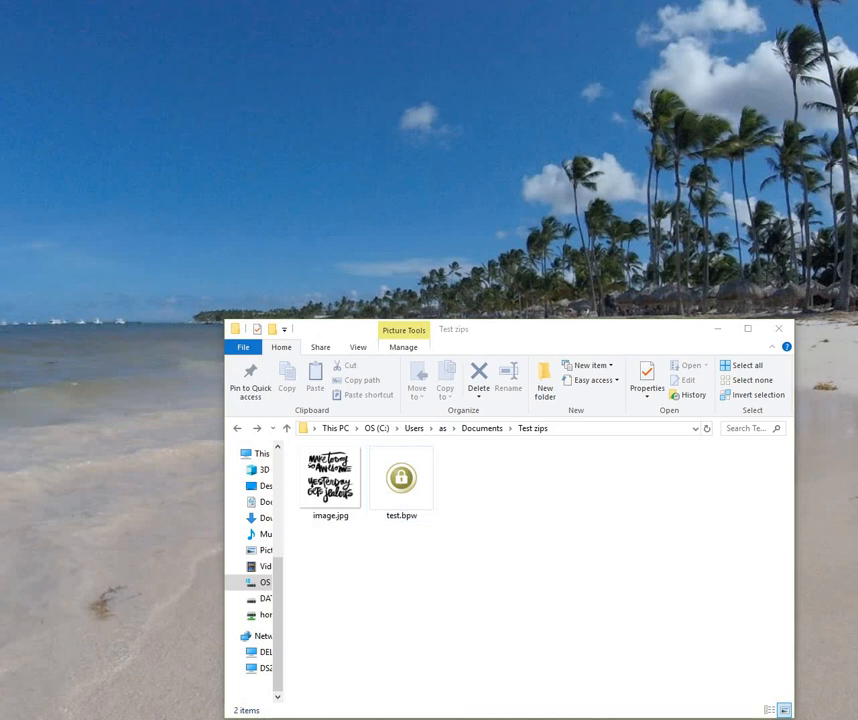
key("super+s")
Step: Launch WinRAR, select image.jpg and unlock the default-password settings with the master password
type("winr")
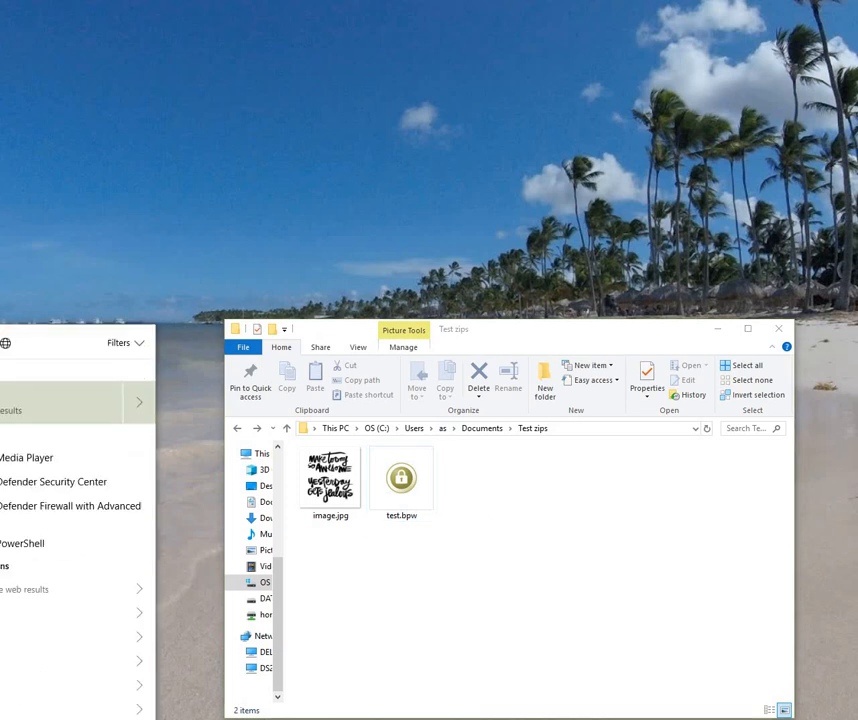
type("ar")
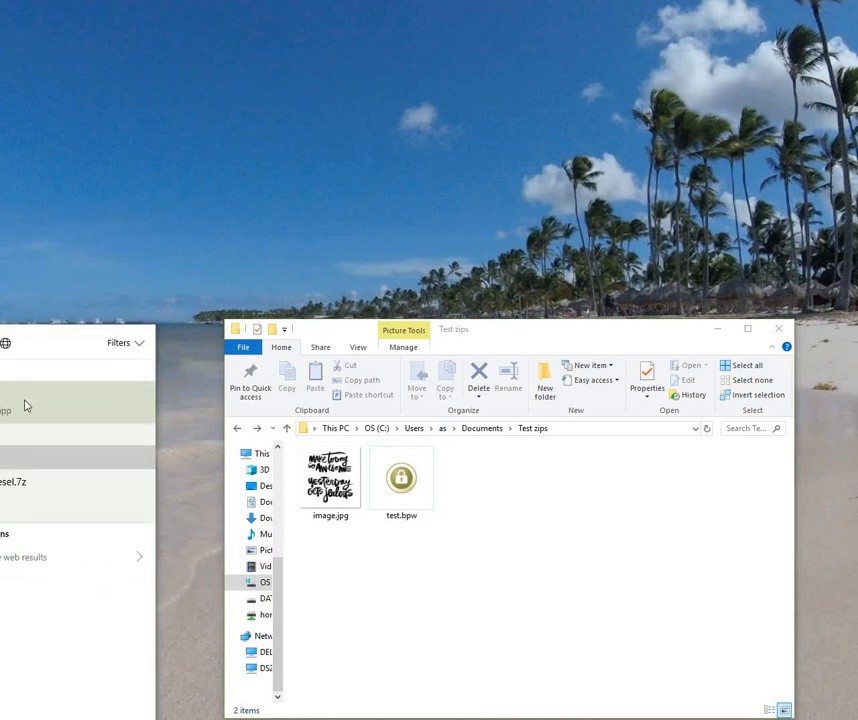
key("Return")
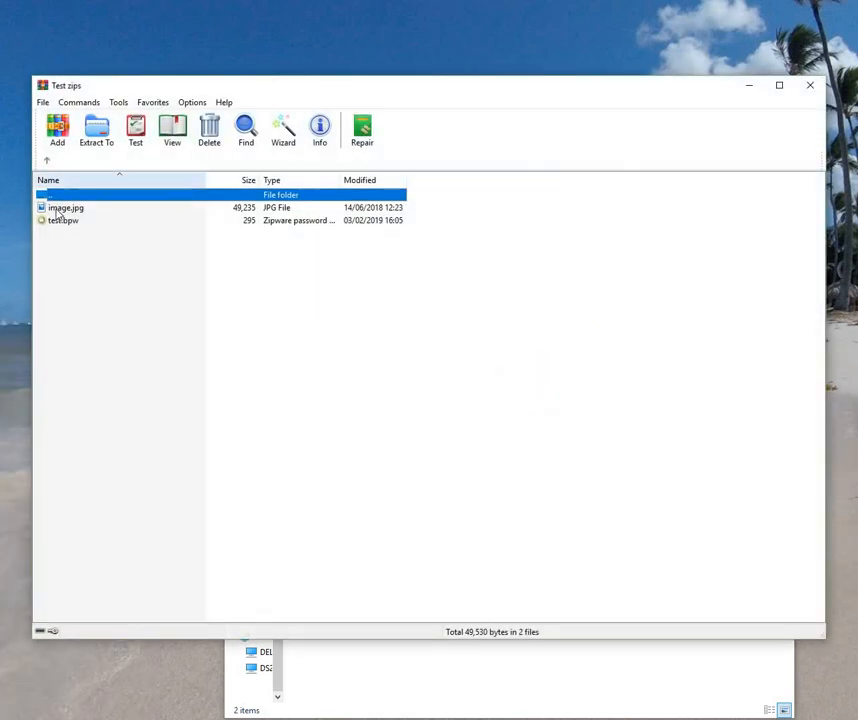
left_click(44, 207)
left_click(43, 105)
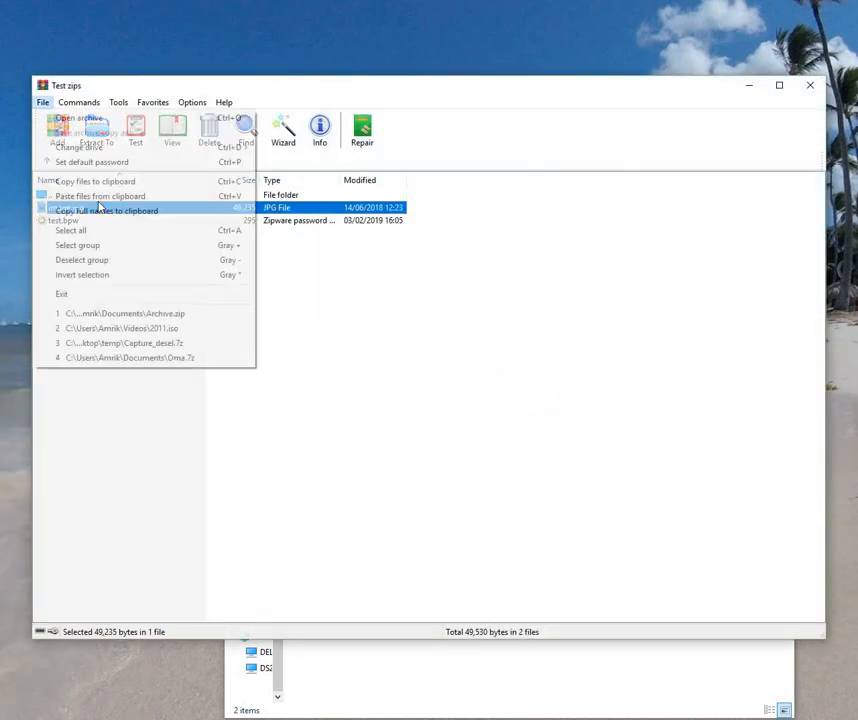
left_click(96, 162)
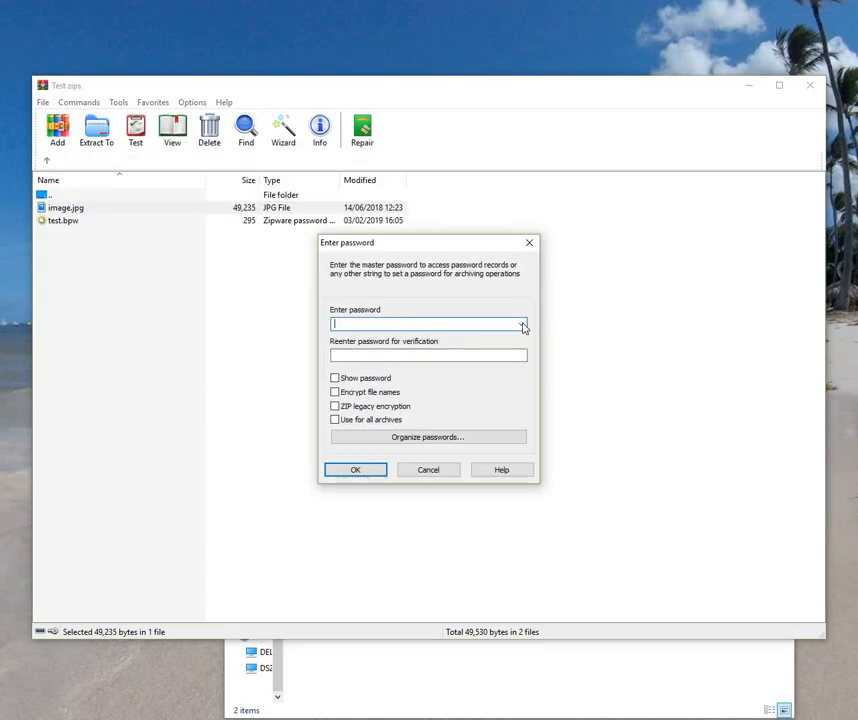
left_click(521, 324)
left_click(411, 325)
type("••••")
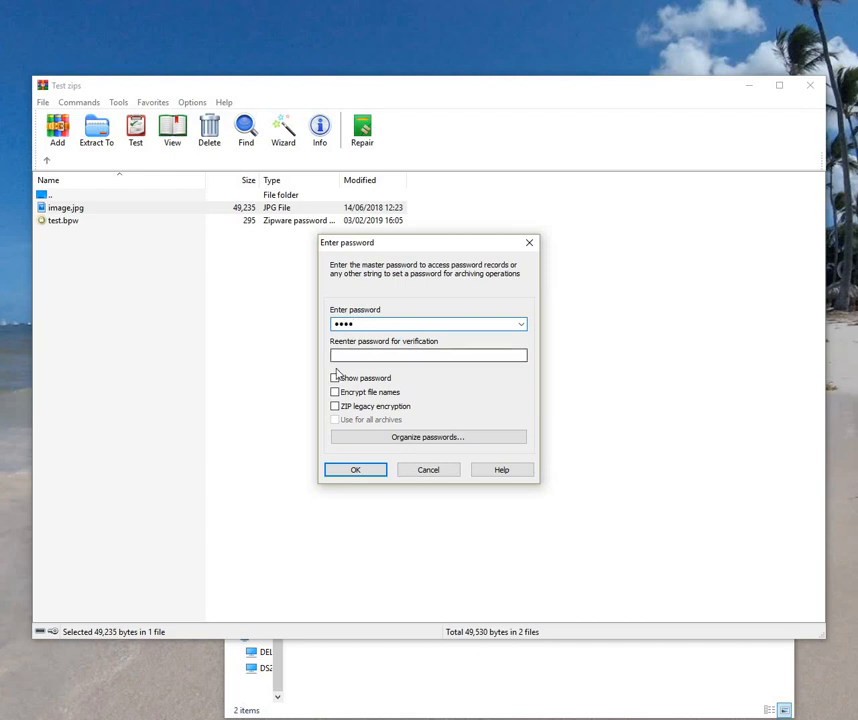
left_click(334, 378)
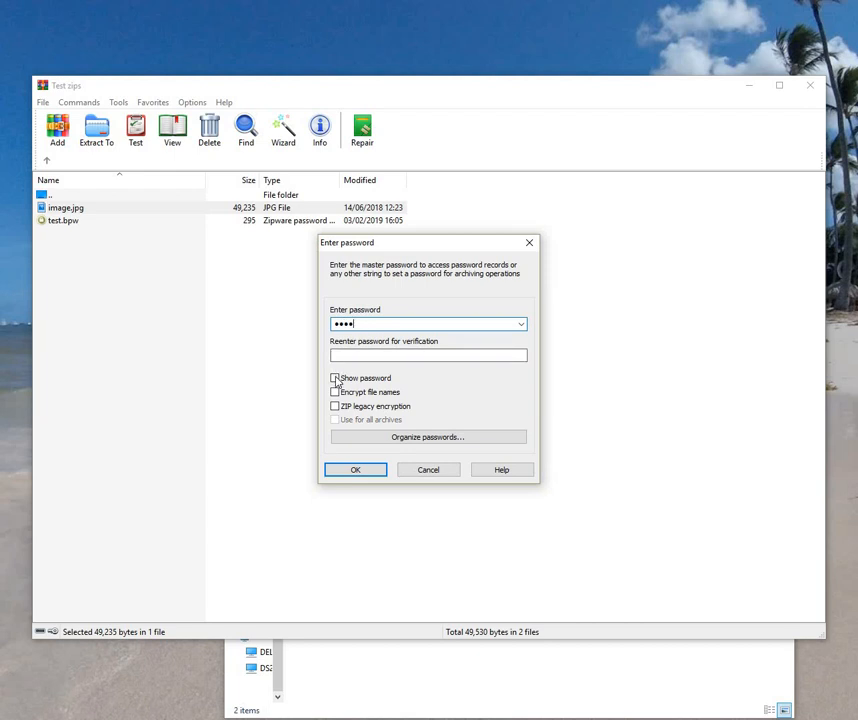
left_click(357, 472)
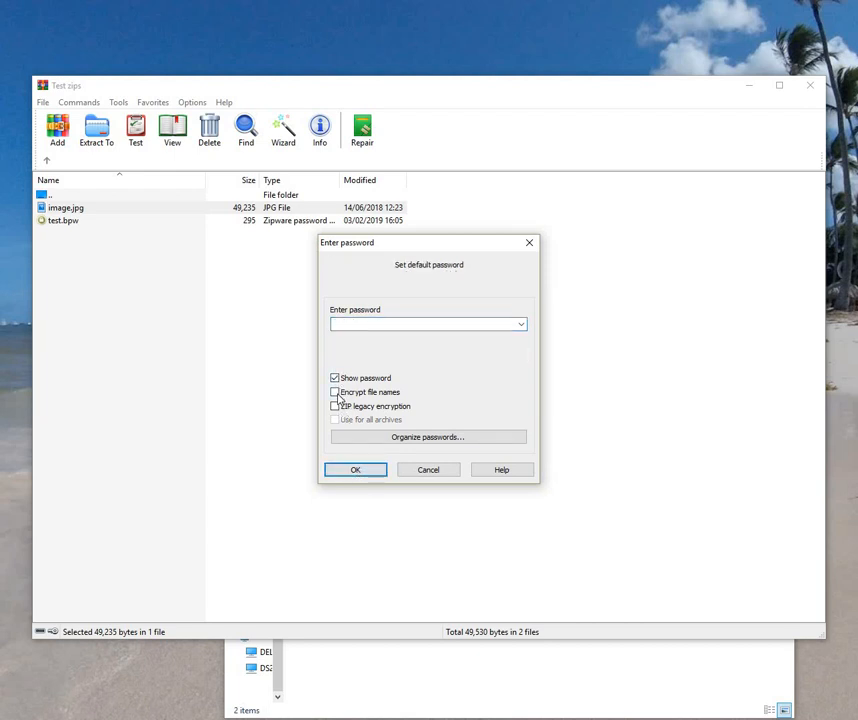
Step: Make the second saved password the default, with file names encrypted
left_click(336, 393)
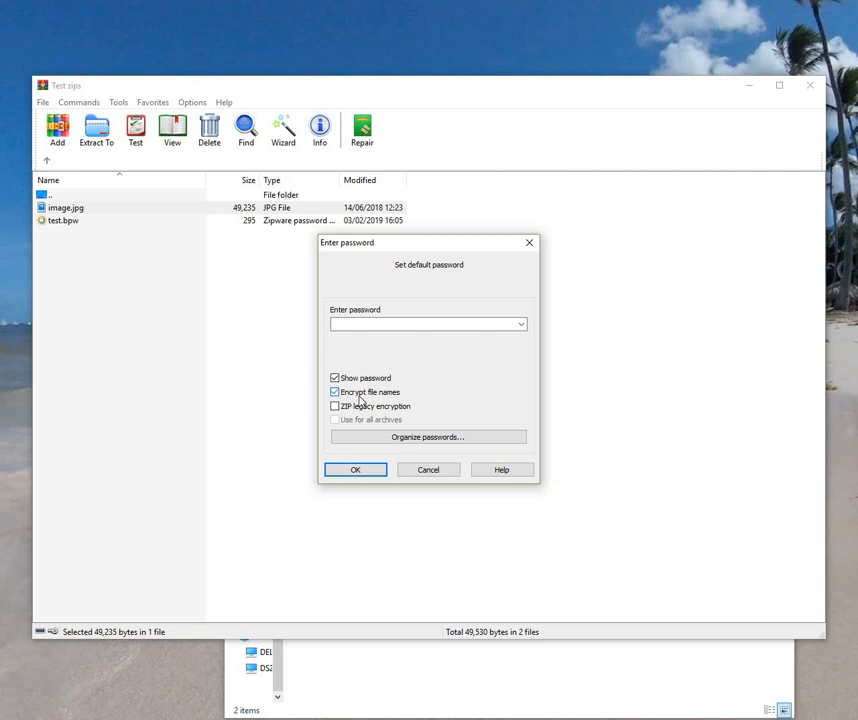
left_click(521, 324)
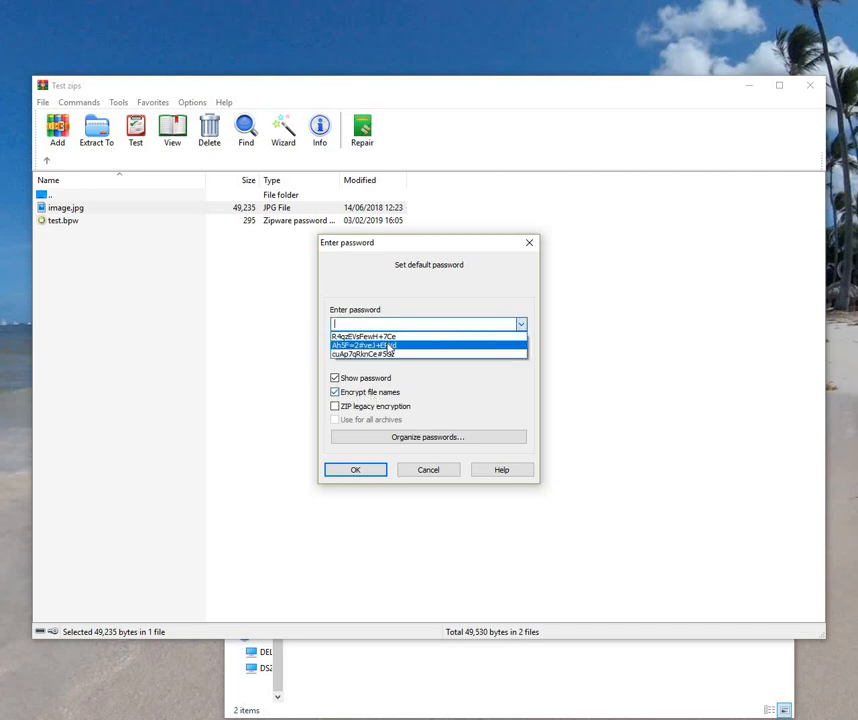
left_click(387, 345)
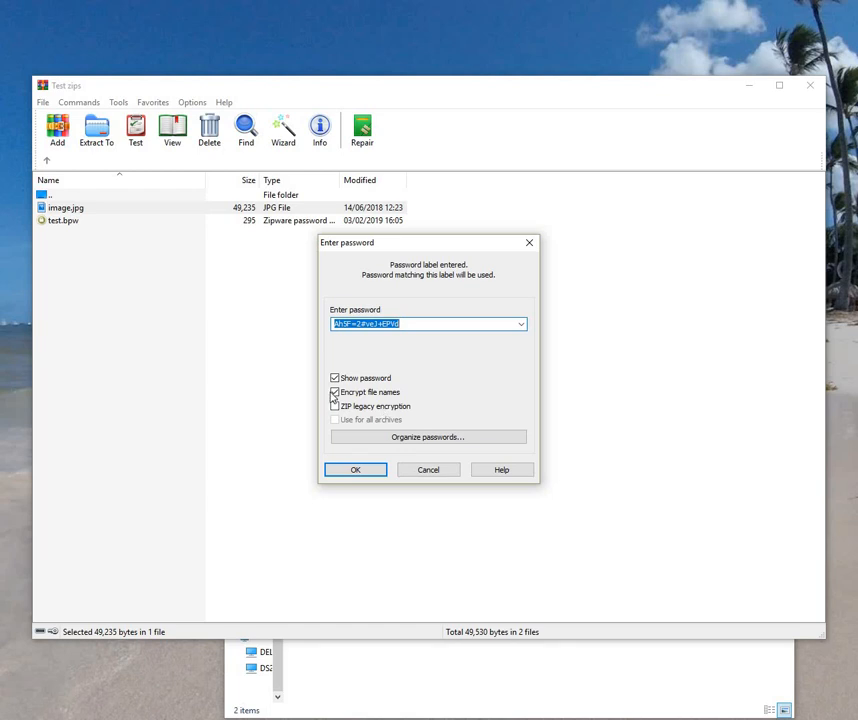
left_click(335, 392)
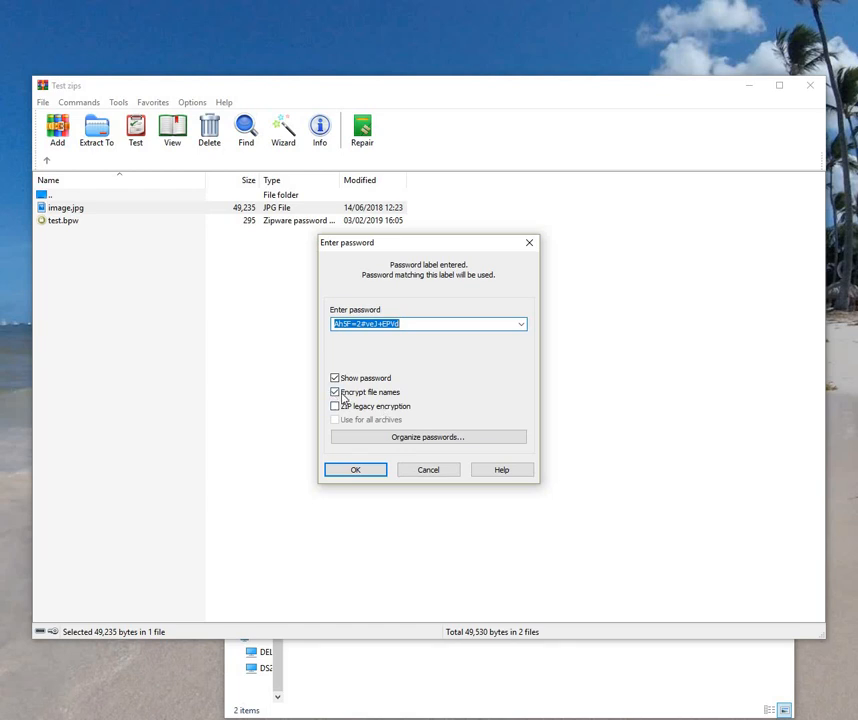
left_click(355, 470)
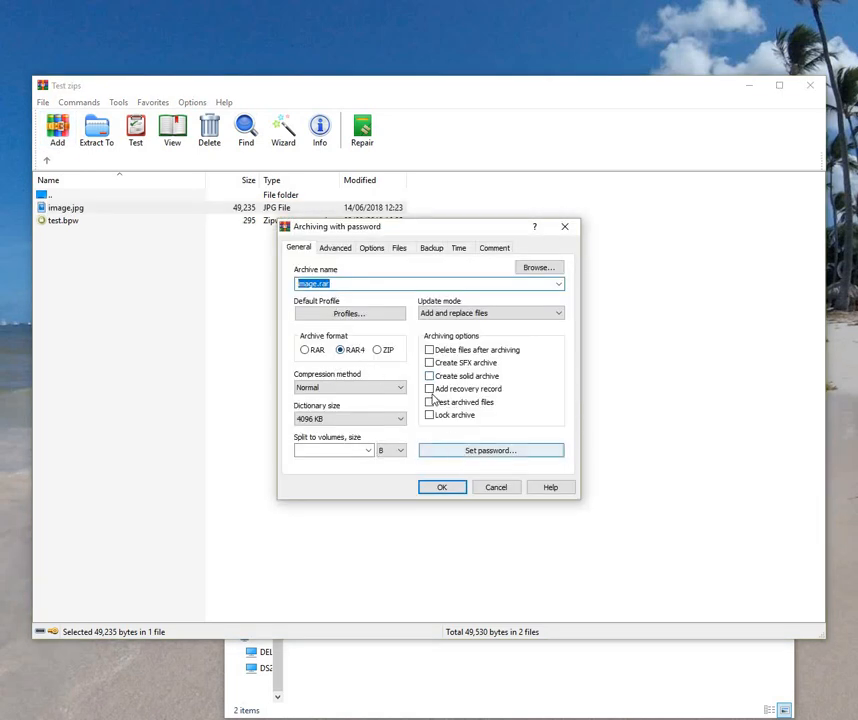
Step: Add image.jpg to image.rar protected by the second saved password
left_click(460, 452)
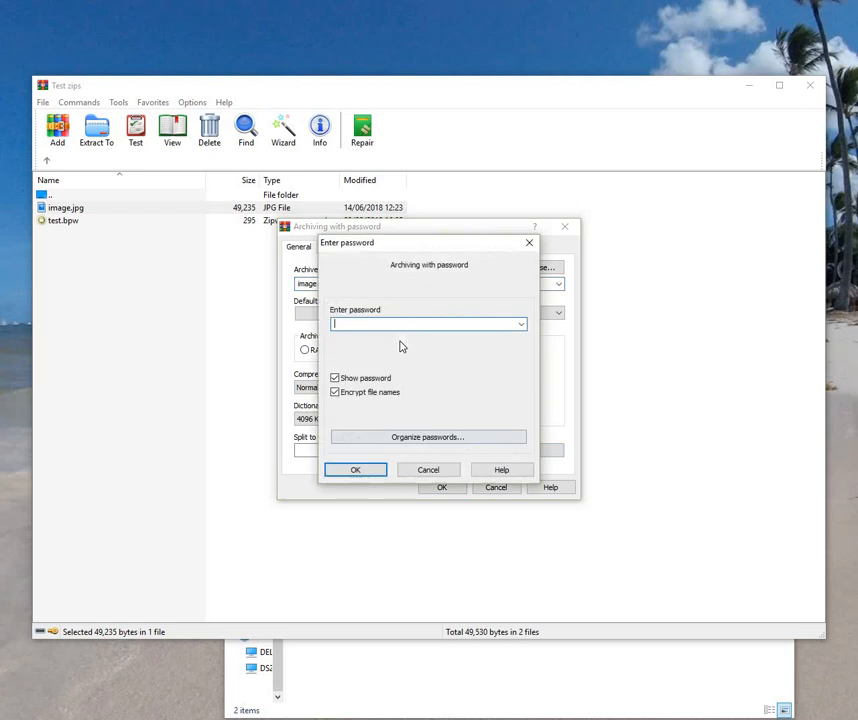
left_click(521, 325)
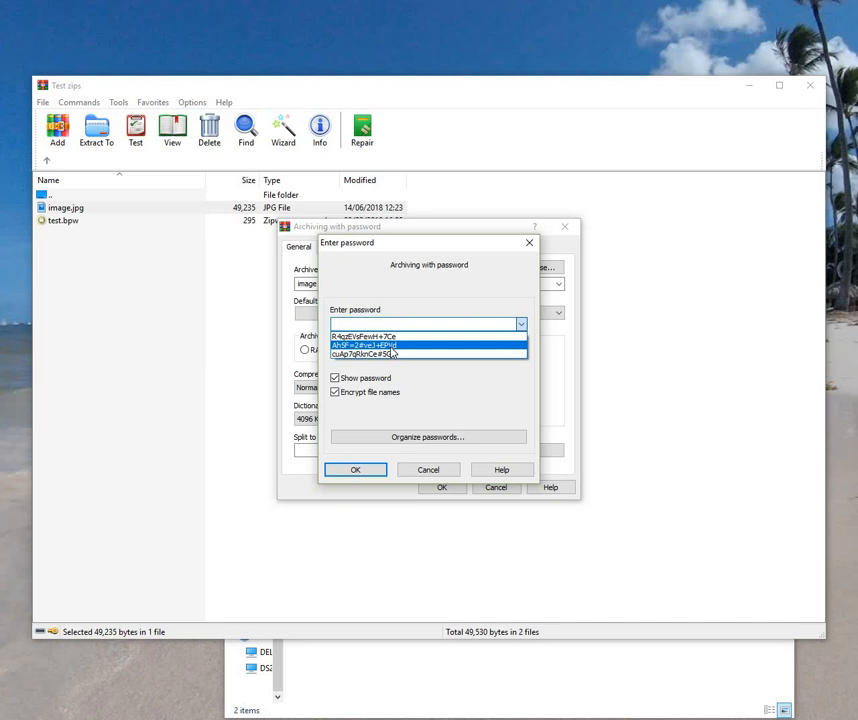
left_click(391, 346)
left_click(369, 473)
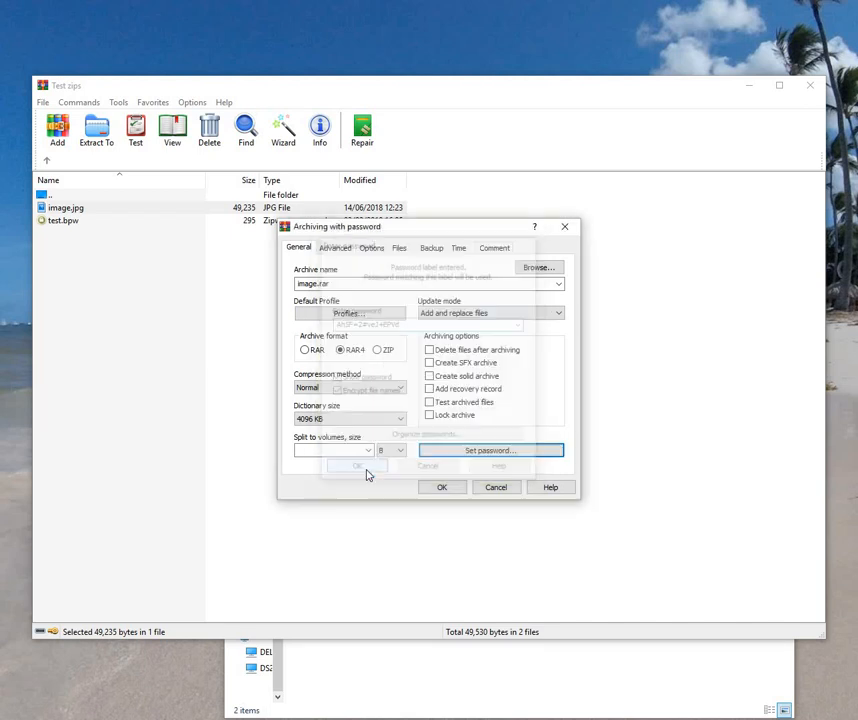
left_click(443, 488)
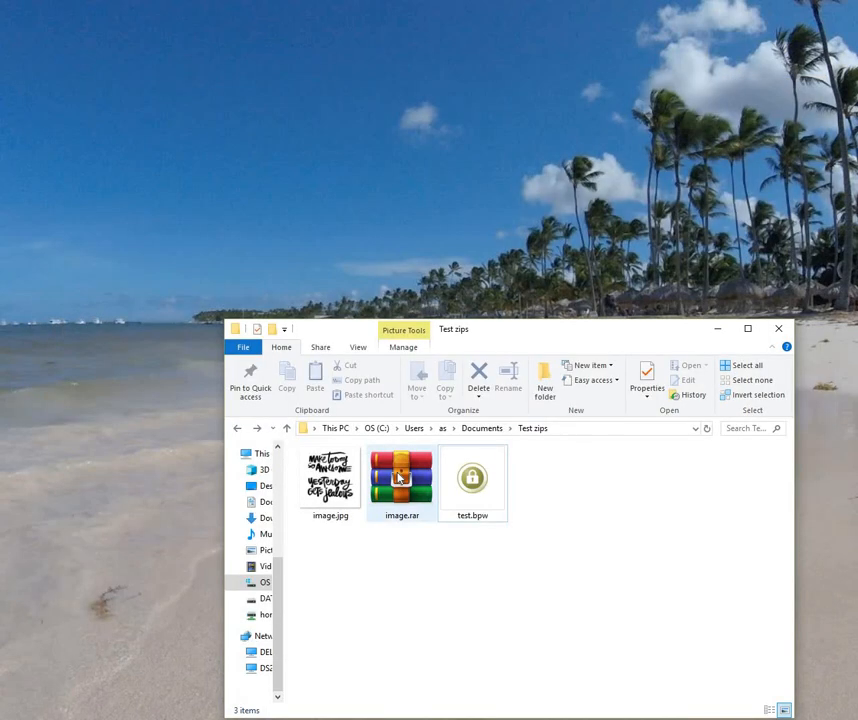
Step: Delete image.jpg so only image.rar and test.bpw remain
right_click(399, 479)
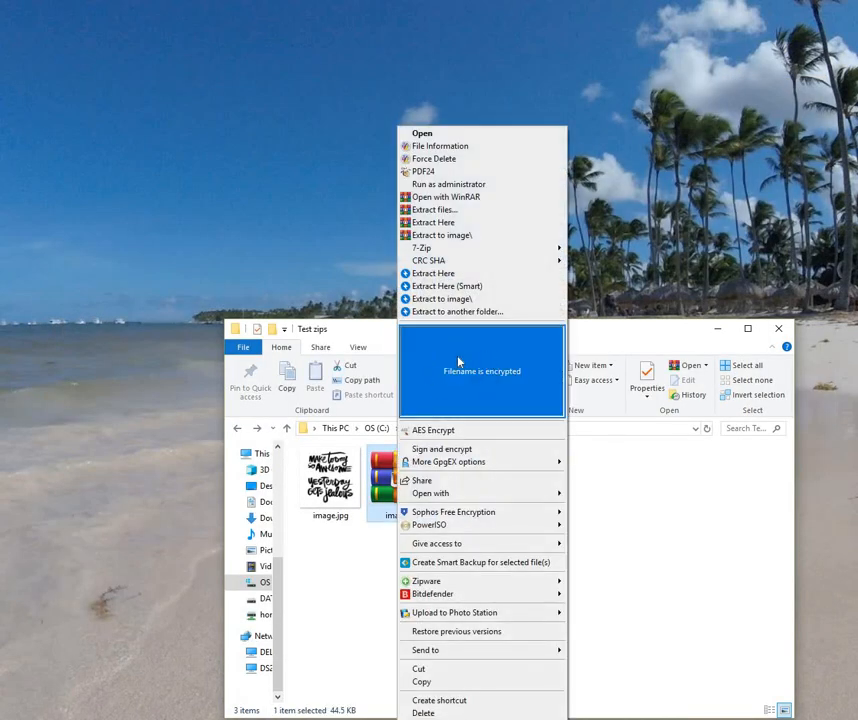
left_click(622, 540)
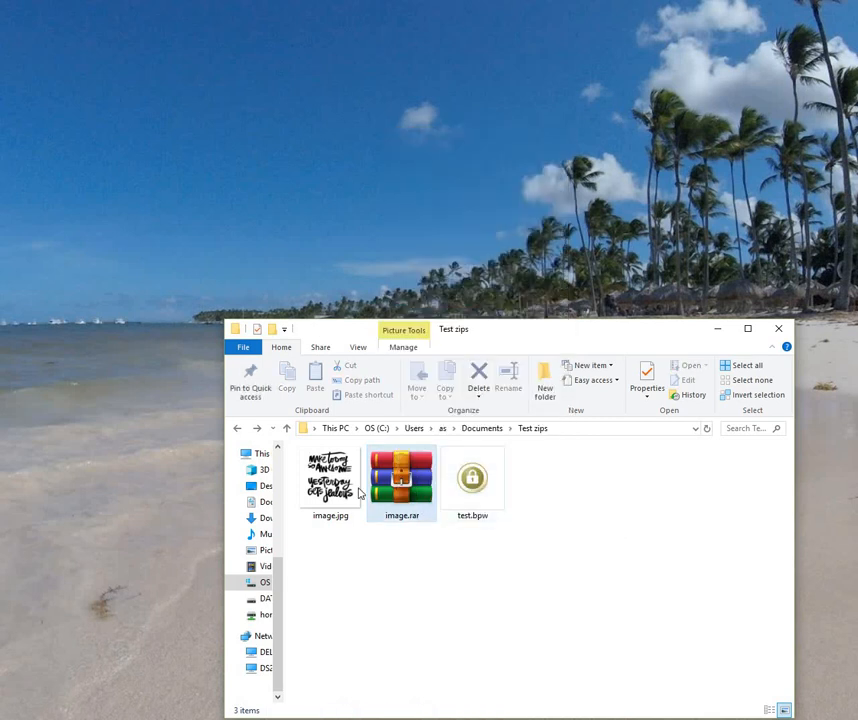
left_click(330, 480)
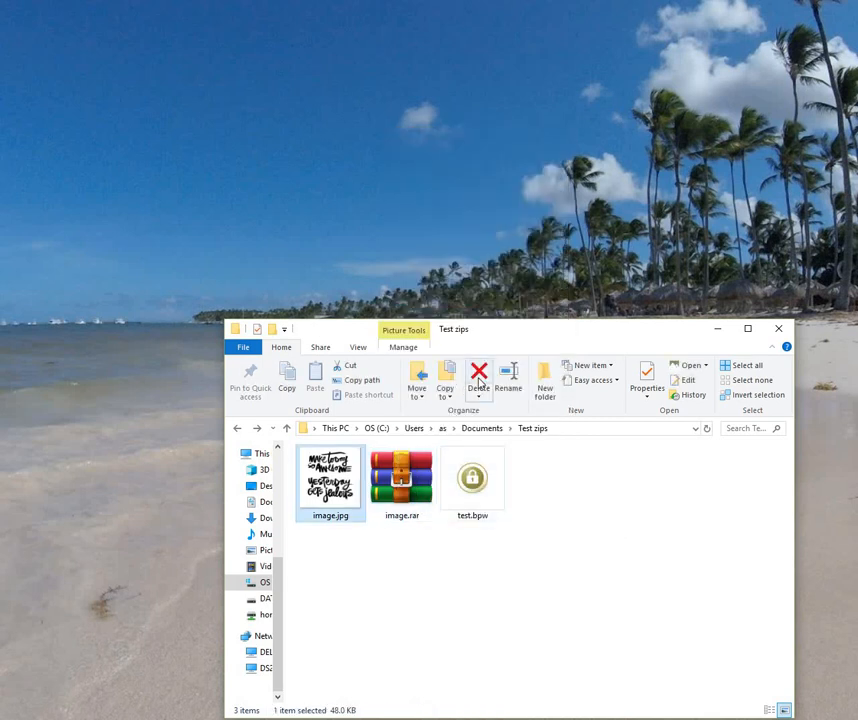
left_click(479, 383)
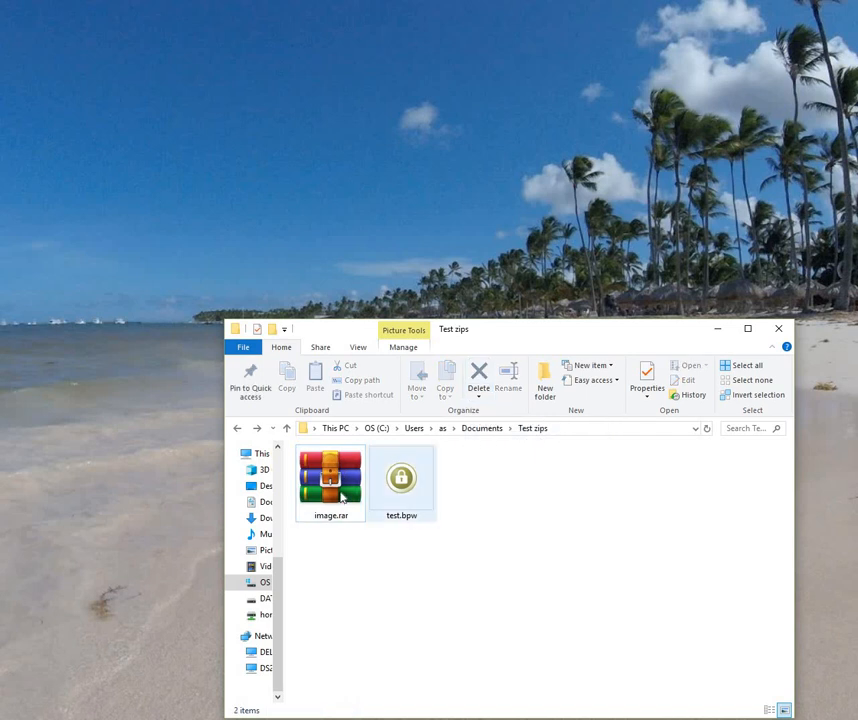
Step: Extract image.rar here using the master password and the second saved password
right_click(341, 497)
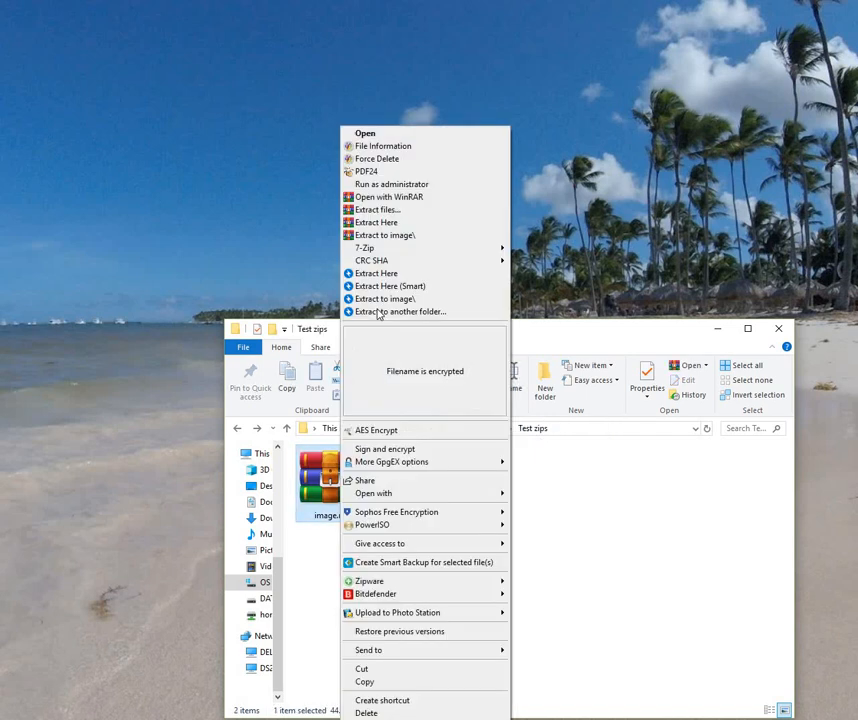
left_click(380, 224)
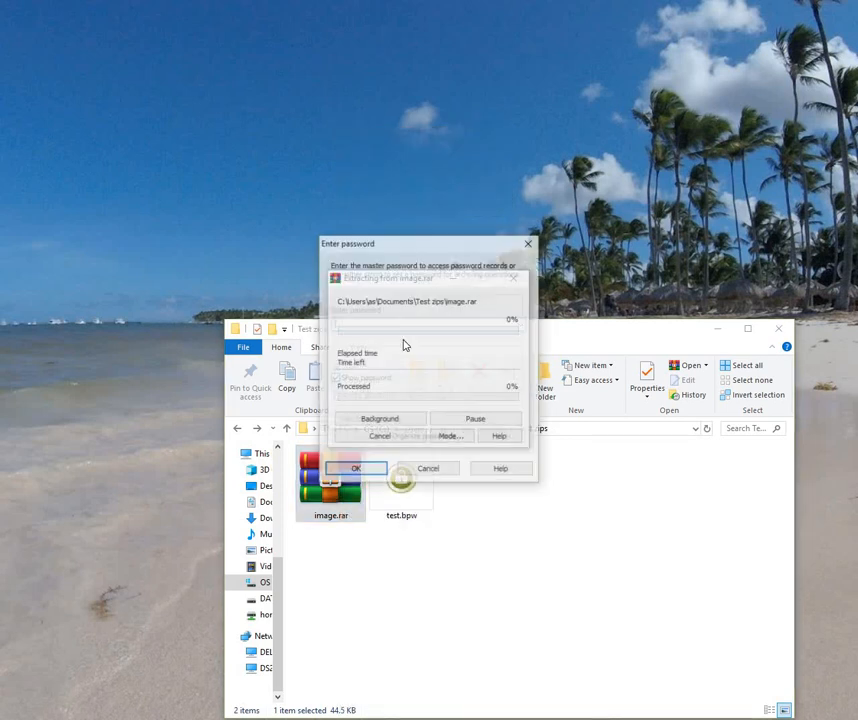
left_click(521, 326)
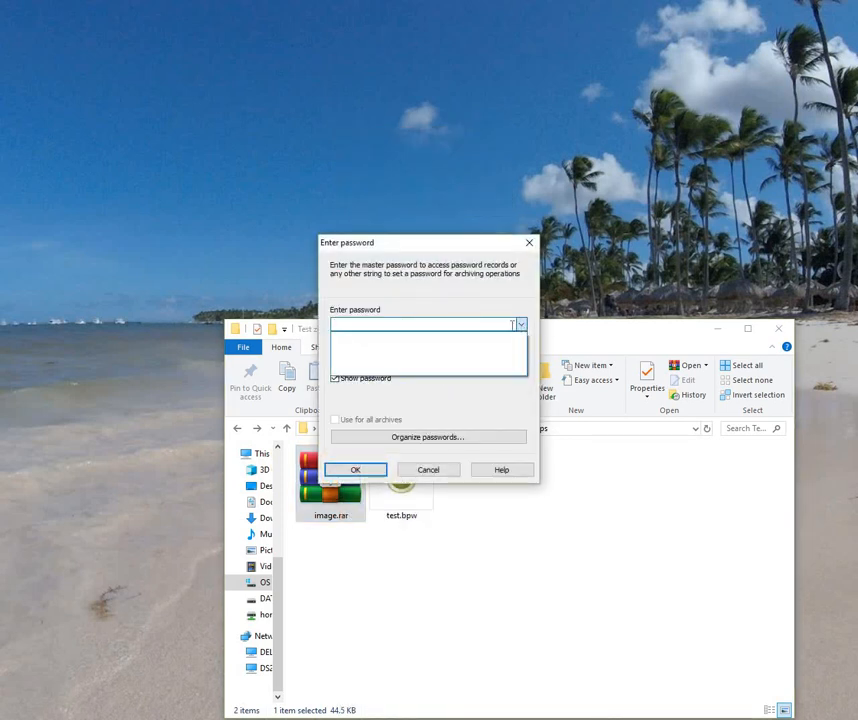
left_click(429, 324)
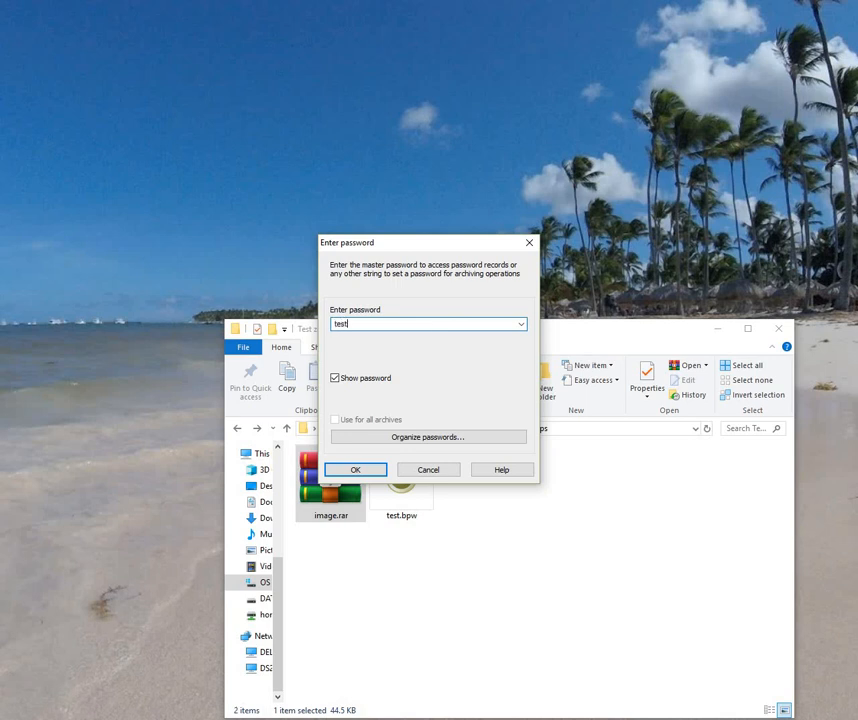
left_click(366, 476)
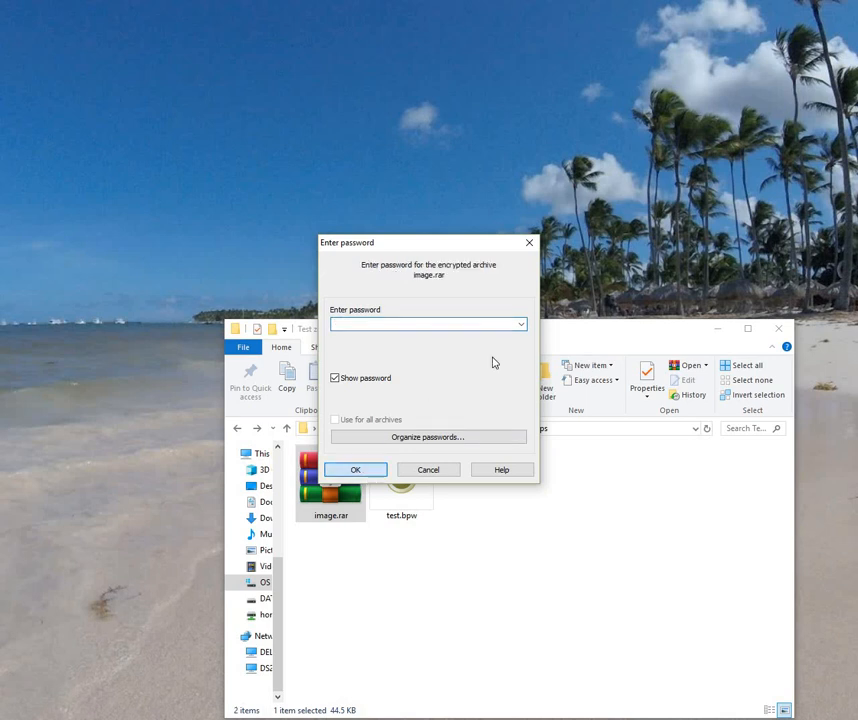
left_click(521, 326)
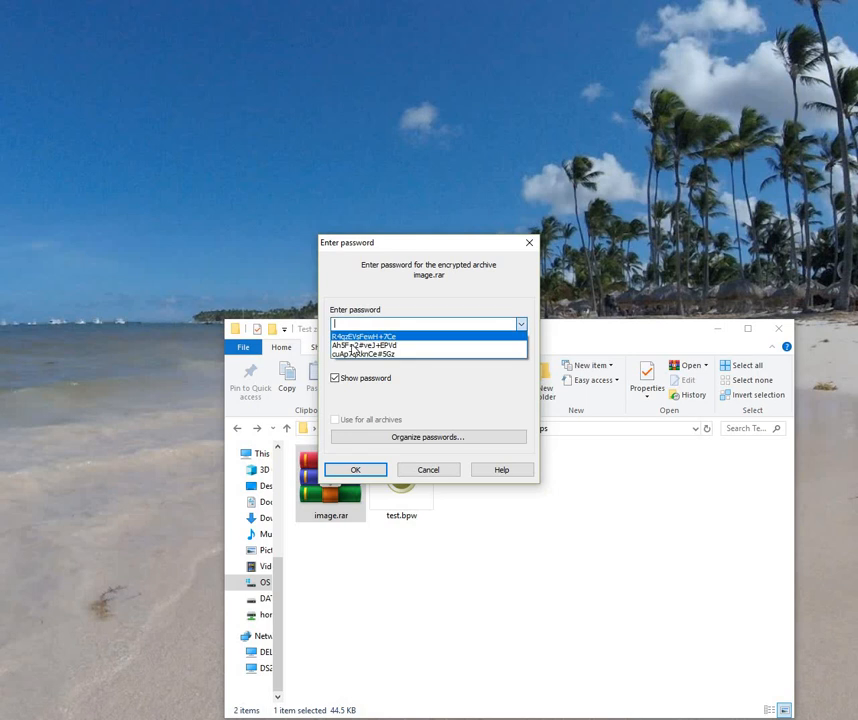
left_click(351, 346)
key("super+c")
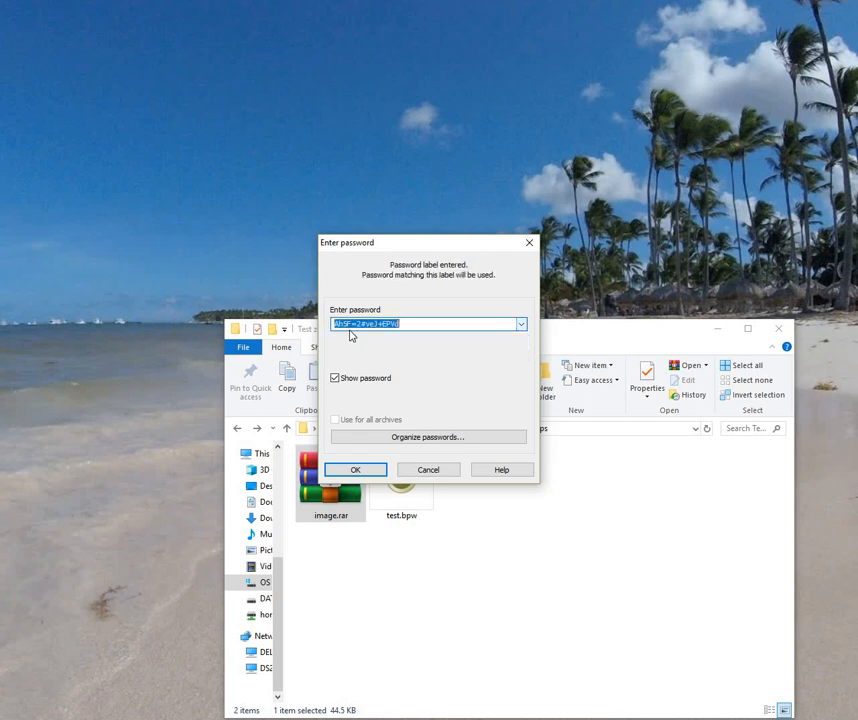
left_click(356, 470)
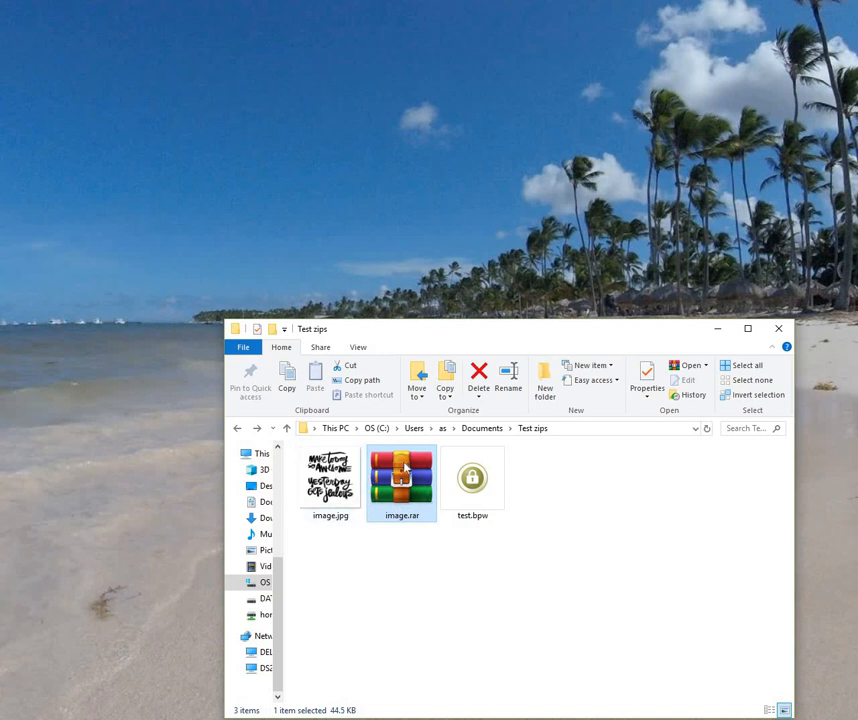
Step: Delete image.jpg and start extracting image.rar here with Bandizip's Smart extract
left_click(345, 484)
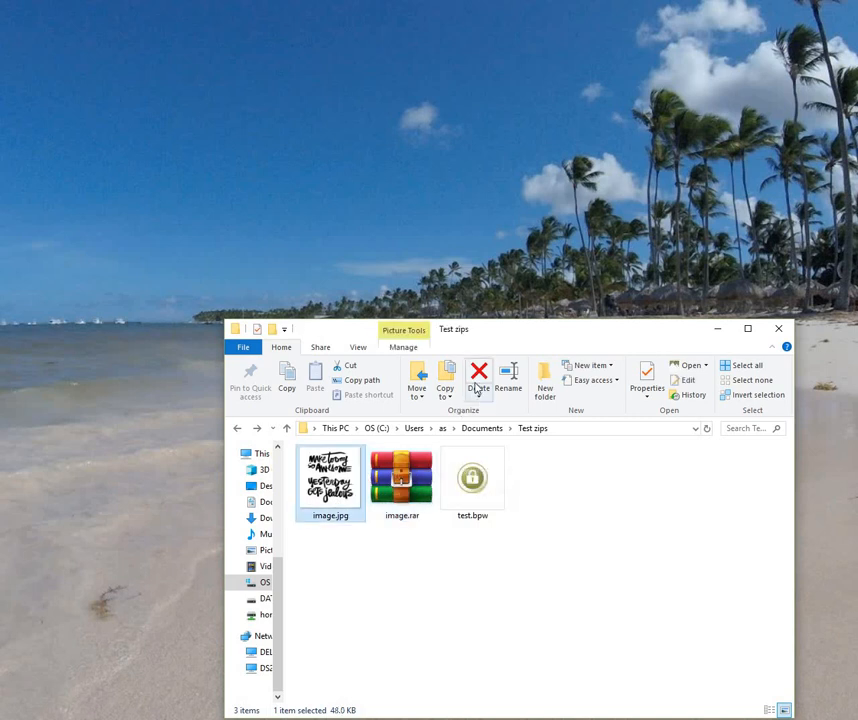
key("Delete")
right_click(320, 480)
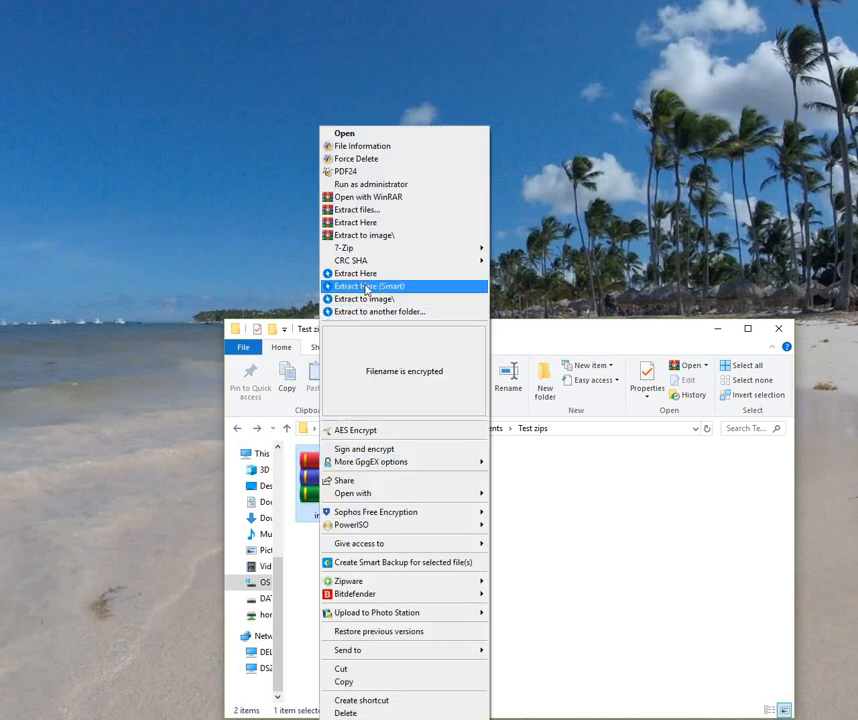
left_click(368, 287)
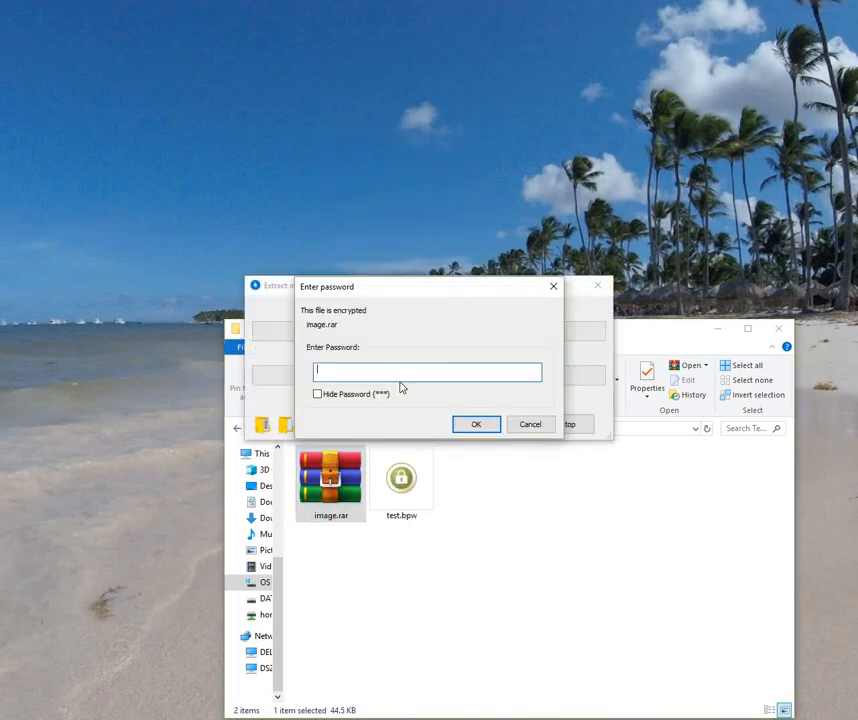
Step: Submit the pasted password, then close the incorrect-password error
right_click(398, 374)
left_click(425, 431)
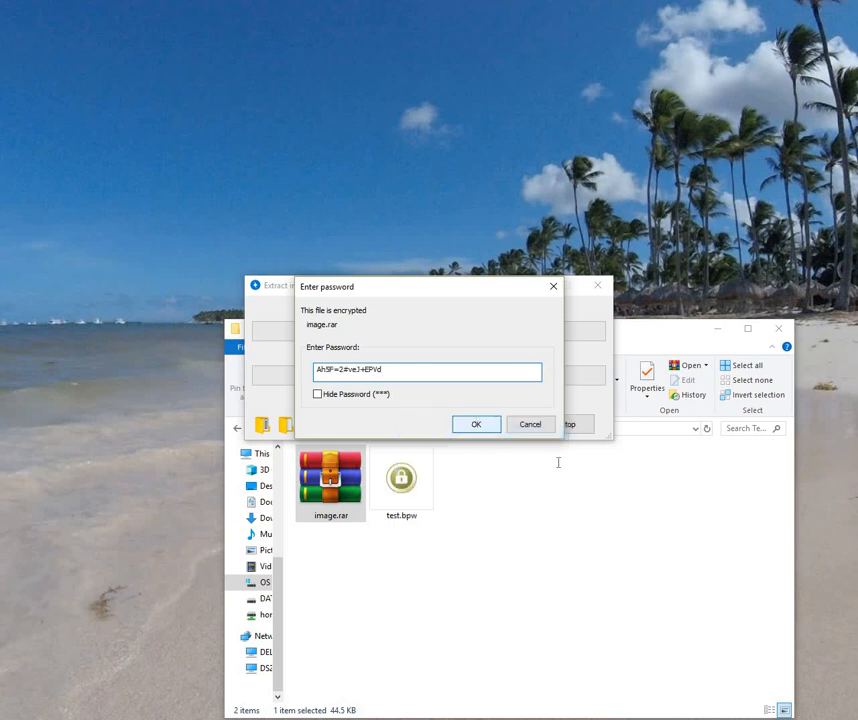
key("Return")
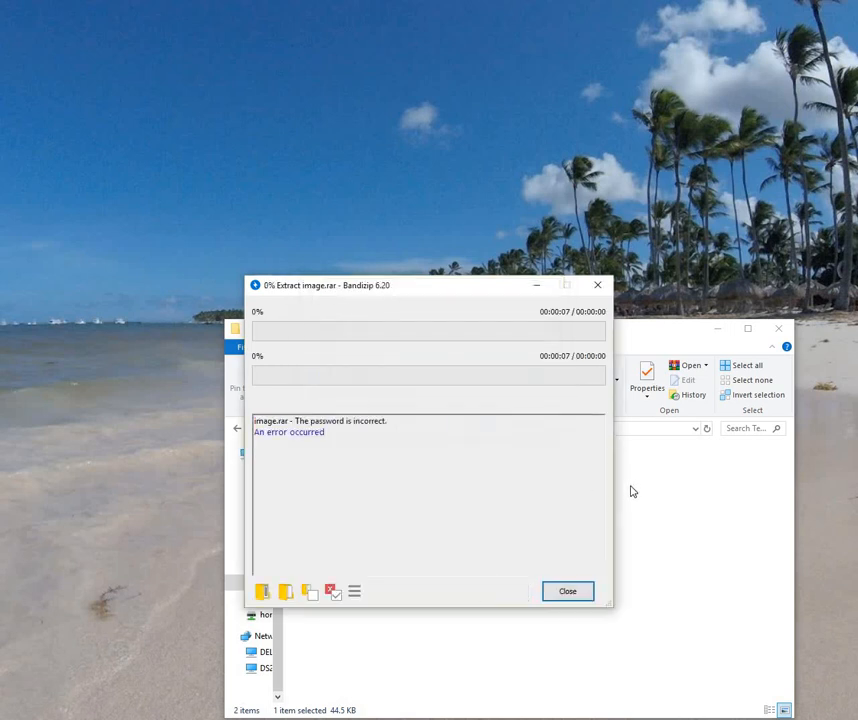
left_click(567, 592)
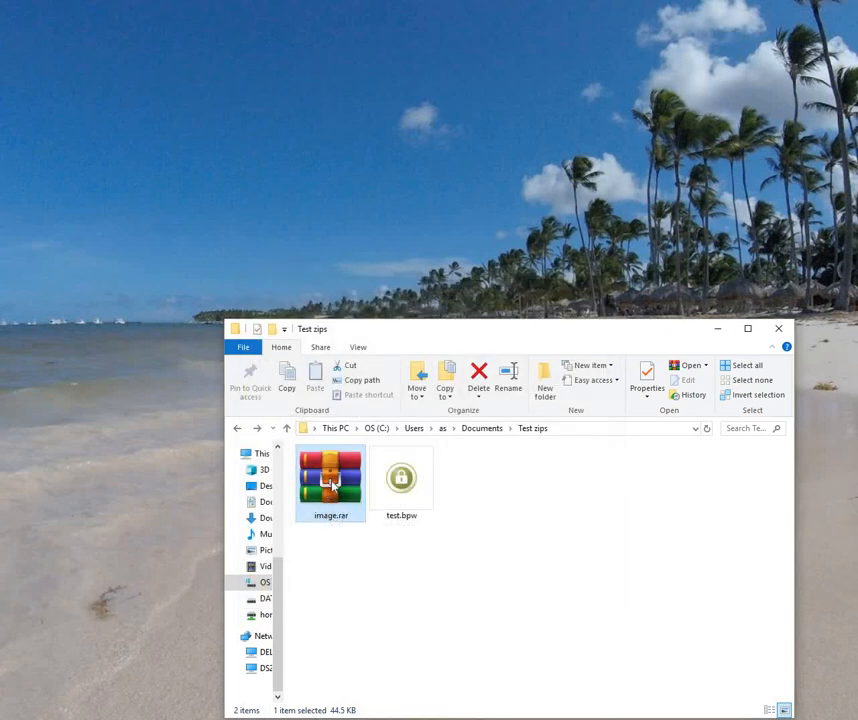
right_click(333, 485)
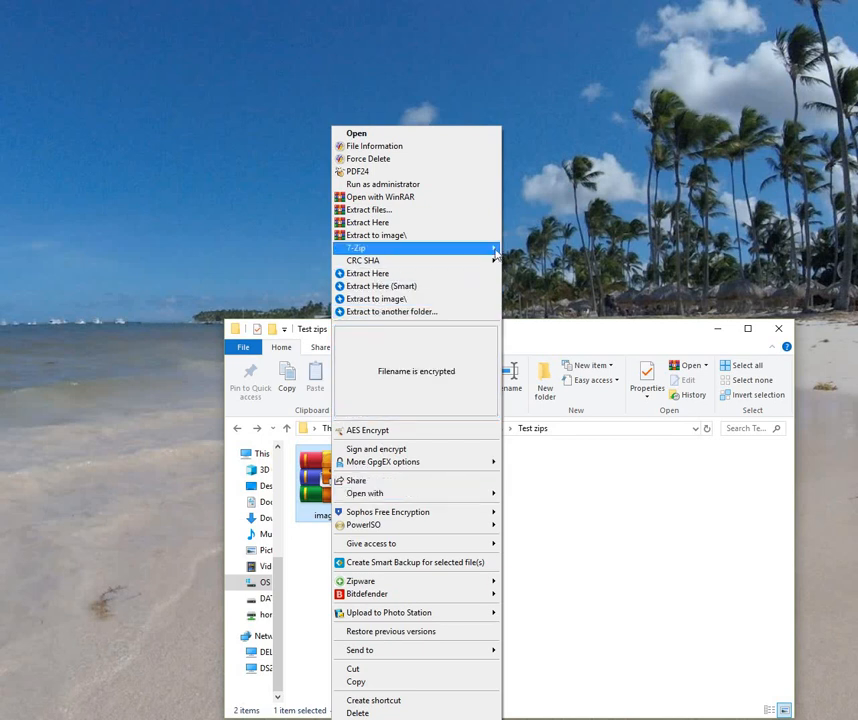
mouse_move(378, 248)
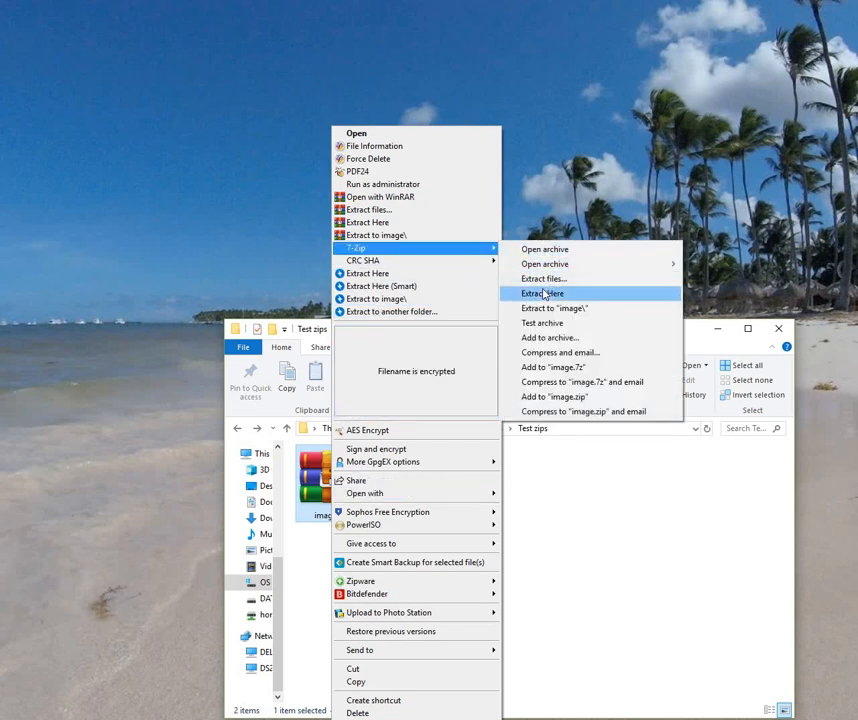
left_click(544, 292)
right_click(437, 352)
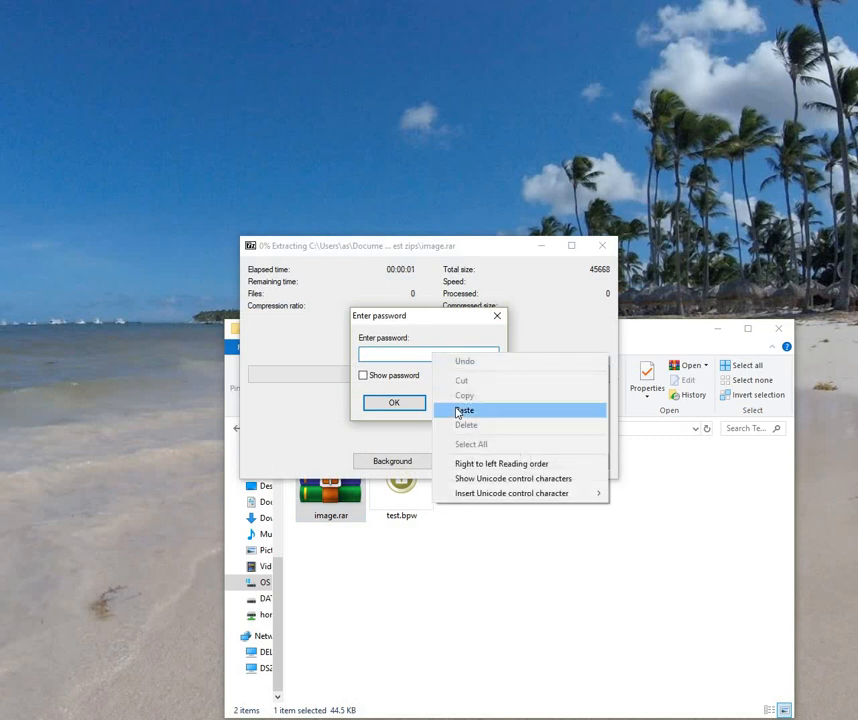
left_click(462, 409)
left_click(384, 378)
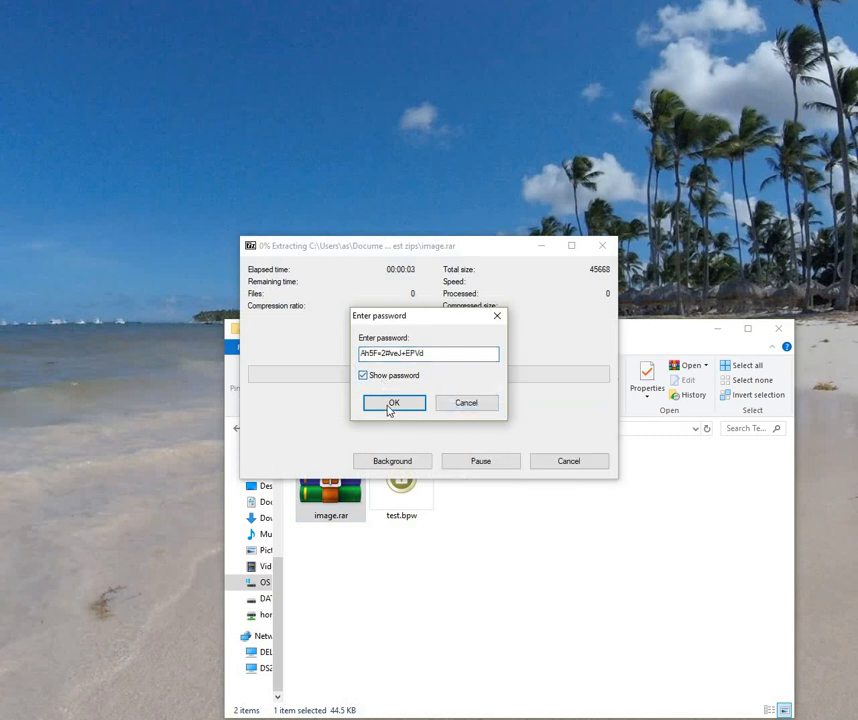
left_click(393, 405)
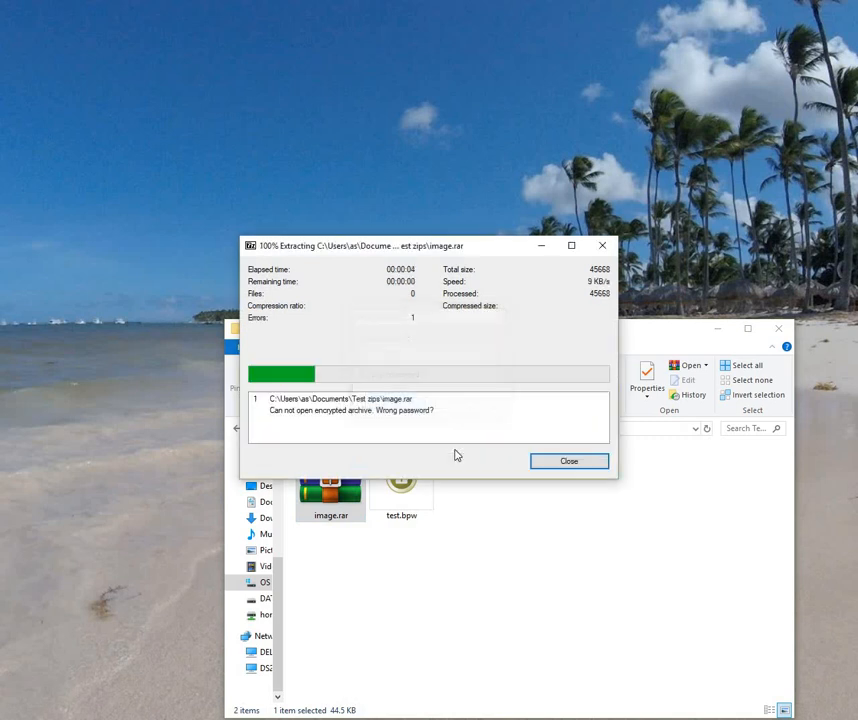
left_click(548, 463)
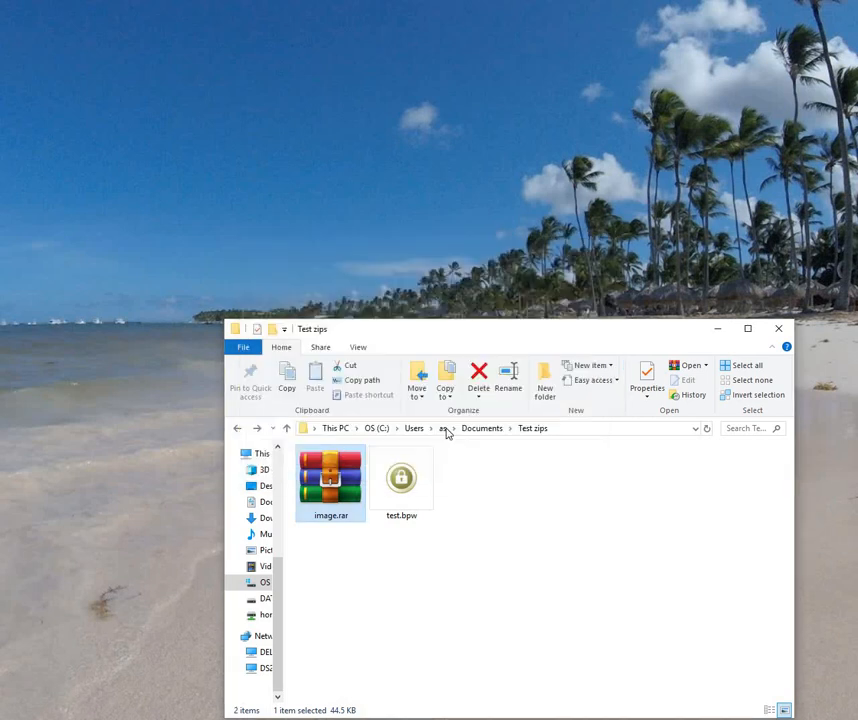
right_click(341, 482)
mouse_move(400, 581)
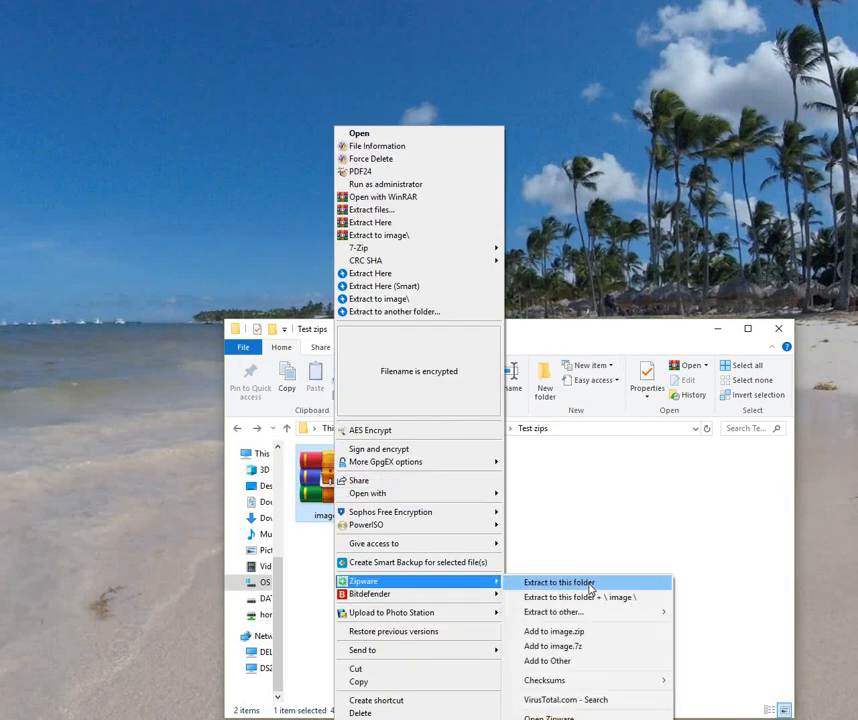
left_click(589, 585)
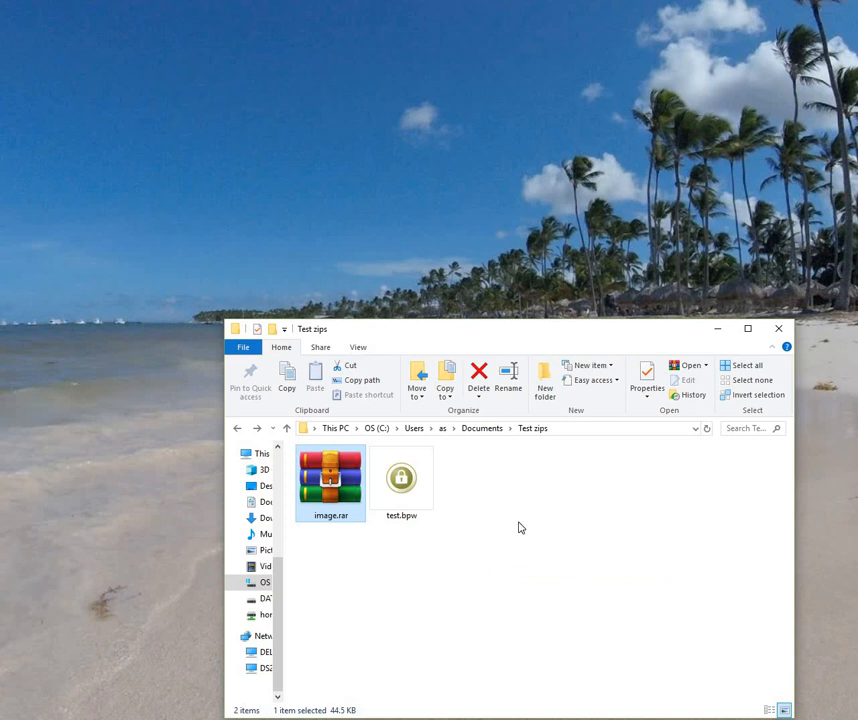
right_click(456, 357)
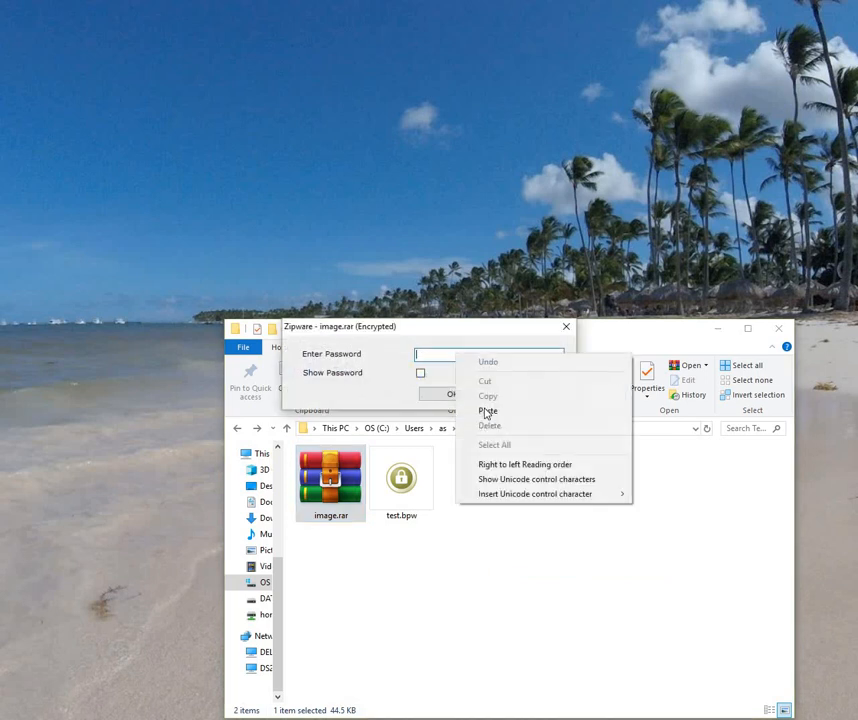
left_click(485, 409)
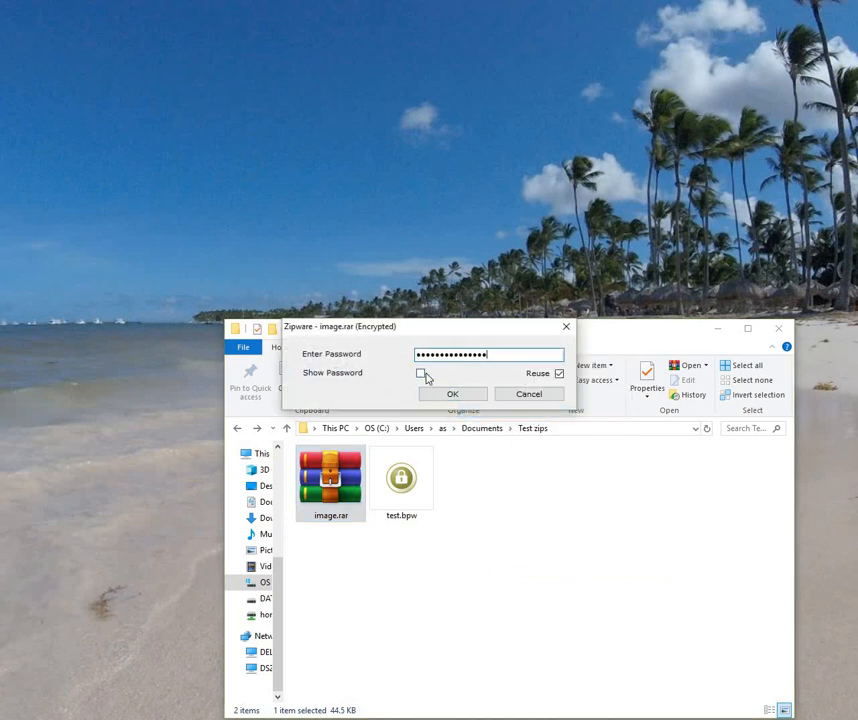
left_click(421, 375)
left_click(421, 375)
left_click(446, 394)
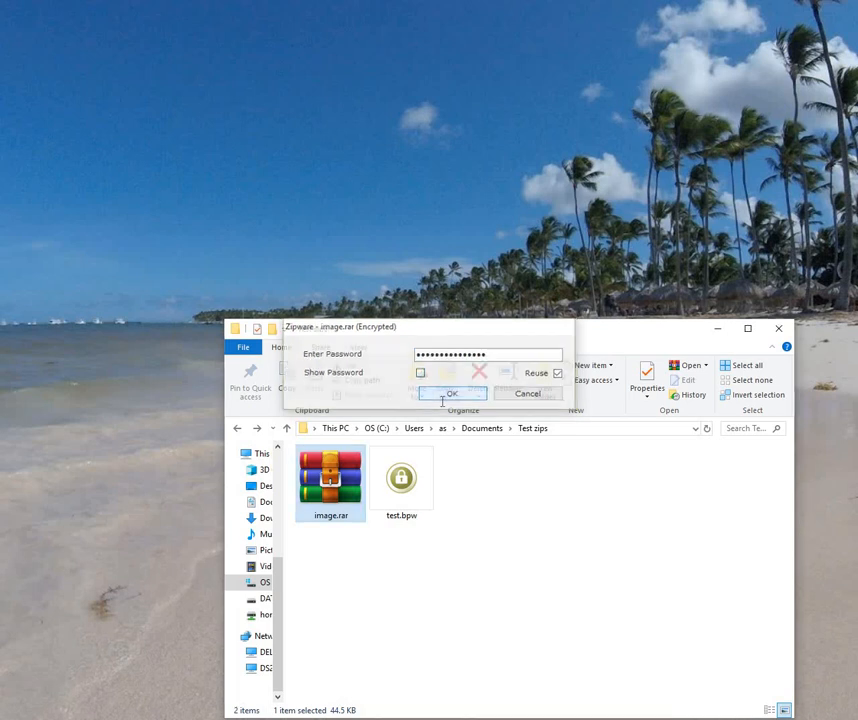
key("Return")
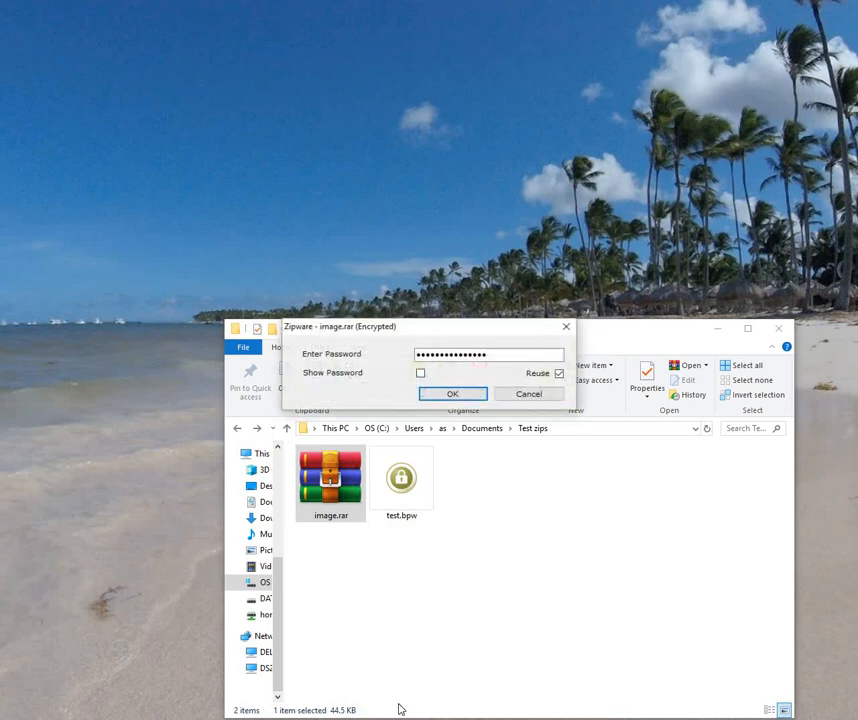
left_click(528, 395)
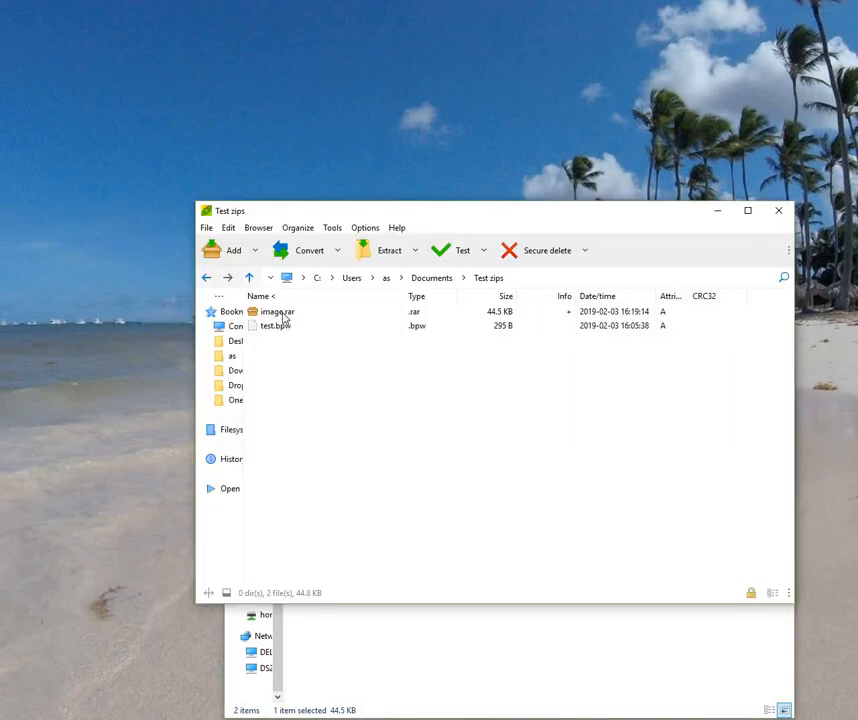
Step: Convert image.rar to an encrypted image.7z with the stored password, declining the password retry
left_click(284, 314)
left_click(299, 252)
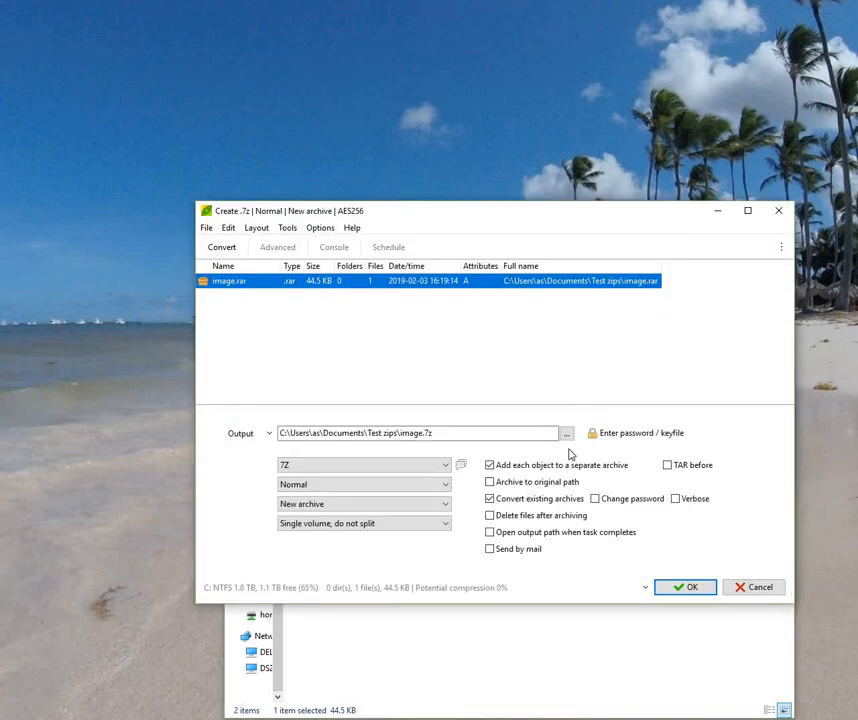
left_click(628, 437)
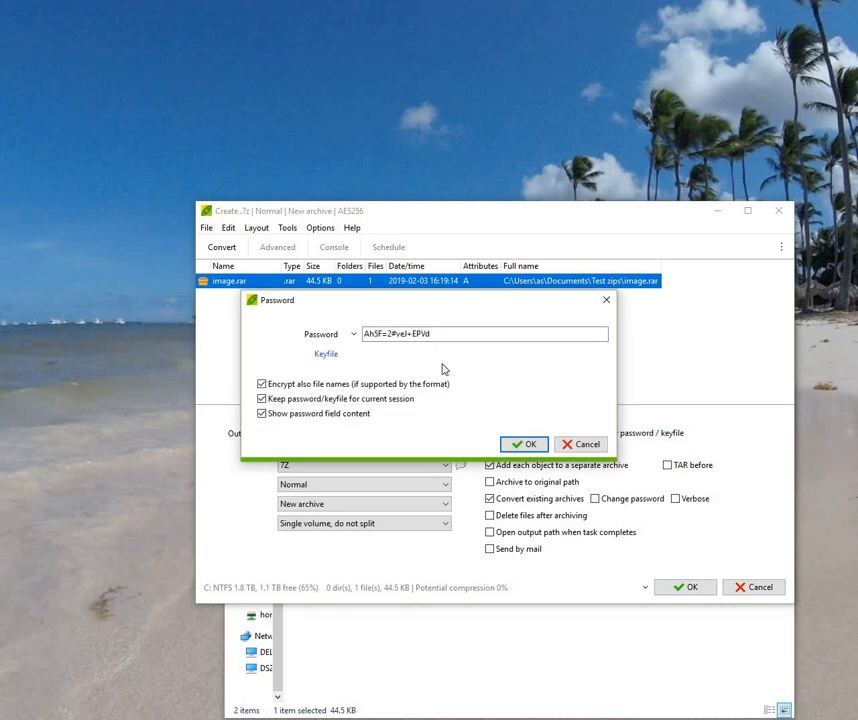
left_click(515, 443)
left_click(680, 587)
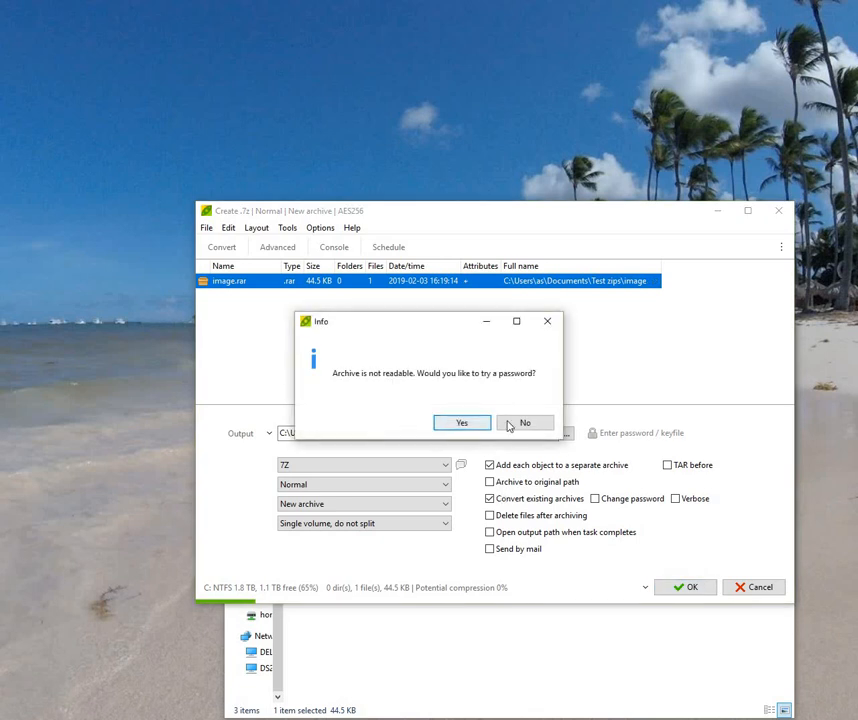
left_click(528, 428)
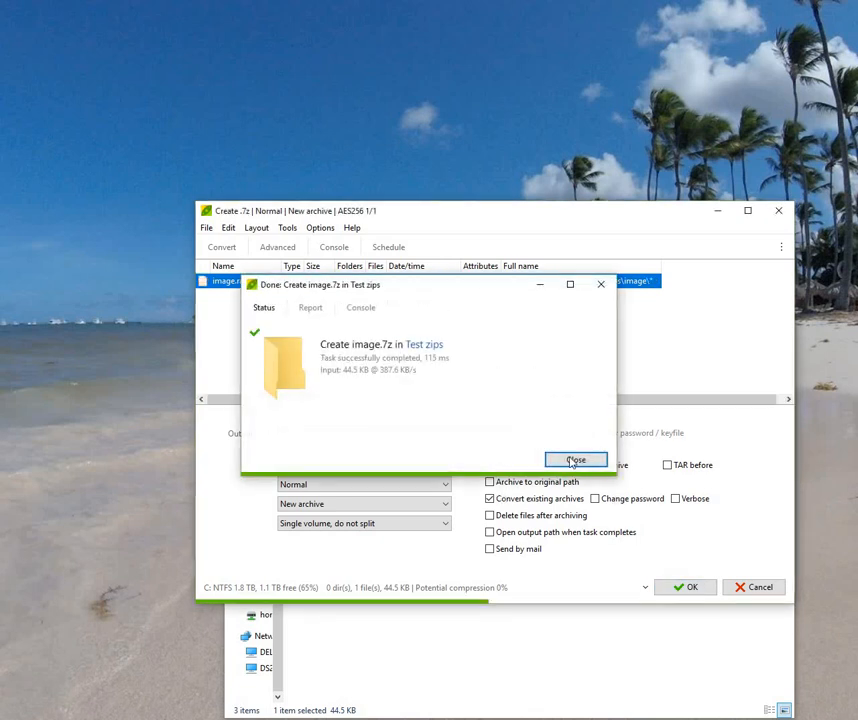
left_click(573, 460)
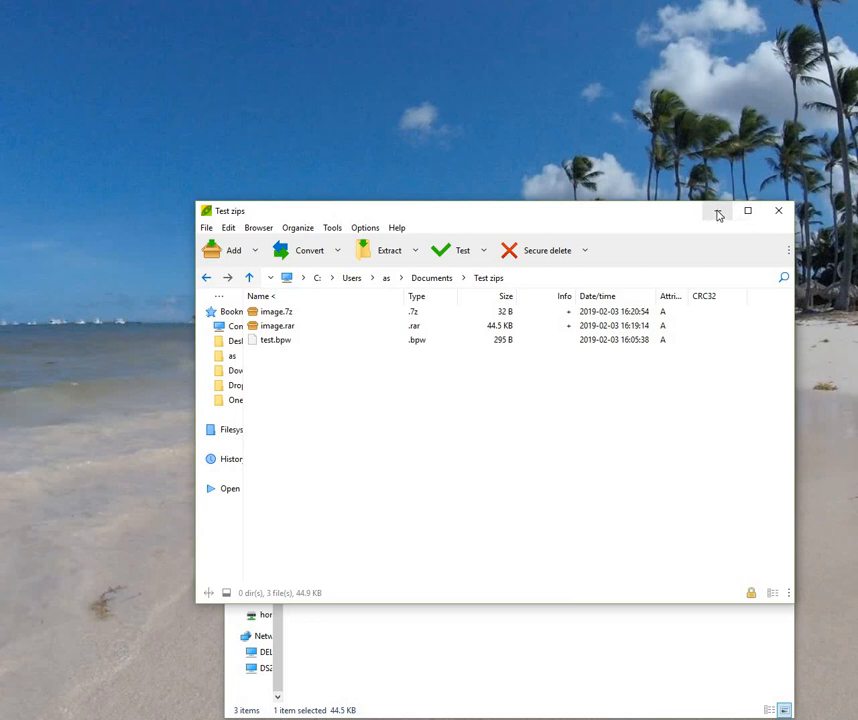
Step: Delete the 32 B image.7z from the Test zips folder
left_click(548, 643)
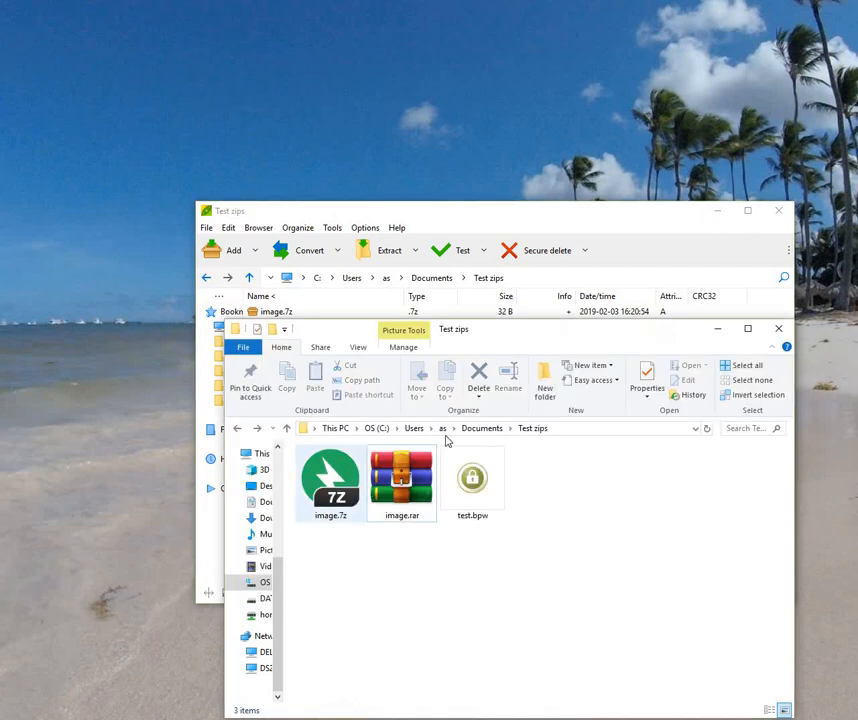
left_click(330, 483)
left_click(479, 395)
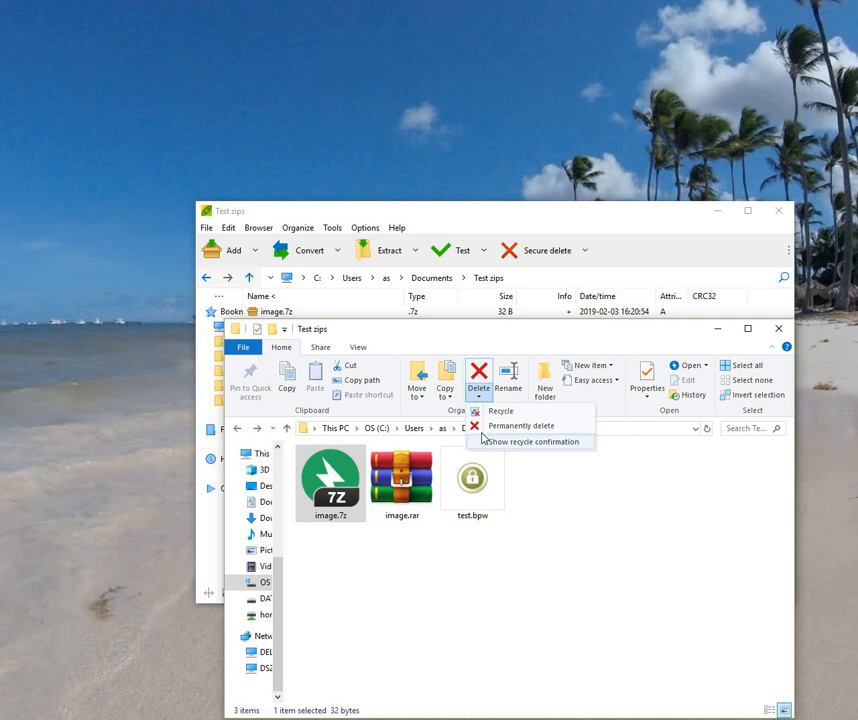
left_click(500, 411)
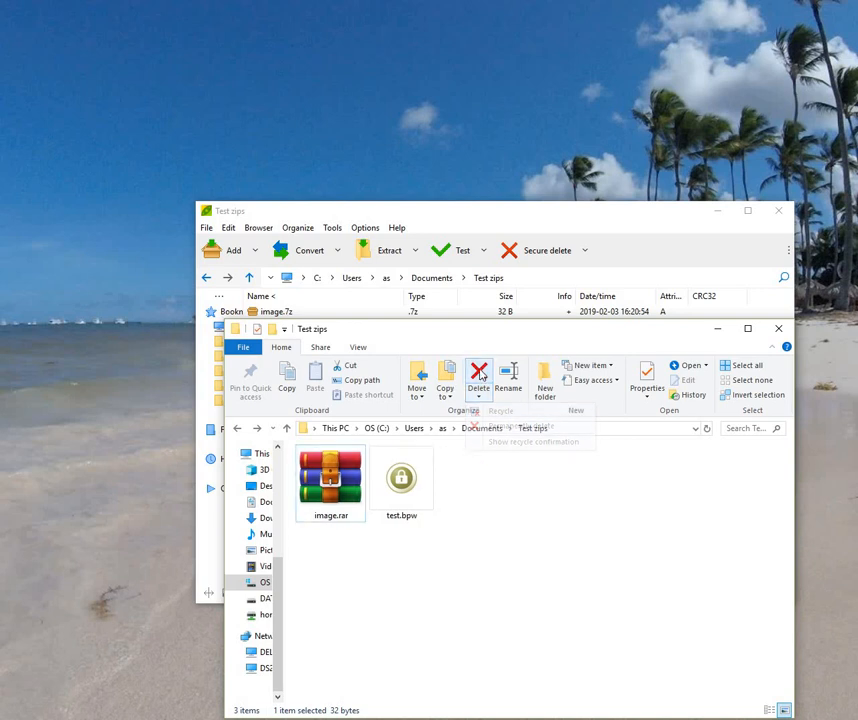
left_click(328, 478)
Step: Start WinRAR's Extract Here on image.rar and accept the master password
right_click(328, 478)
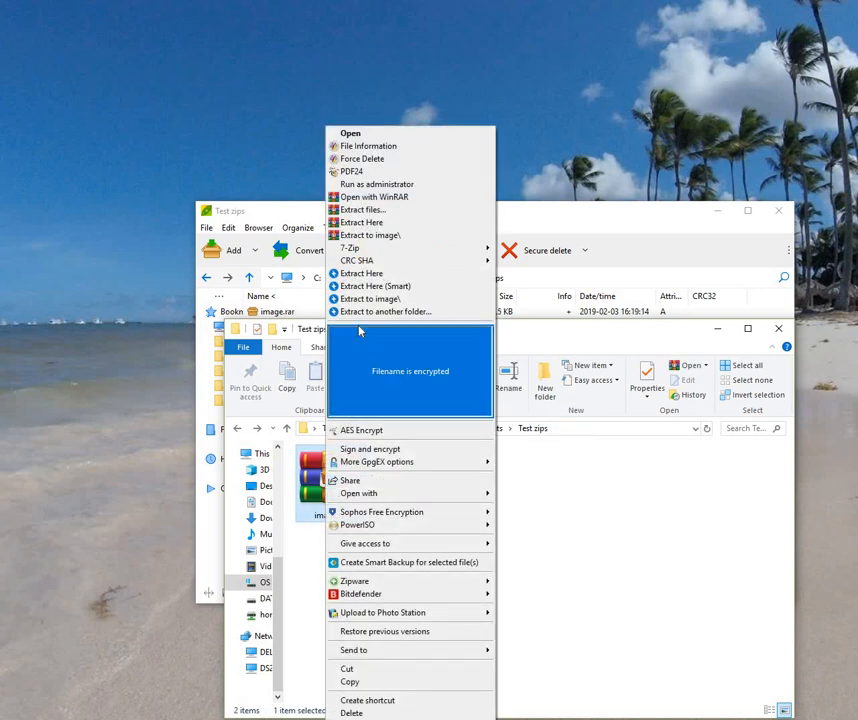
left_click(385, 224)
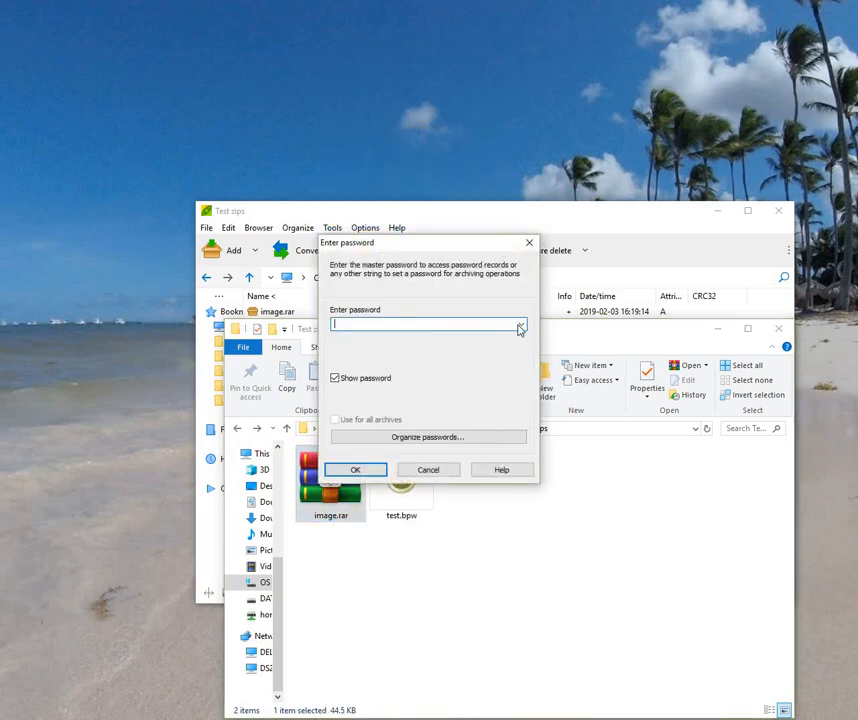
left_click(520, 325)
left_click(452, 323)
left_click(368, 474)
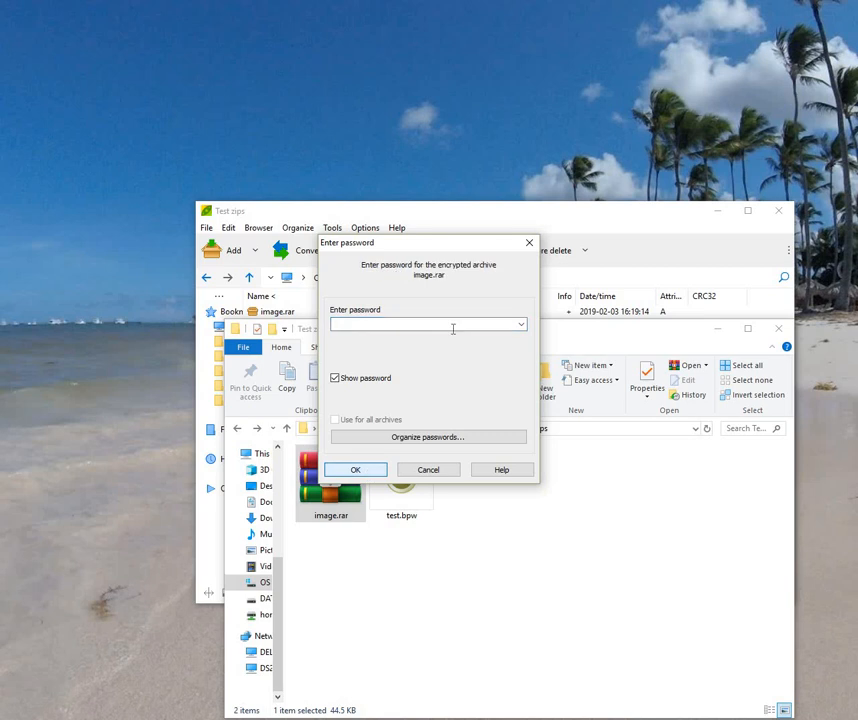
Step: Extract with the second saved password, then delete image.rar and minimize the folder window
left_click(520, 325)
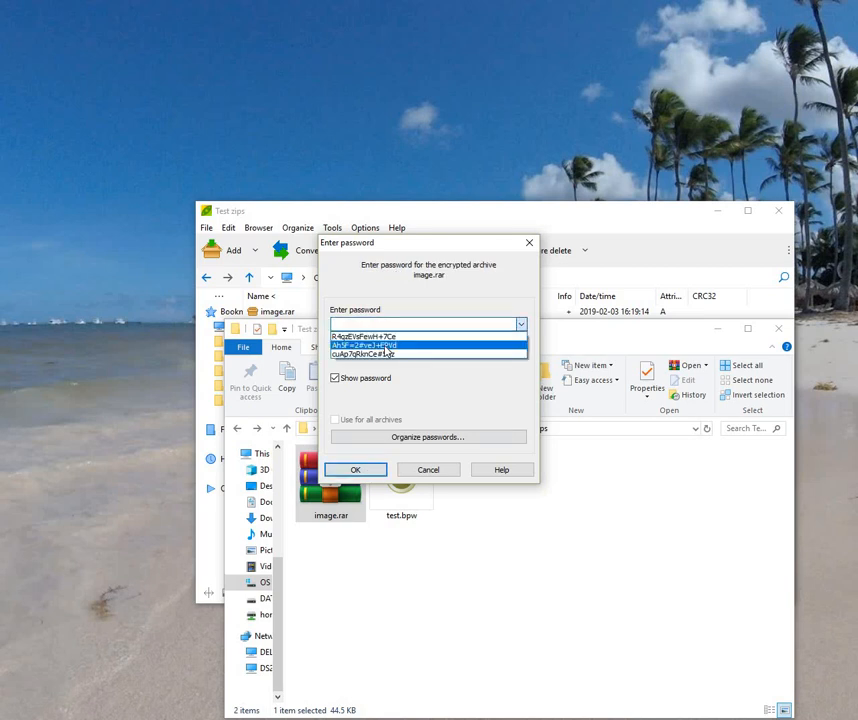
left_click(387, 348)
left_click(371, 473)
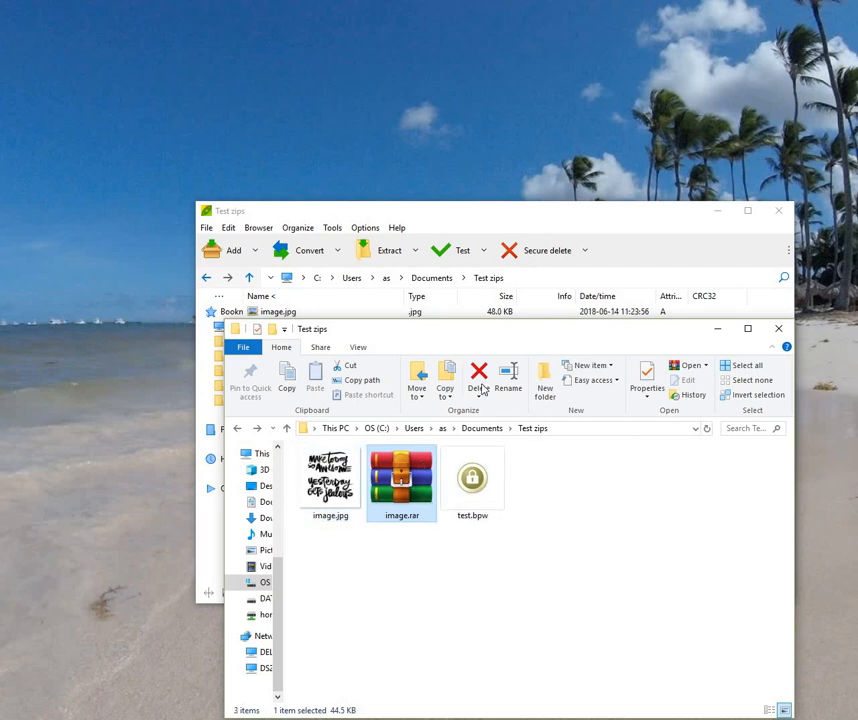
left_click(481, 376)
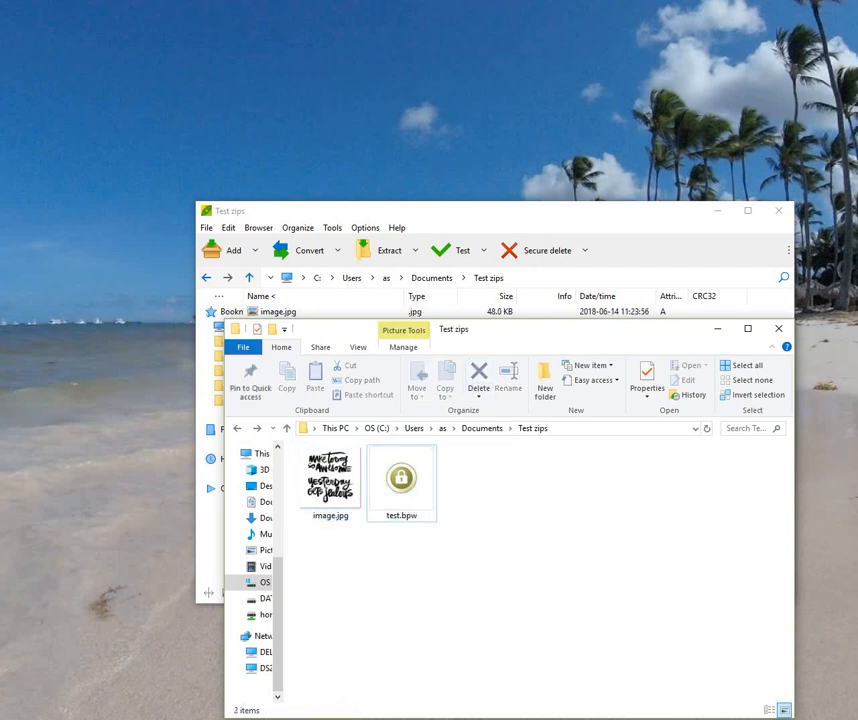
left_click(250, 718)
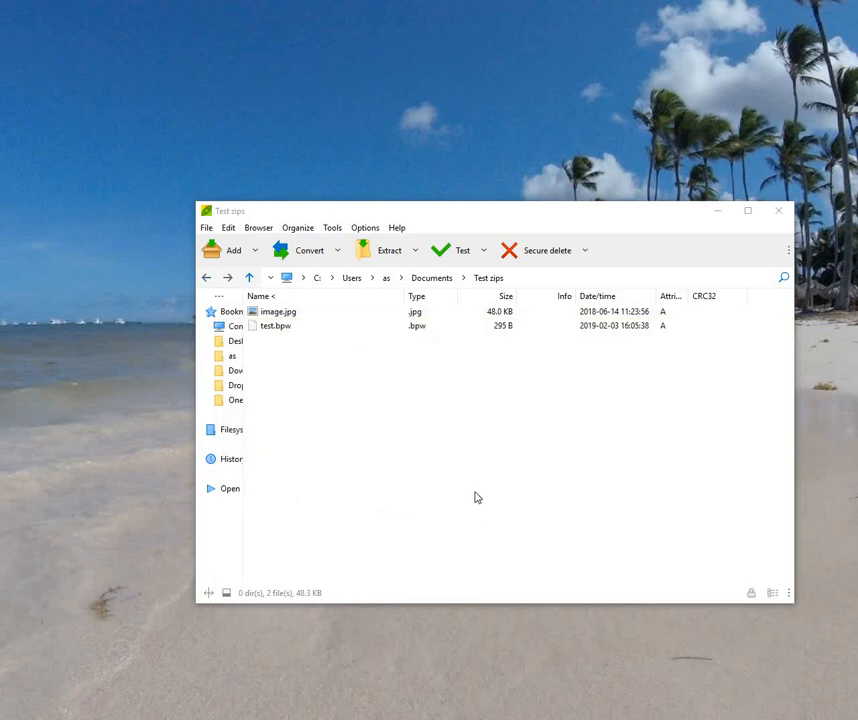
Step: Open Tools > Create random password / keyfile and generate letters-and-numbers-only passwords
left_click(333, 229)
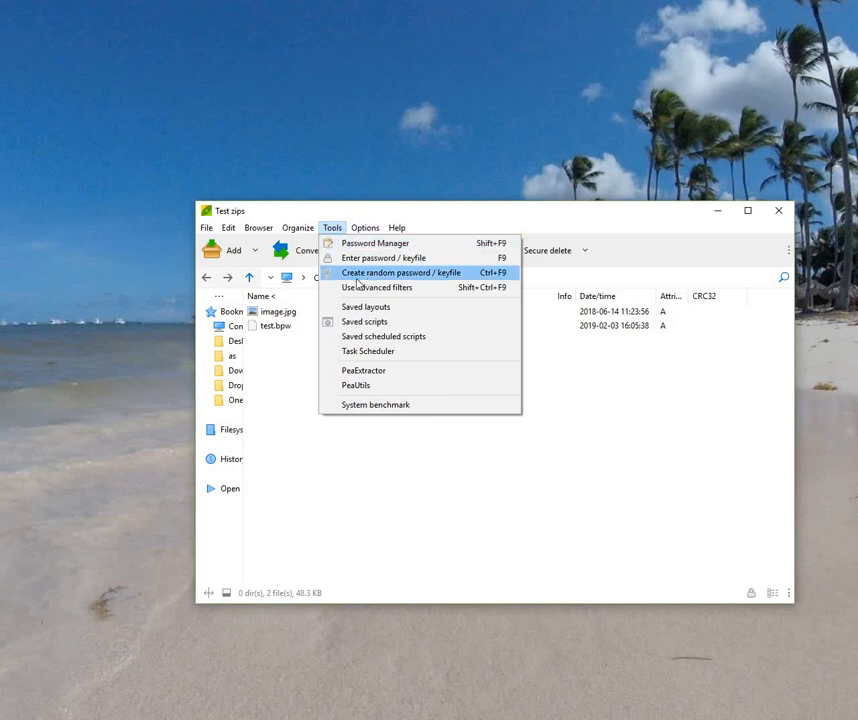
left_click(414, 272)
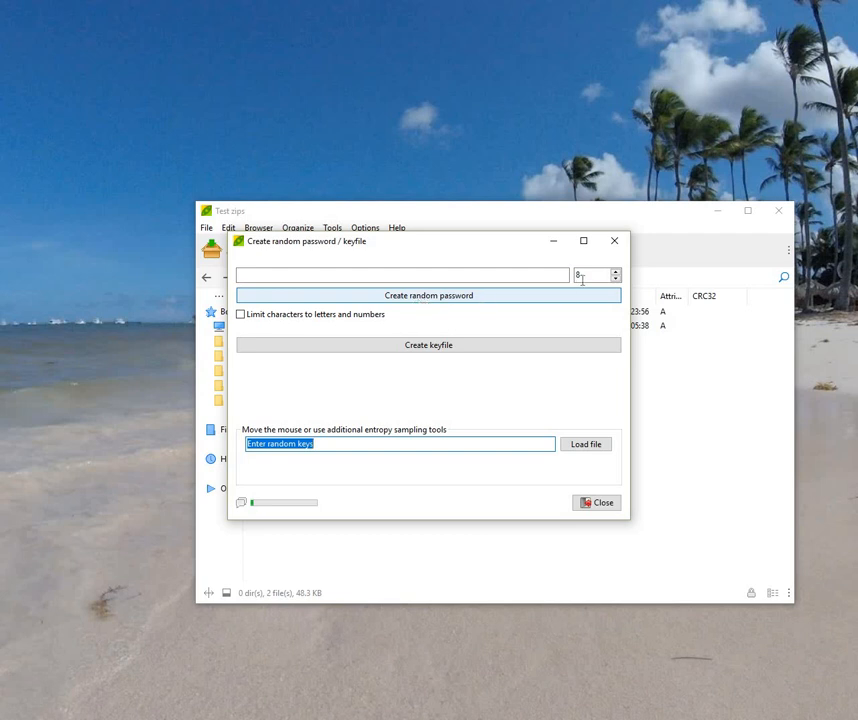
left_click(448, 303)
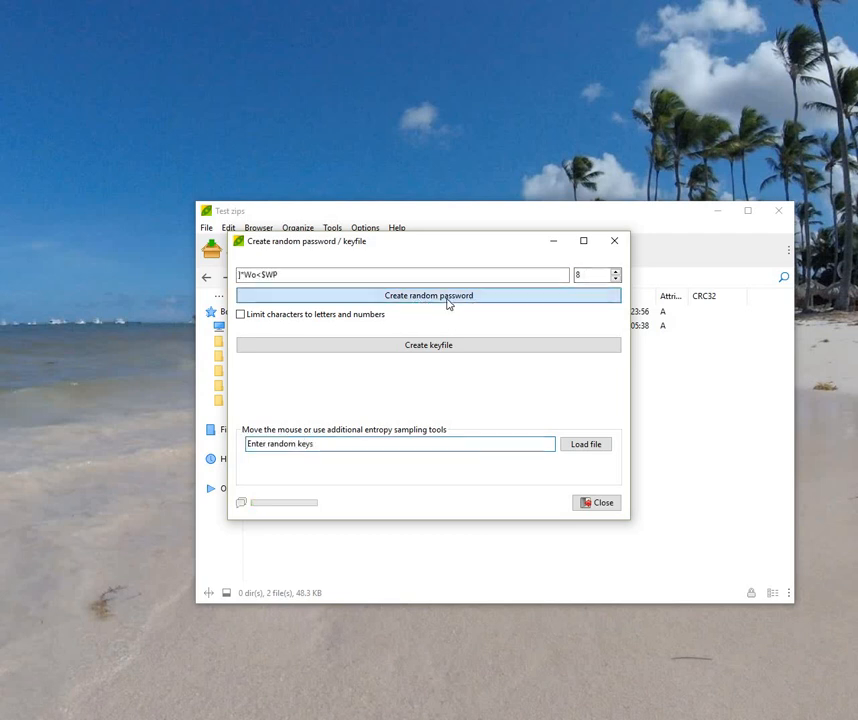
left_click(241, 315)
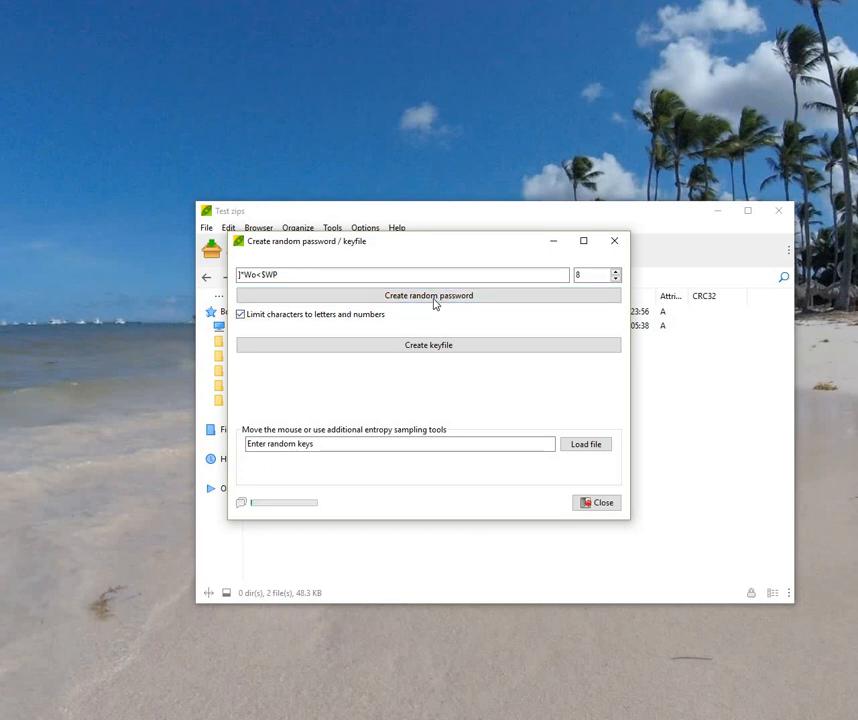
left_click(435, 302)
left_click(435, 302)
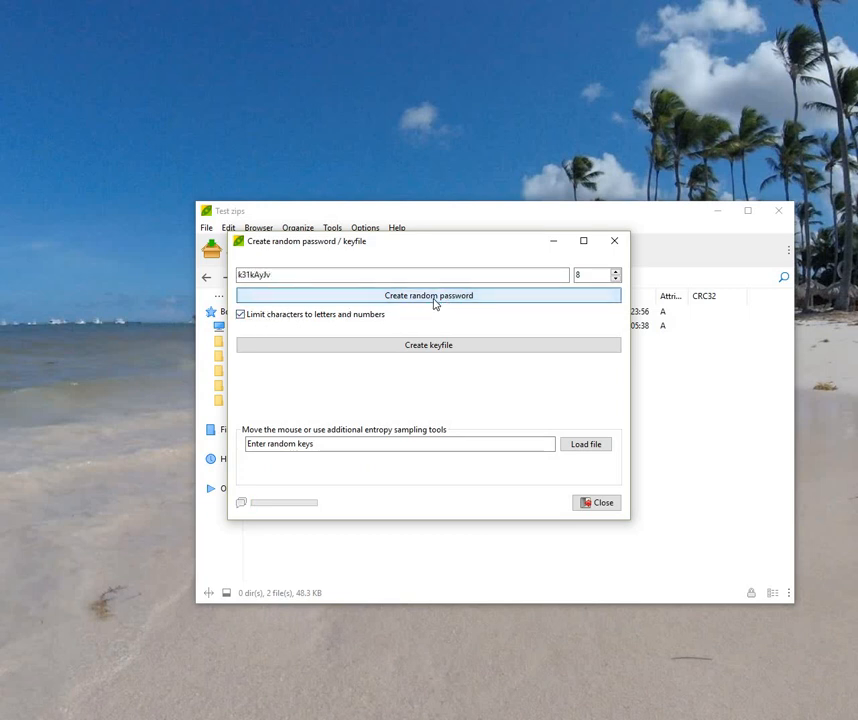
Step: Set the length to 15 and generate a 15-character password that includes symbols
left_click_drag(590, 277, 559, 280)
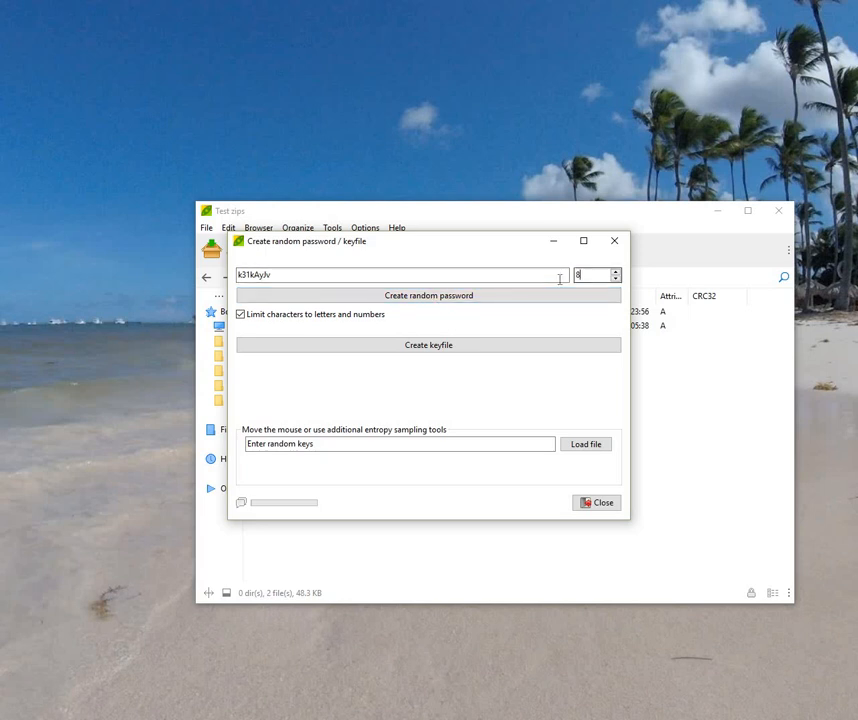
type("15")
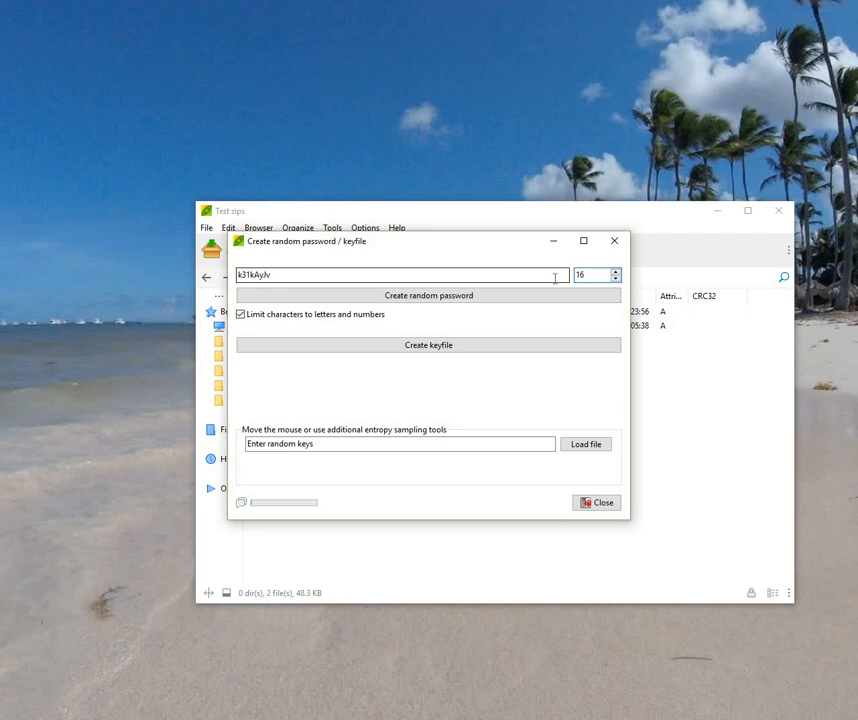
left_click(467, 296)
left_click(241, 316)
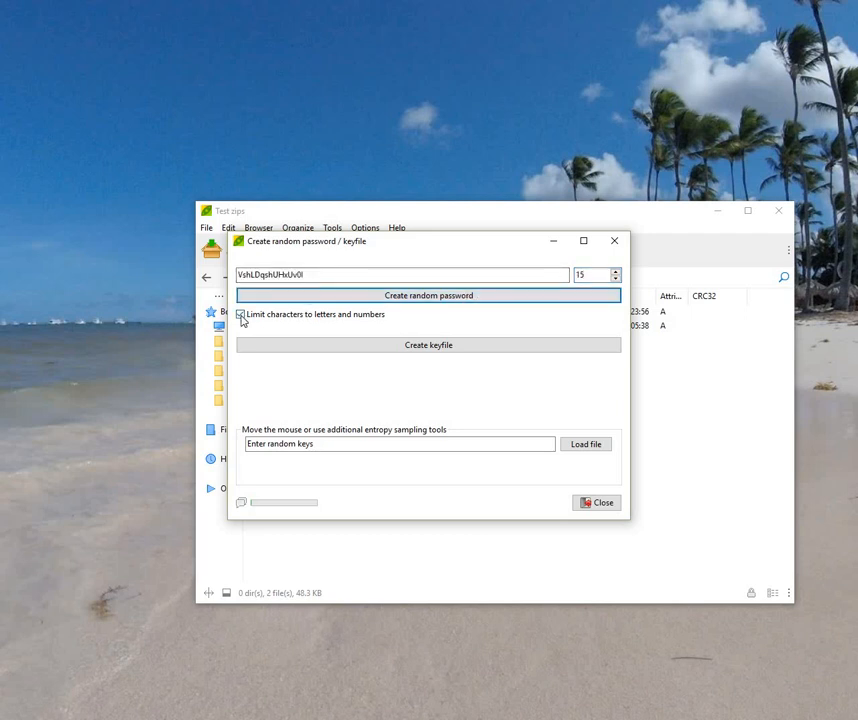
left_click(411, 300)
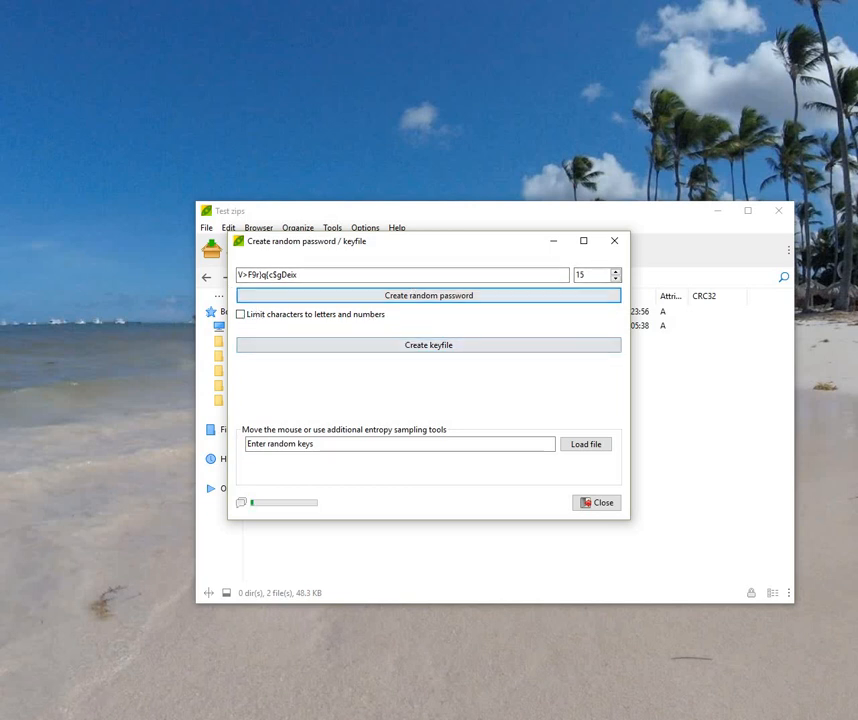
left_click(349, 564)
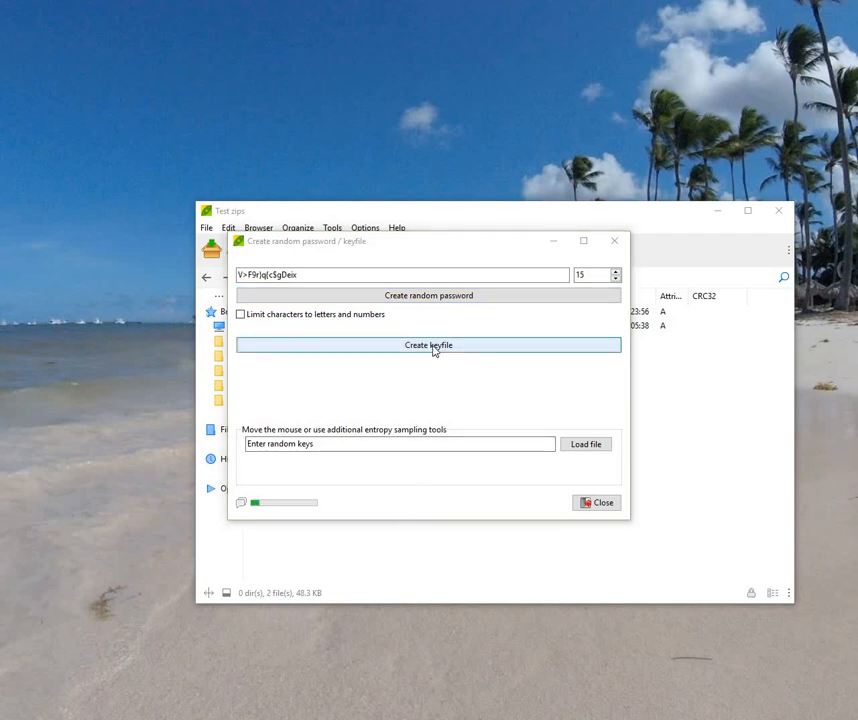
Step: Create a random keyfile and save it as TestKeyFile in the pz folder
left_click(434, 347)
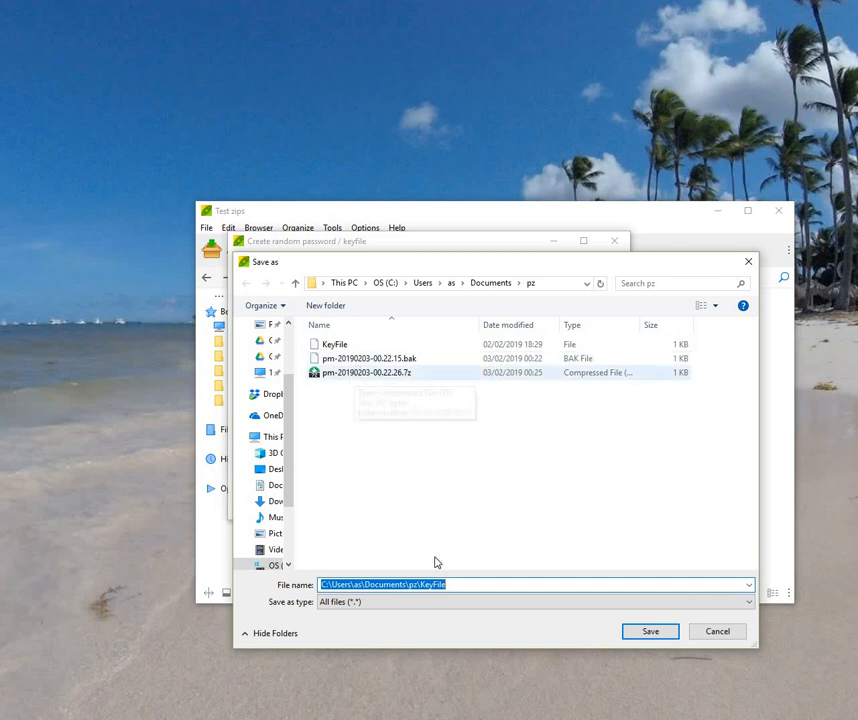
left_click(454, 584)
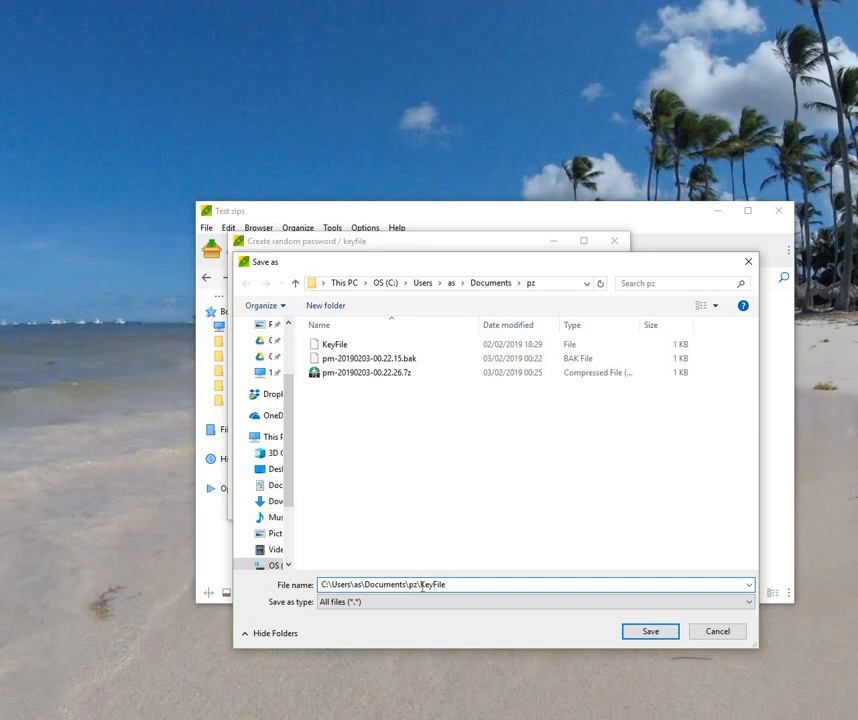
left_click(425, 585)
type("Test")
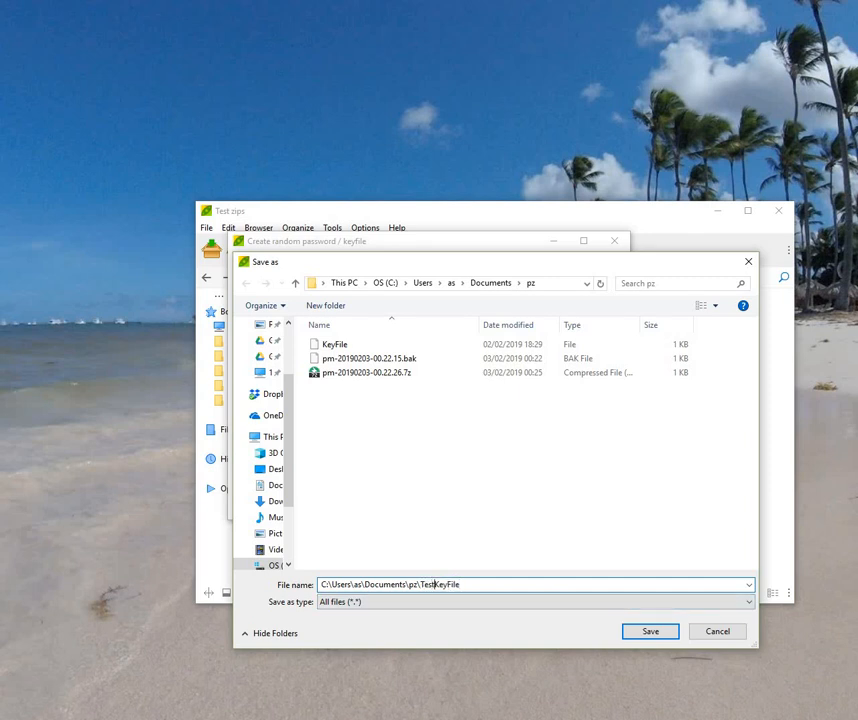
left_click(648, 633)
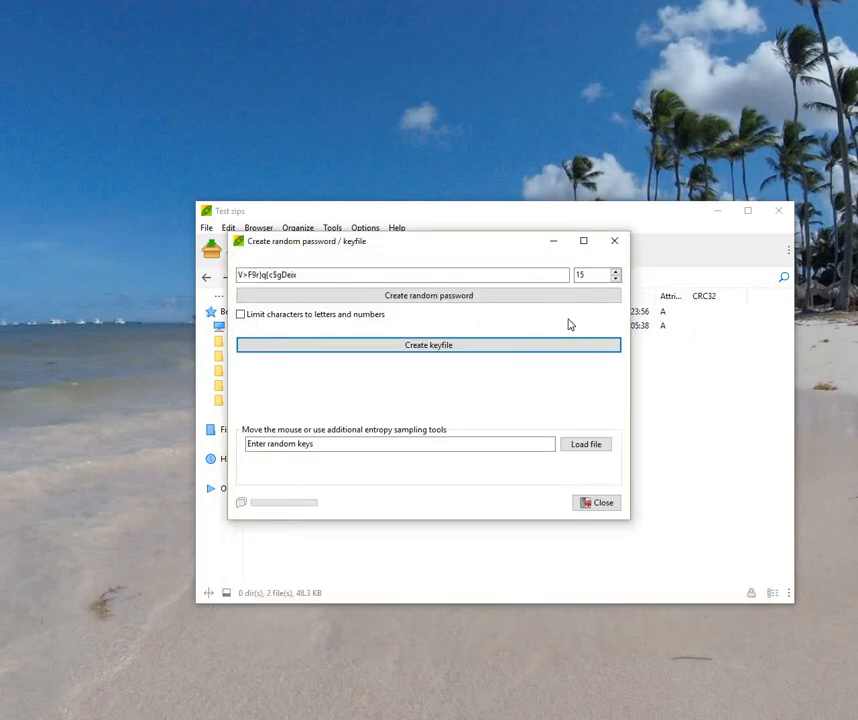
Step: Replace the generated password with a custom password
left_click_drag(239, 274, 588, 274)
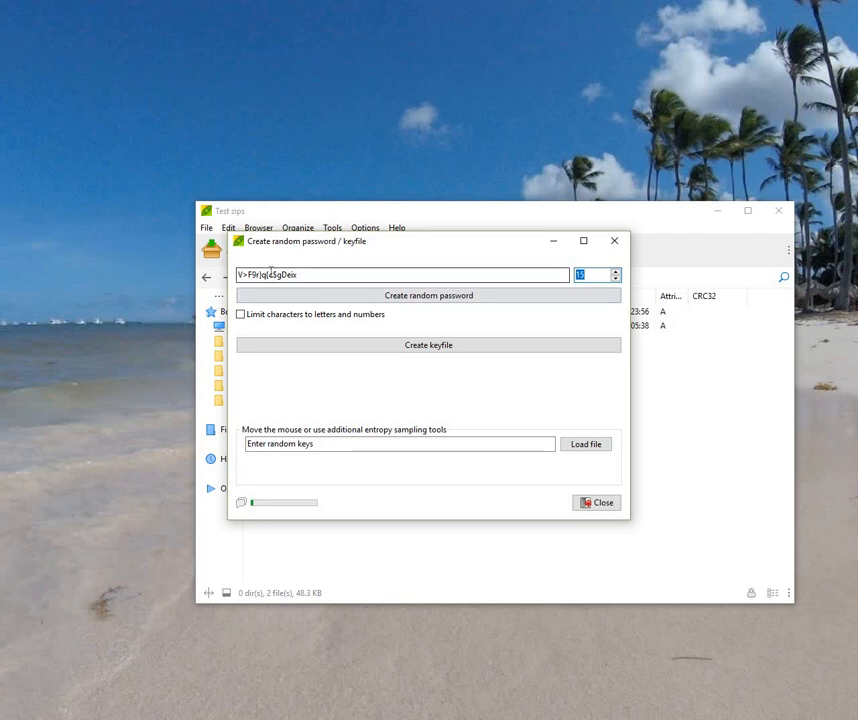
left_click_drag(352, 271, 263, 336)
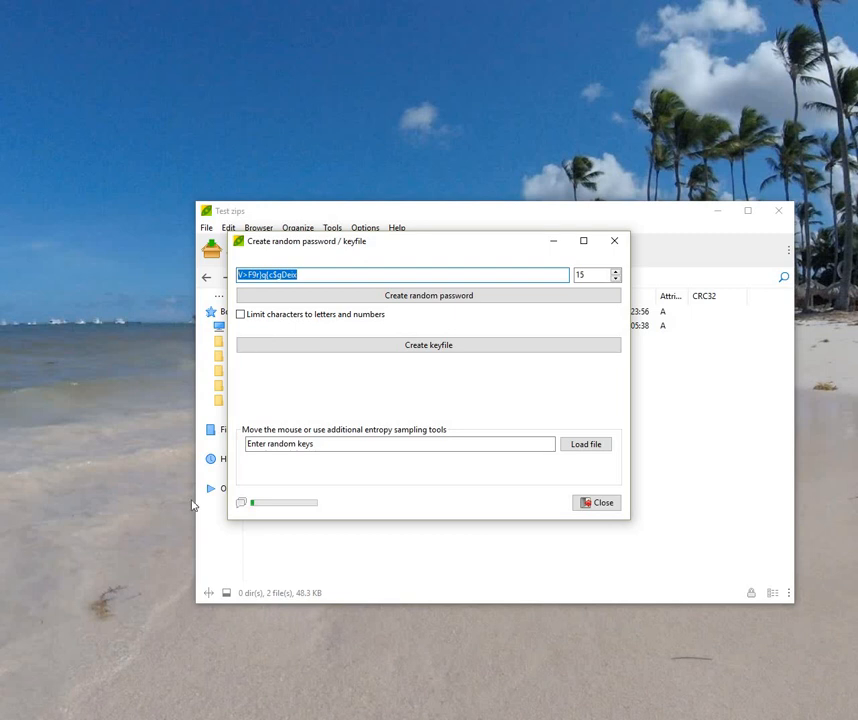
type("test")
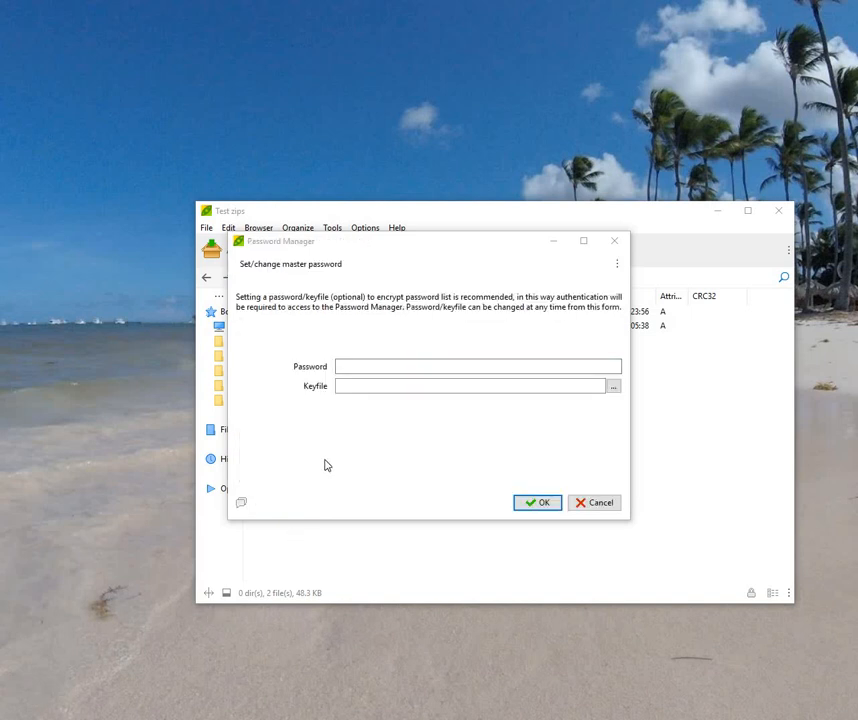
Step: Open the Password Manager and protect it with a master password plus the TestKeyFile keyfile
left_click(600, 503)
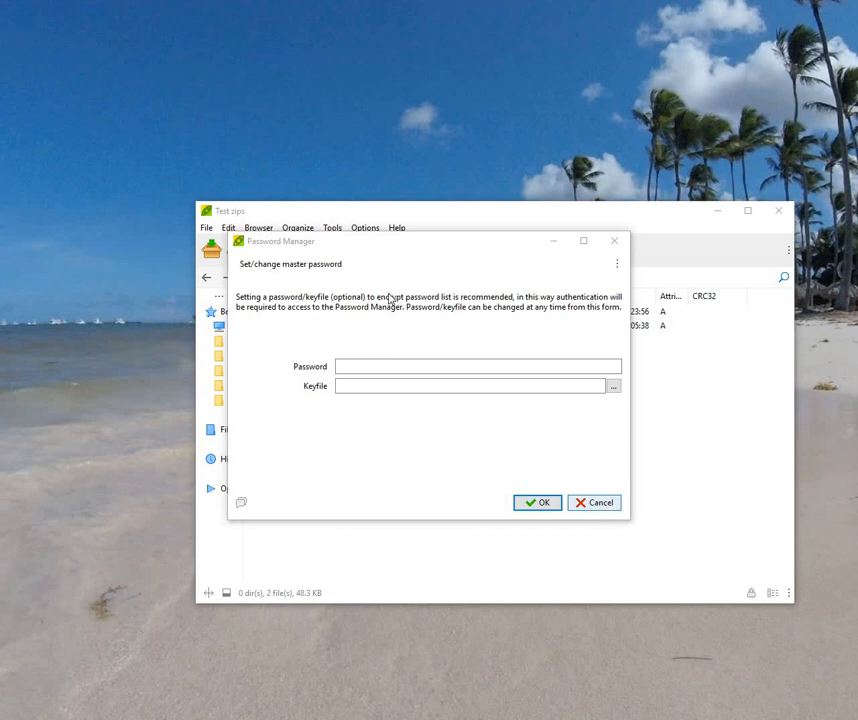
left_click(332, 227)
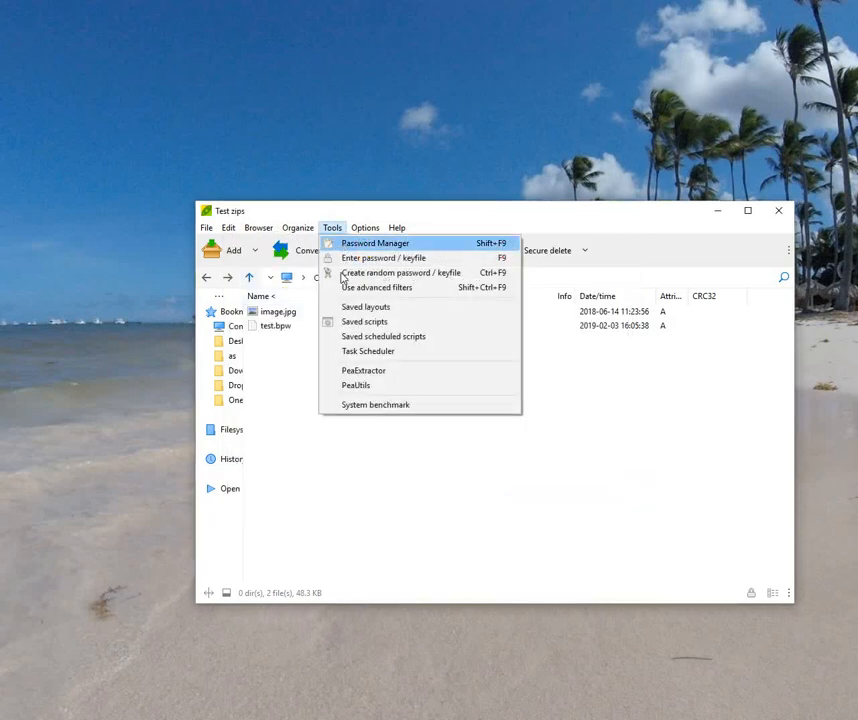
left_click(350, 243)
left_click(356, 366)
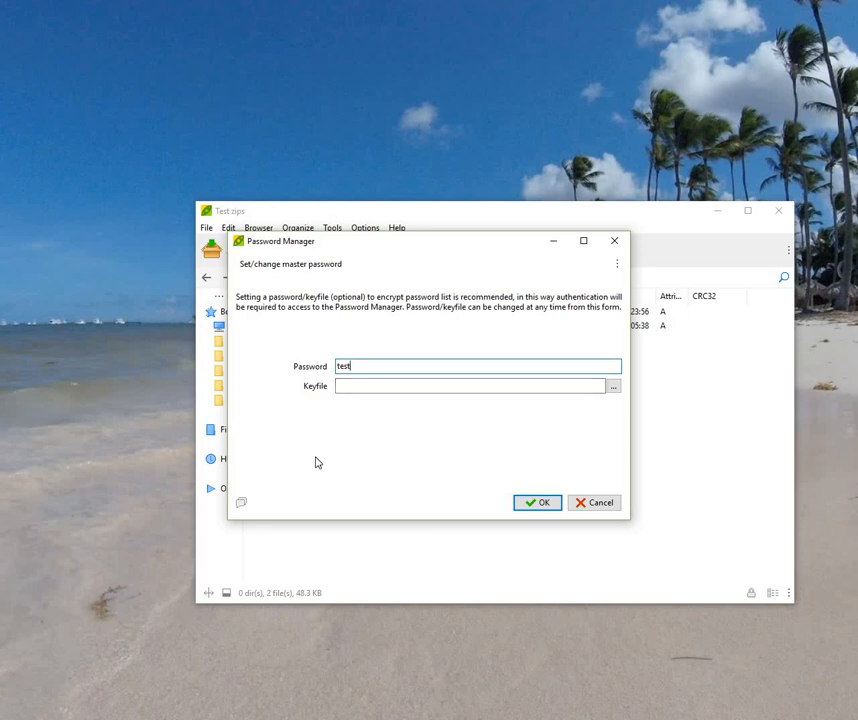
left_click(614, 388)
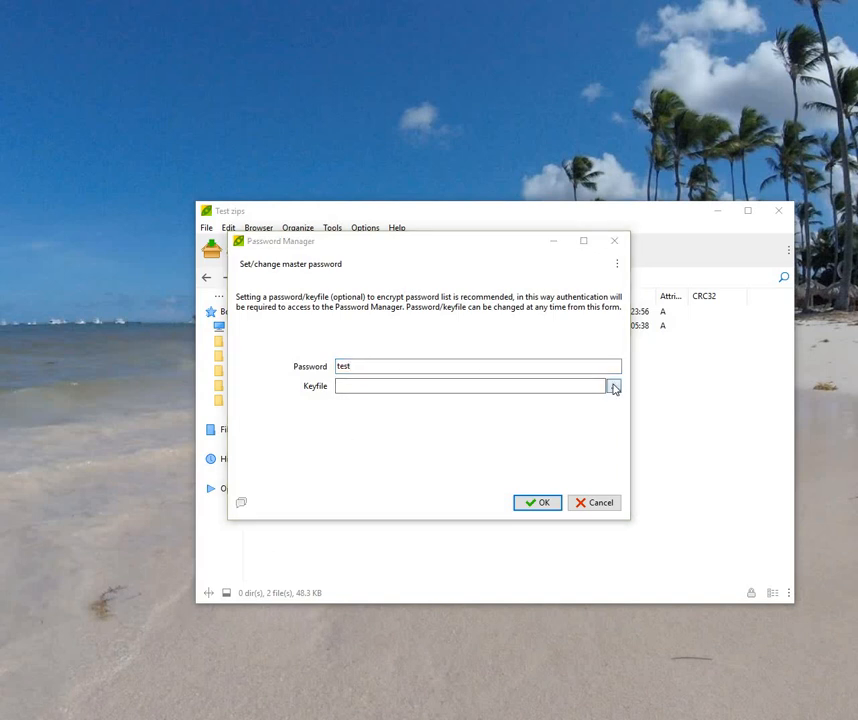
left_click(349, 388)
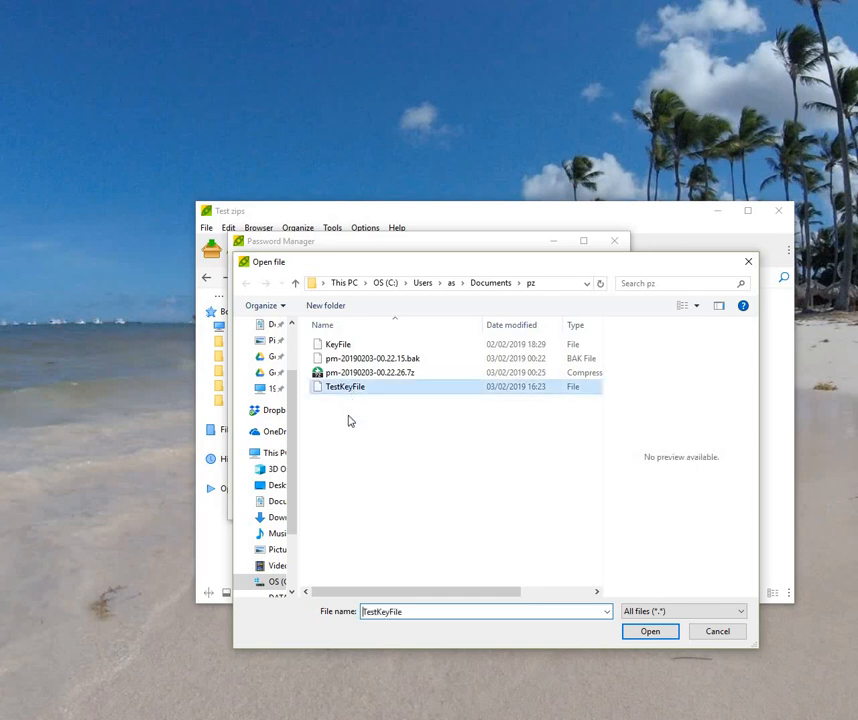
left_click(649, 633)
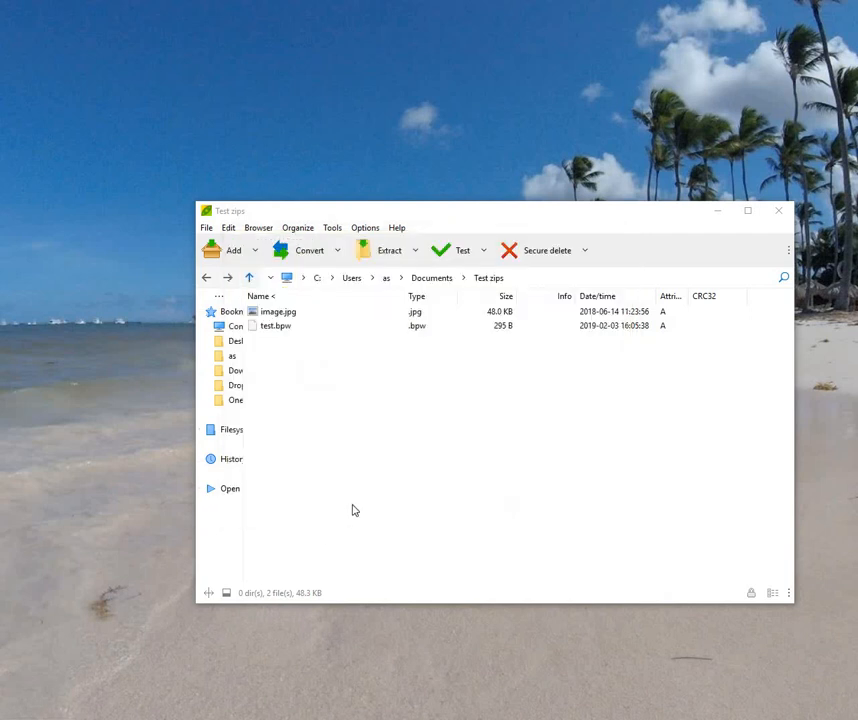
Step: Reopen the Password Manager, accept its one-entry password list, and close the Test zips window
left_click(333, 229)
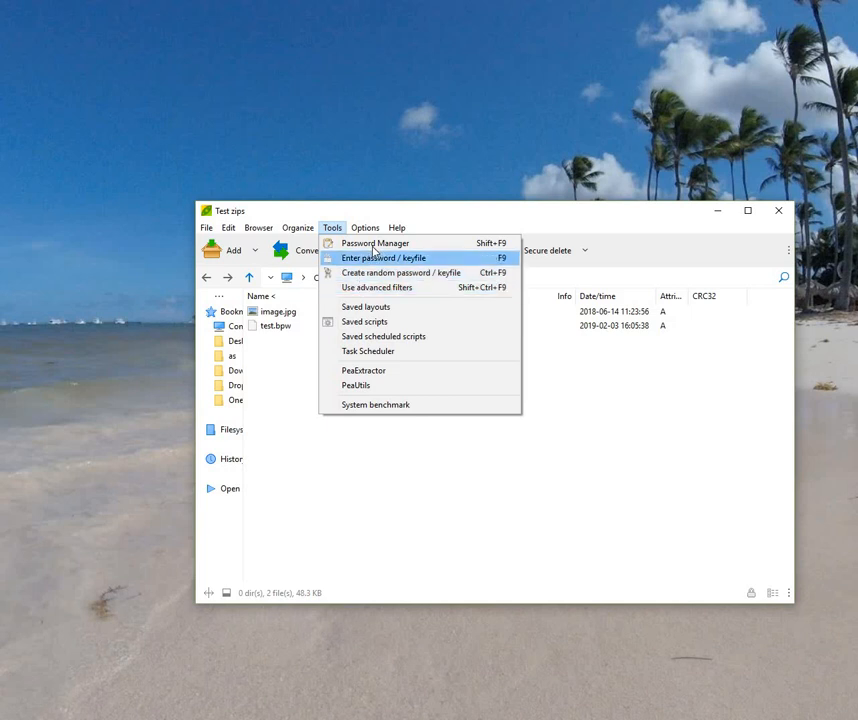
left_click(375, 244)
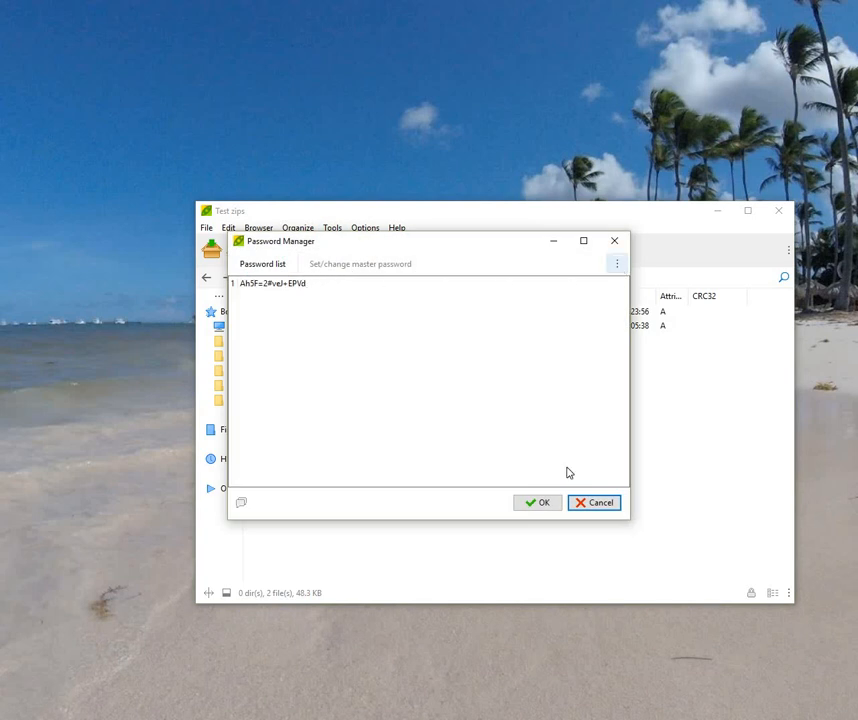
left_click(549, 503)
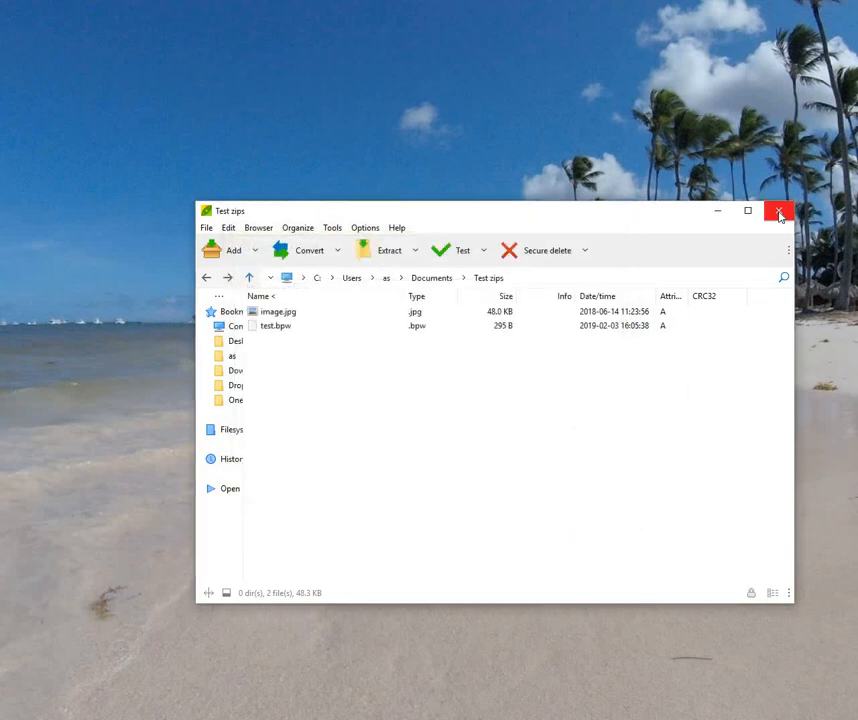
left_click(779, 212)
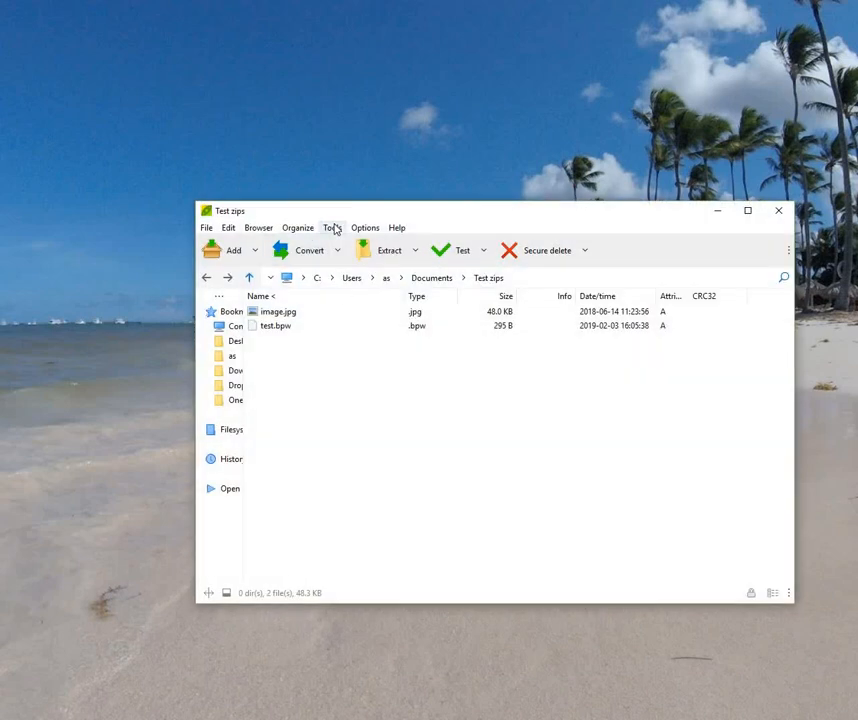
Step: Lock PeaZip's Password Manager with a new master password plus the TestKeyFile keyfile, then close it
left_click(331, 228)
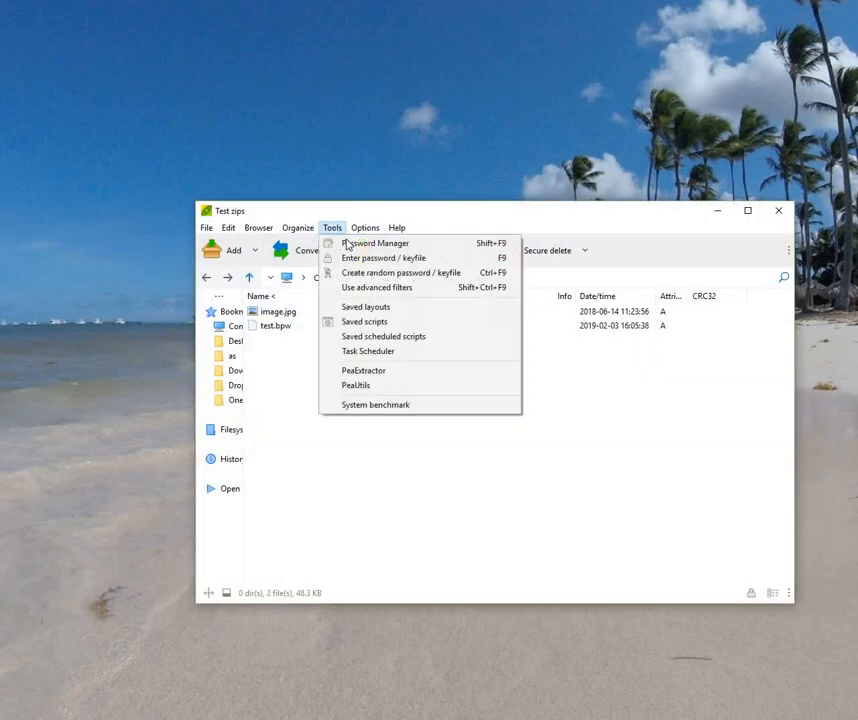
left_click(348, 244)
left_click(345, 368)
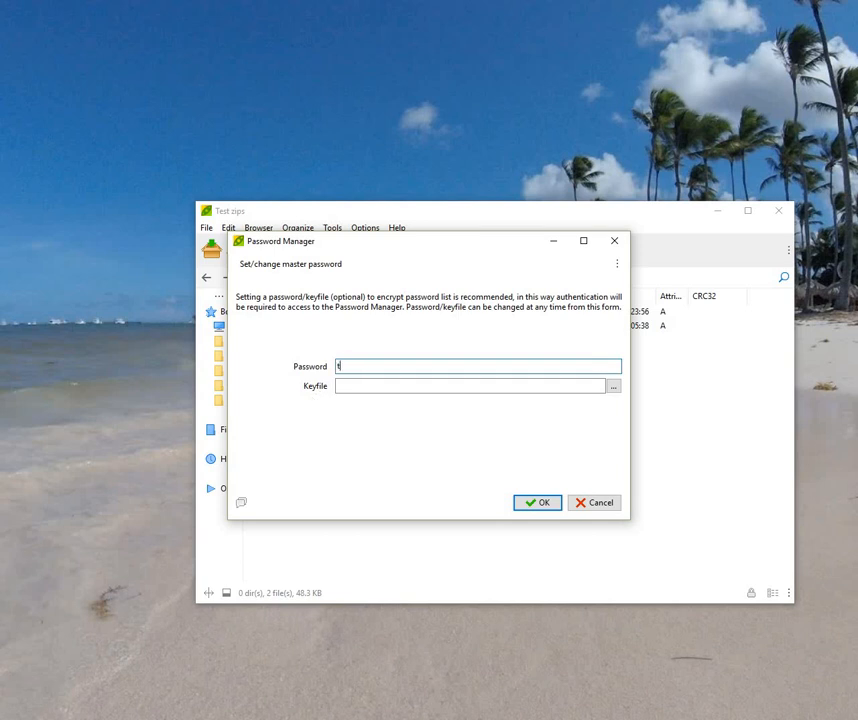
left_click(615, 389)
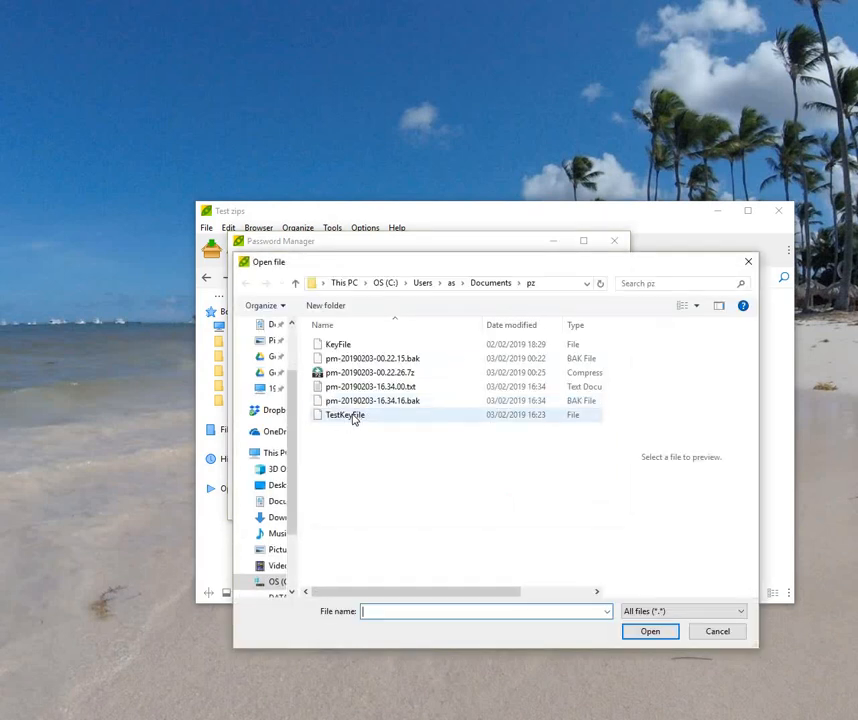
left_click(350, 418)
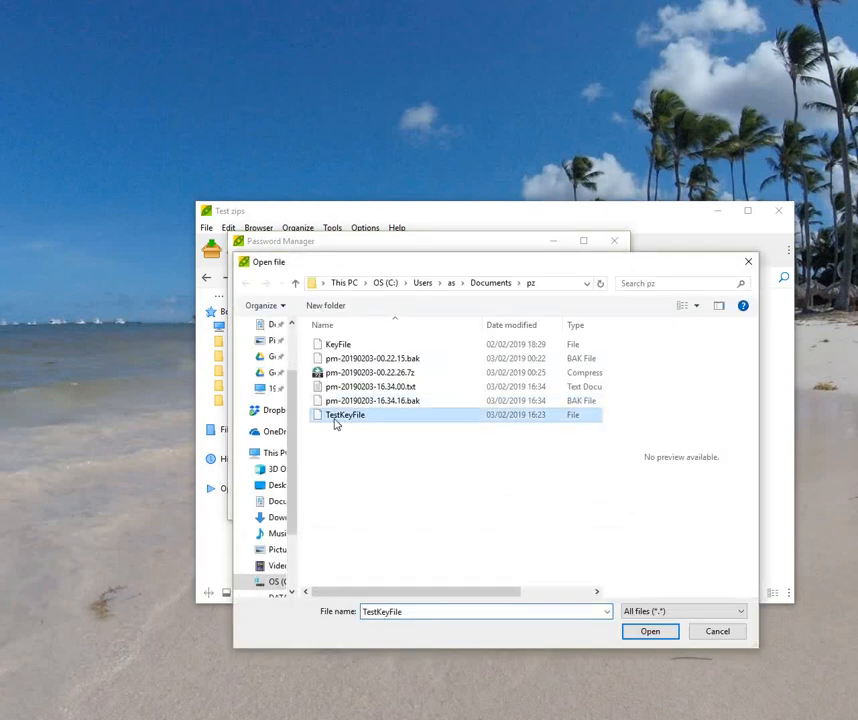
left_click(650, 632)
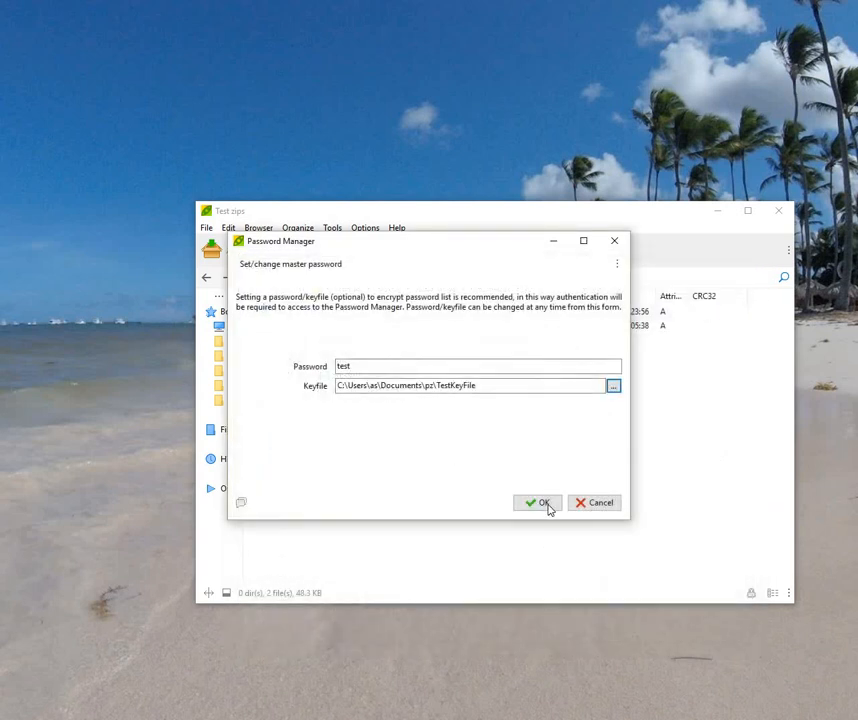
left_click(546, 506)
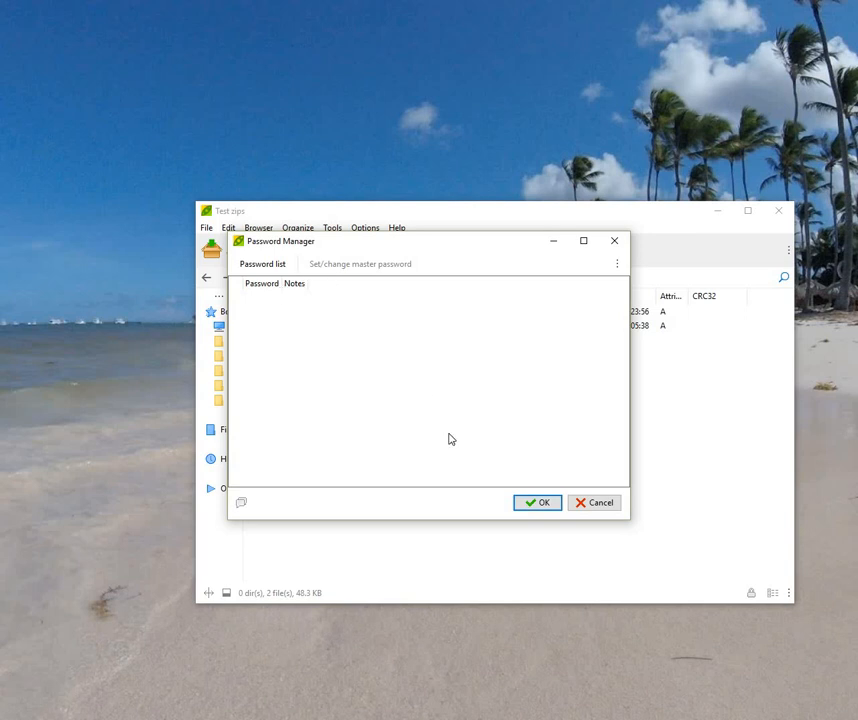
left_click(538, 503)
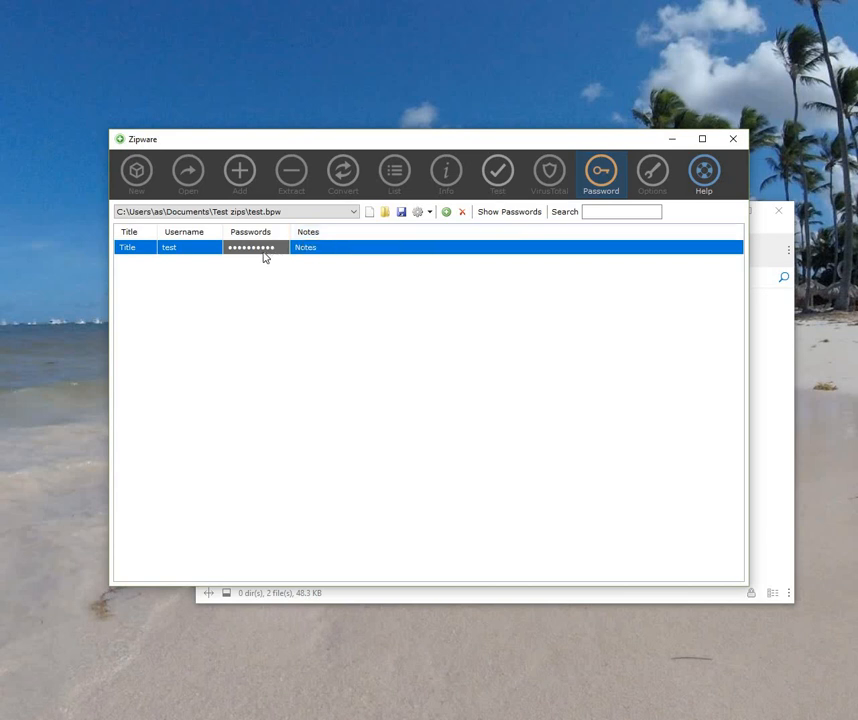
Step: Reveal and copy the test entry's stored password in Zipware, then minimize Zipware to return to PeaZip
left_click(510, 212)
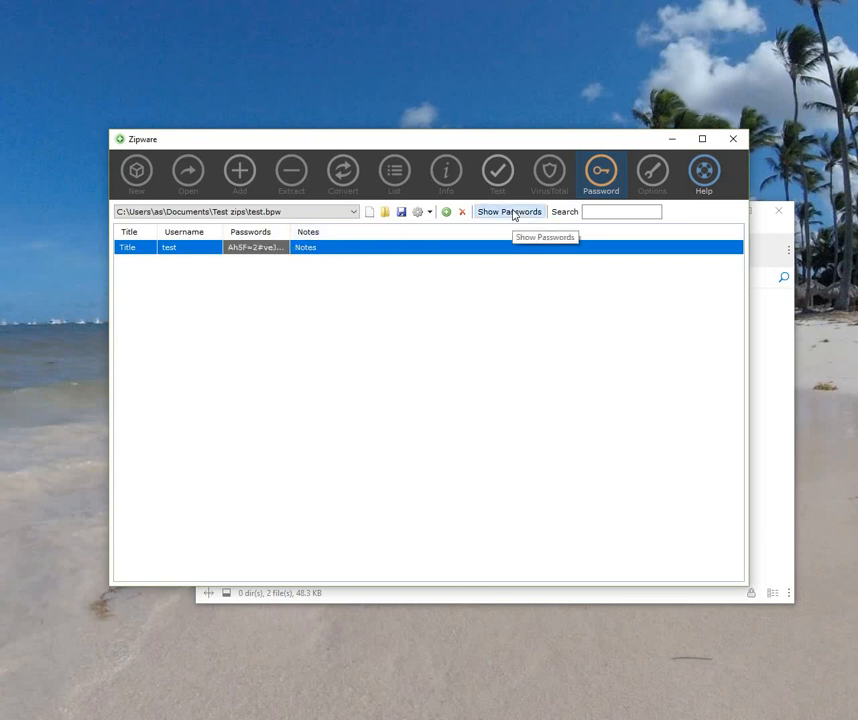
double_click(249, 251)
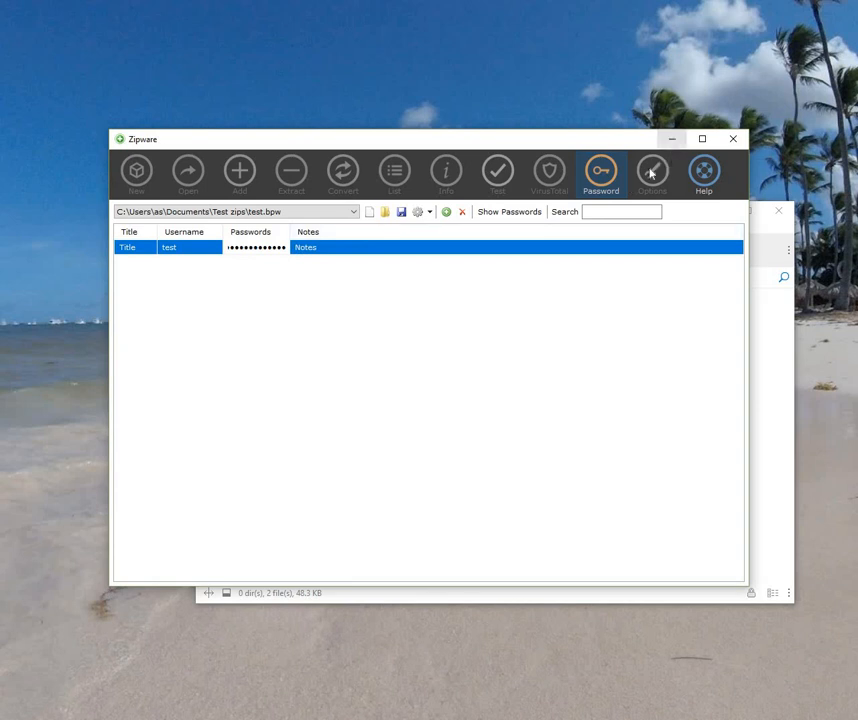
left_click(672, 139)
left_click(340, 230)
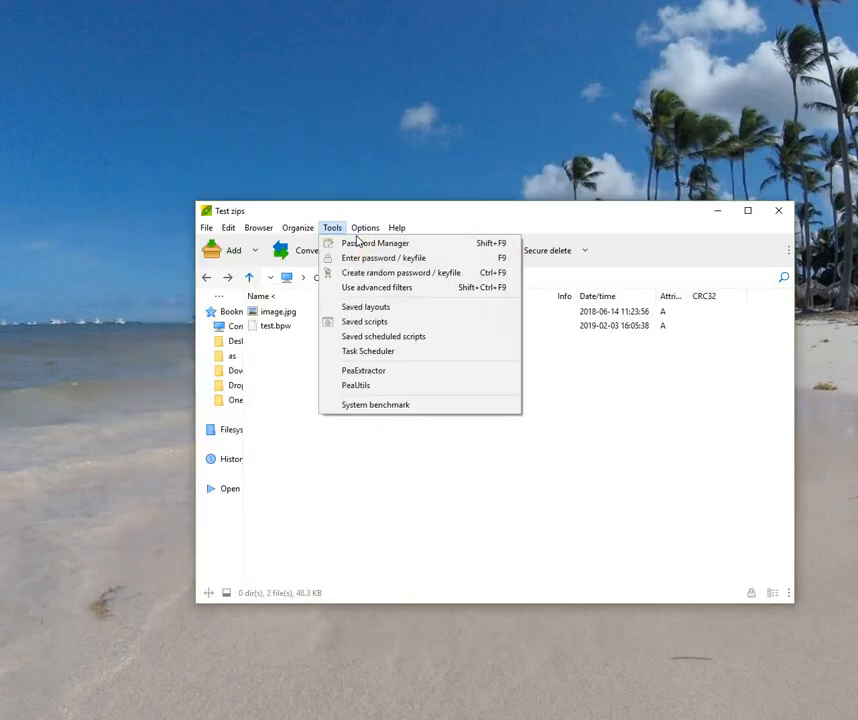
Step: Add a new Password Manager entry with the copied password pasted in
left_click(370, 243)
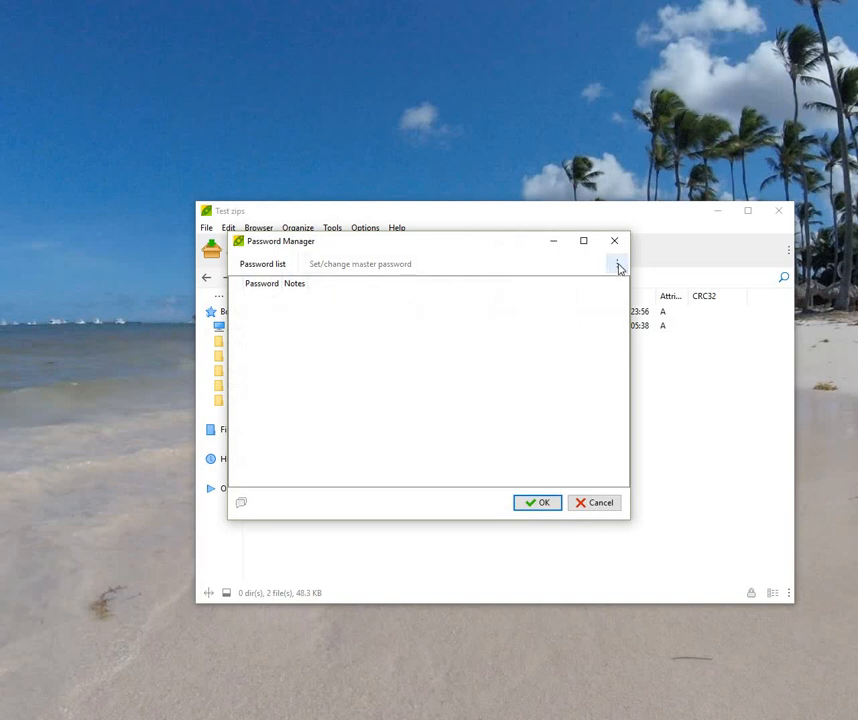
left_click(619, 266)
left_click(566, 288)
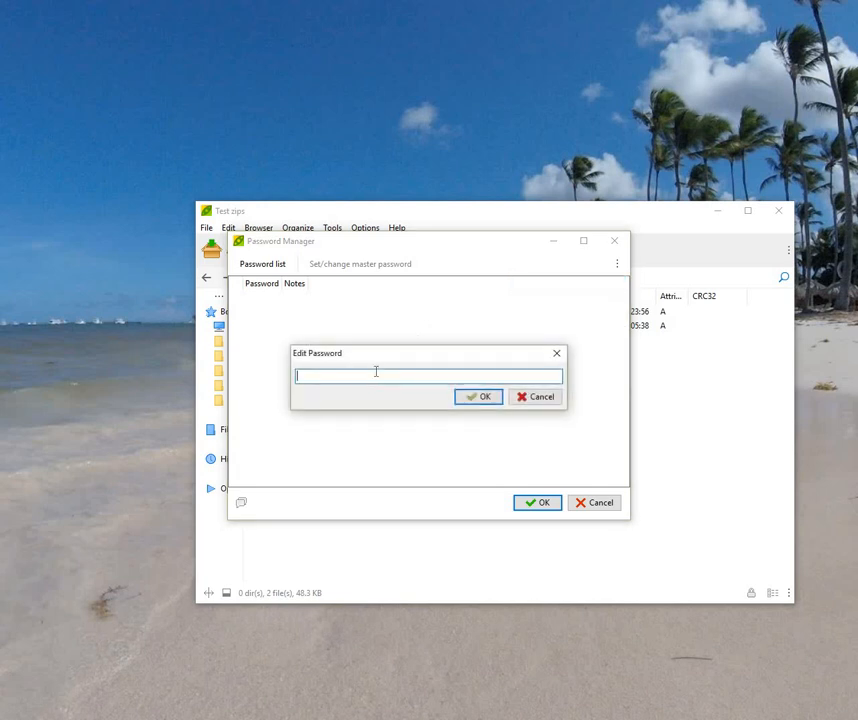
right_click(375, 379)
left_click(408, 431)
left_click(484, 397)
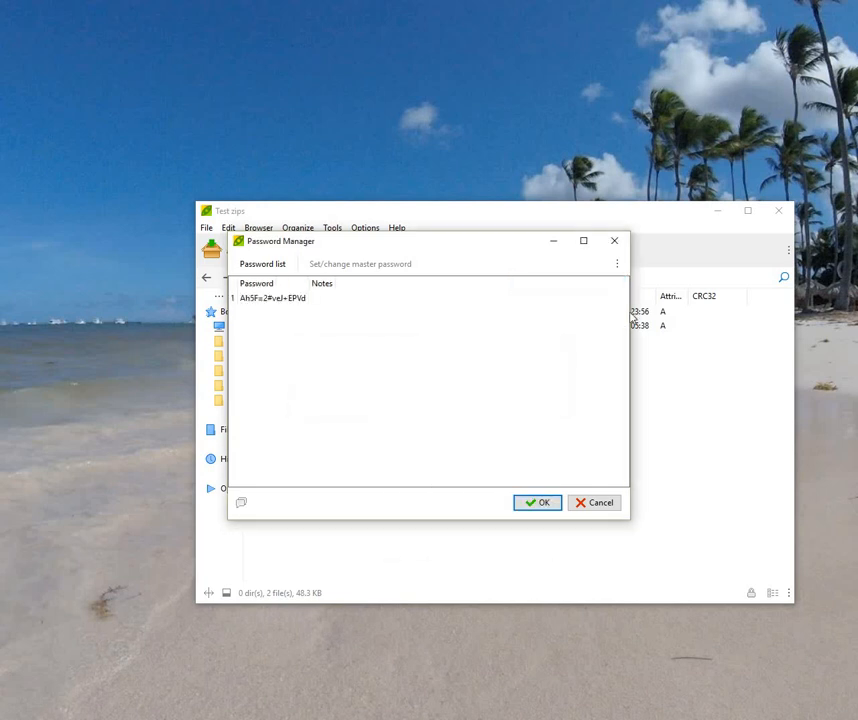
Step: Give the first entry the note 'test' and start adding a second entry
left_click(617, 265)
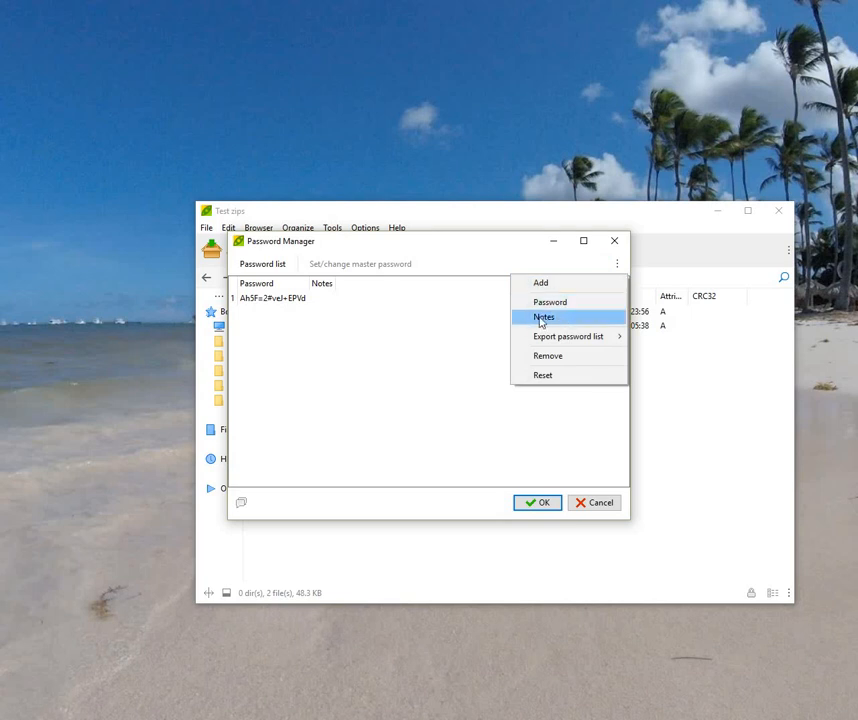
left_click(543, 319)
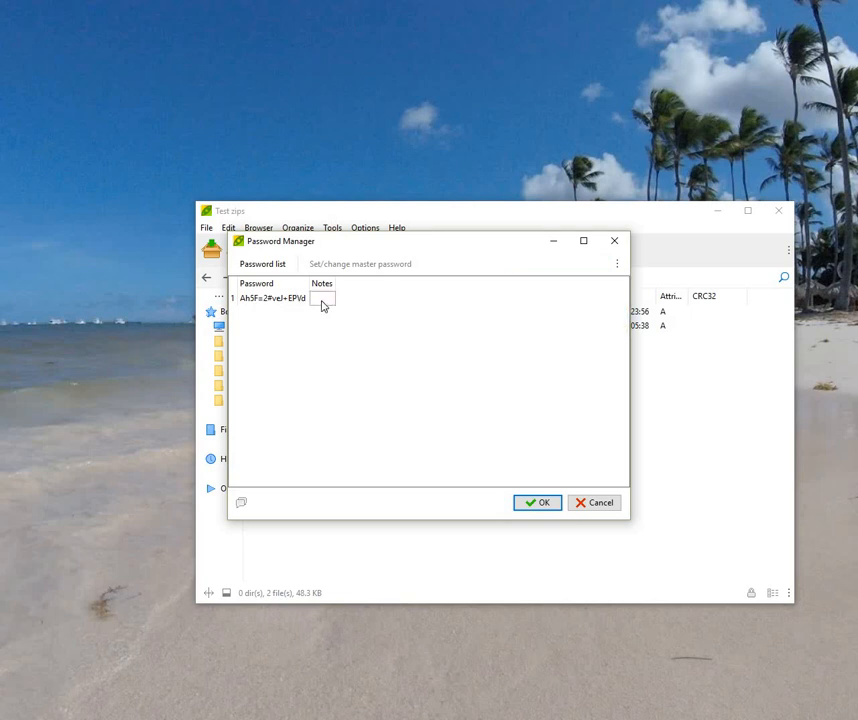
double_click(321, 302)
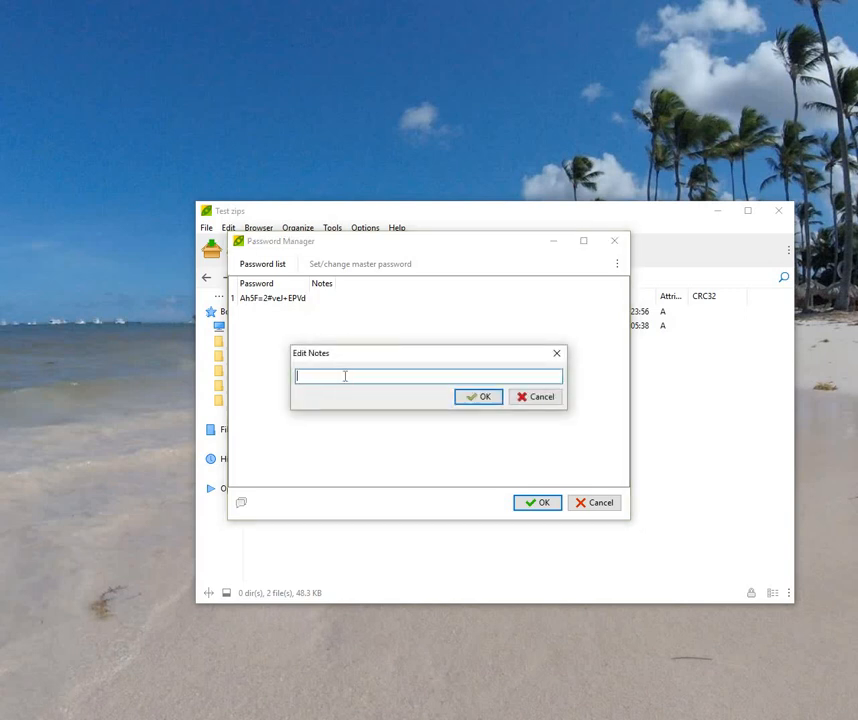
type("test")
left_click(475, 397)
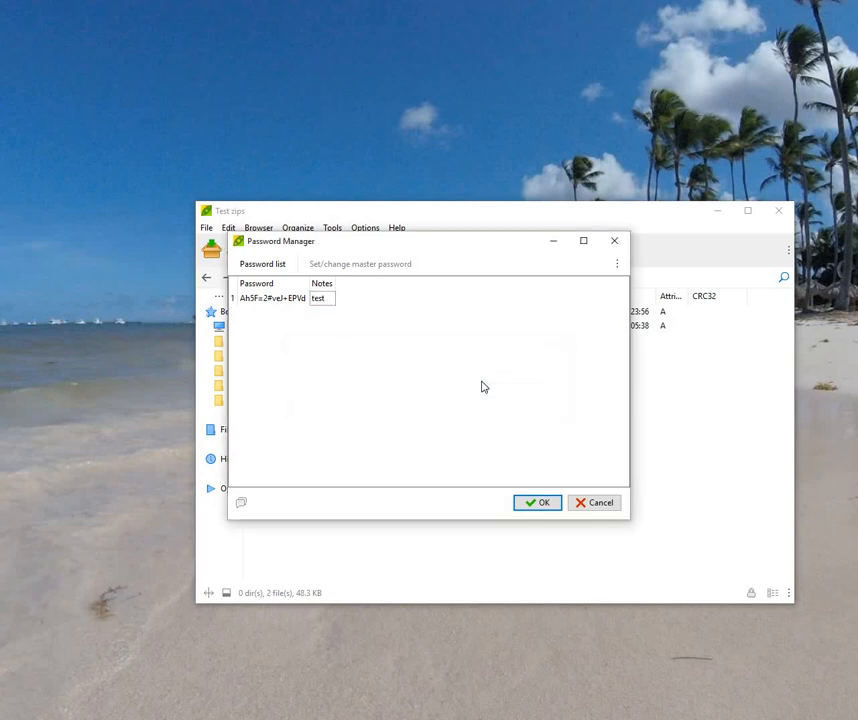
left_click(617, 264)
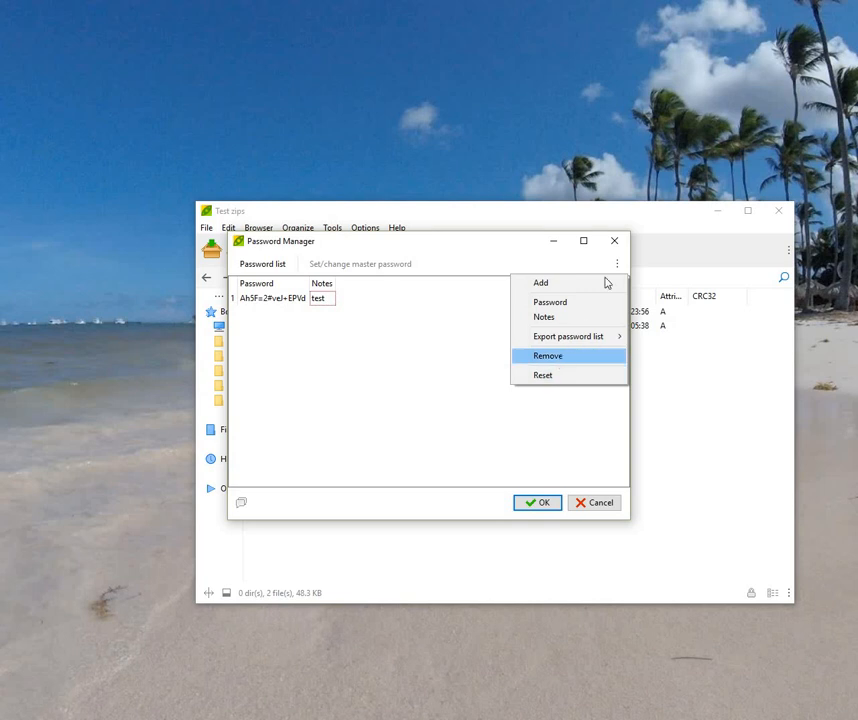
key("Return")
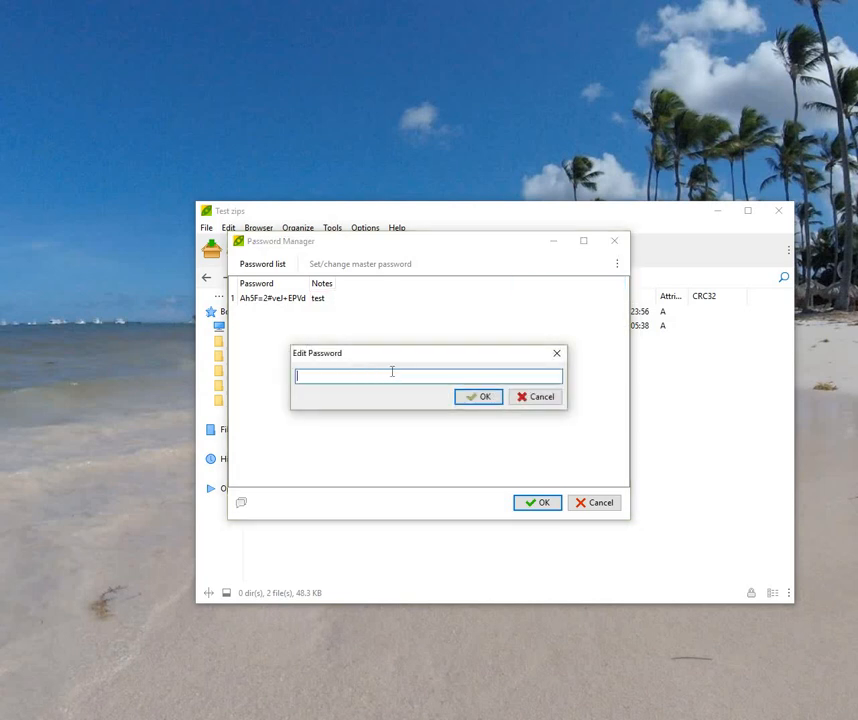
Step: Save the pasted password as a second entry and edit a note to read 'test2'
right_click(391, 372)
left_click(429, 428)
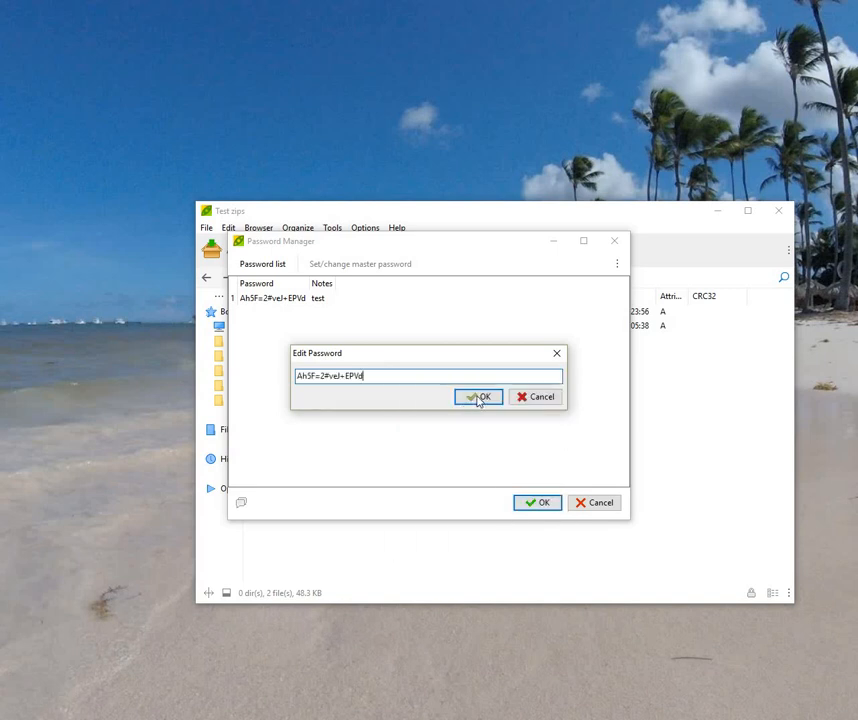
left_click(479, 397)
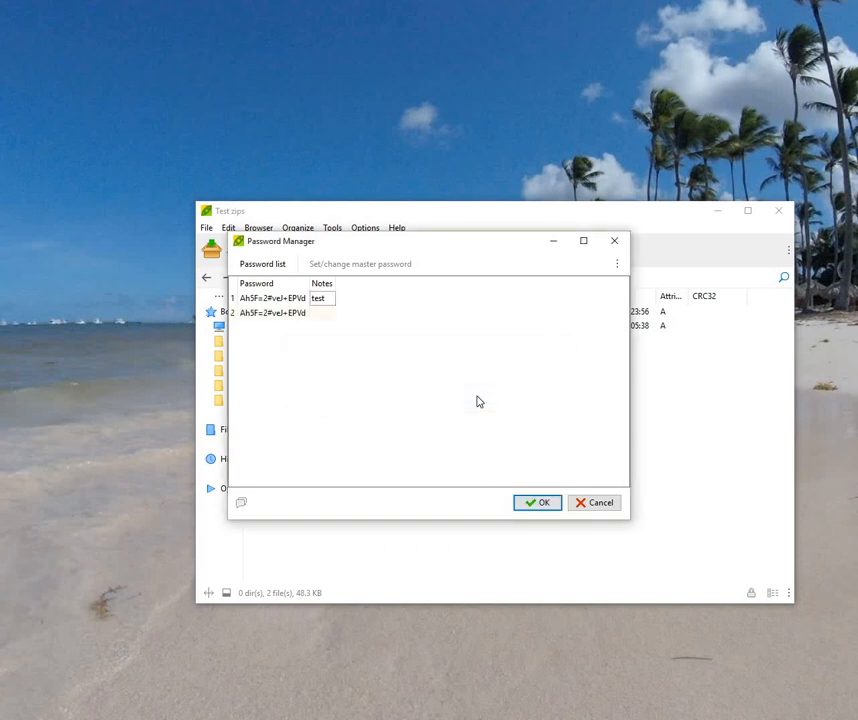
left_click(615, 266)
left_click(578, 320)
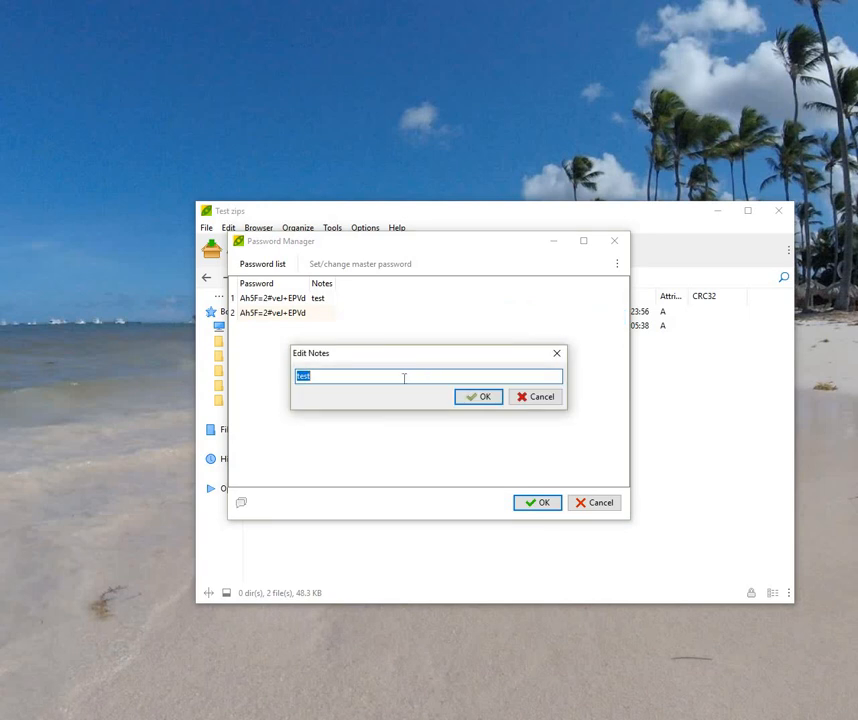
type("2")
left_click(468, 401)
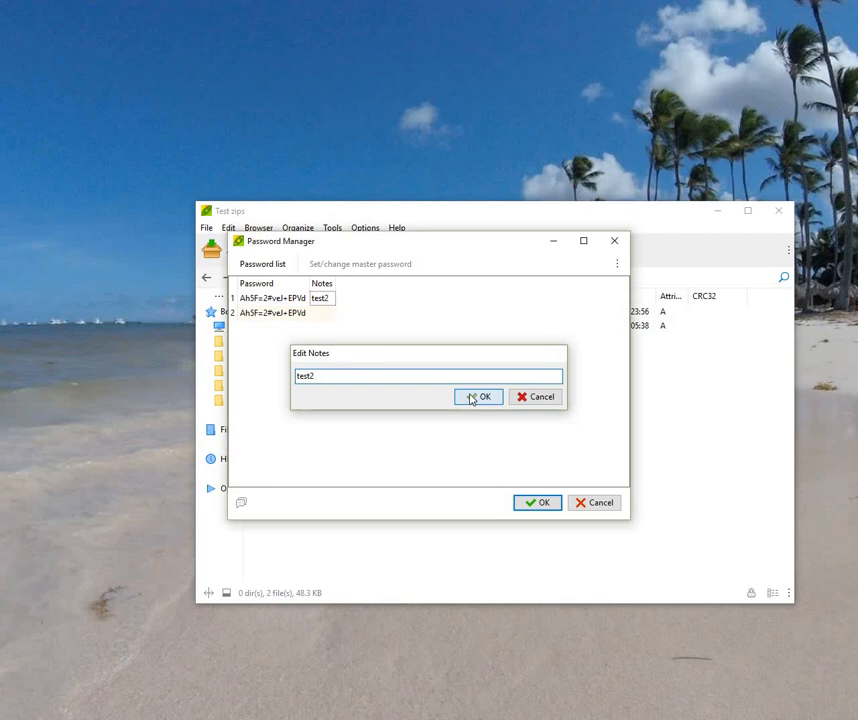
Step: Restore the first entry's note to 'test' and give the second entry the note 'test2'
double_click(333, 300)
left_click(327, 376)
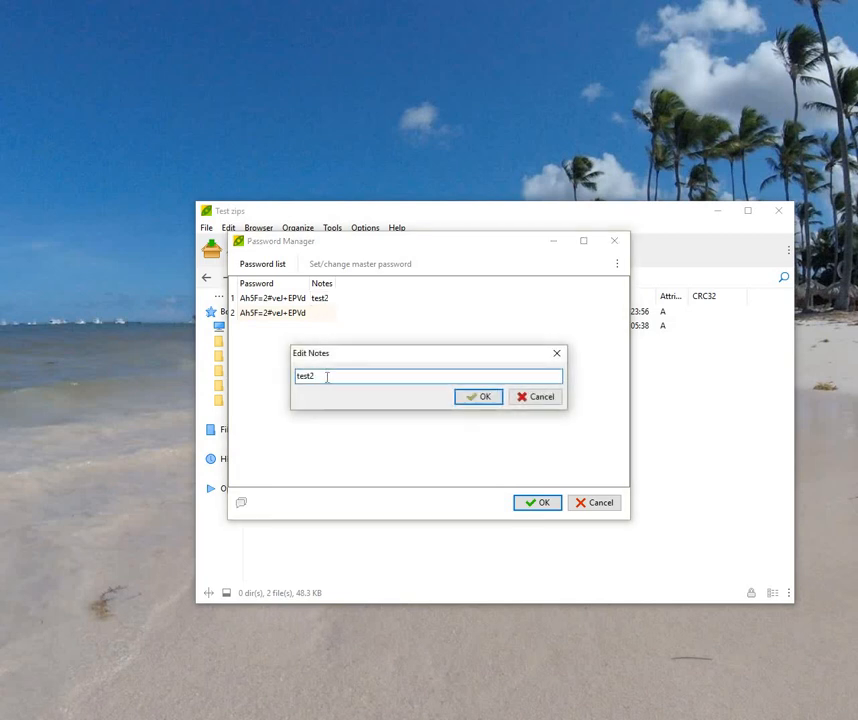
left_click(482, 399)
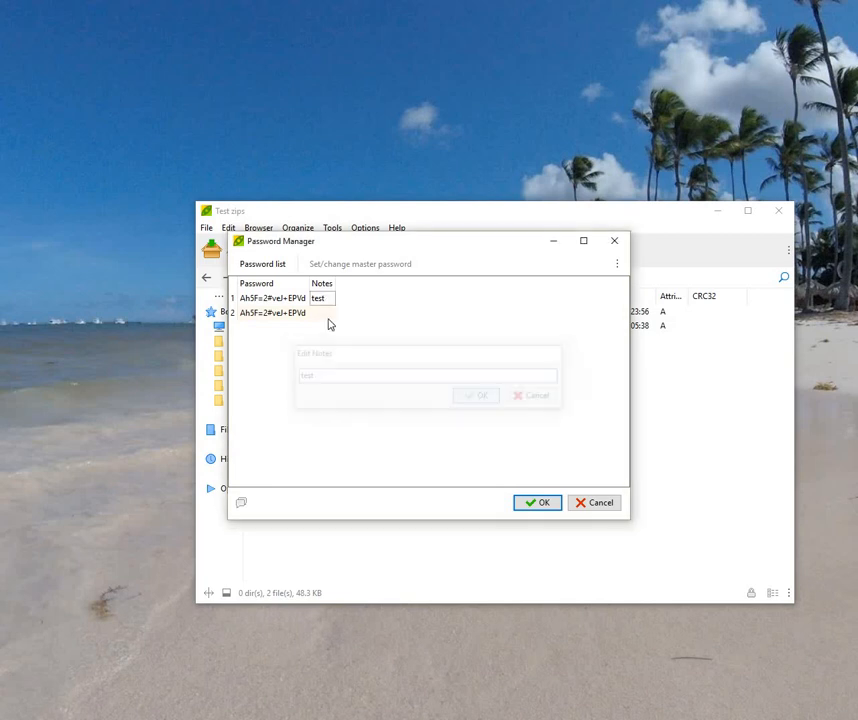
double_click(323, 316)
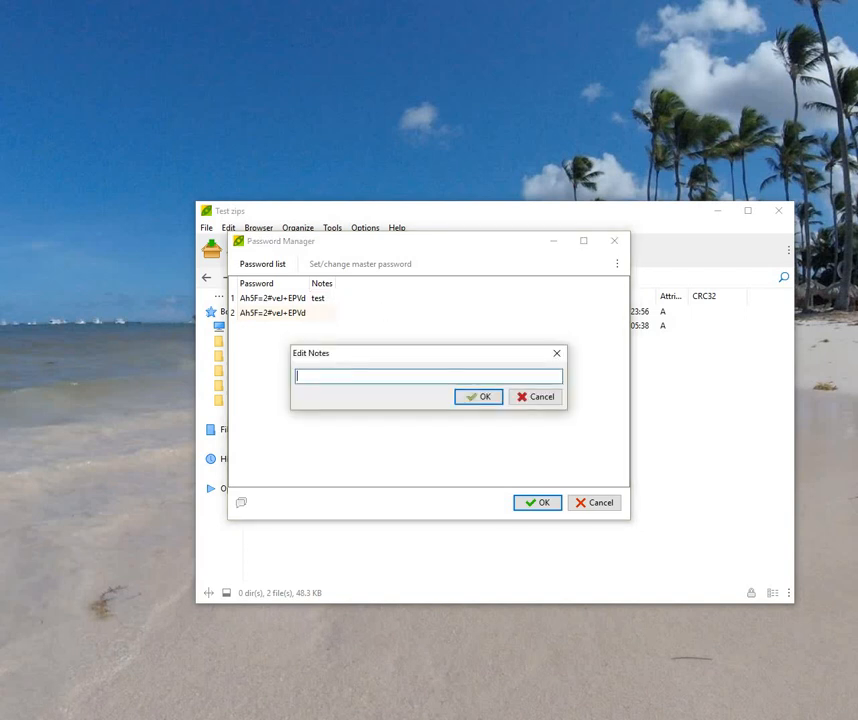
left_click(465, 400)
Step: Remove the test2 password entry, leaving only the entry noted 'test'
left_click(284, 317)
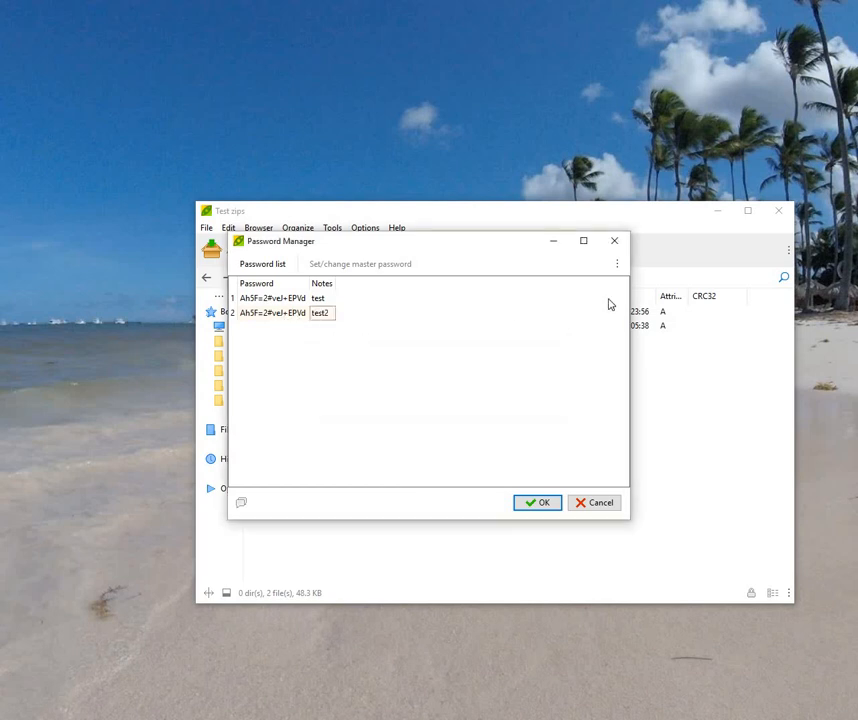
left_click(616, 266)
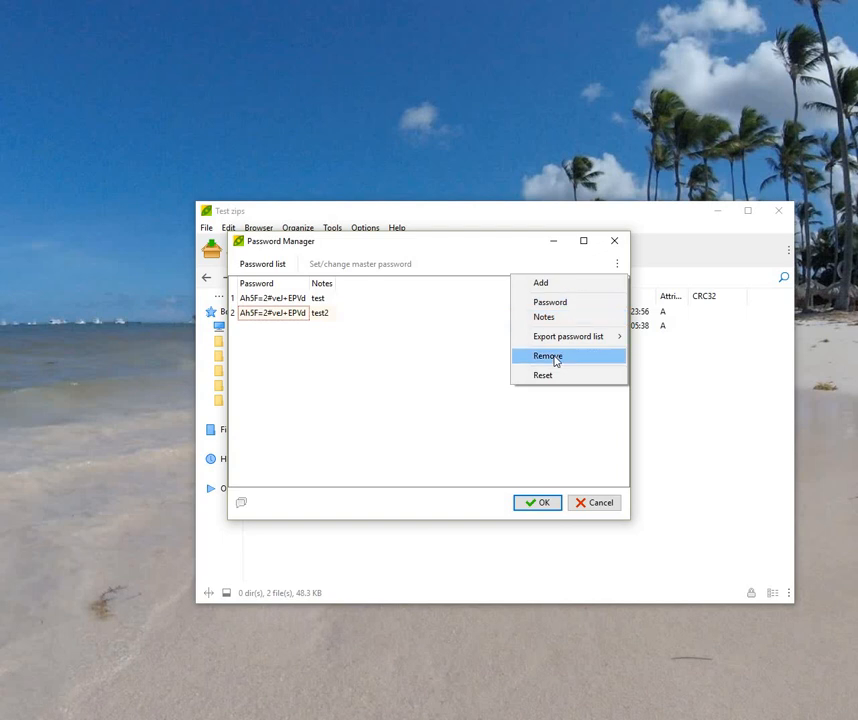
left_click(556, 358)
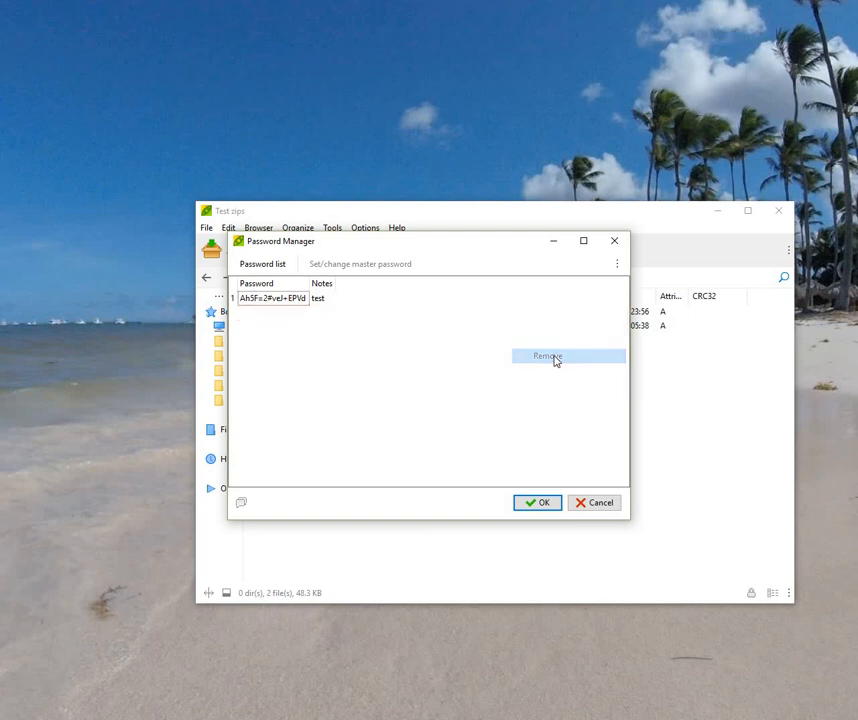
left_click(620, 266)
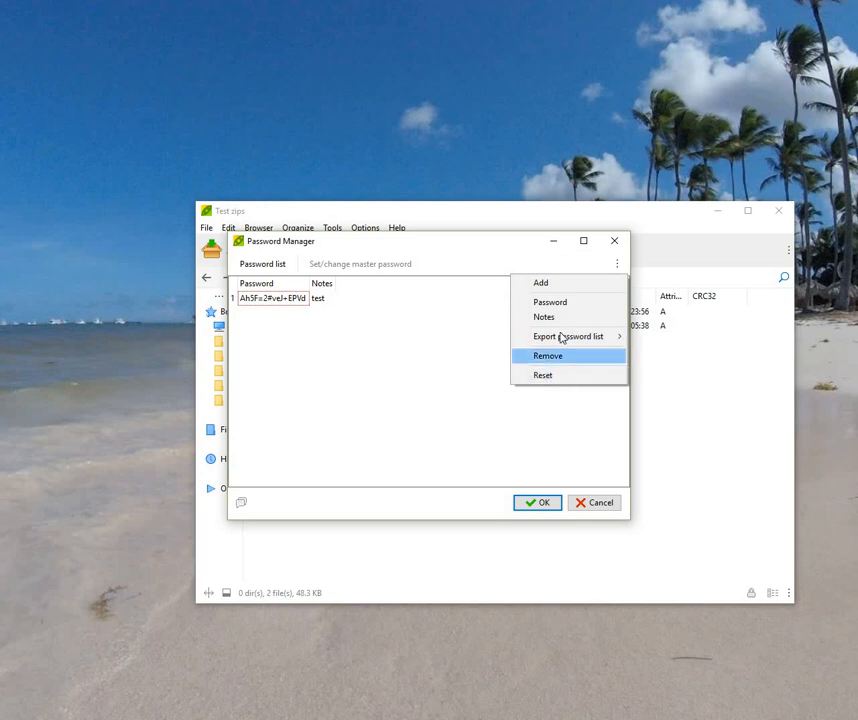
mouse_move(561, 339)
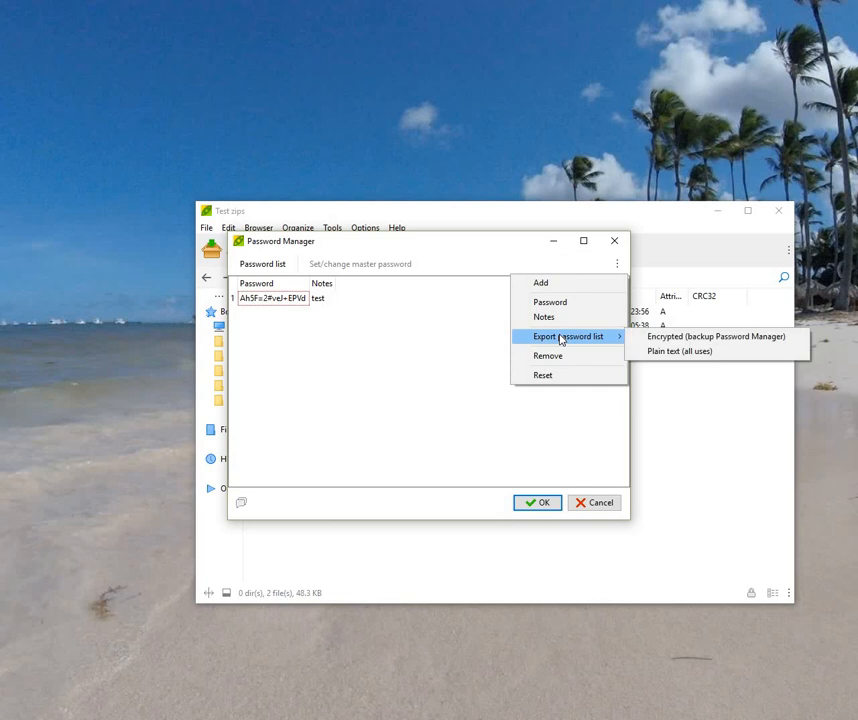
Step: Cancel both the encrypted and plain-text password list exports, then close the Password Manager
left_click(662, 339)
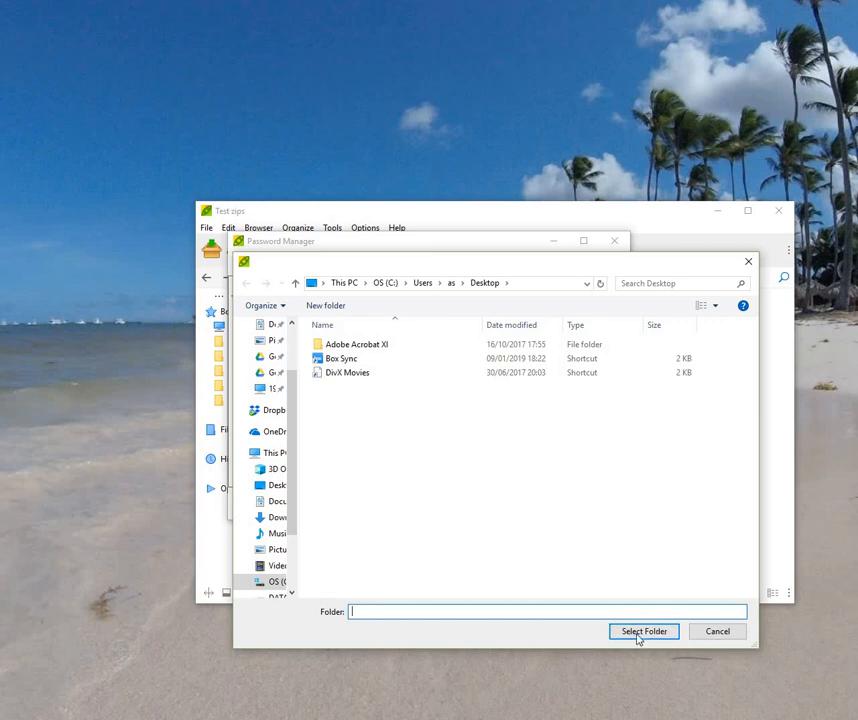
key("Escape")
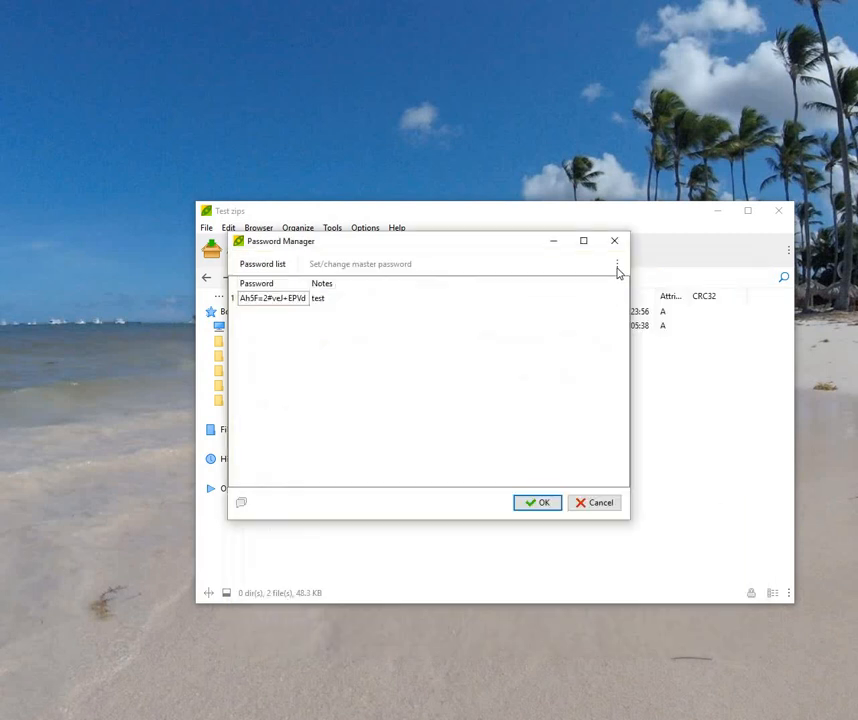
left_click(617, 264)
mouse_move(615, 337)
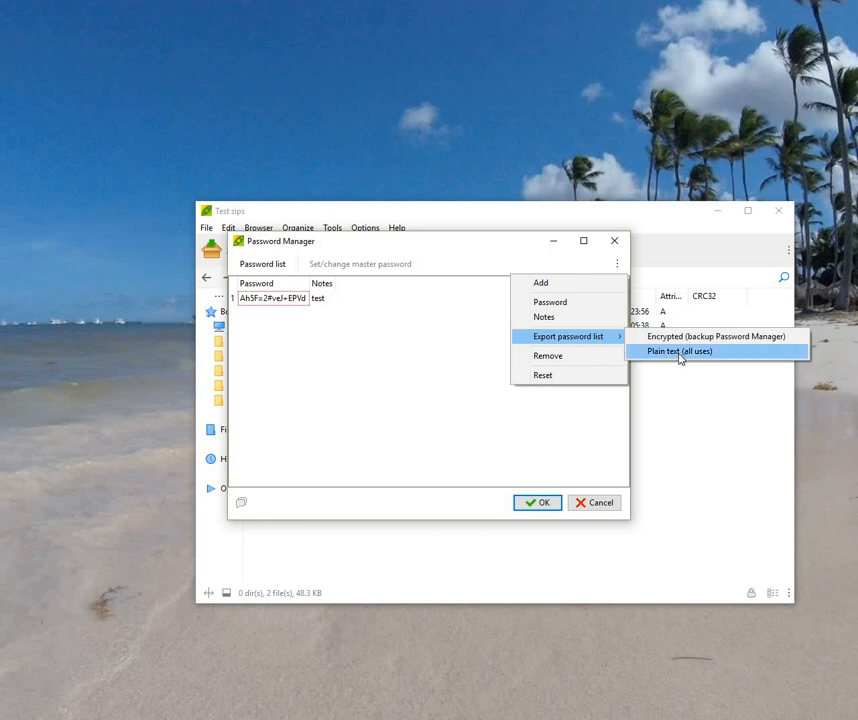
left_click(680, 352)
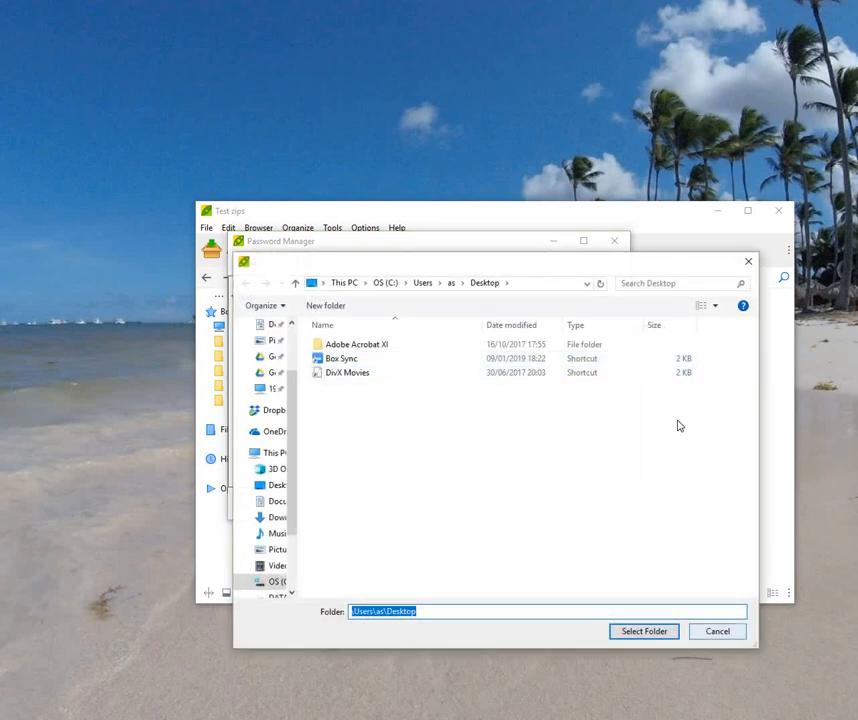
key("Escape")
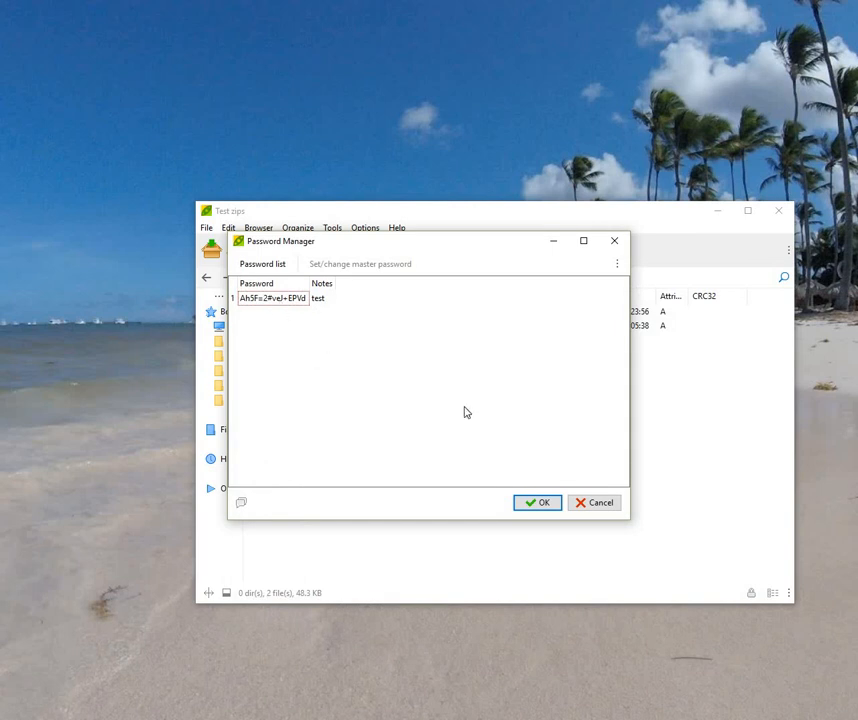
left_click(537, 503)
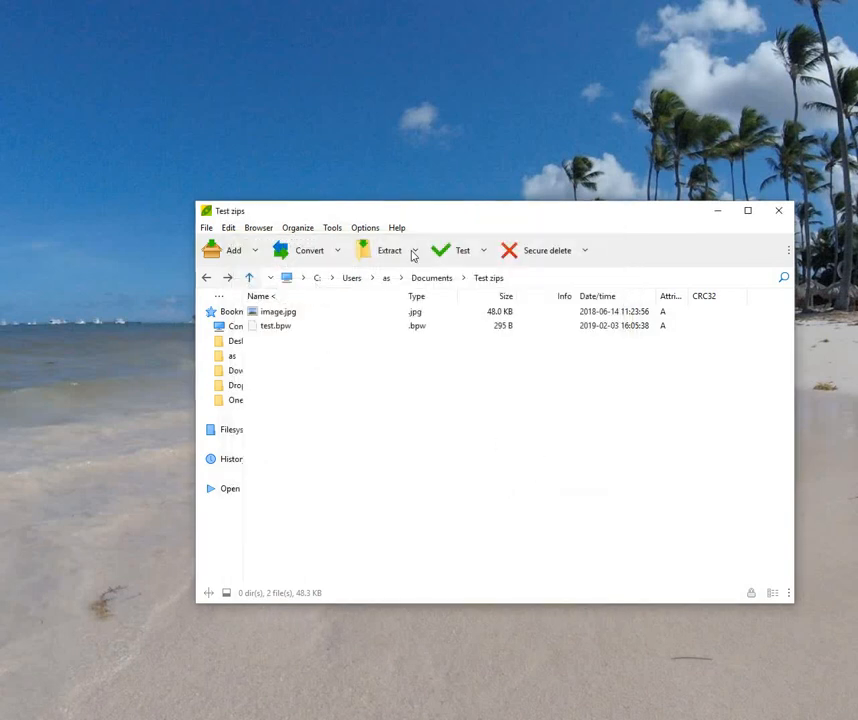
Step: Open and close the Password Manager, then close the PeaZip archive browser window
left_click(332, 227)
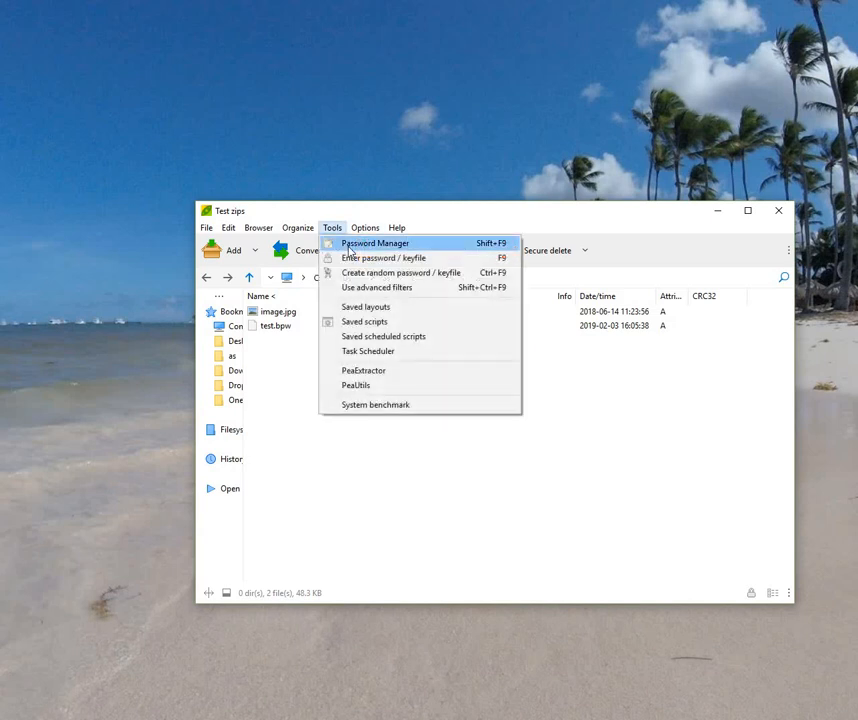
left_click(349, 248)
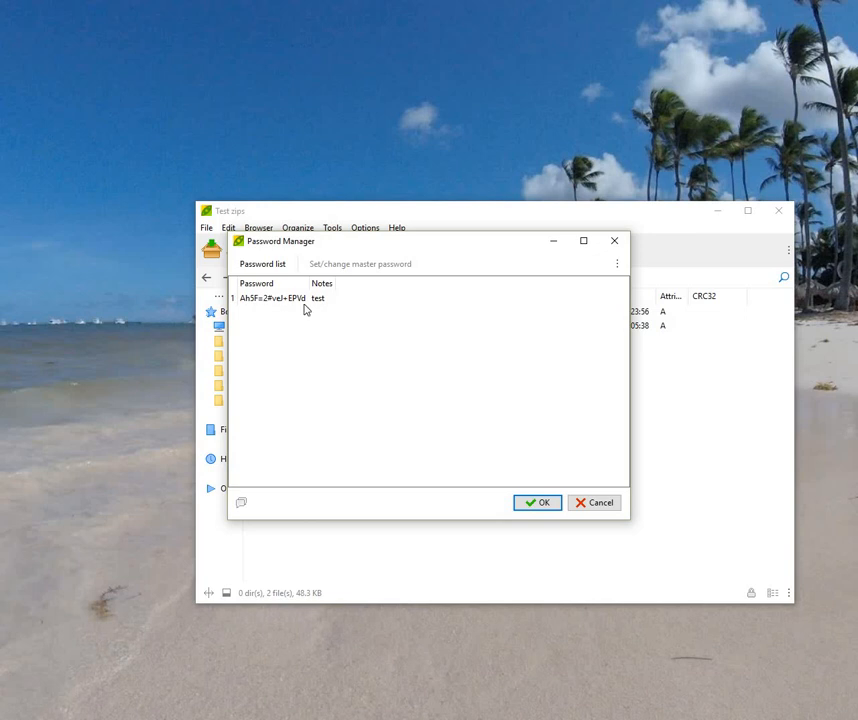
left_click(541, 503)
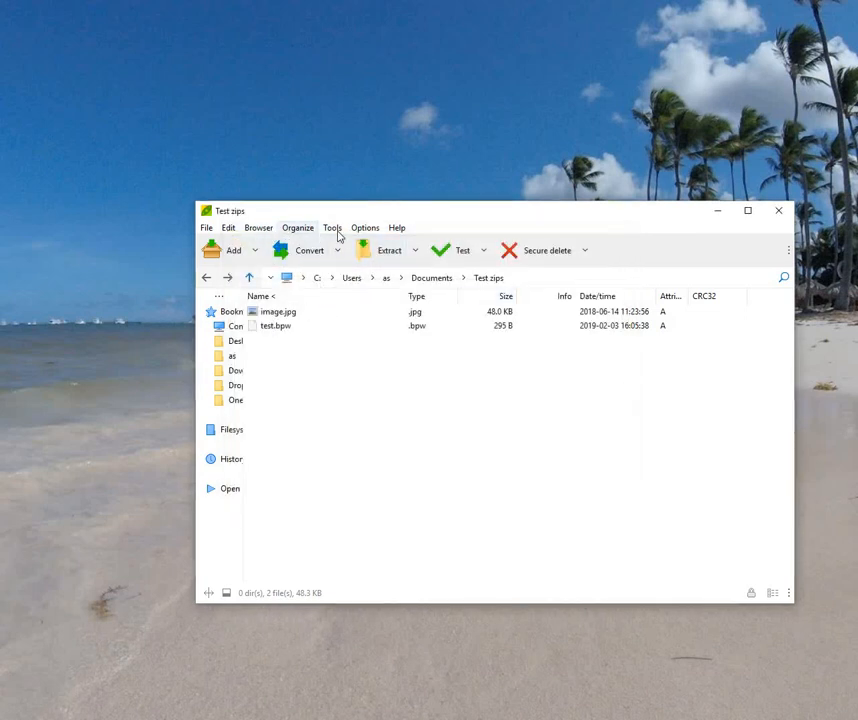
left_click(779, 210)
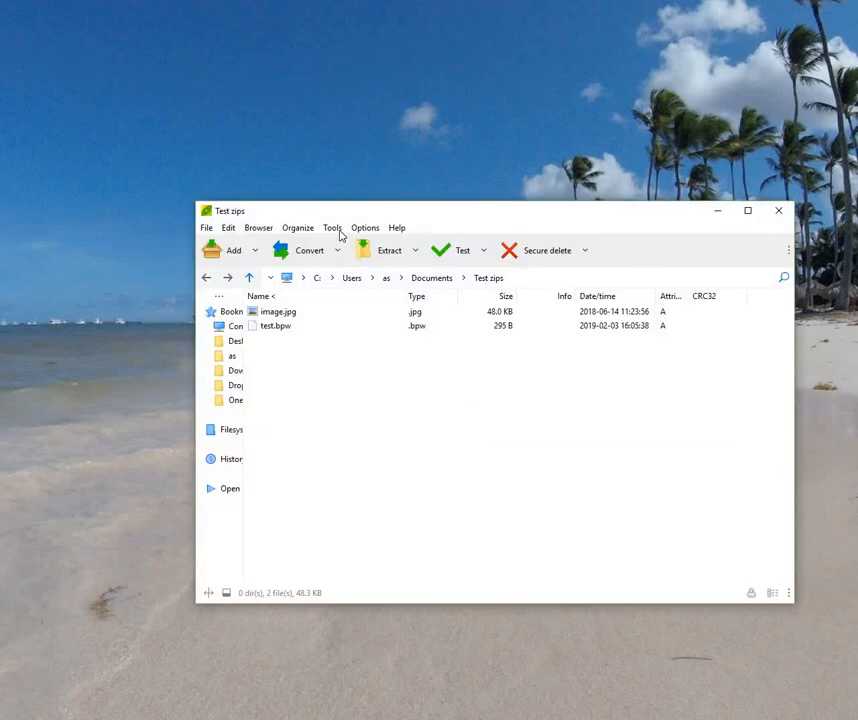
Step: Unlock the Password Manager with the master password and TestKeyFile, inspect the saved entry, and cancel
left_click(333, 228)
left_click(344, 251)
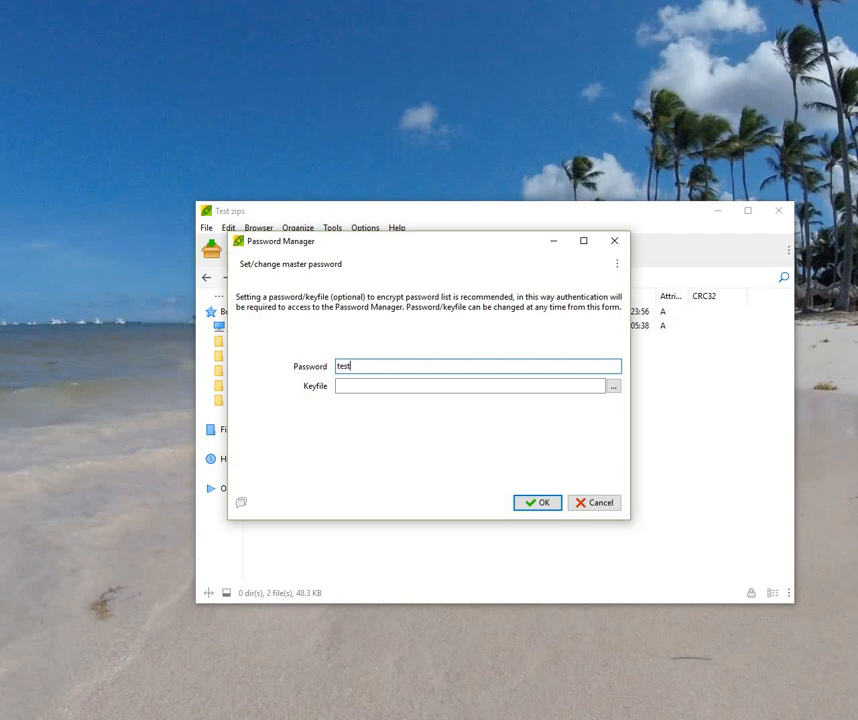
left_click(614, 387)
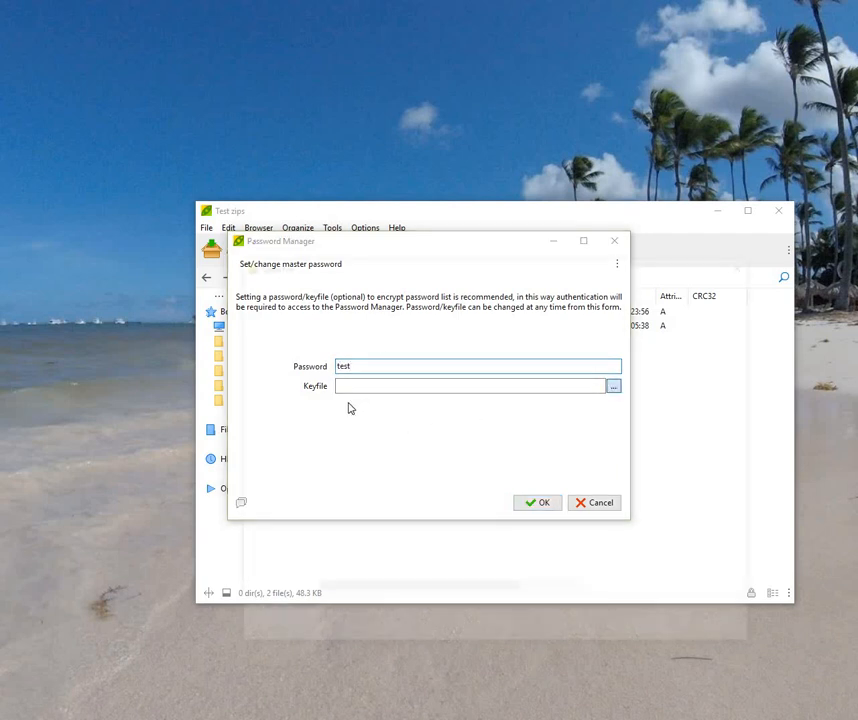
left_click(348, 415)
left_click(655, 634)
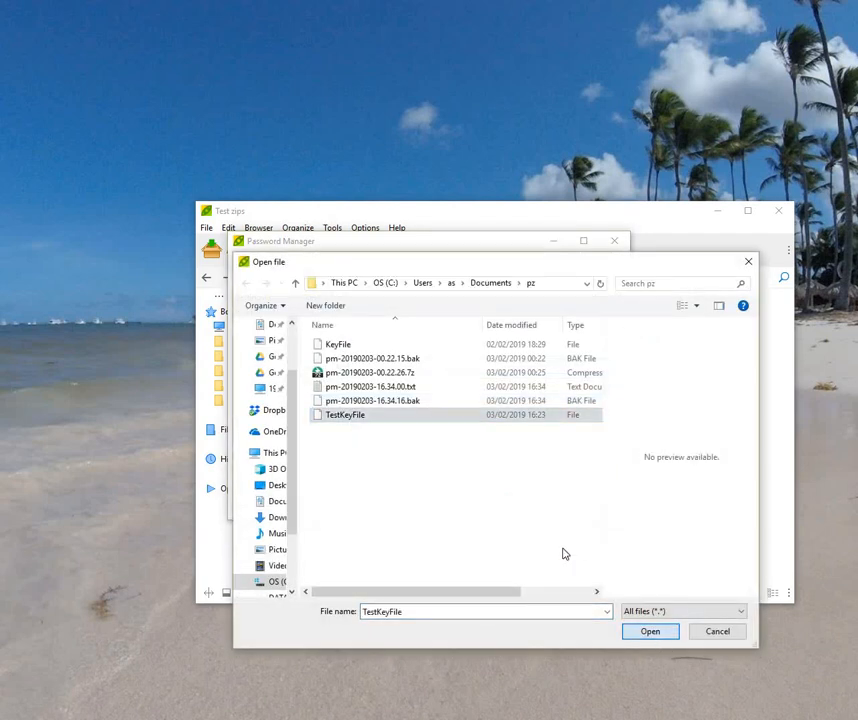
left_click(534, 504)
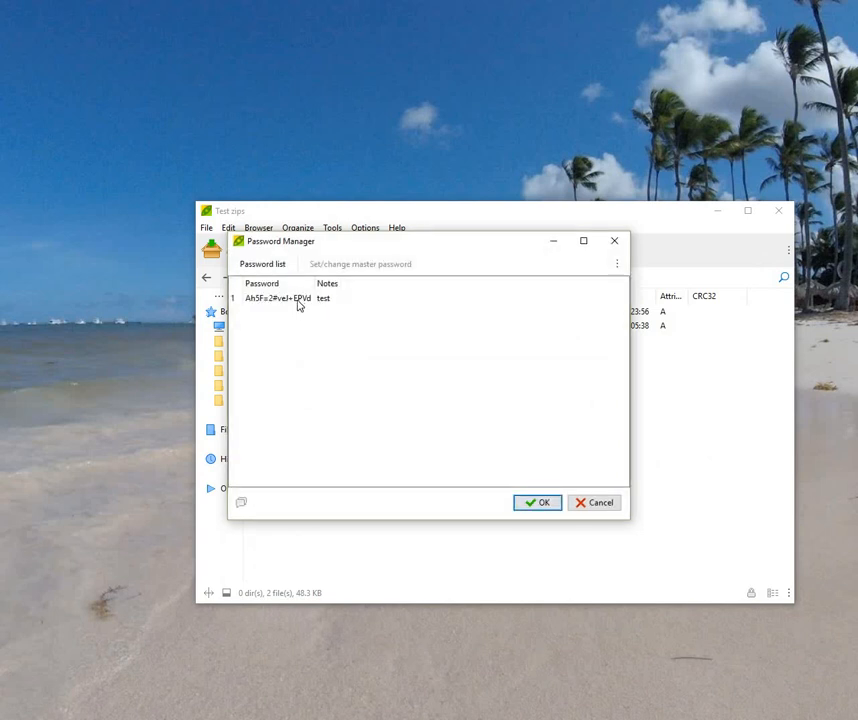
left_click(298, 300)
right_click(285, 304)
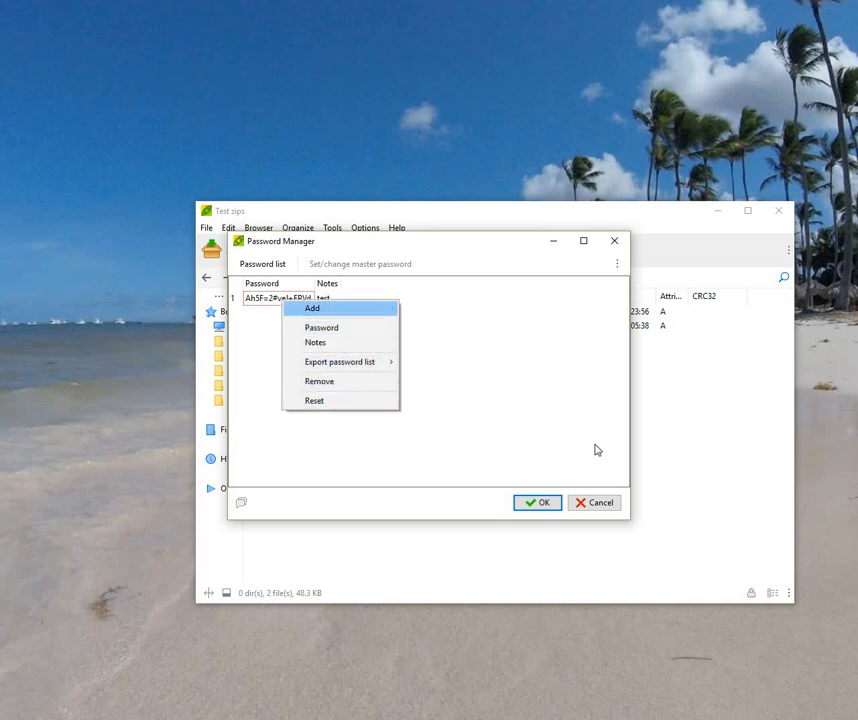
left_click(601, 503)
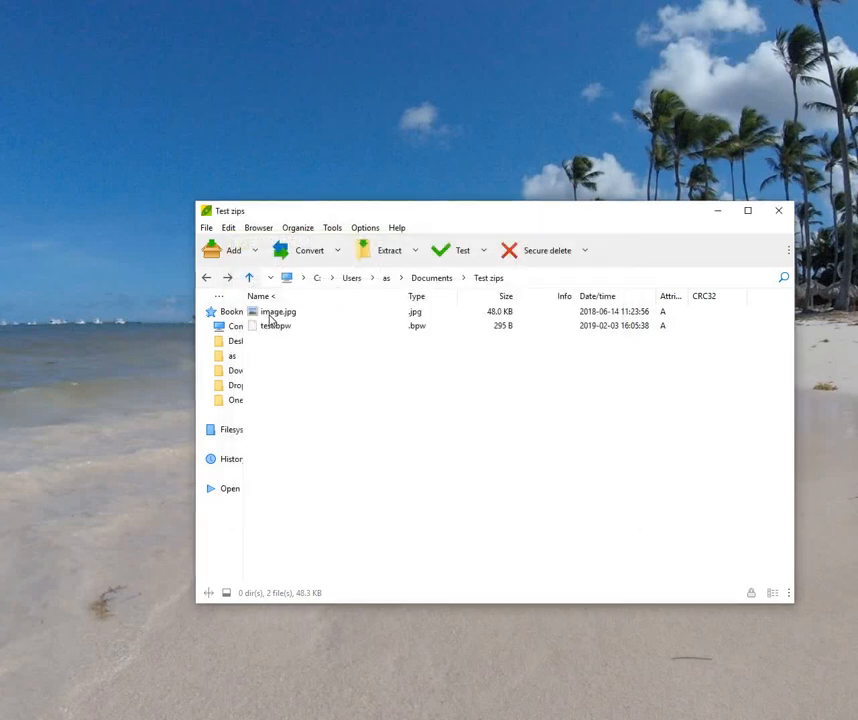
Step: Convert image.jpg to a new archive protected with the password saved in the Password Manager
right_click(270, 316)
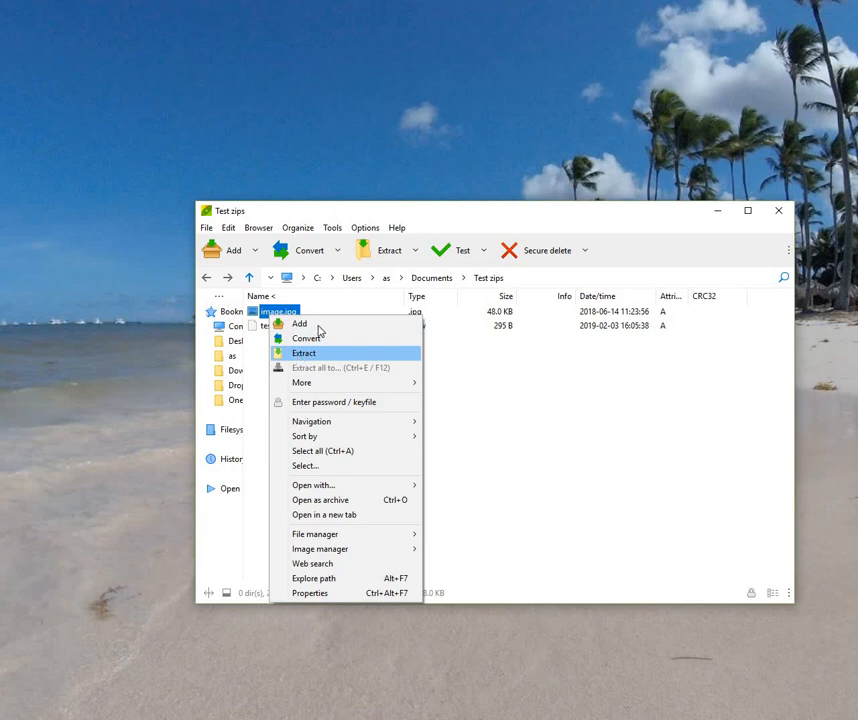
left_click(320, 339)
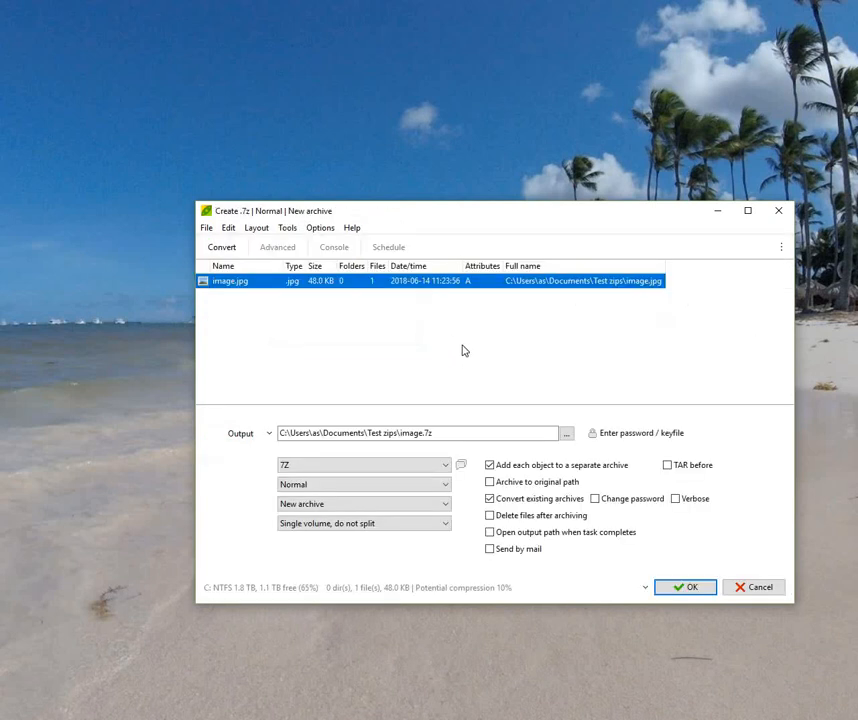
left_click(652, 440)
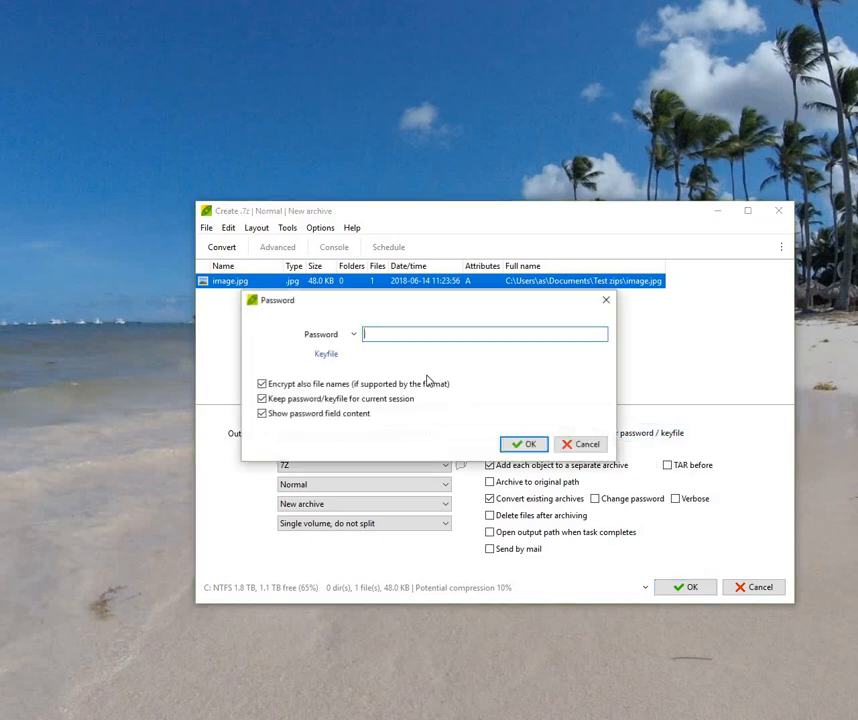
left_click(354, 336)
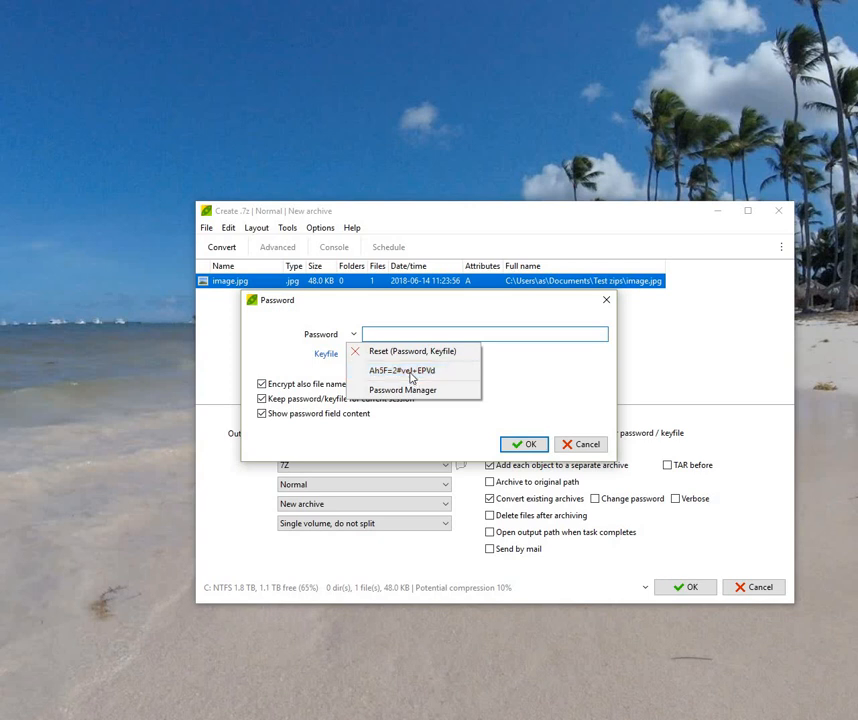
left_click(411, 372)
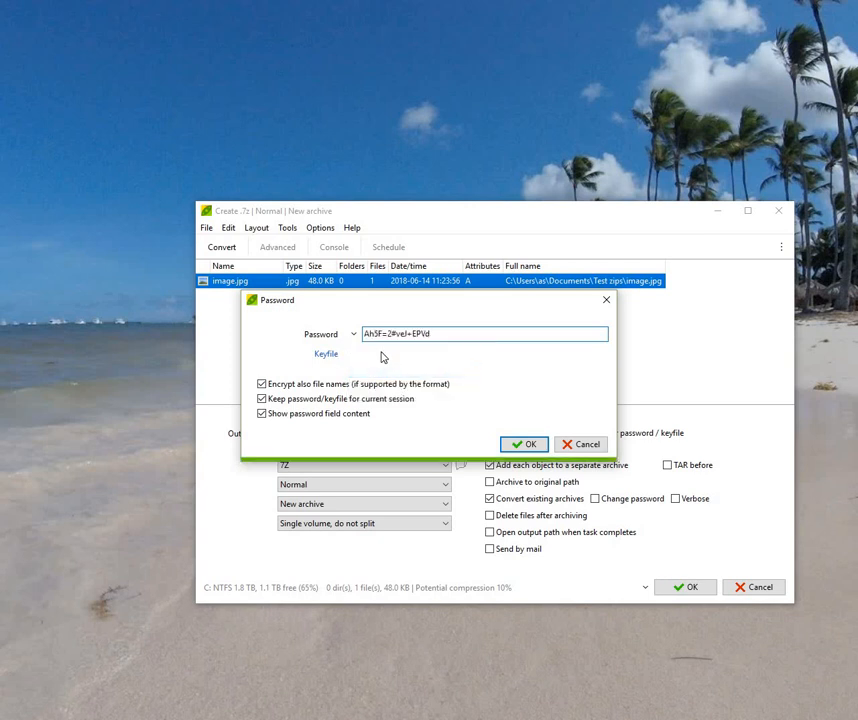
left_click(530, 447)
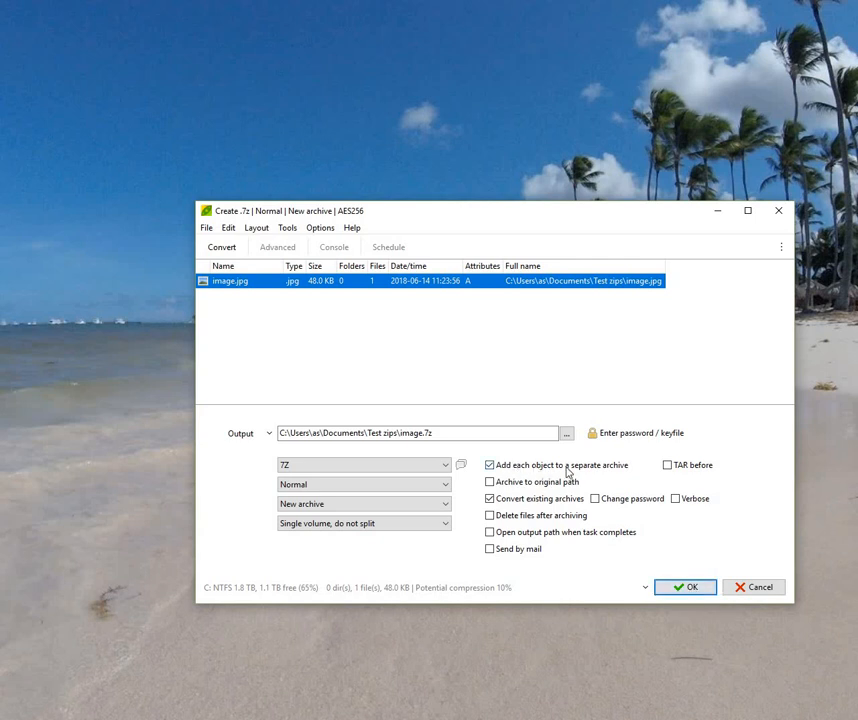
Step: Keep the 7Z format and create the encrypted image.7z archive
left_click(446, 466)
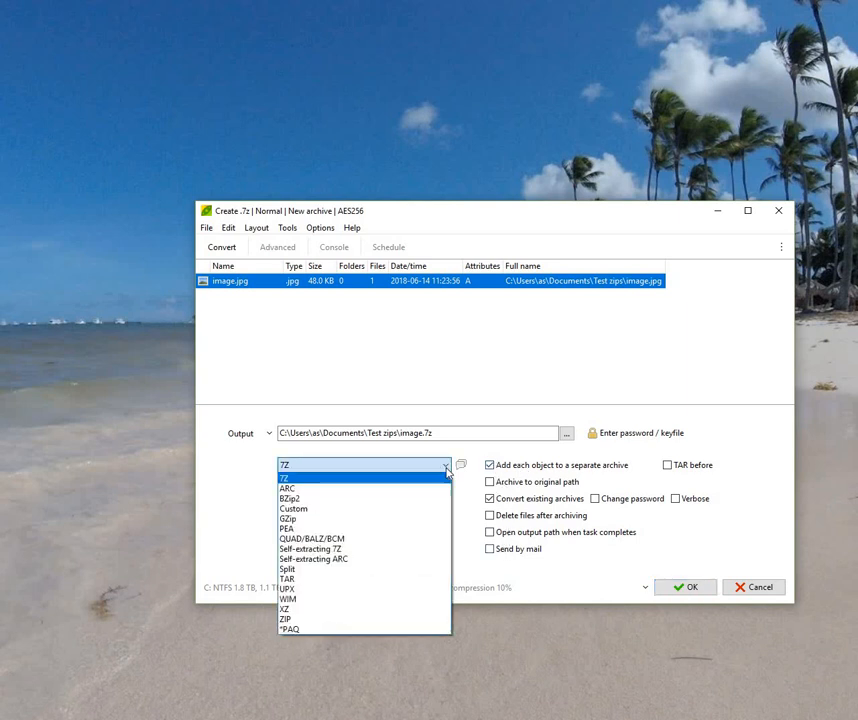
left_click(447, 471)
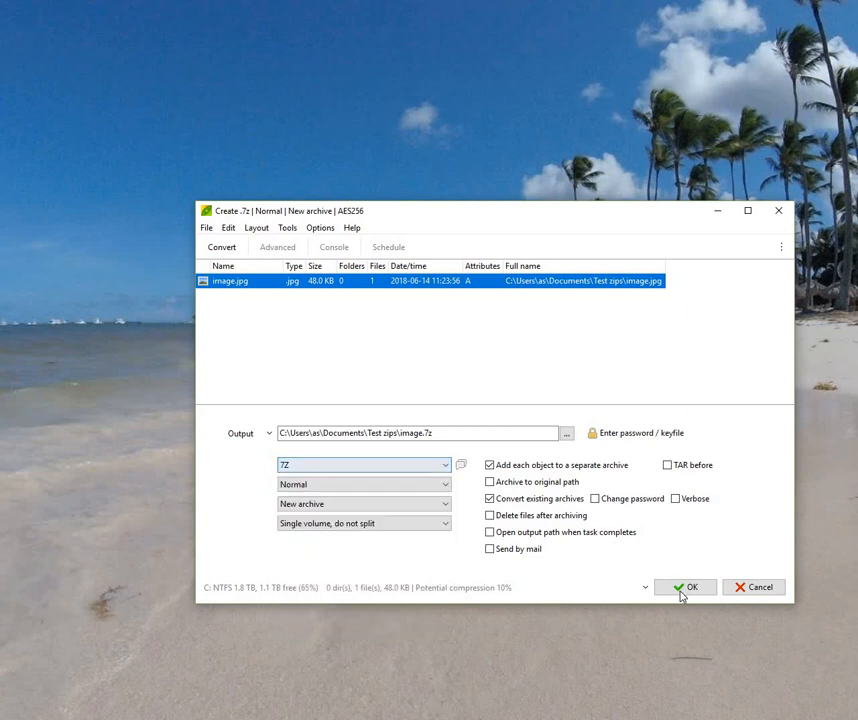
left_click(684, 588)
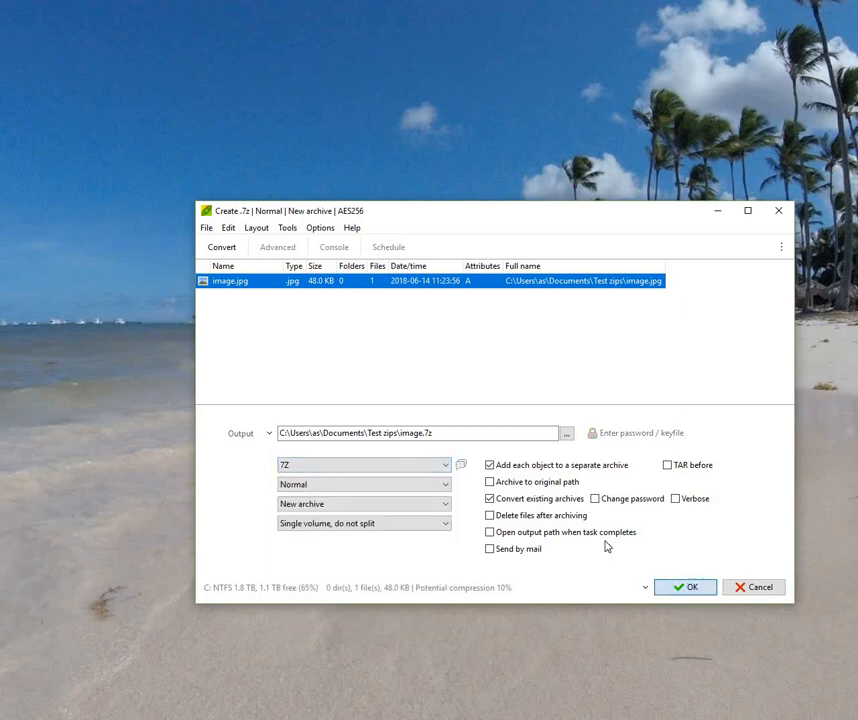
Step: Dismiss the completion notice and delete image.jpg from Test zips
left_click(575, 461)
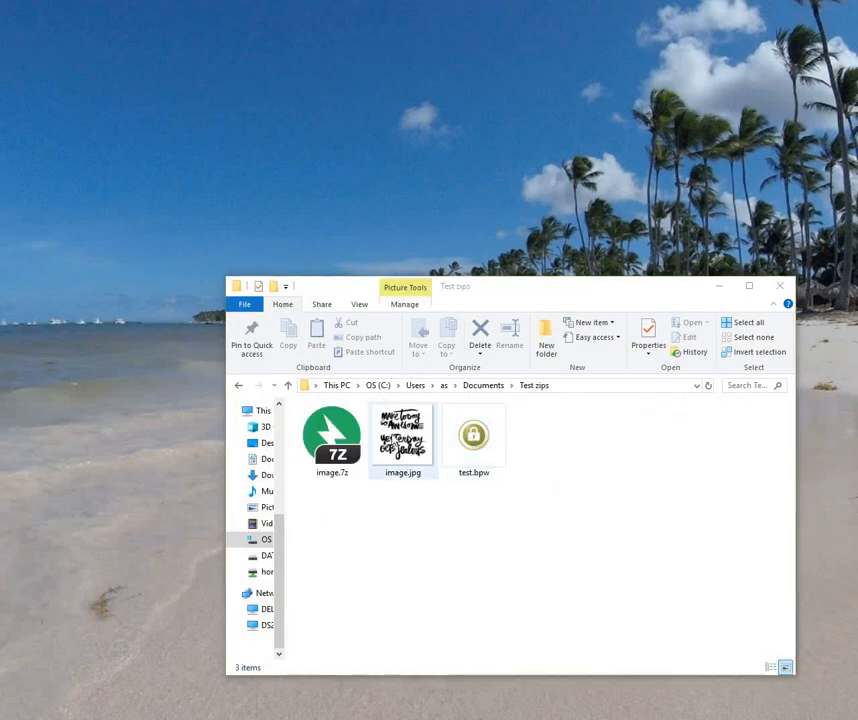
right_click(345, 443)
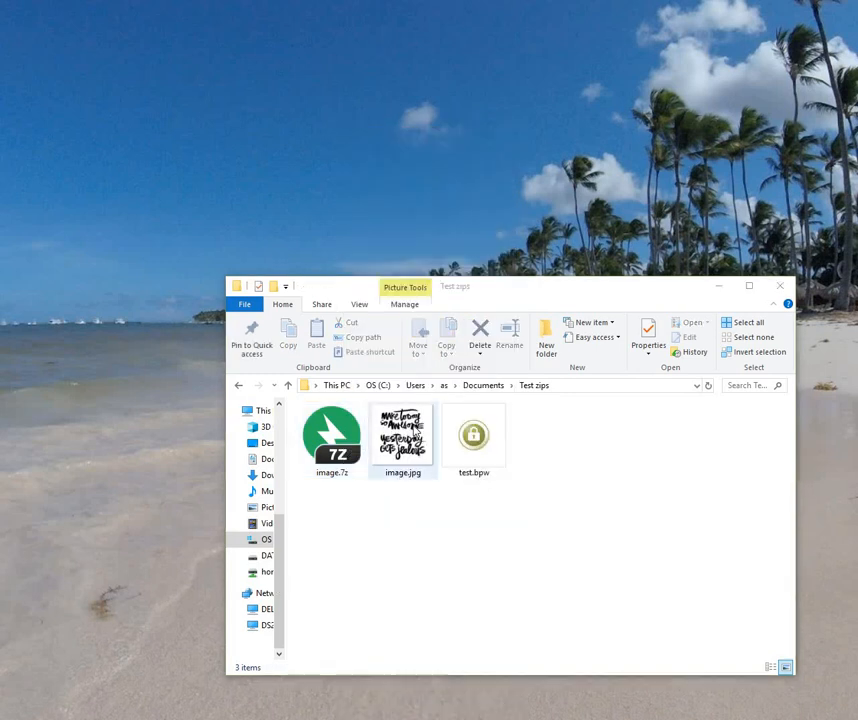
left_click(415, 432)
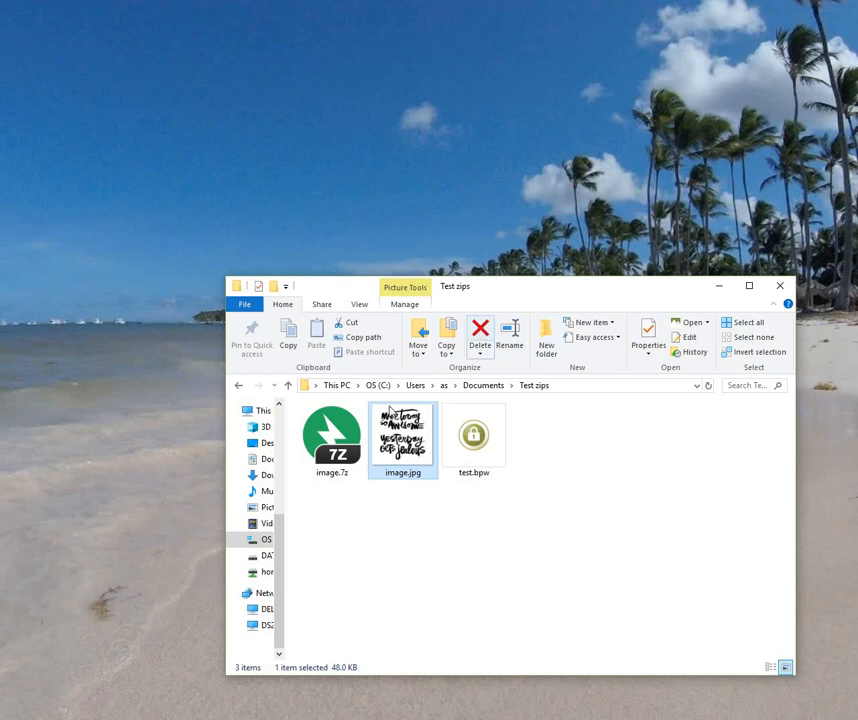
key("Delete")
Step: Extract image.7z with Bandizip using the pasted password and close the extraction window
right_click(342, 440)
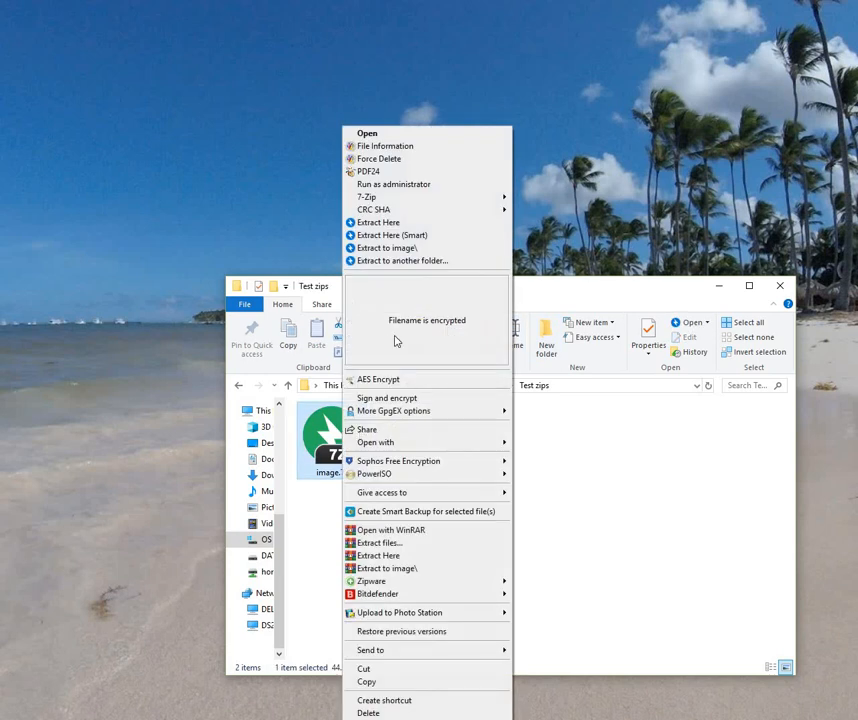
left_click(402, 236)
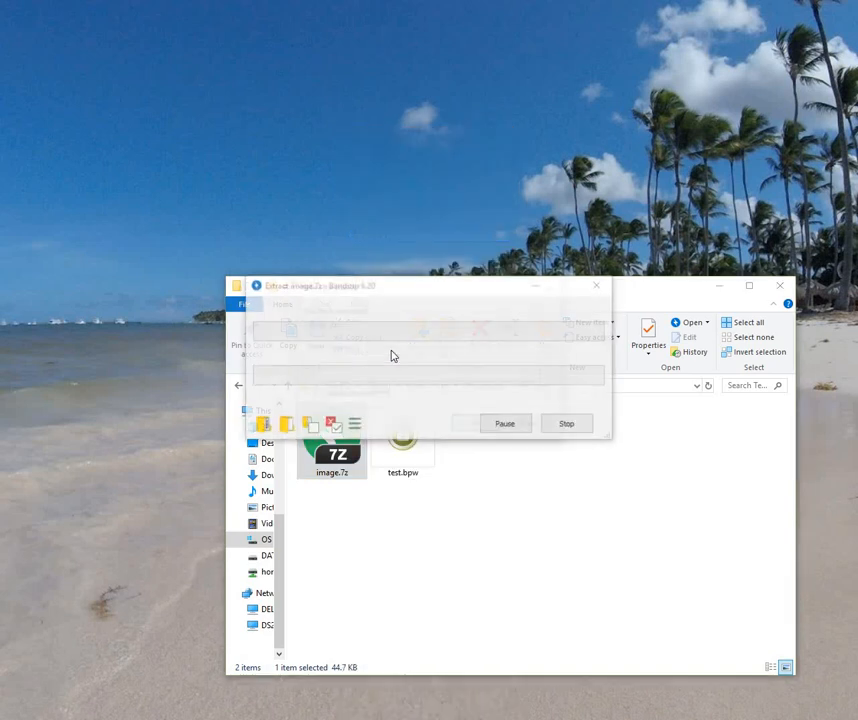
right_click(373, 376)
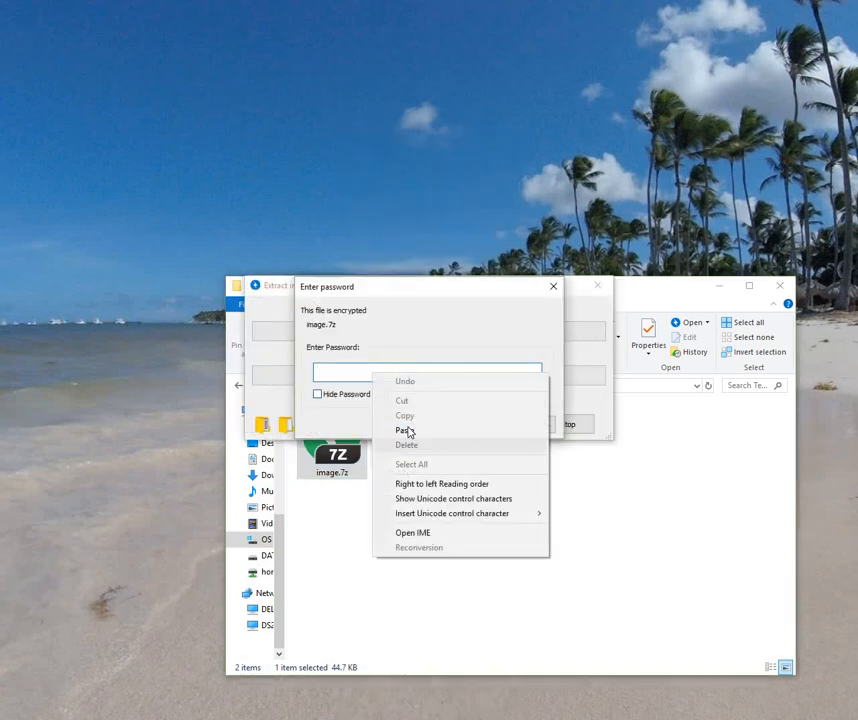
left_click(429, 429)
left_click(477, 428)
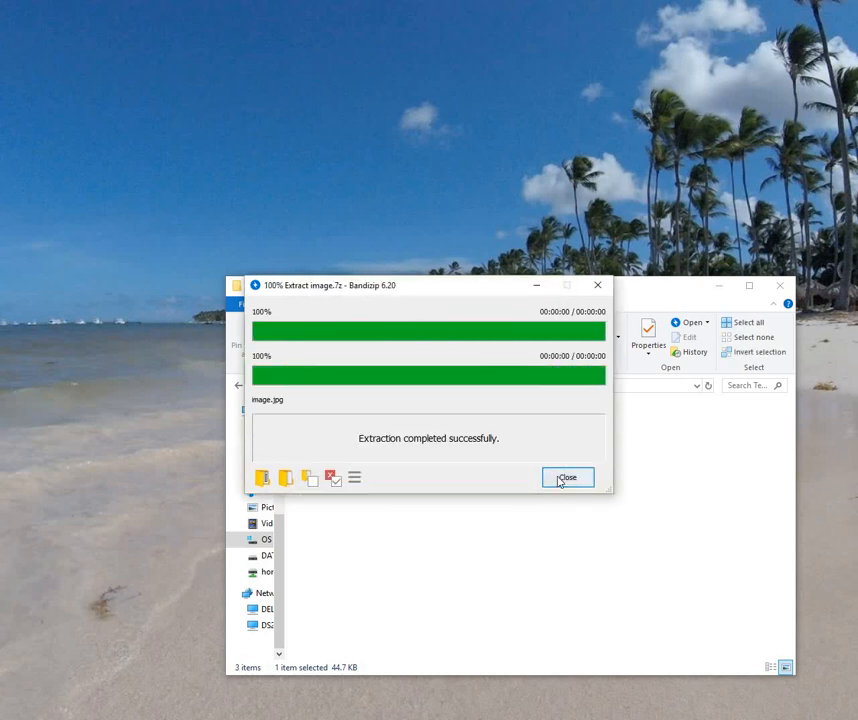
left_click(567, 478)
left_click(402, 435)
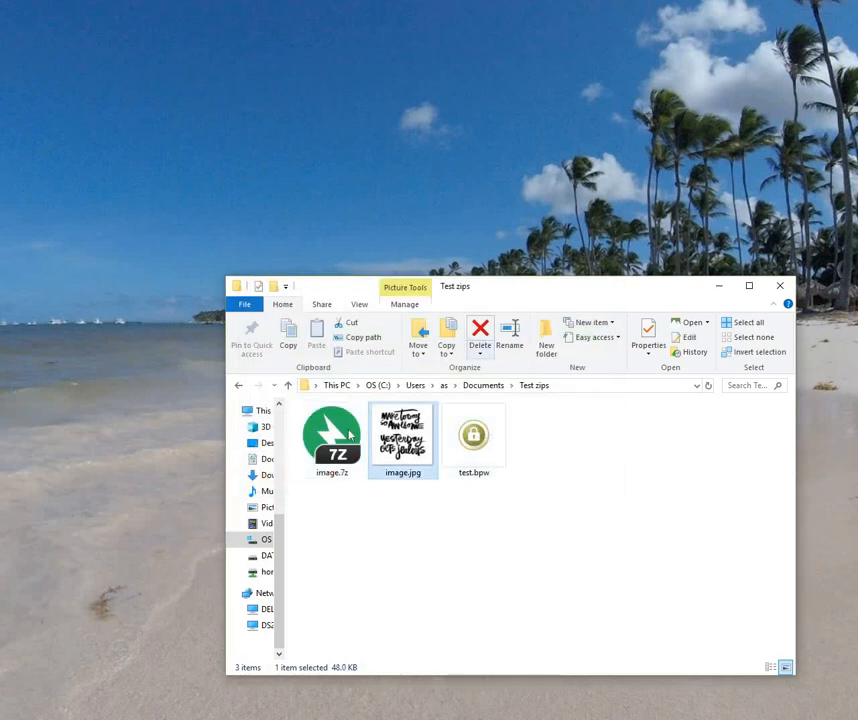
Step: Delete image.jpg, extract image.7z with 7-Zip using the pasted password, then delete the result
left_click(480, 338)
right_click(337, 447)
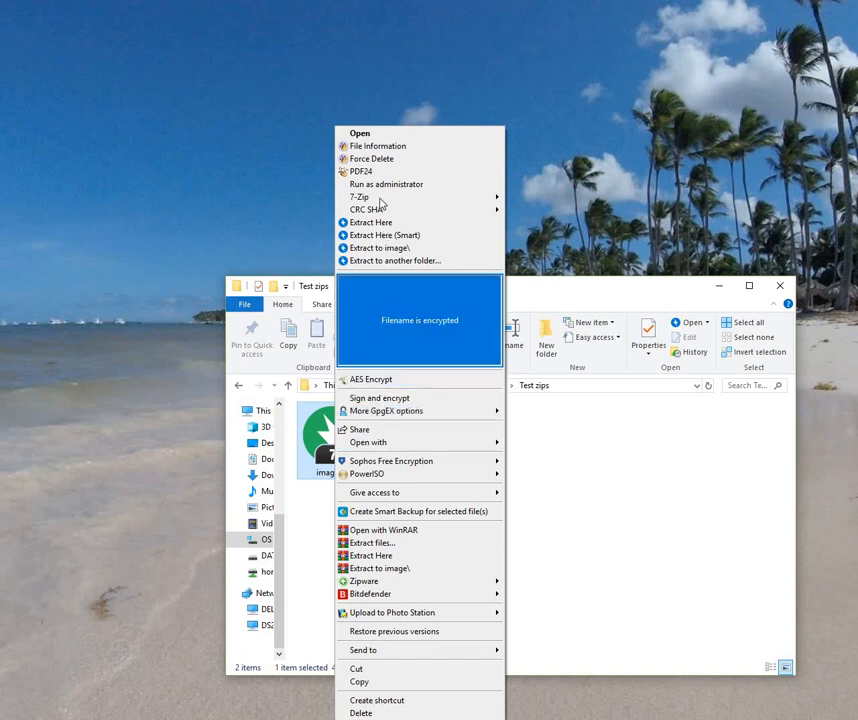
mouse_move(426, 206)
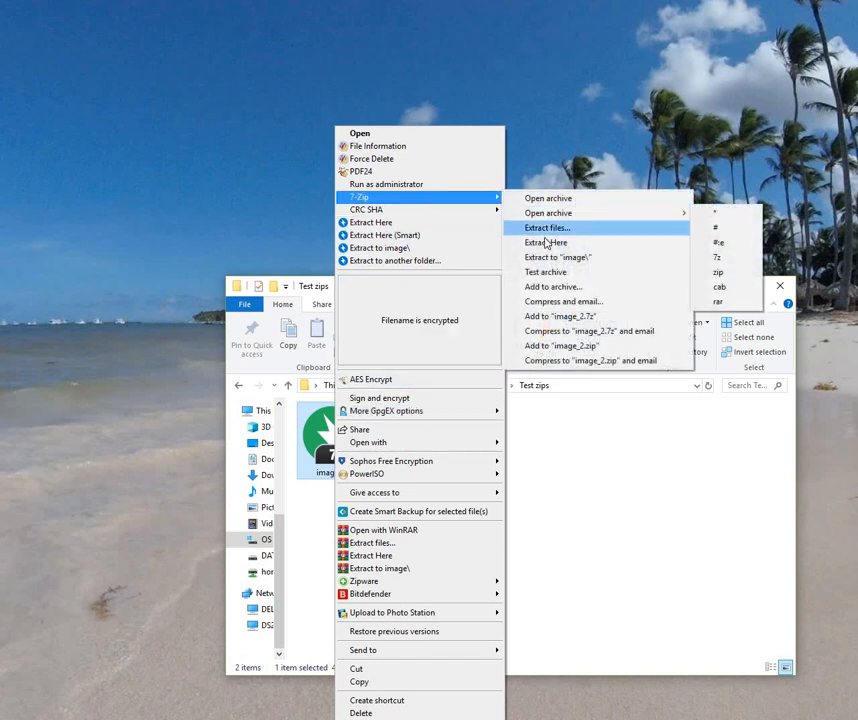
left_click(545, 242)
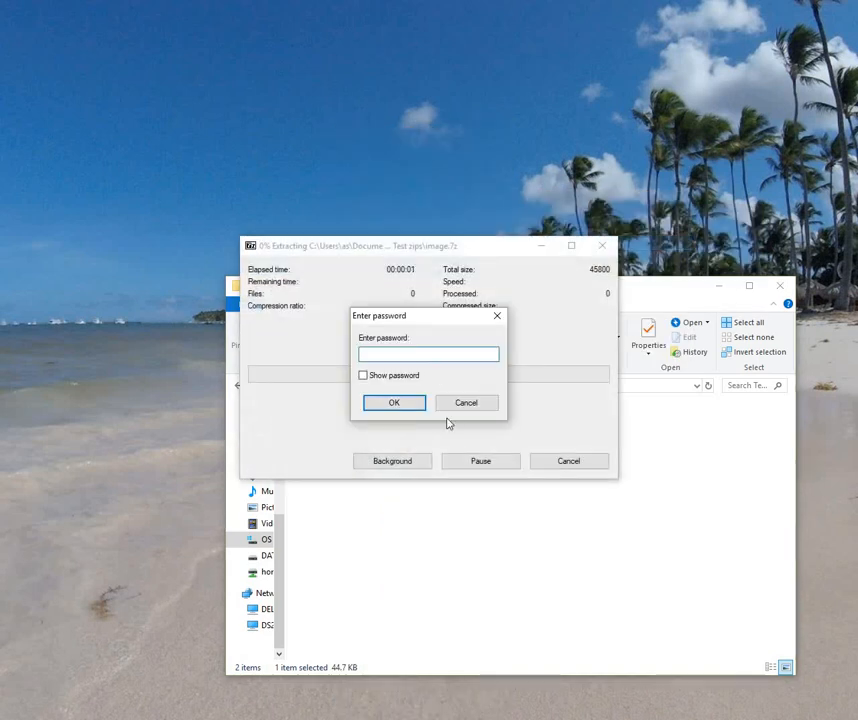
right_click(427, 357)
left_click(459, 413)
key("Return")
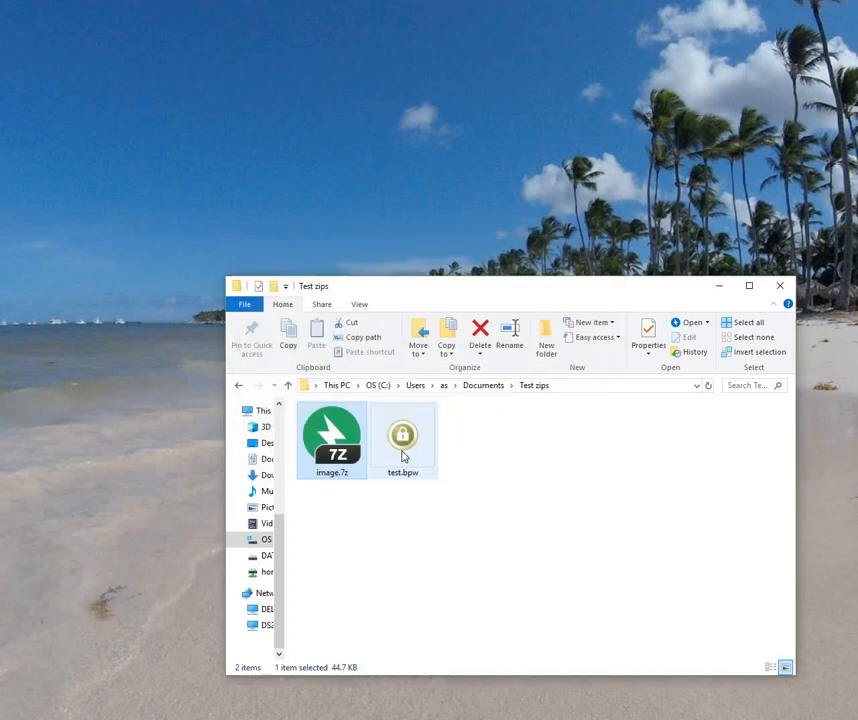
left_click(405, 436)
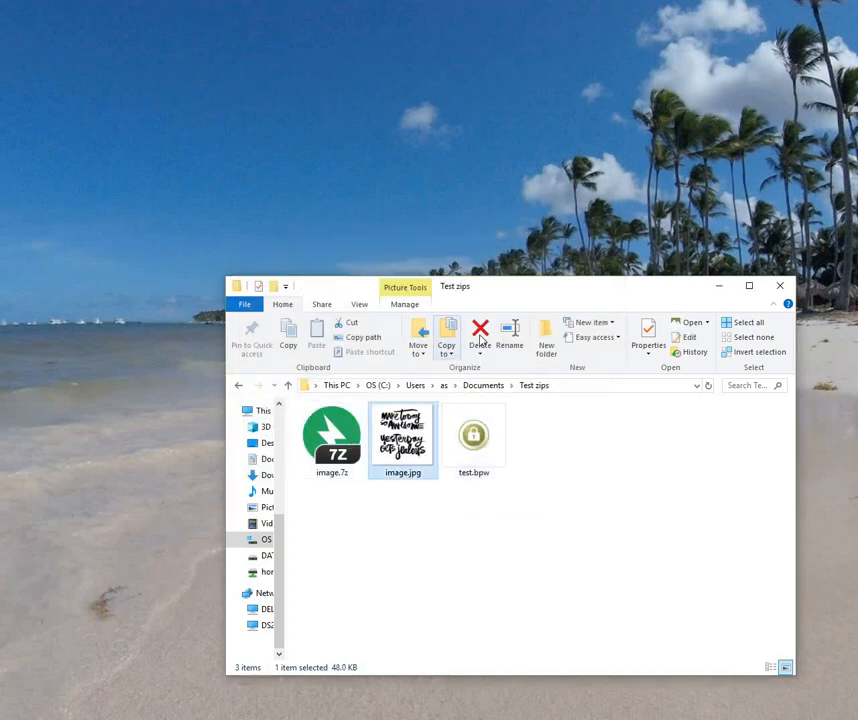
left_click(481, 337)
Step: Extract image.7z into this folder with Zipware using the pasted password, then delete image.jpg
right_click(341, 445)
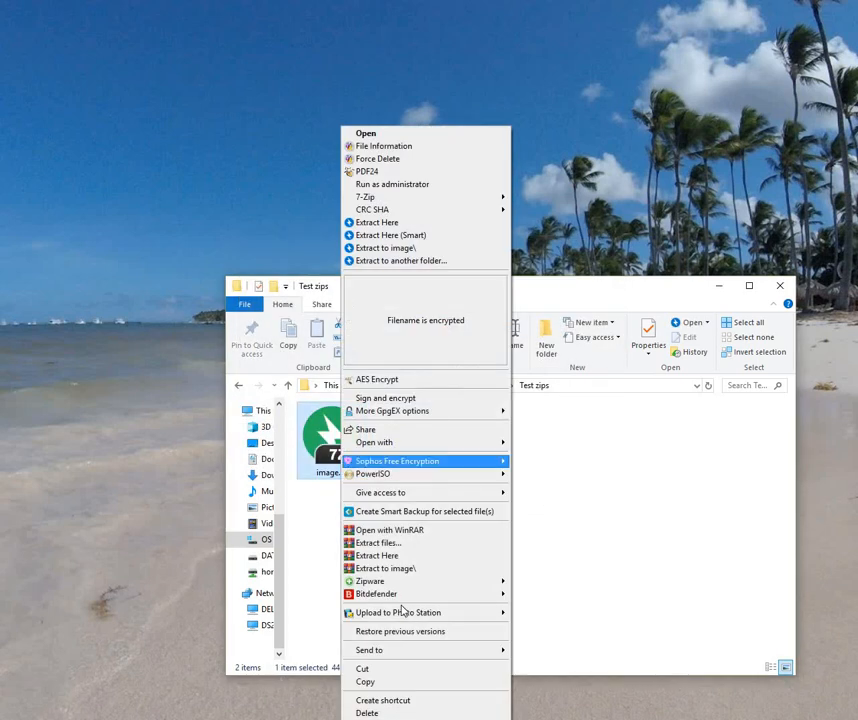
mouse_move(470, 581)
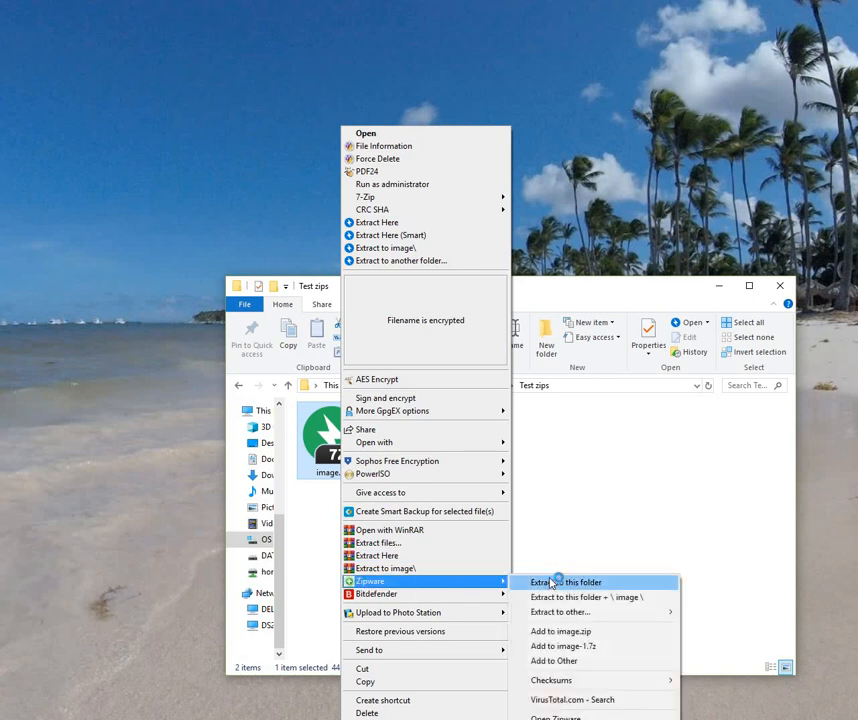
left_click(553, 581)
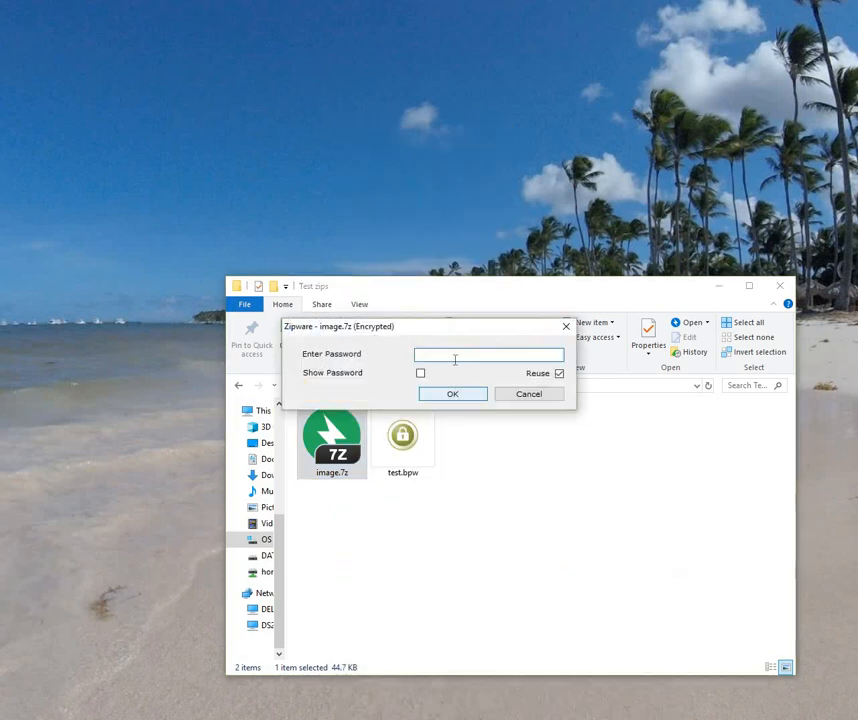
right_click(456, 358)
left_click(486, 417)
left_click(452, 395)
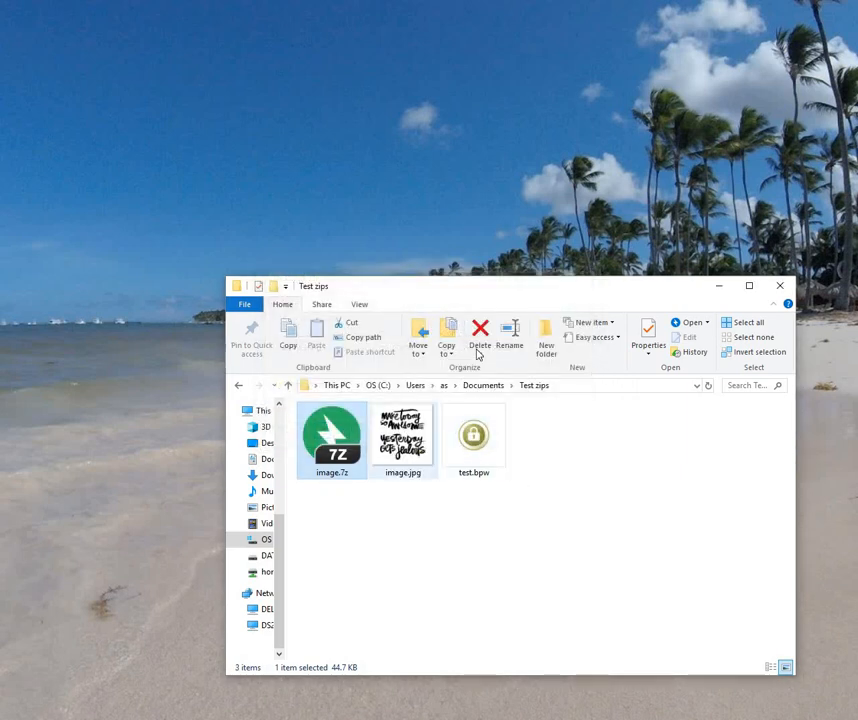
key("Delete")
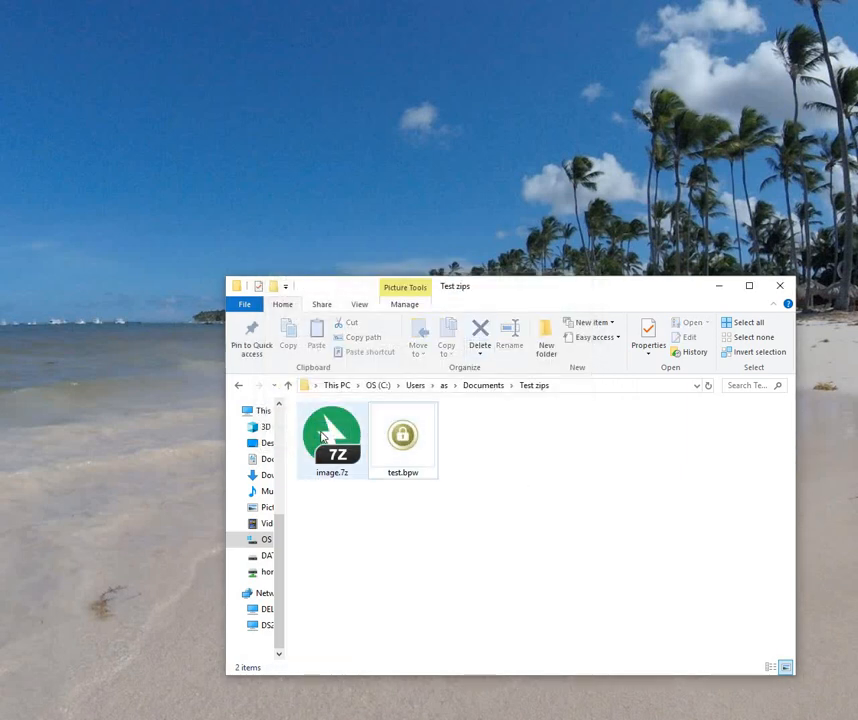
Step: Extract image.7z here with WinRAR, pasting the archive password
right_click(331, 444)
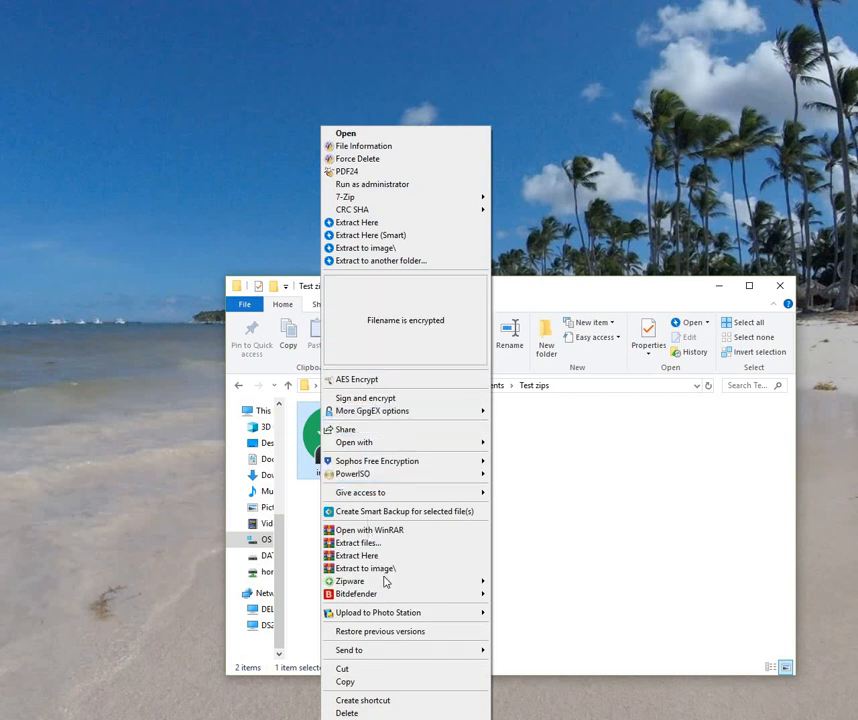
mouse_move(380, 598)
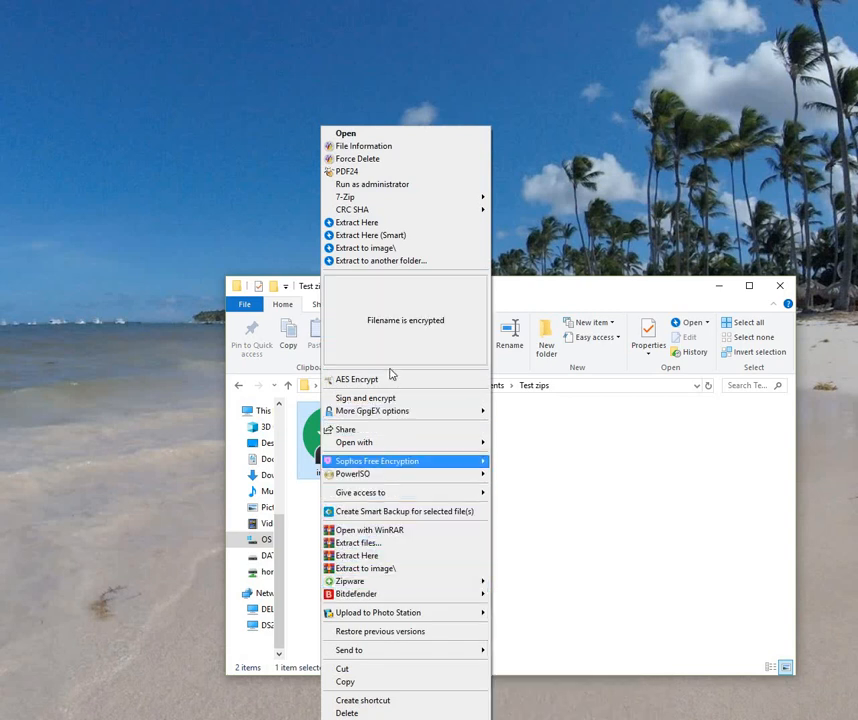
left_click(378, 555)
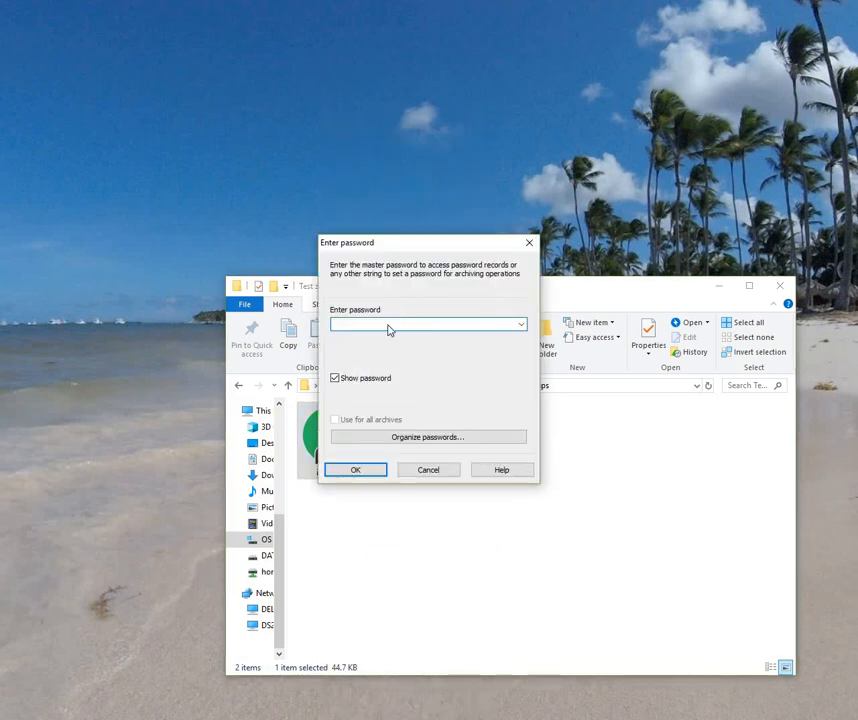
right_click(389, 328)
left_click(418, 382)
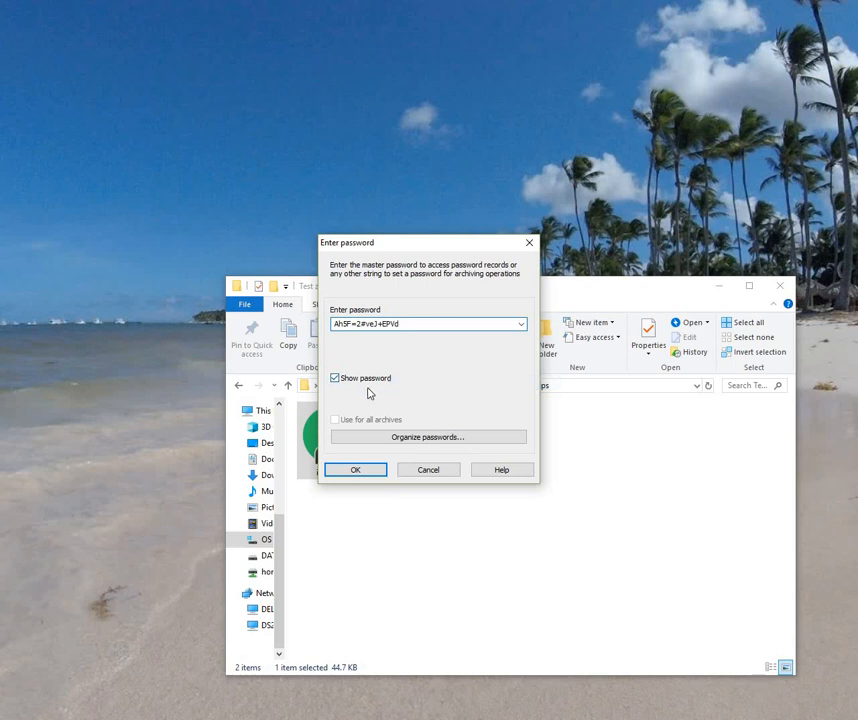
left_click(356, 470)
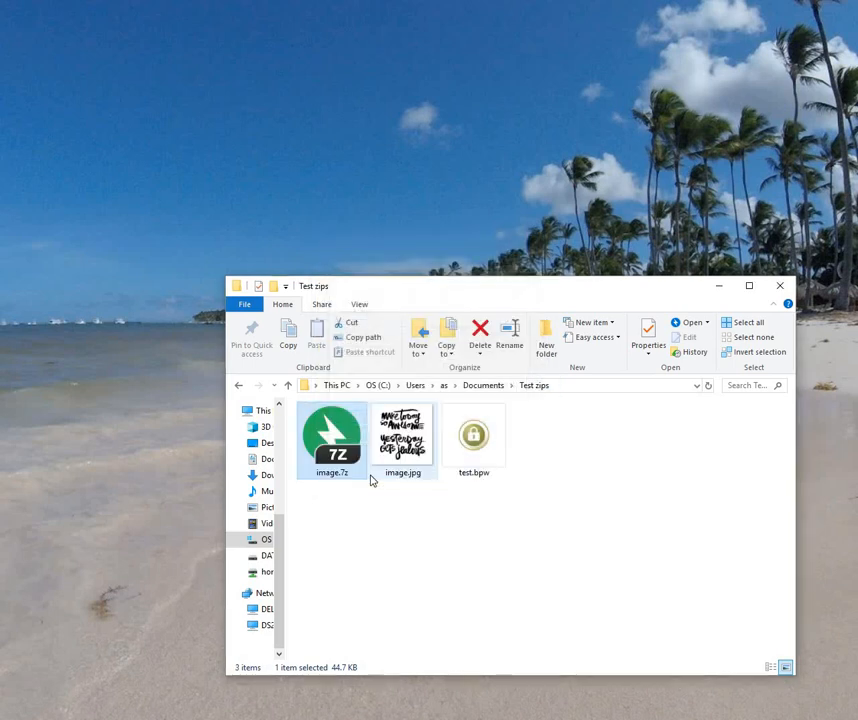
Step: Delete the extracted image.jpg and select test.bpw
left_click(398, 446)
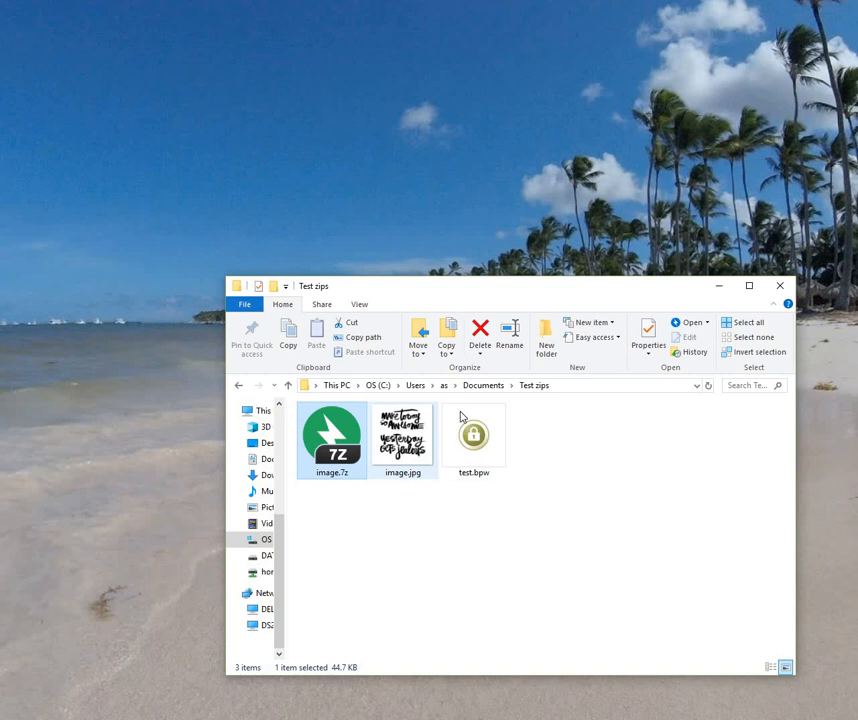
left_click(477, 345)
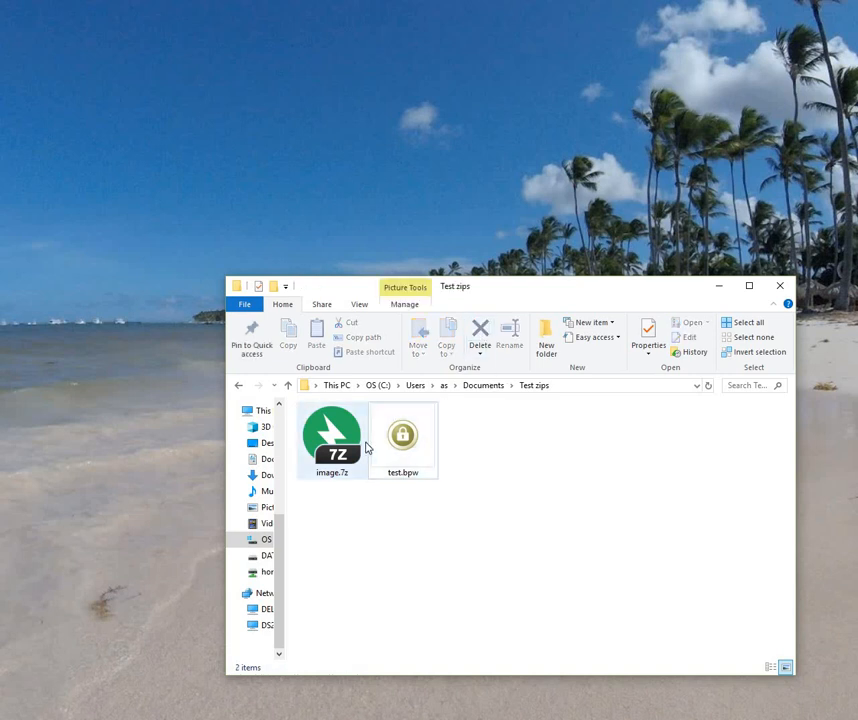
left_click(430, 437)
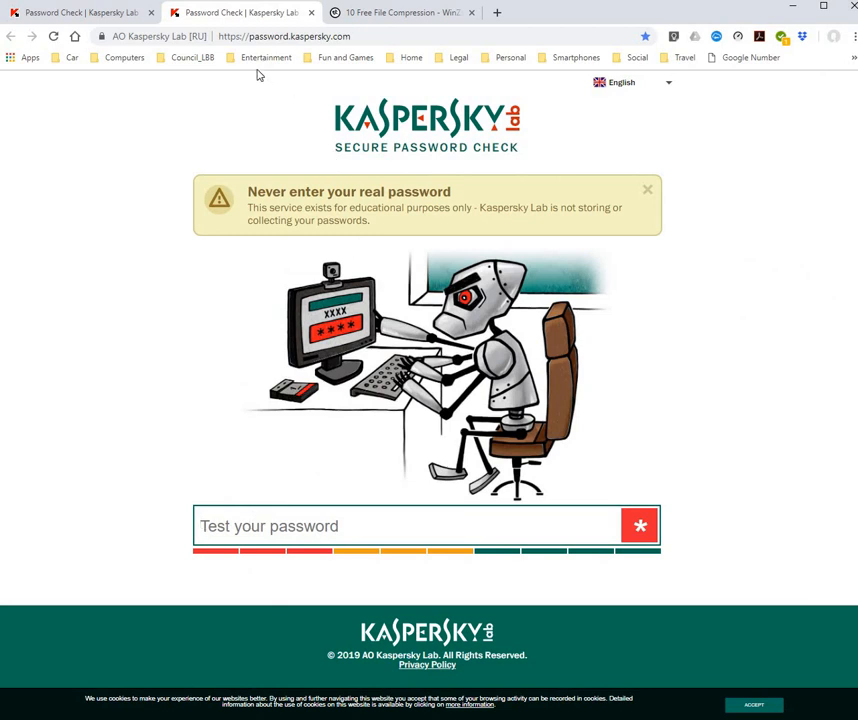
Step: Paste the archive password into Kaspersky Password Check, read the 3261-centuries estimate, then reload the page
right_click(228, 526)
left_click(293, 399)
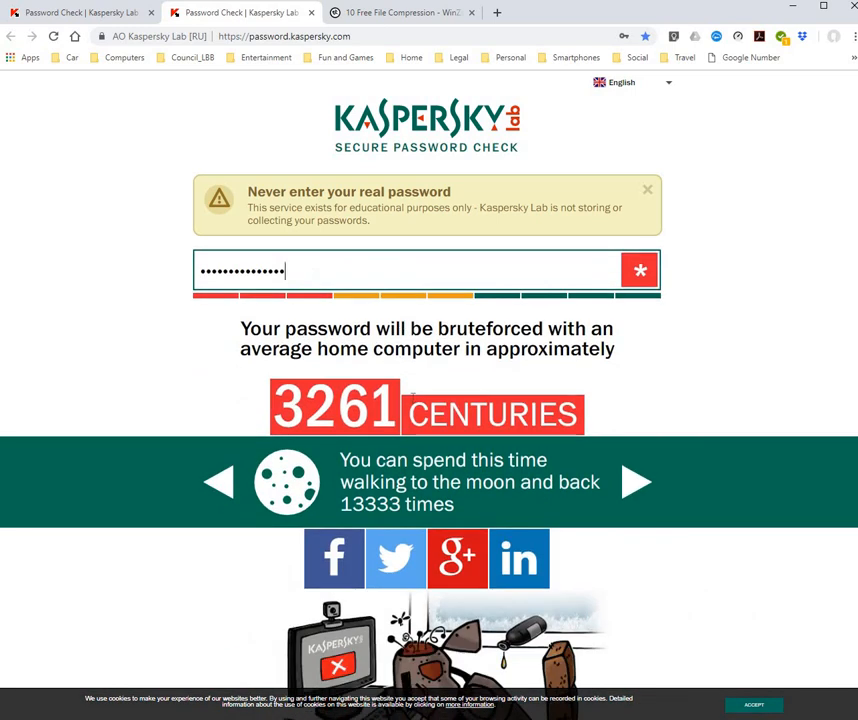
left_click(103, 12)
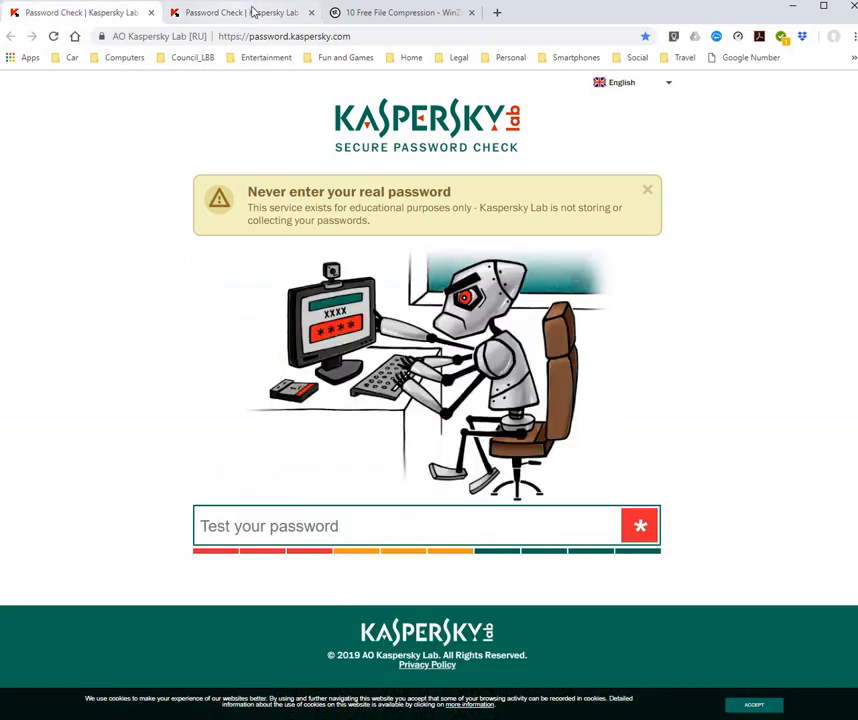
left_click(250, 11)
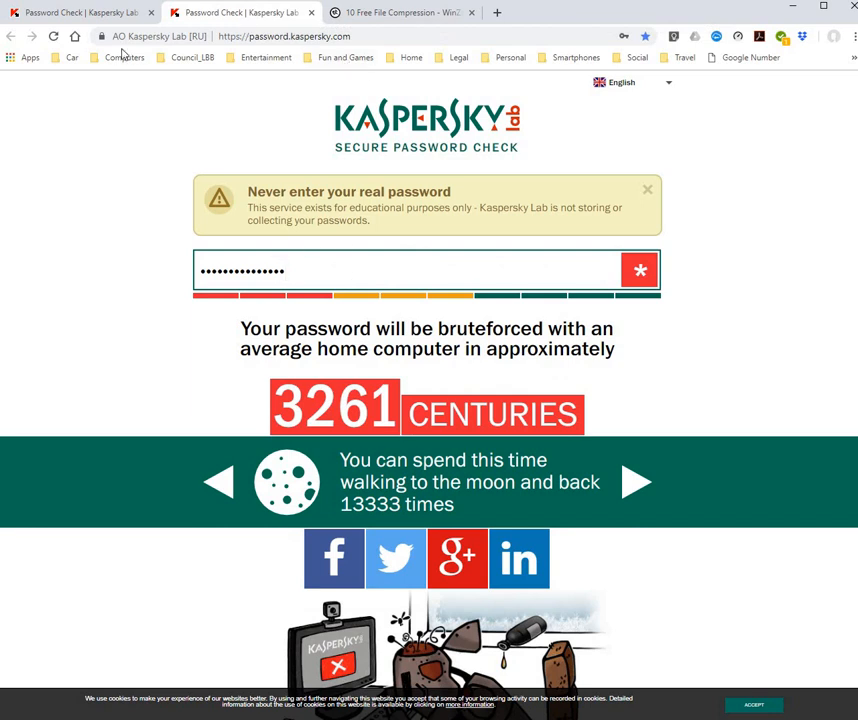
key("F5")
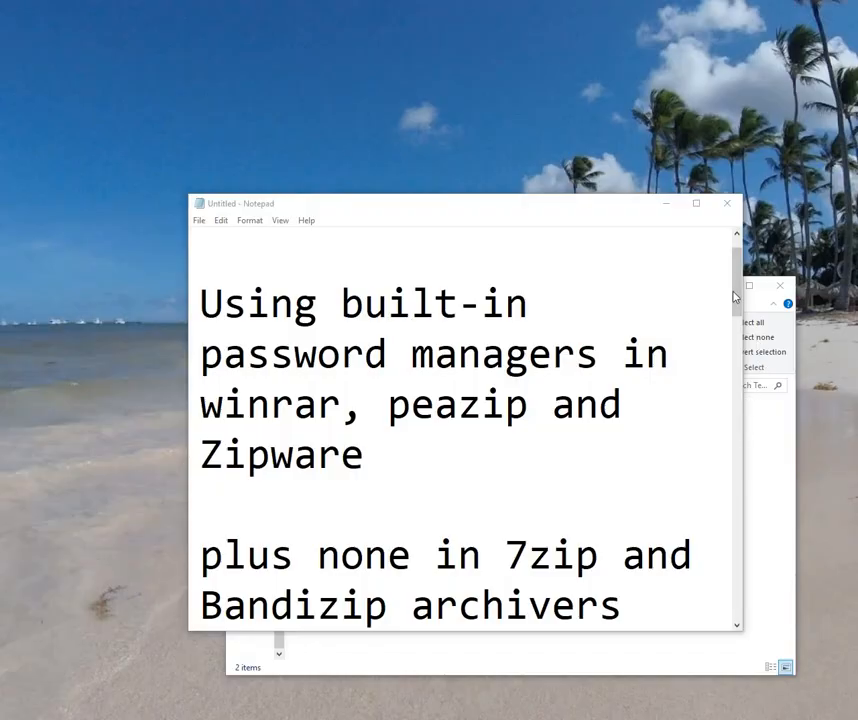
Step: Scroll the Notepad notes down to the closing line 'Now Enjoy the tutorial.'
left_click(740, 293)
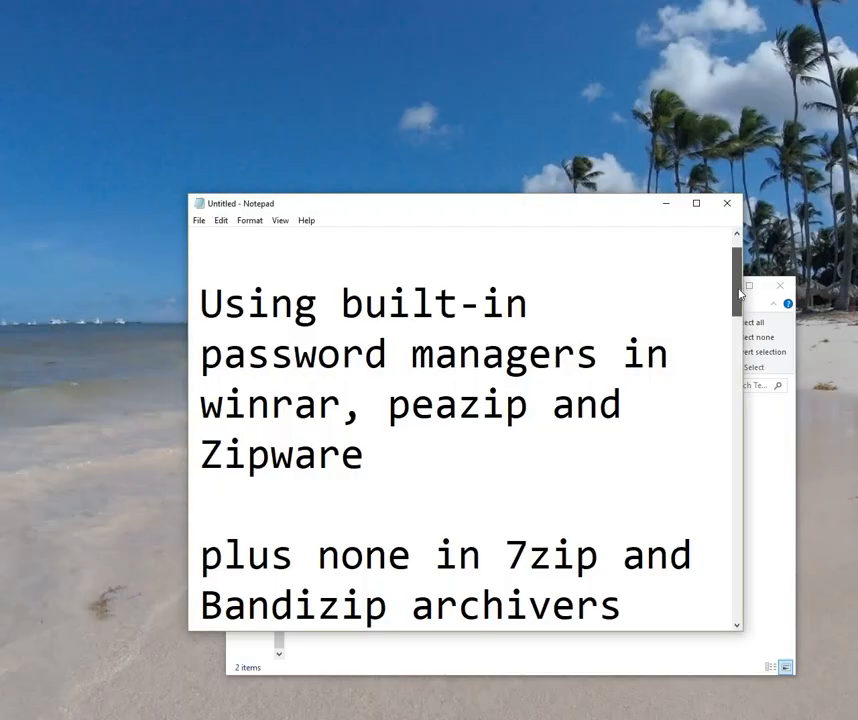
left_click_drag(740, 298, 740, 308)
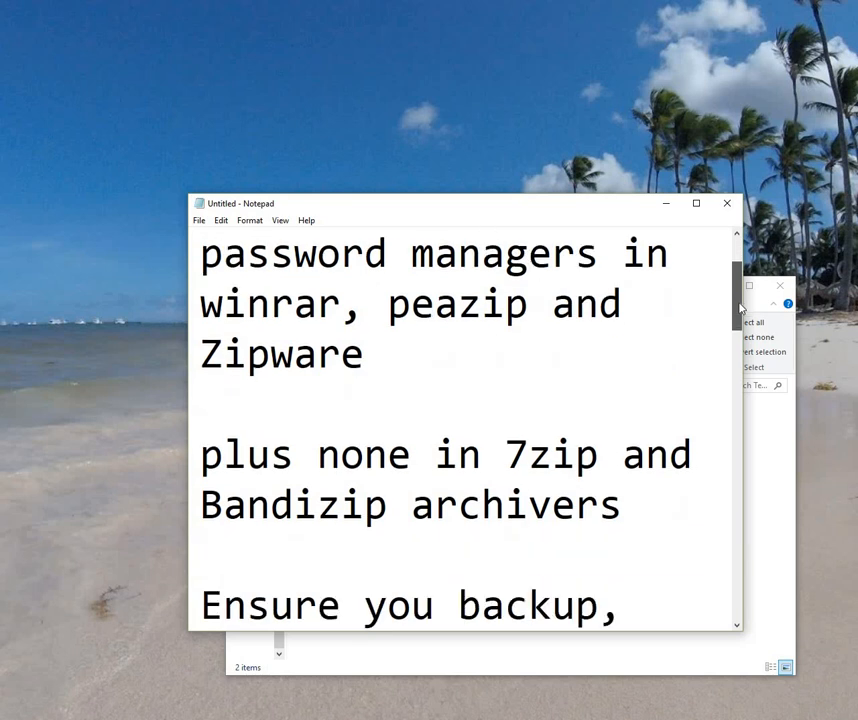
left_click_drag(740, 308, 737, 374)
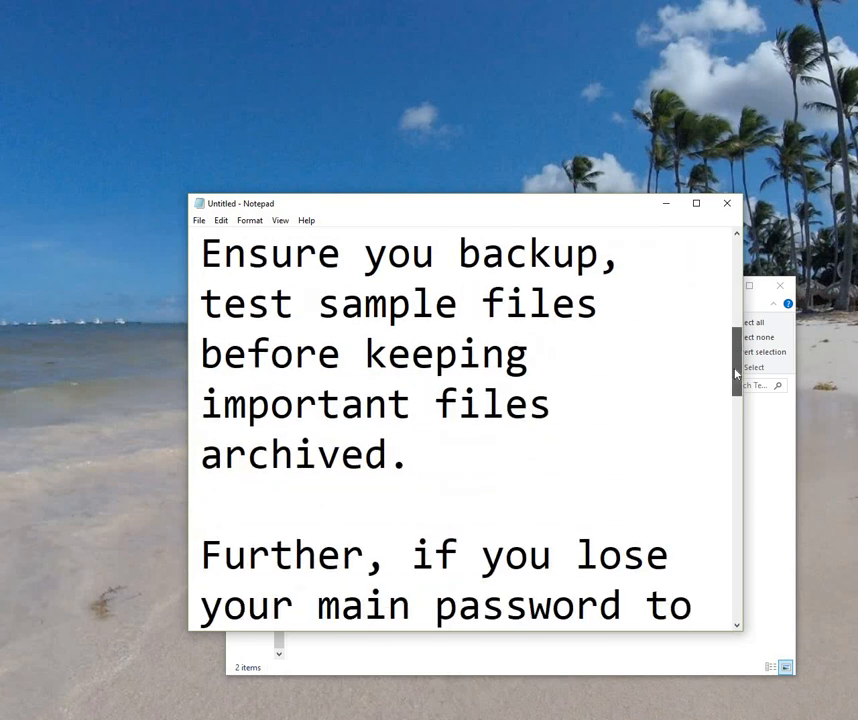
left_click_drag(737, 374, 732, 407)
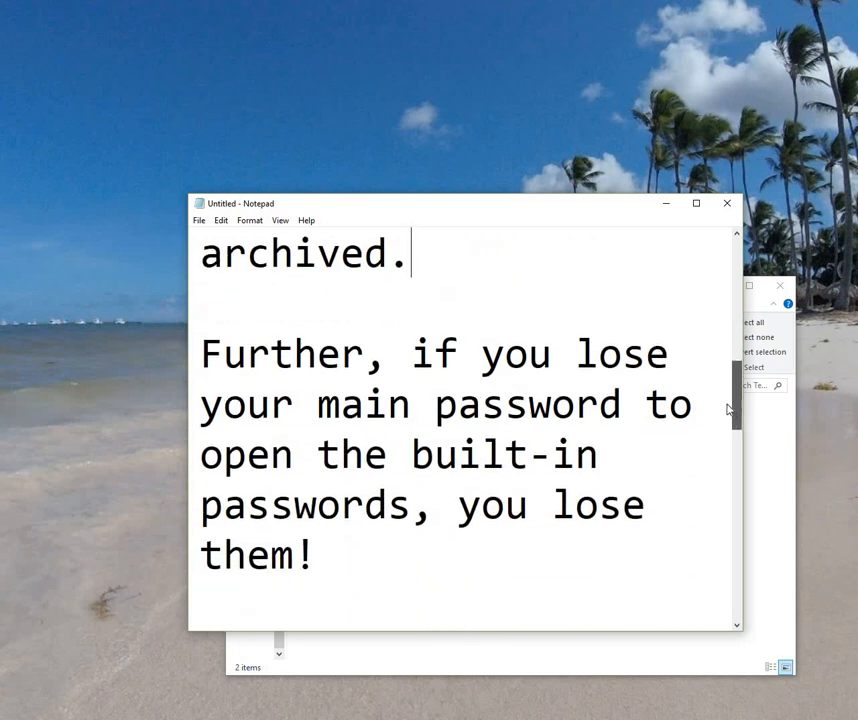
left_click_drag(730, 407, 724, 461)
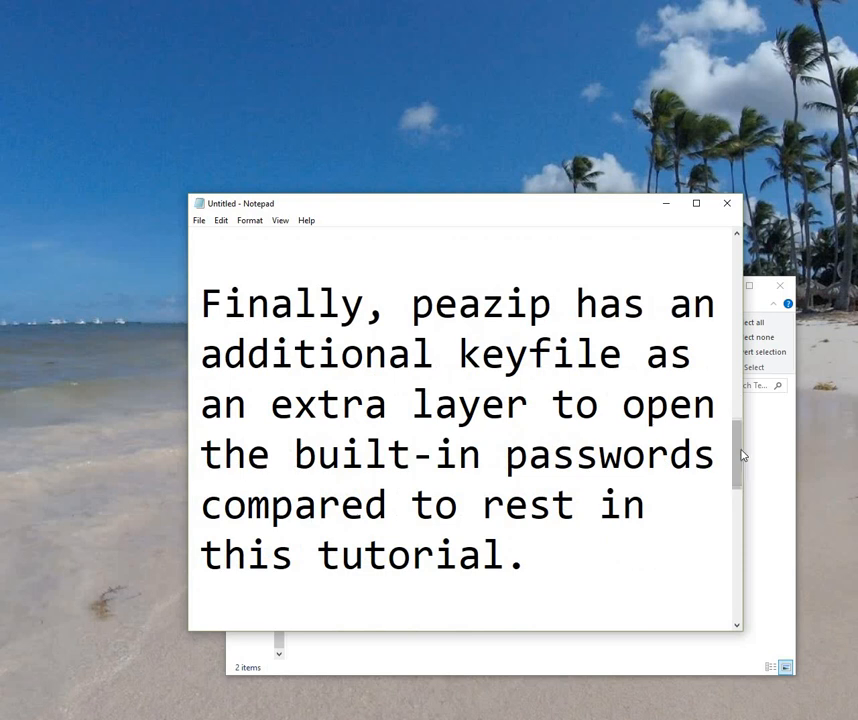
left_click_drag(737, 475, 741, 523)
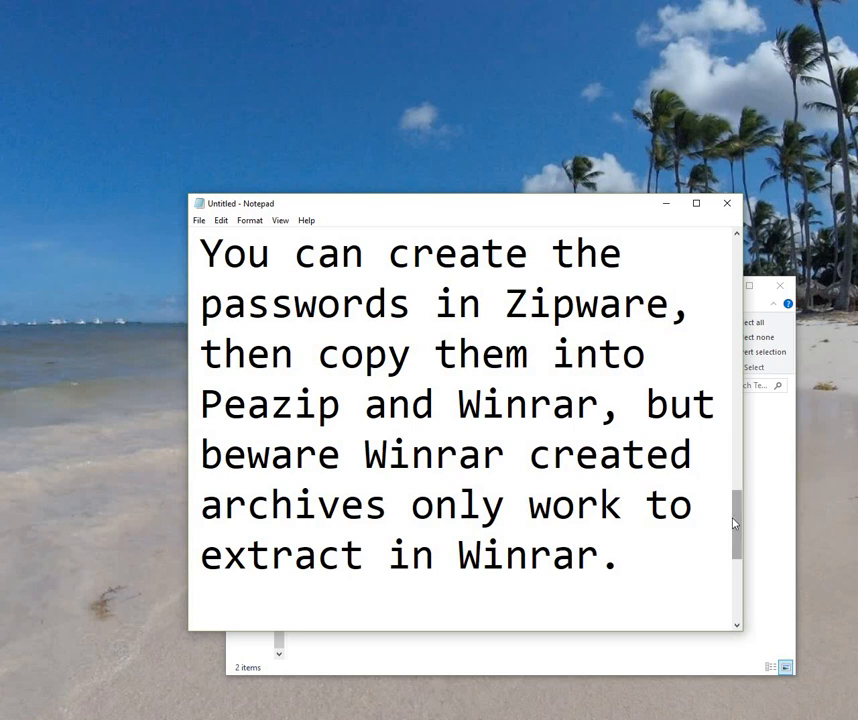
left_click_drag(736, 513, 738, 560)
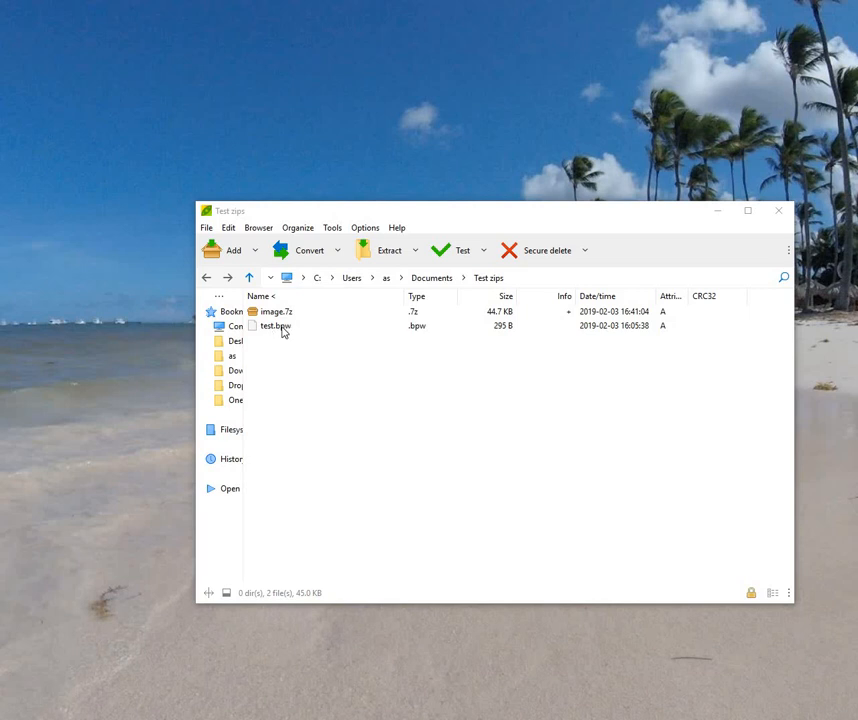
Step: Review PeaZip's Password Manager list and its export options, closing it without changes
left_click(332, 228)
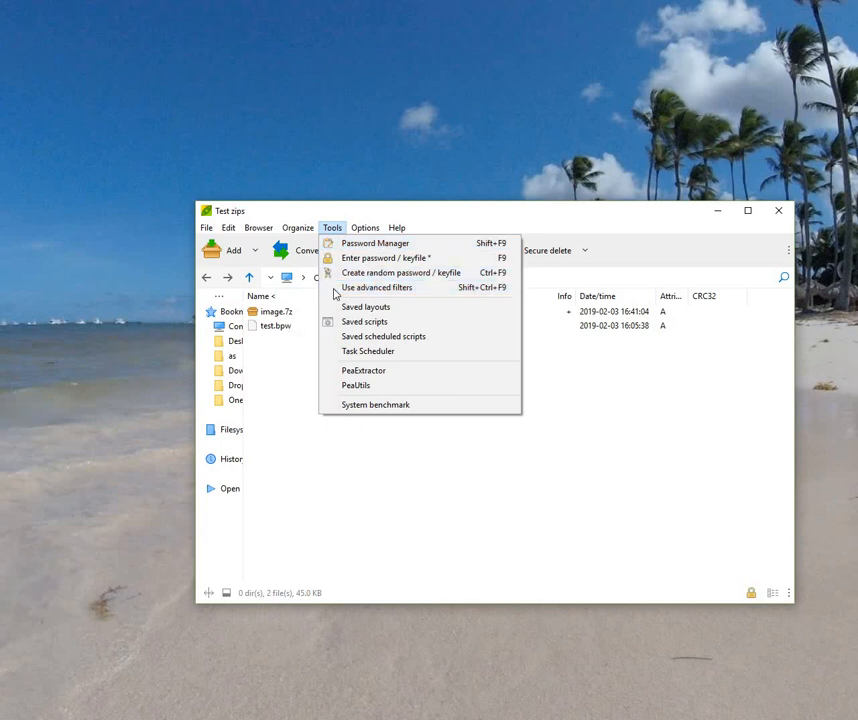
key("Return")
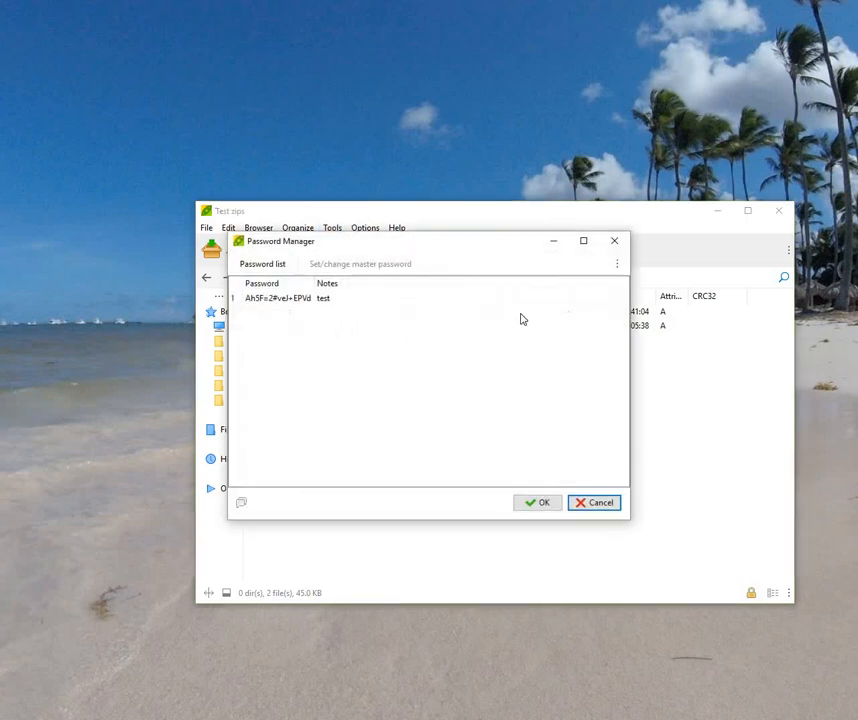
left_click(618, 265)
mouse_move(578, 338)
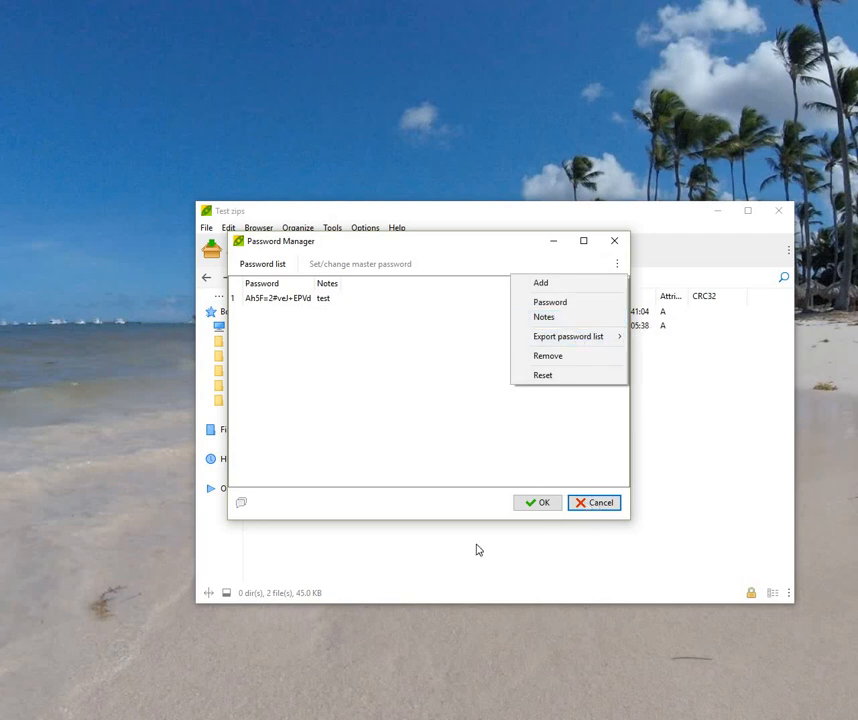
key("Escape")
key("Escape")
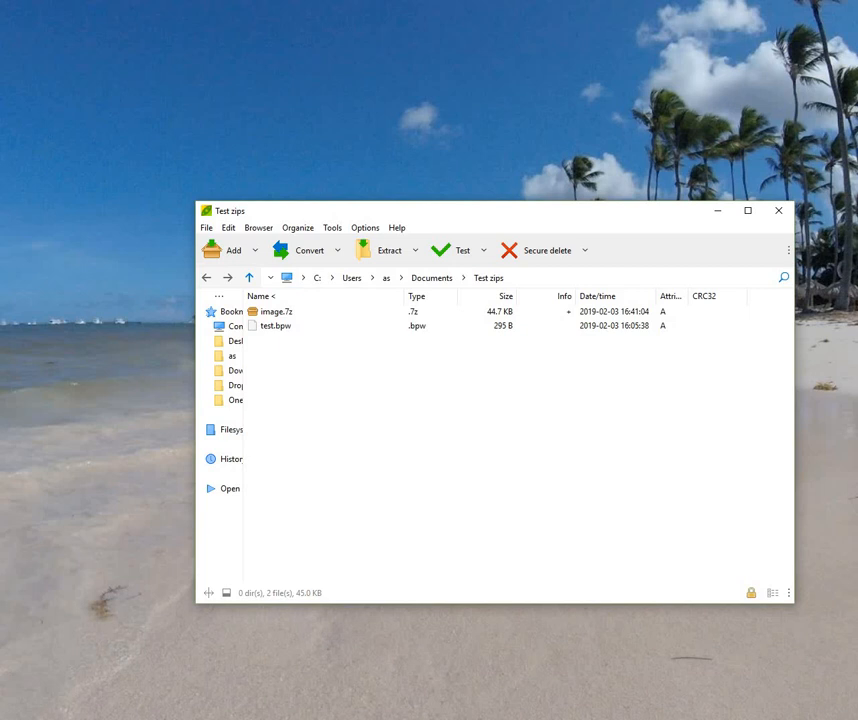
Step: Select test.bpw in Test zips and bring up Zipware's Open Zipware Password File dialog
left_click(98, 683)
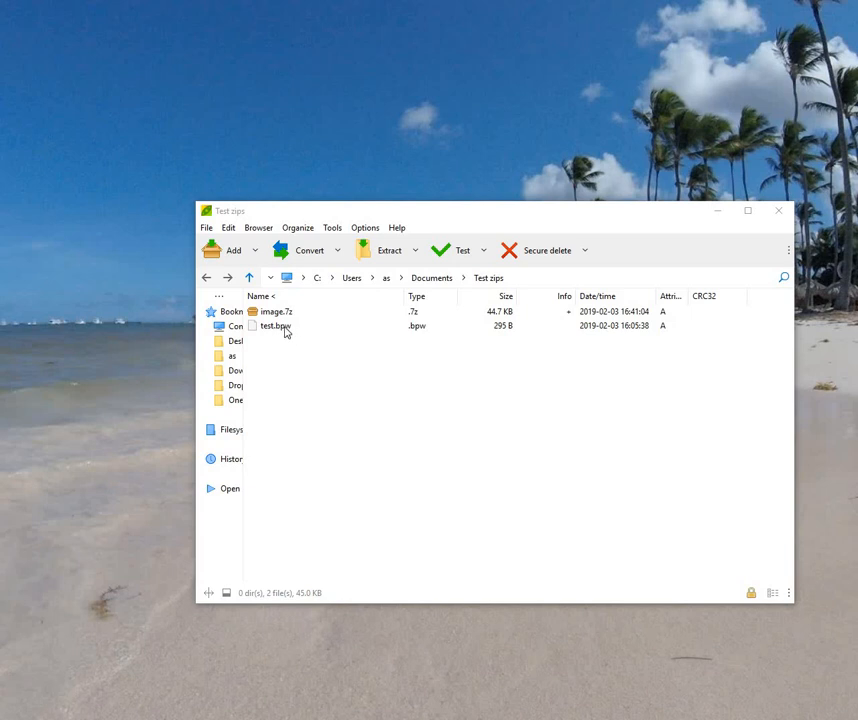
left_click(273, 327)
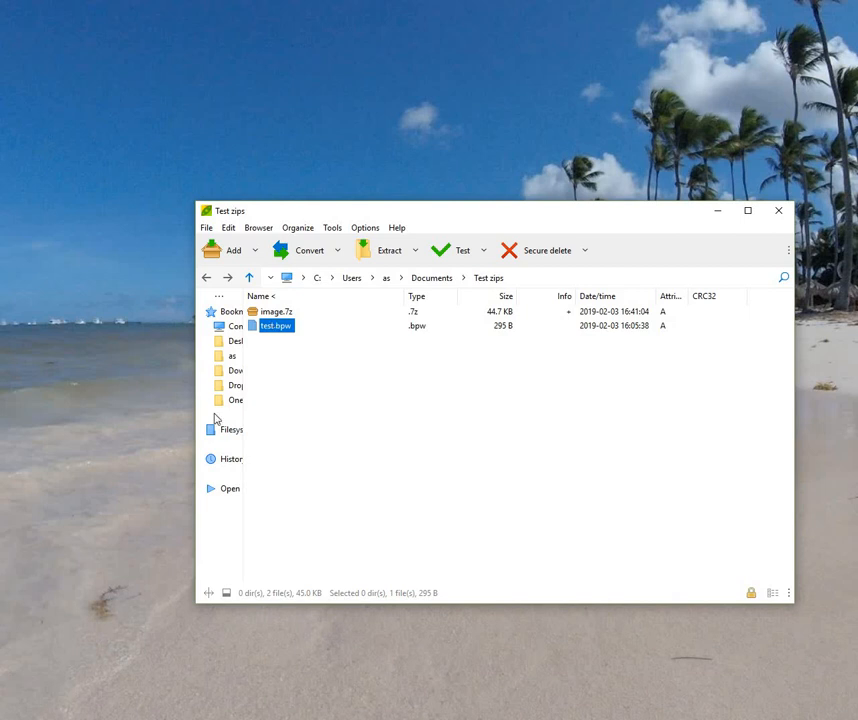
left_click(220, 718)
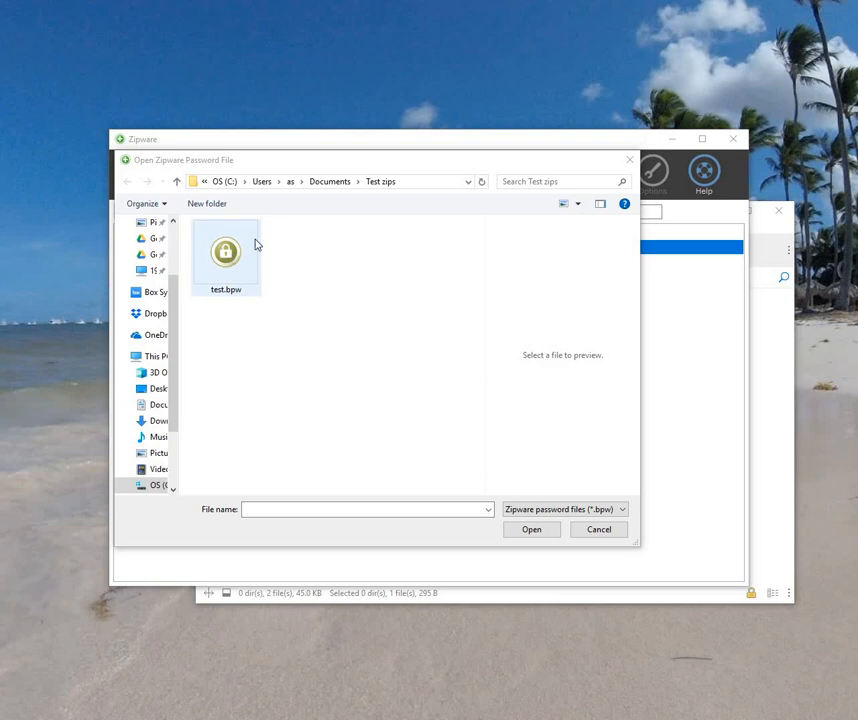
Step: Copy test.bpw from Test zips and paste it into the Dropbox test folder
left_click(225, 254)
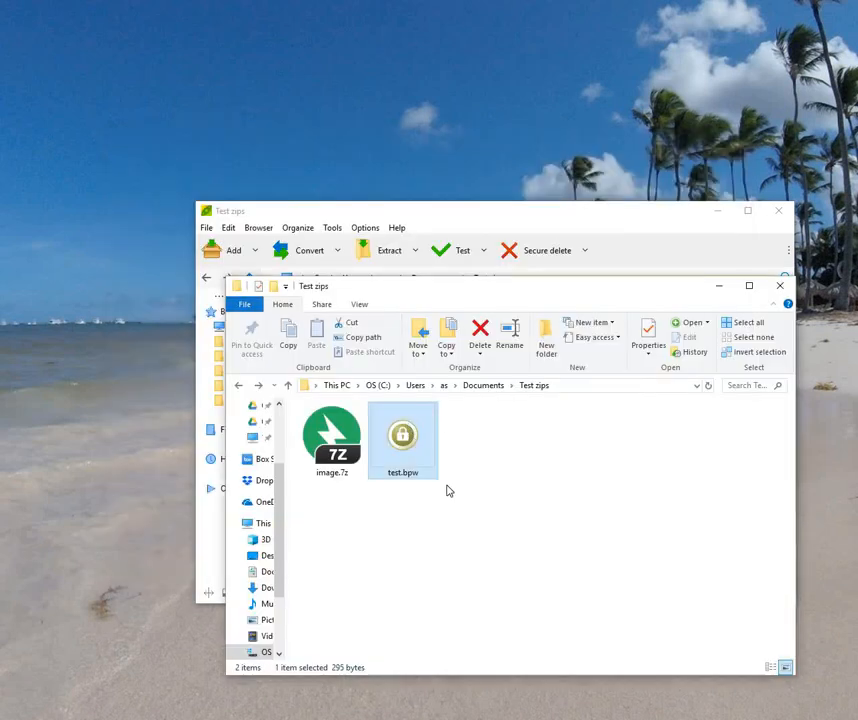
right_click(406, 455)
left_click(440, 674)
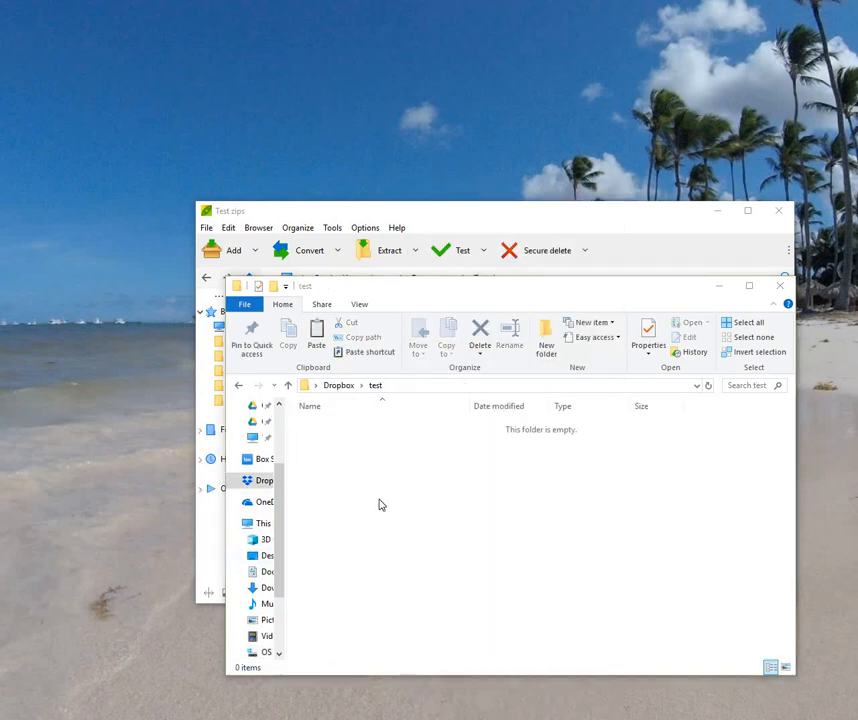
right_click(378, 490)
left_click(419, 307)
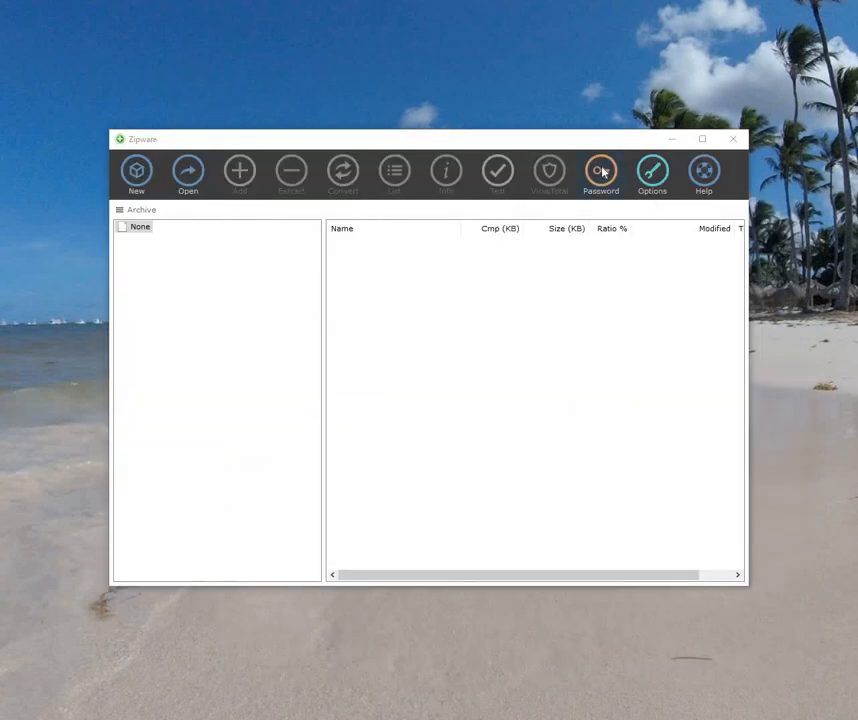
Step: Unlock Dropbox\test\test.bpw in Zipware with the master password, briefly revealing then hiding the test entry's password
left_click(603, 172)
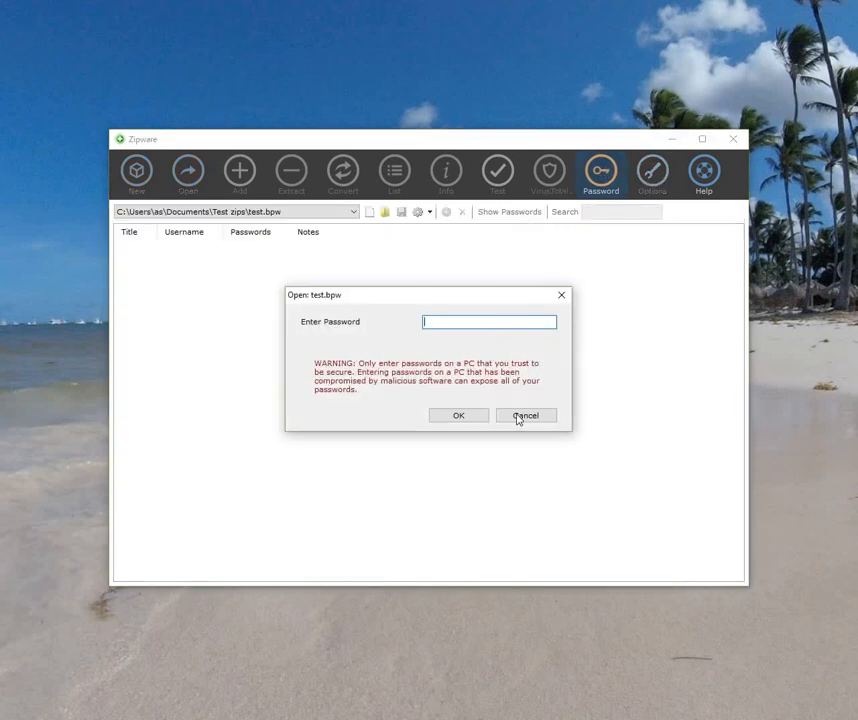
left_click(535, 416)
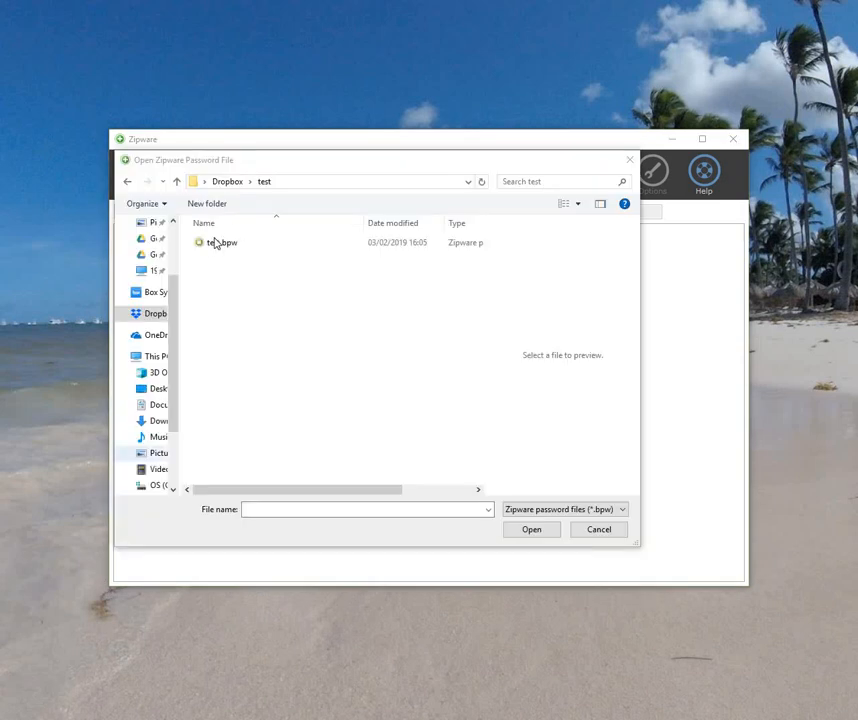
left_click(220, 246)
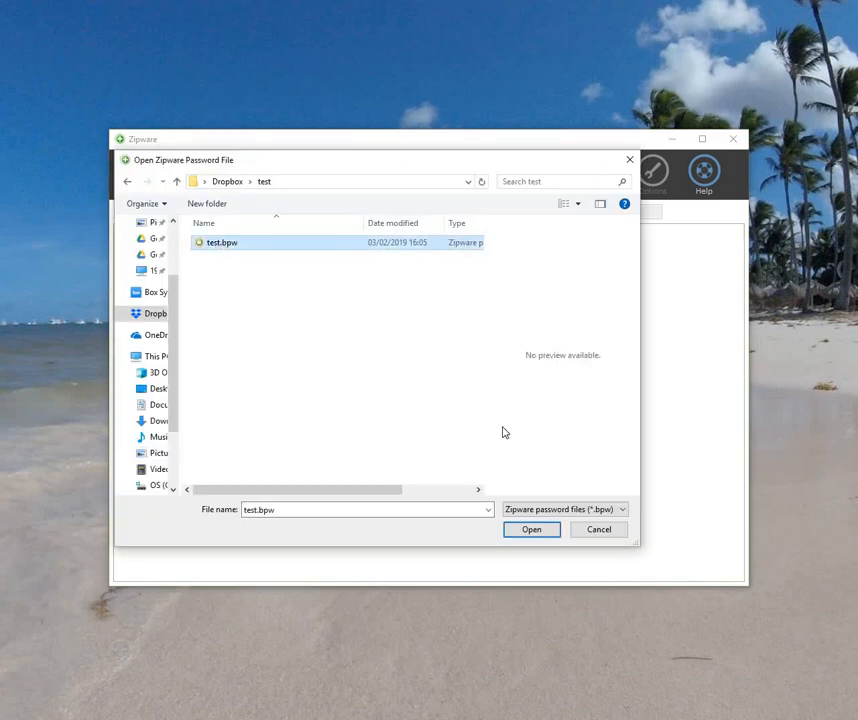
left_click(518, 526)
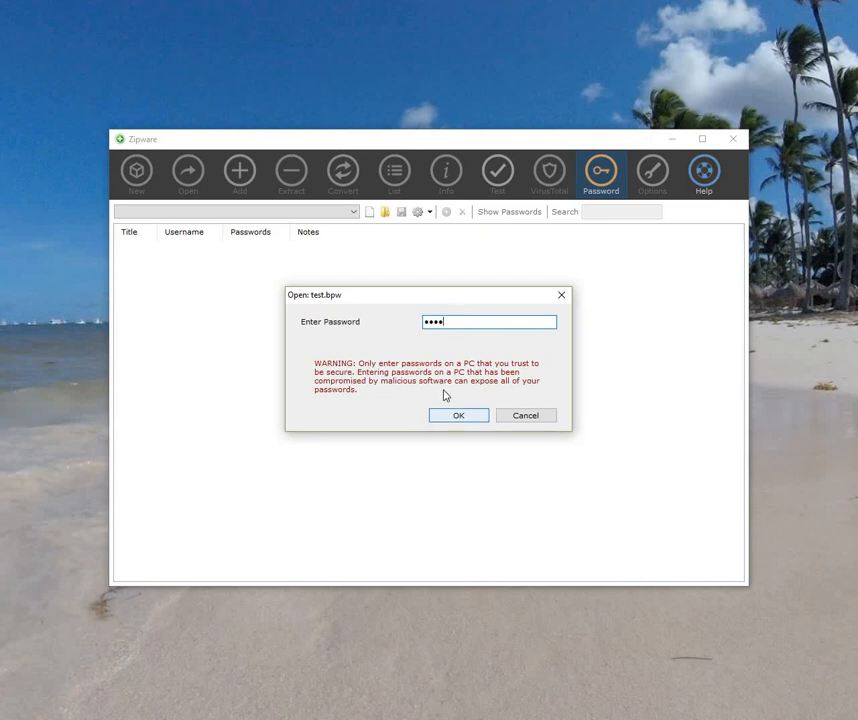
key("Return")
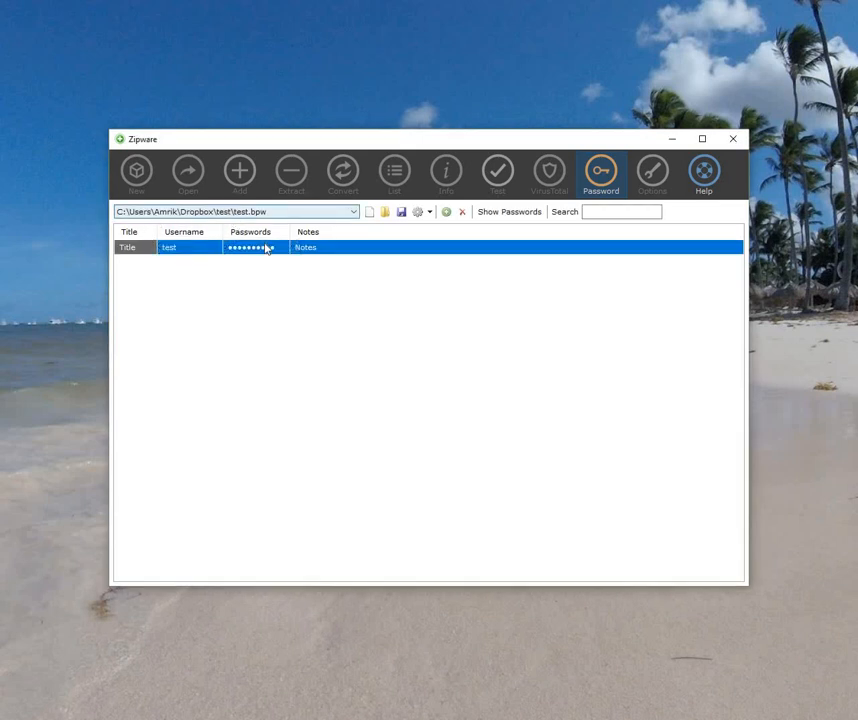
left_click(515, 213)
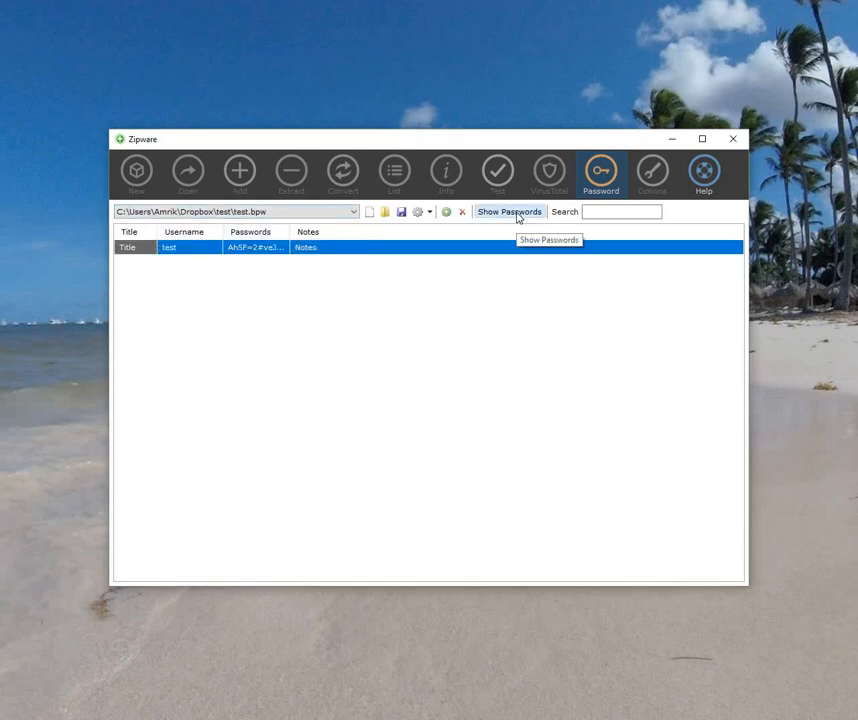
left_click(515, 213)
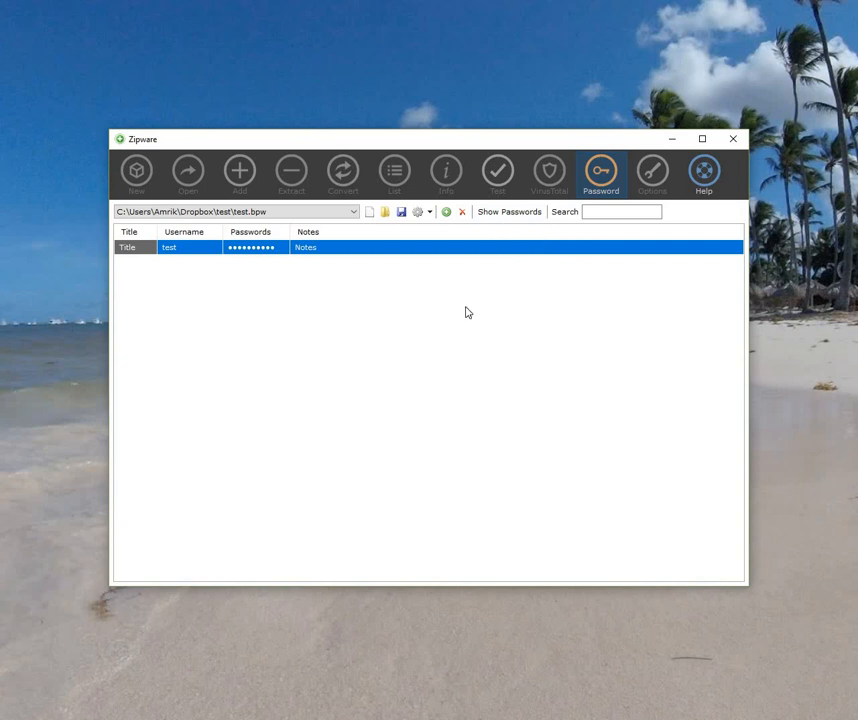